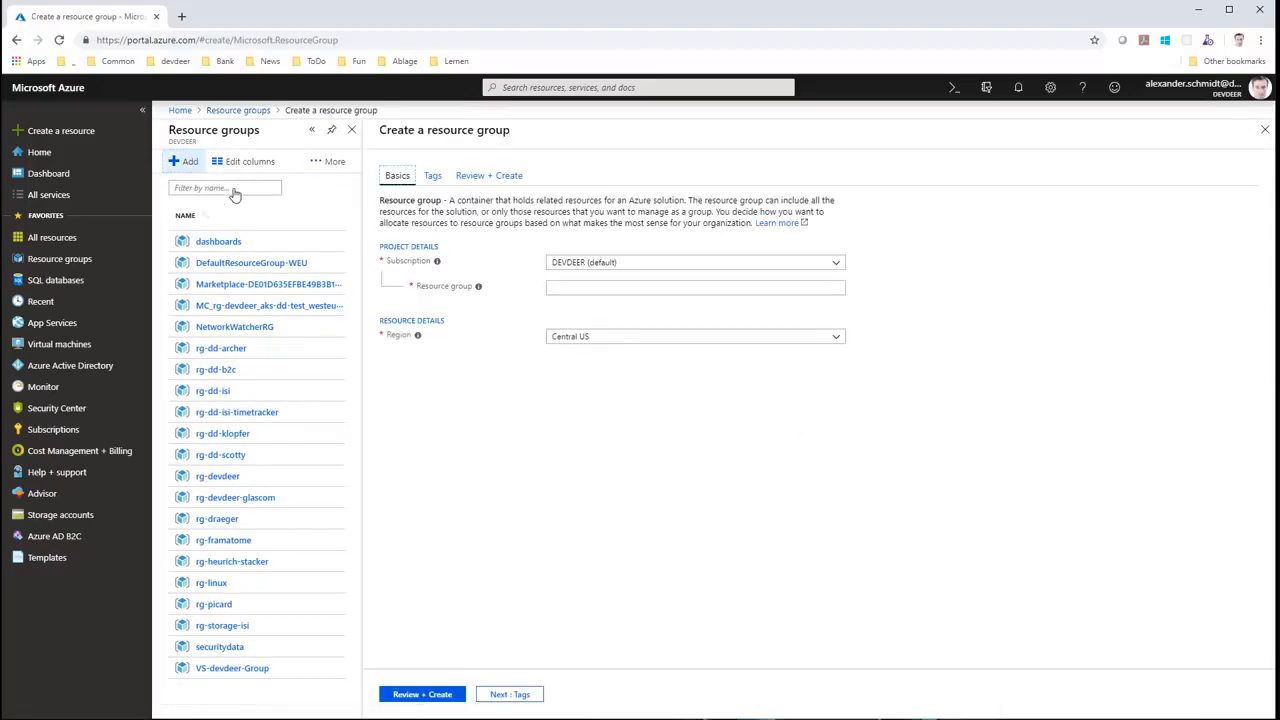
- Name the resource group rg-codingfreaks, set its region to West Europe, then review and create it
click(563, 287)
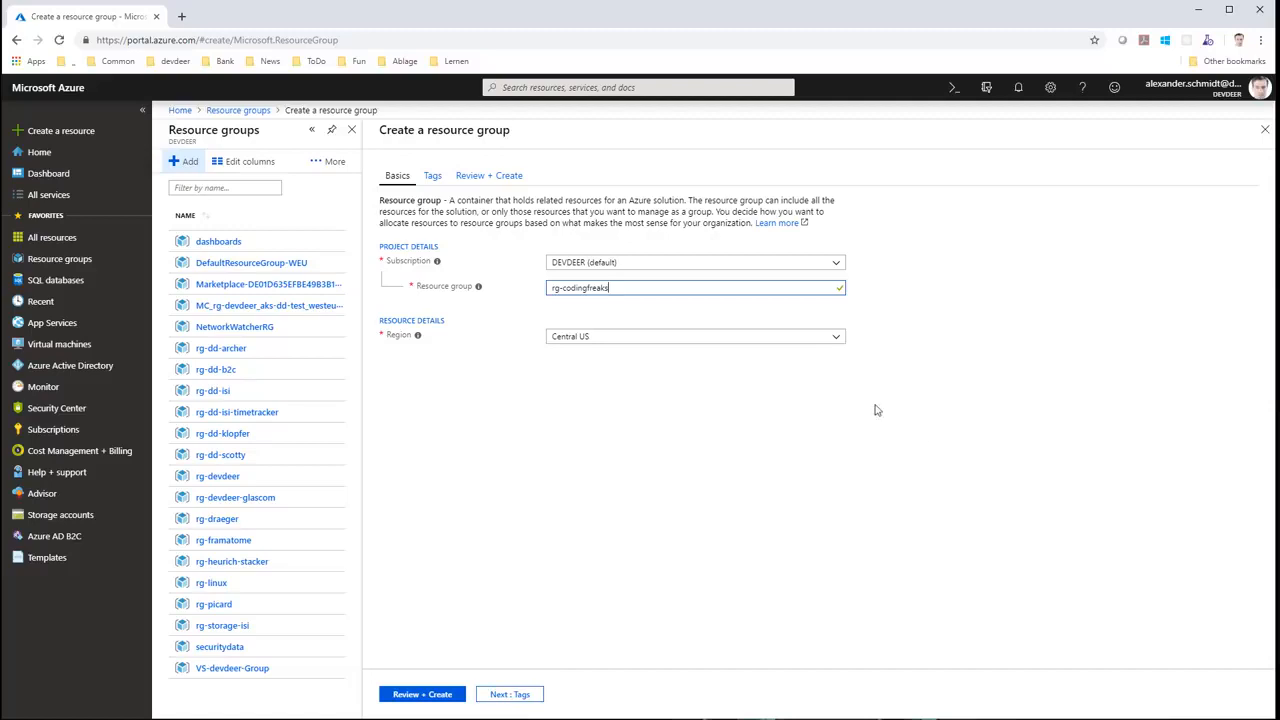
click(663, 338)
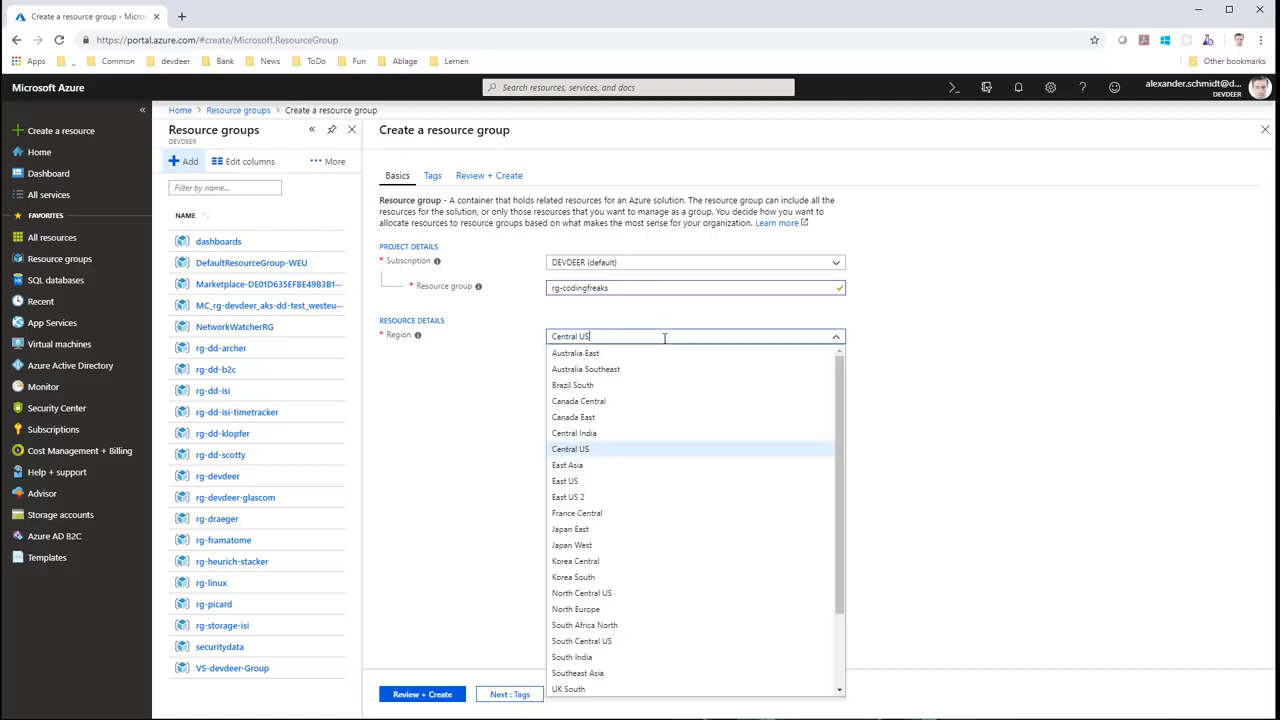
text(we)
key(ctrl+a)
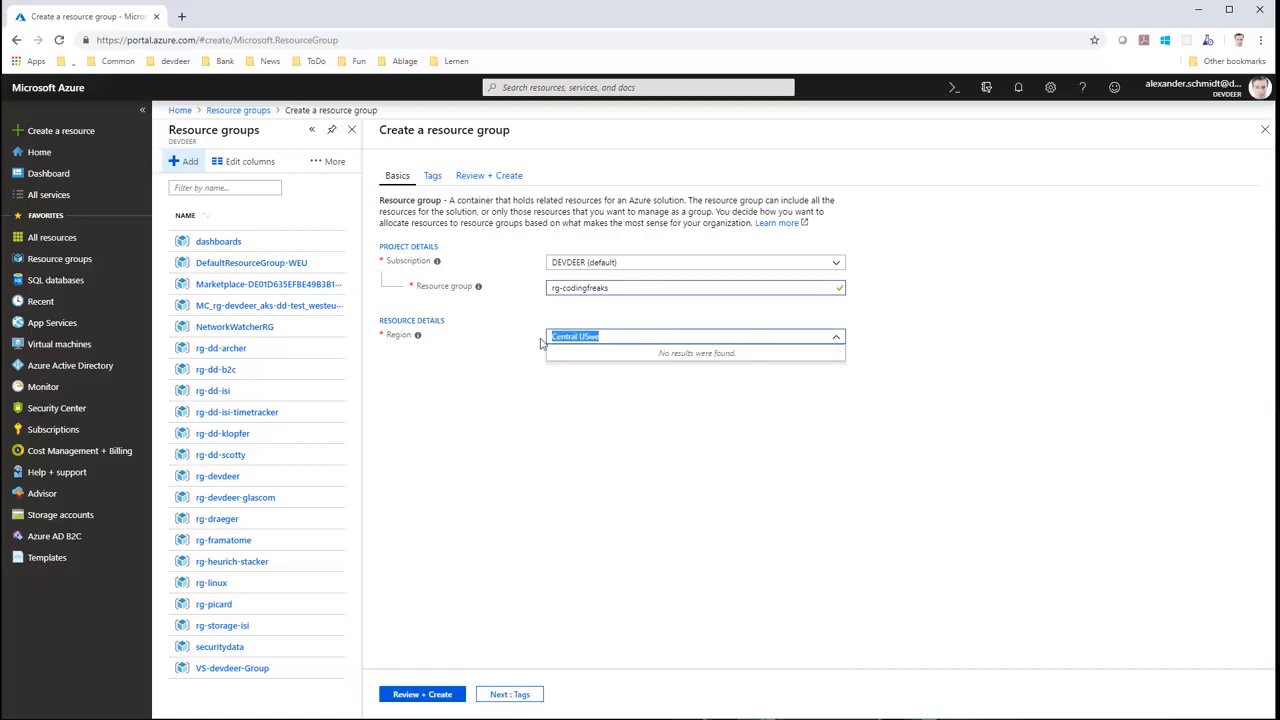
text(wes)
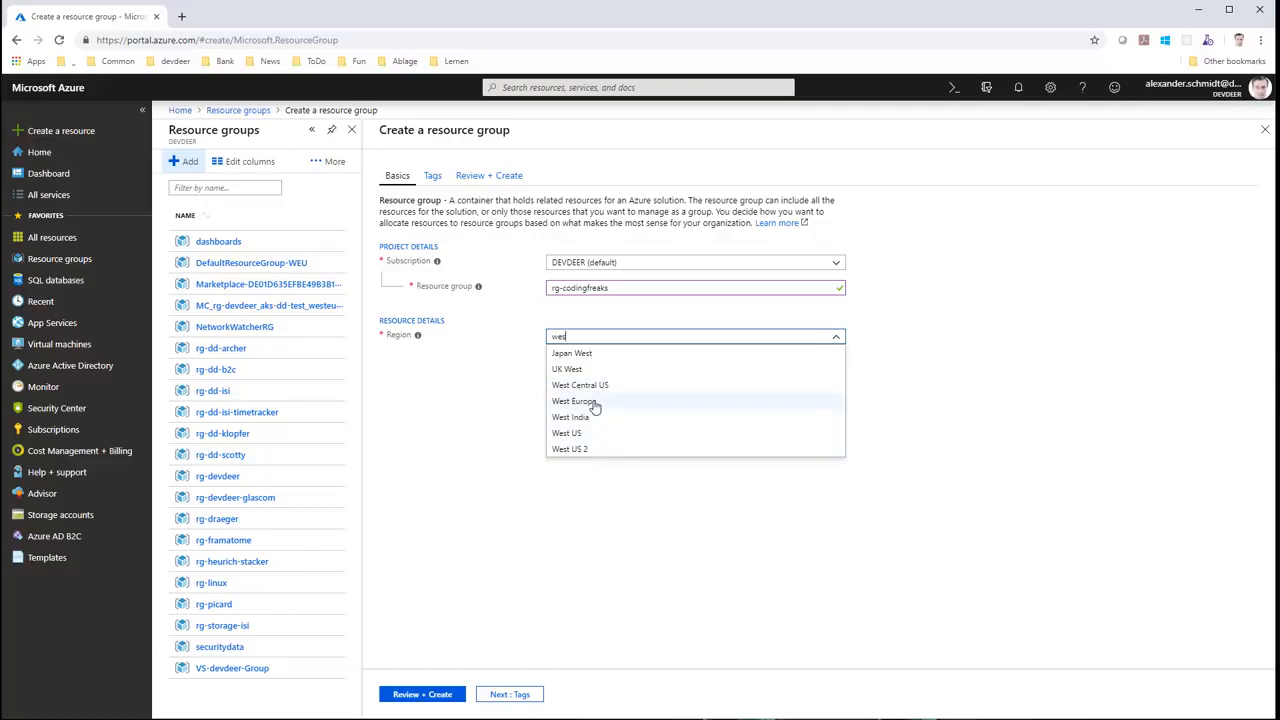
click(591, 402)
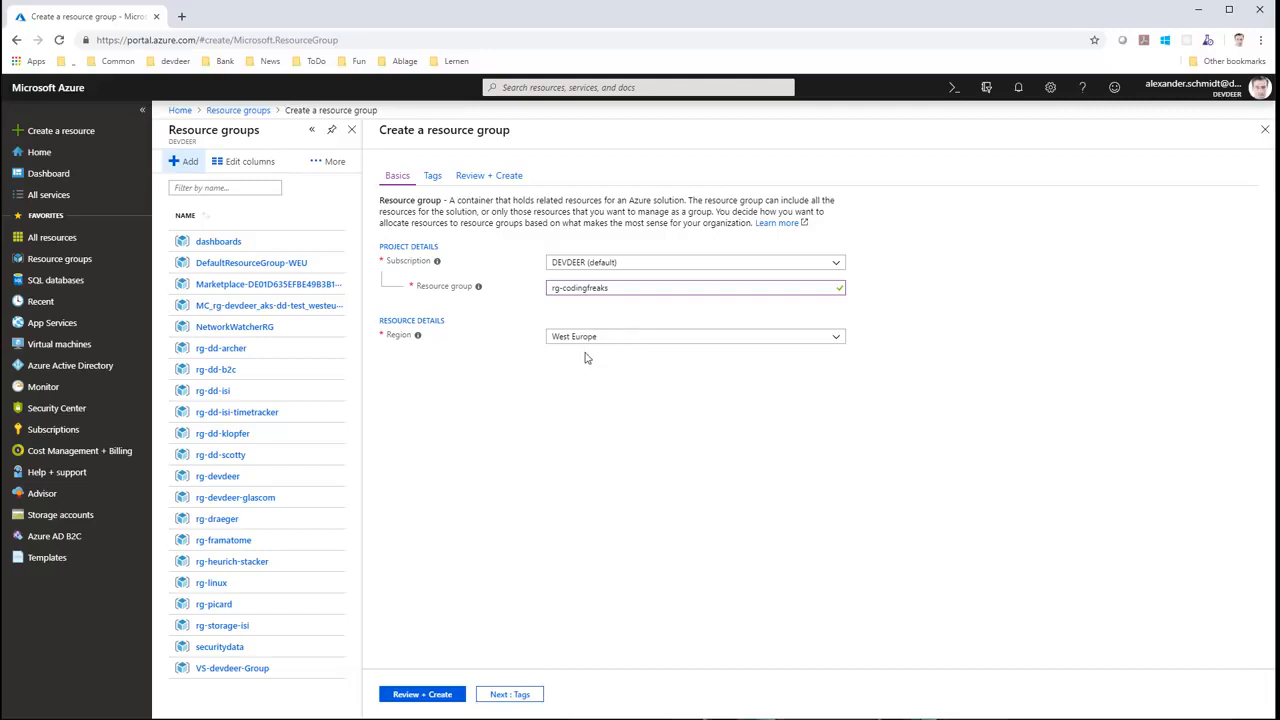
click(423, 698)
click(406, 694)
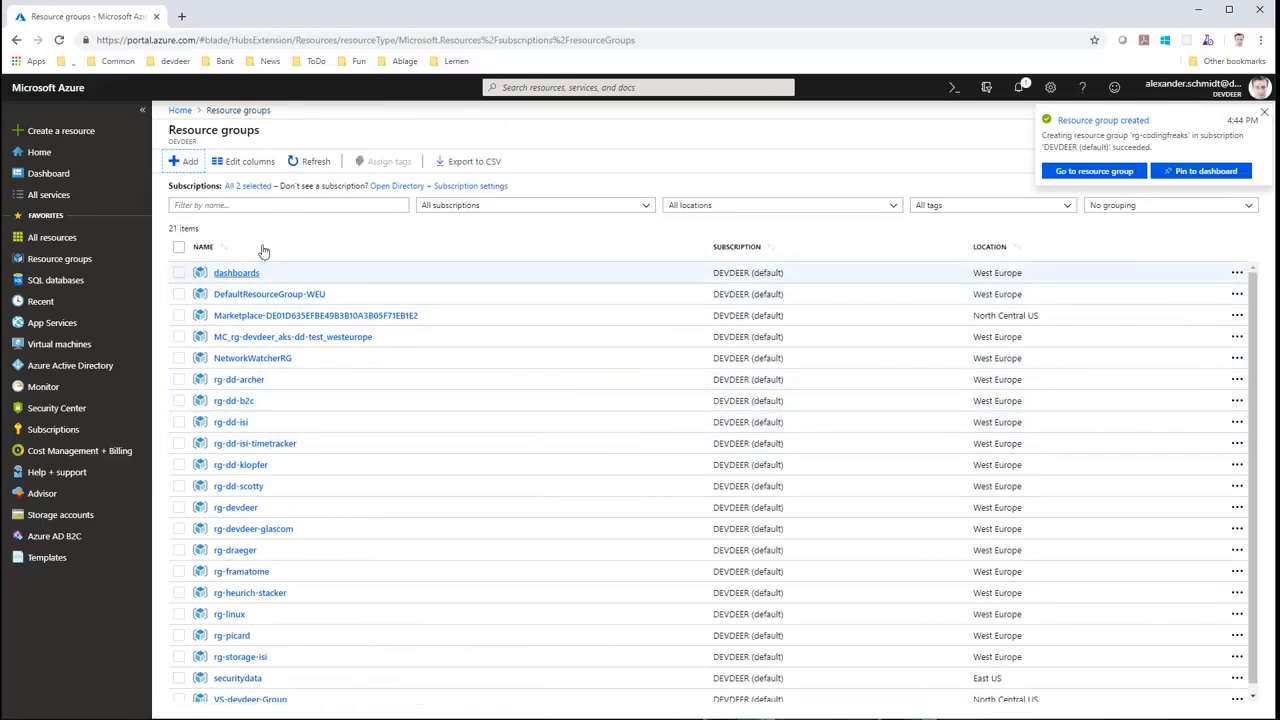
- Refresh the resource groups list, open rg-codingfreaks and start adding a resource to it
click(309, 161)
click(245, 380)
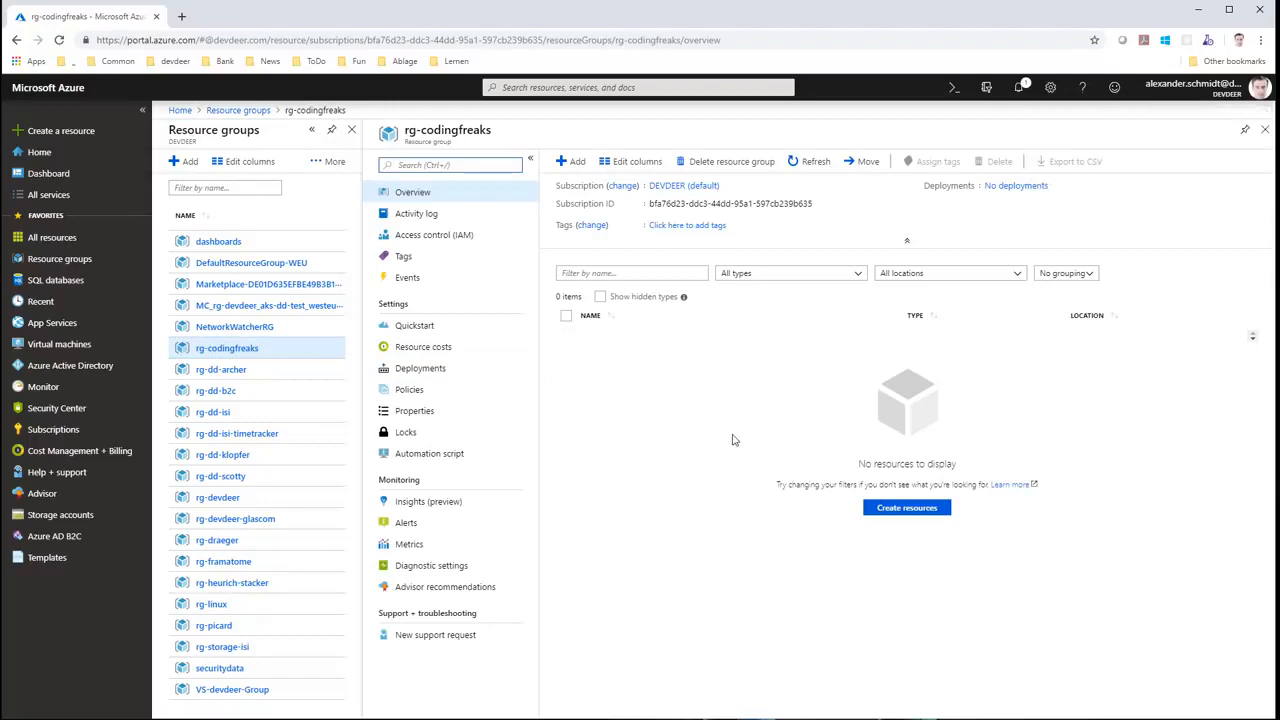
click(572, 161)
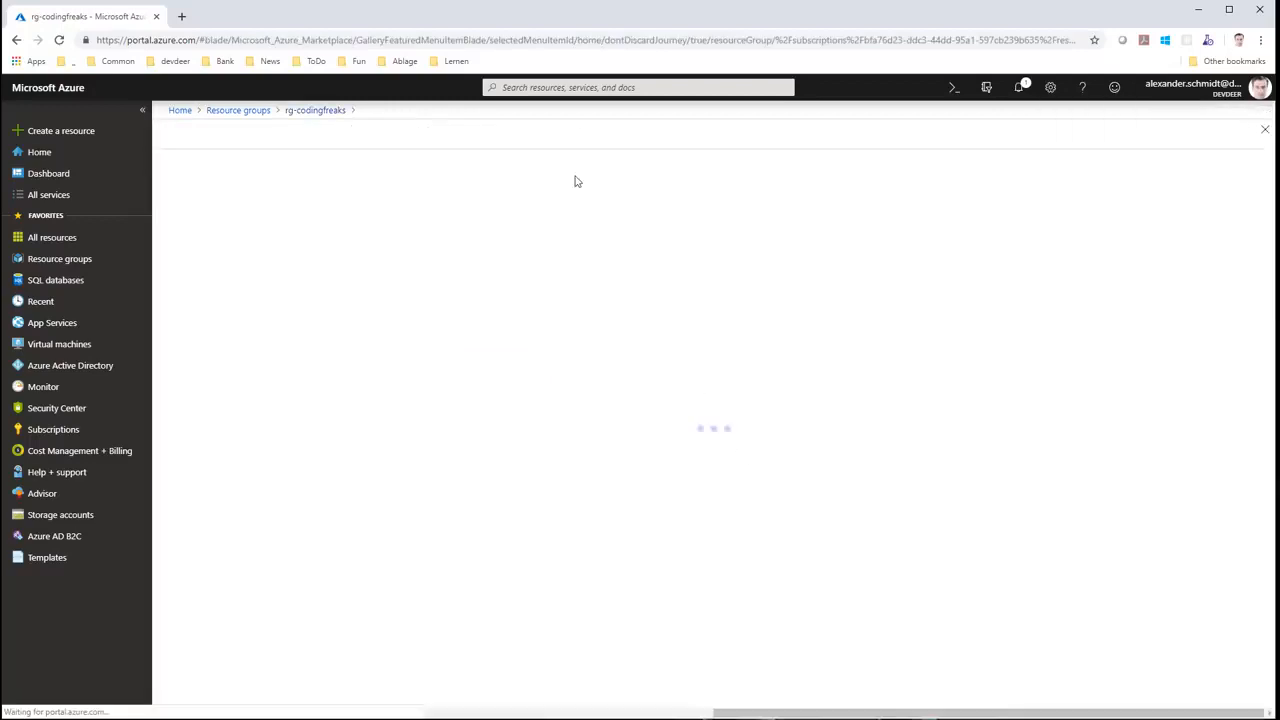
- Find Azure Active Directory B2C in the Marketplace and begin creating it
text(az)
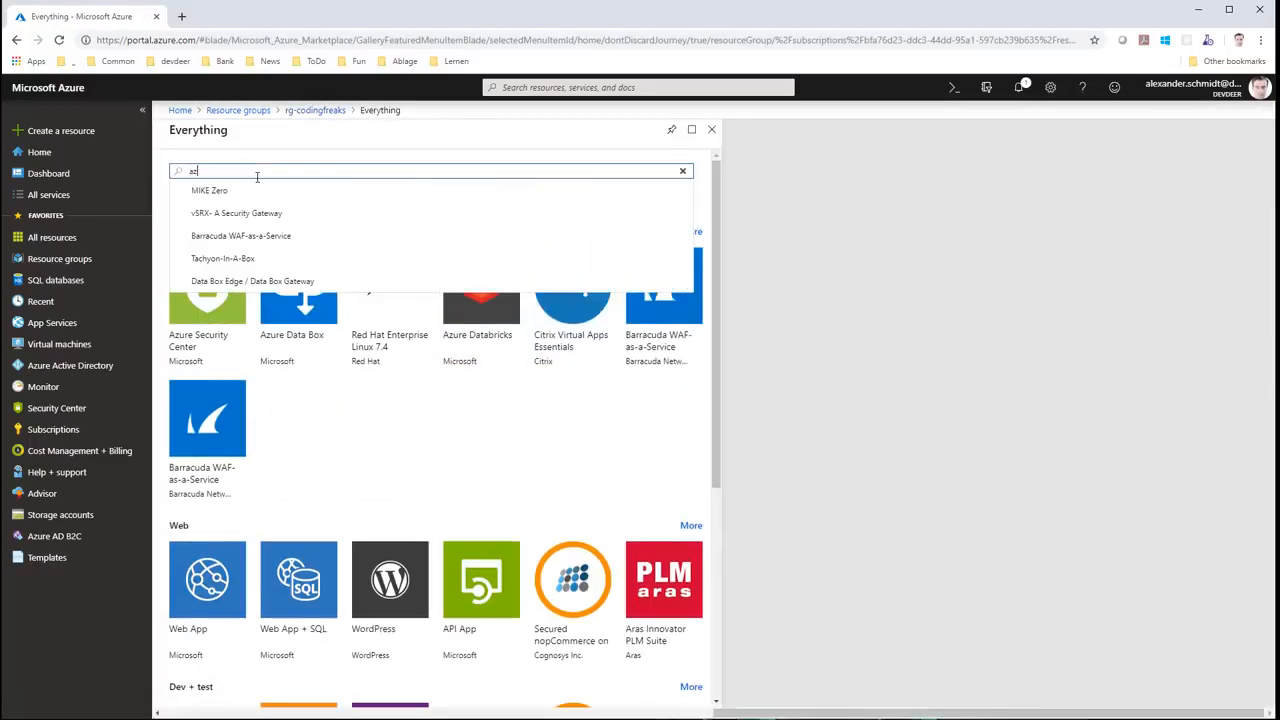
text(ure act)
key(Down)
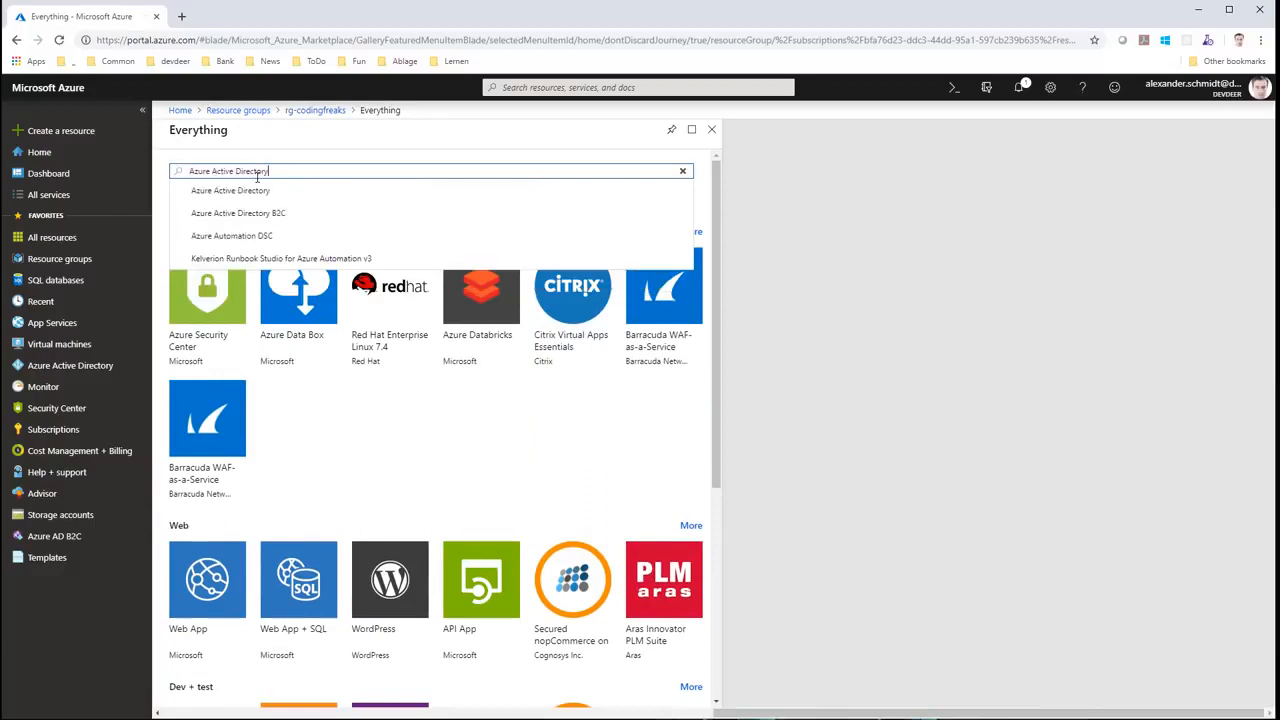
click(250, 214)
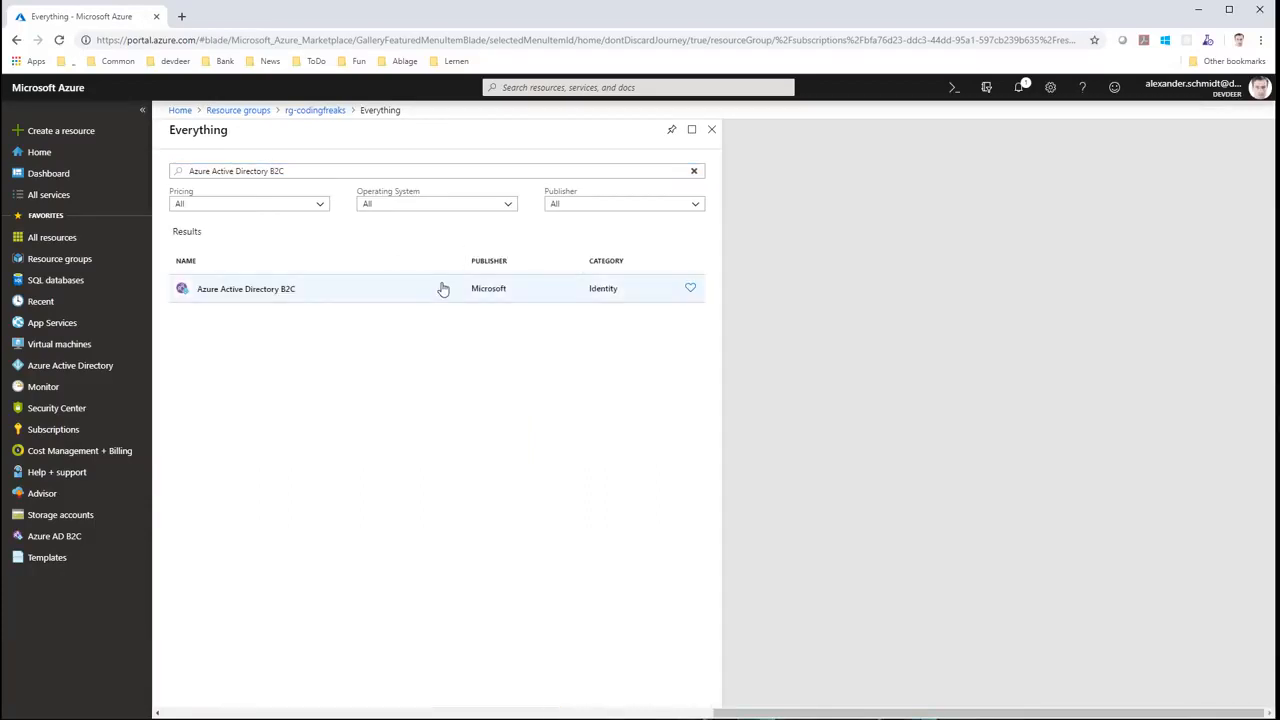
click(252, 298)
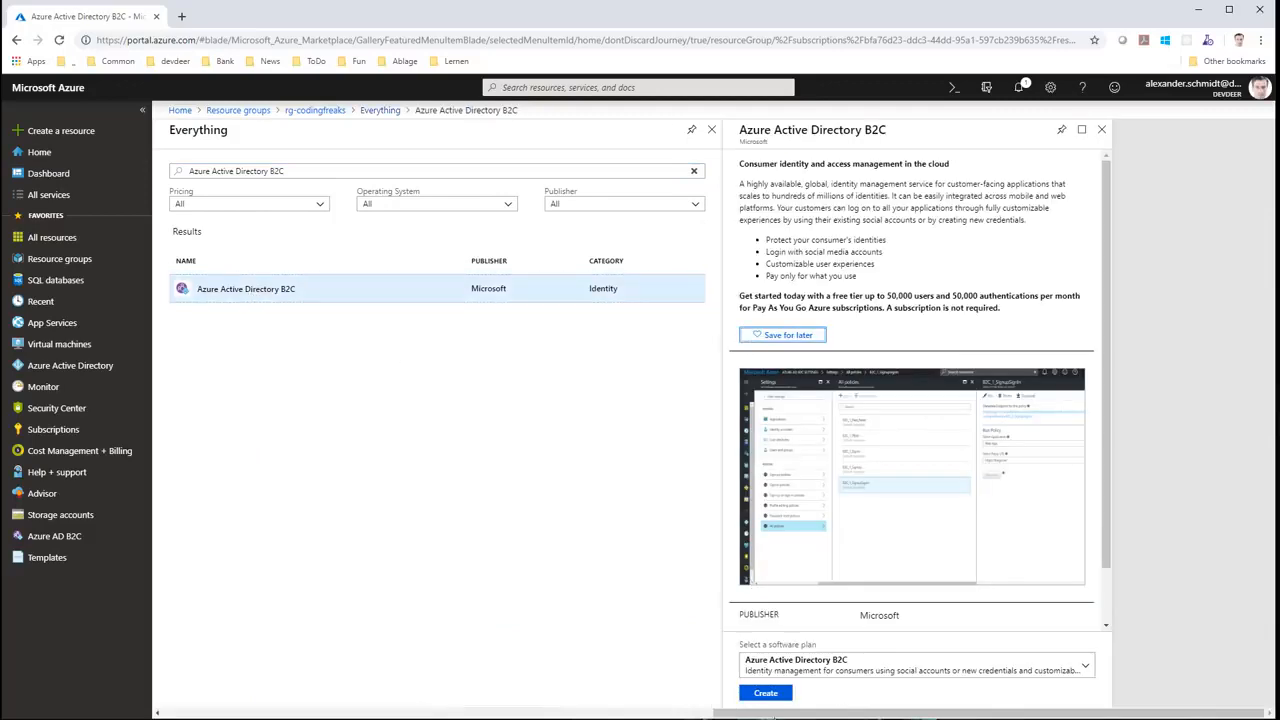
click(766, 693)
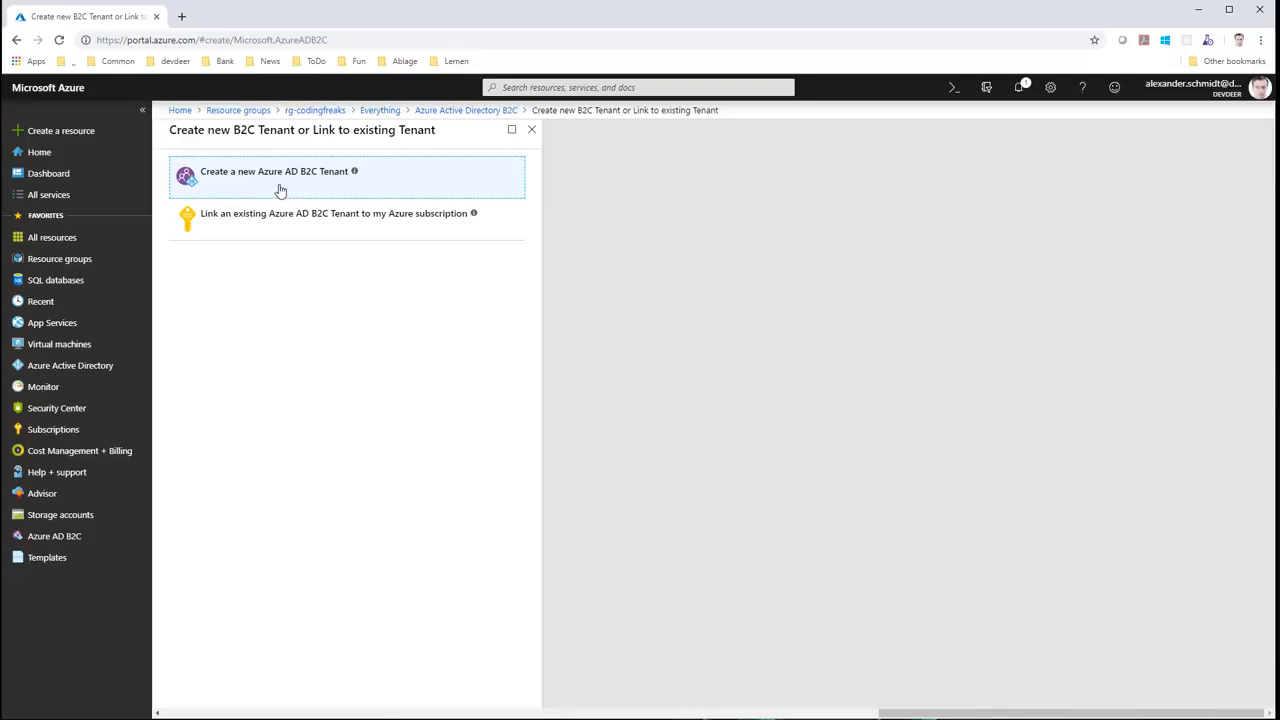
- Choose a new B2C tenant with organization and initial domain name codingfreaks
click(245, 188)
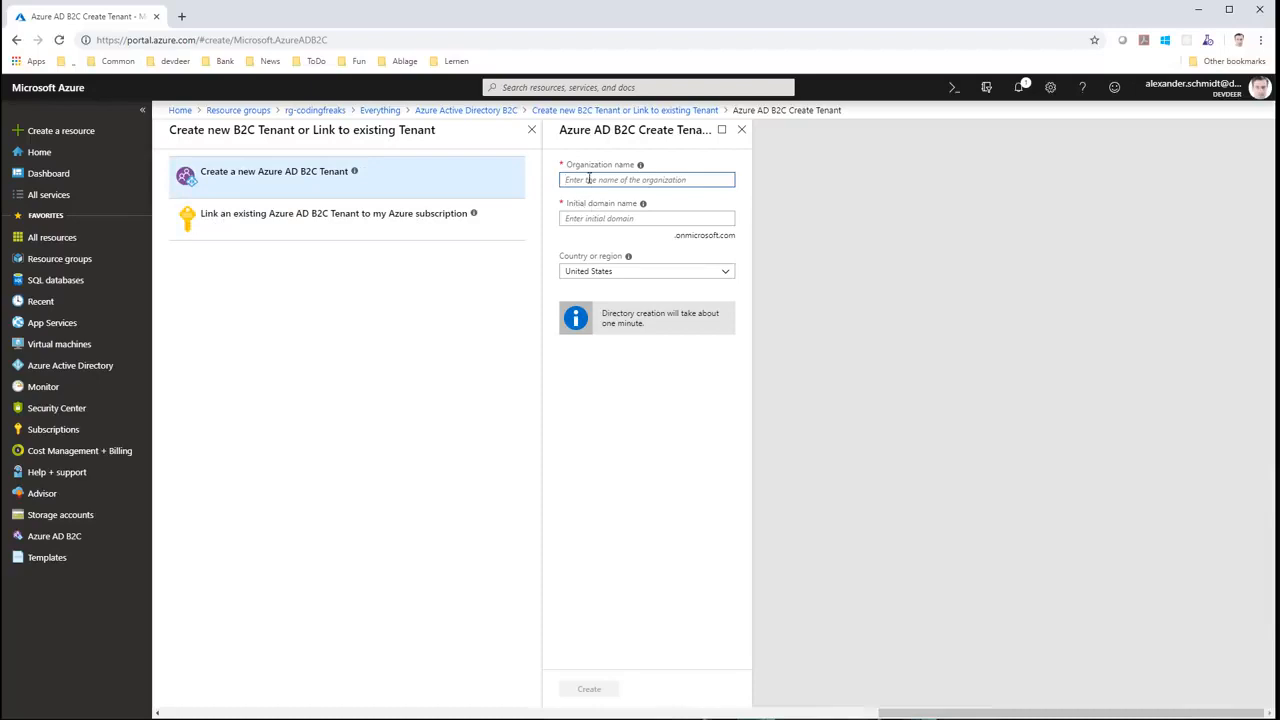
text(codingfreaks)
key(Tab)
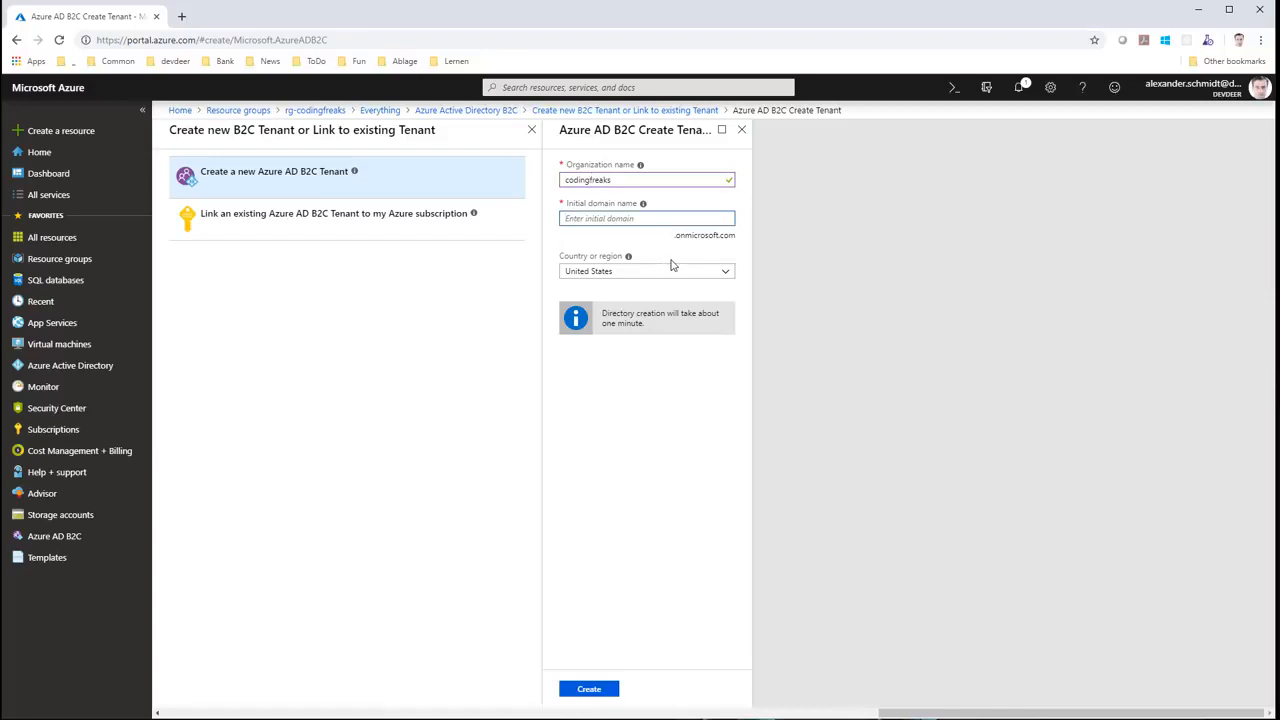
text(codingfreaks)
key(Tab)
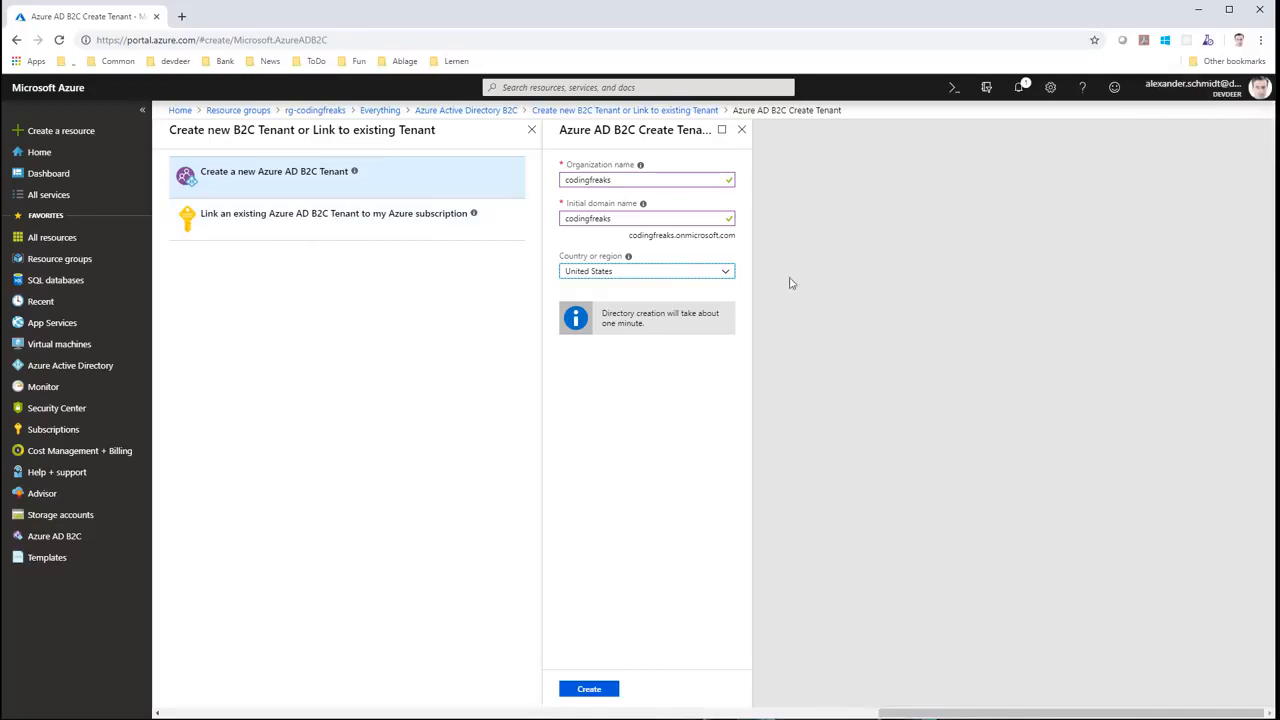
- Set the tenant's country to Germany and create the codingfreaks directory
click(727, 276)
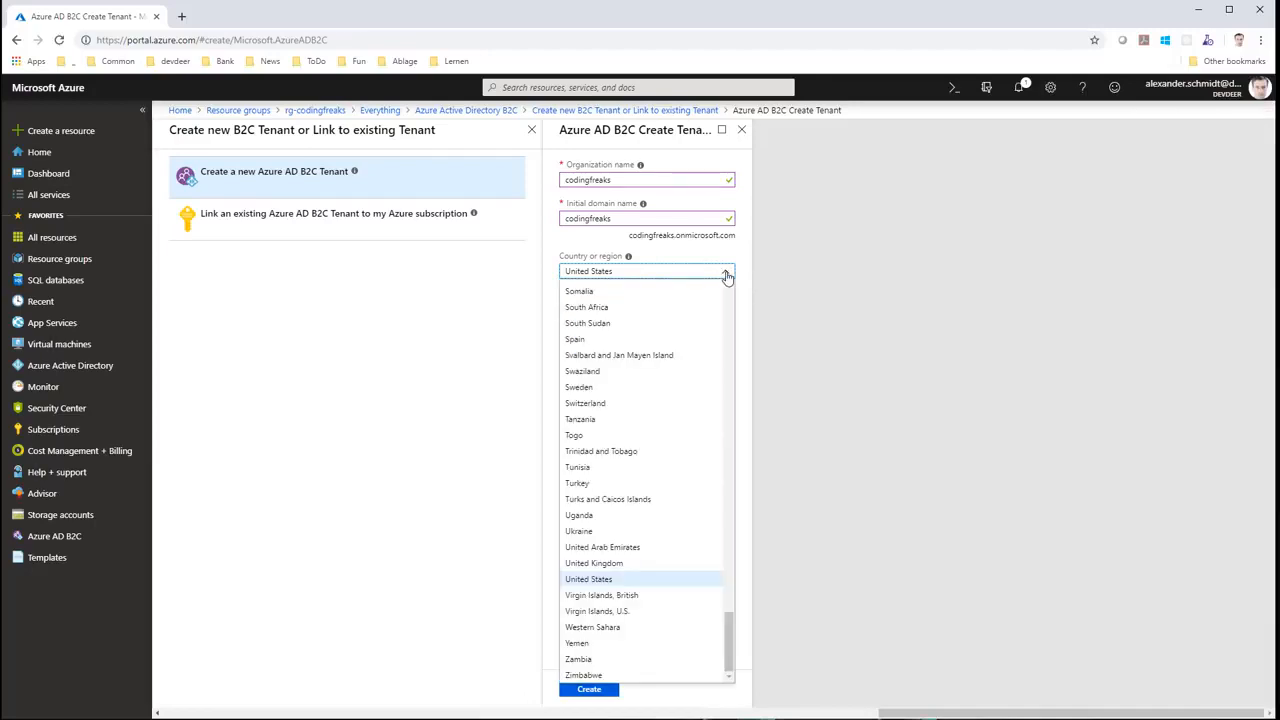
scroll(733, 636, up, 3)
drag(733, 636, 736, 447)
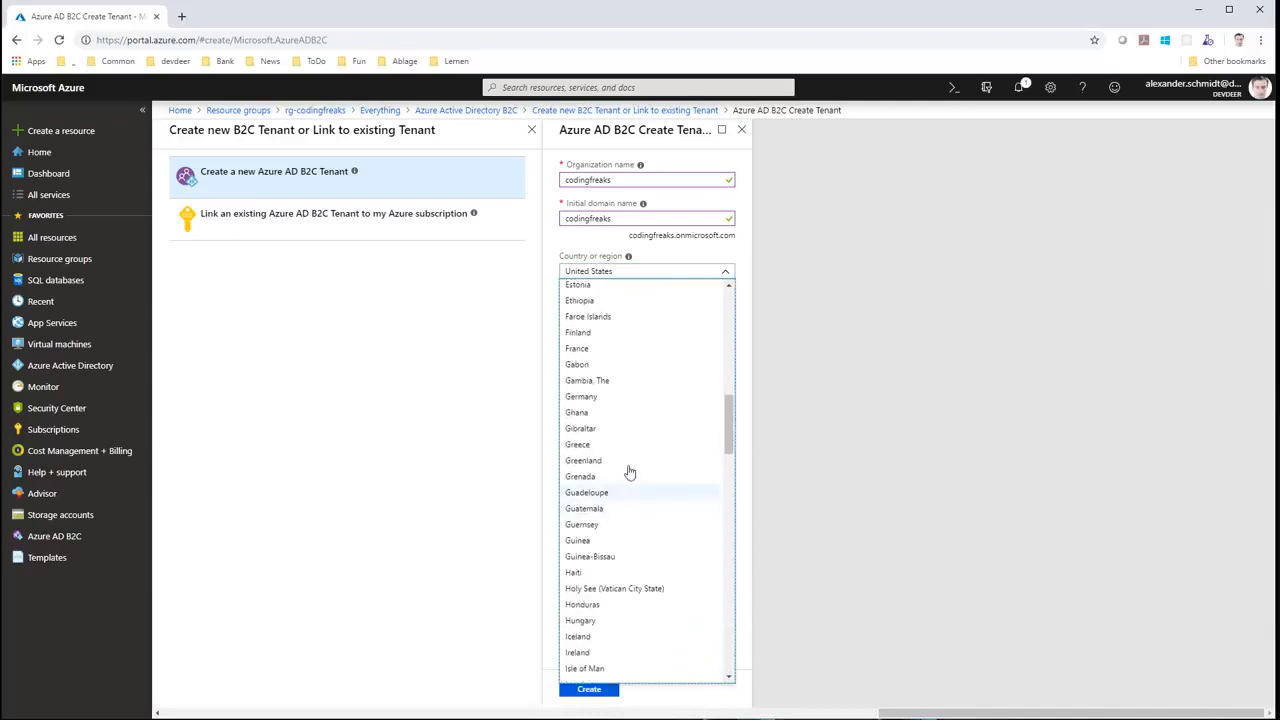
click(595, 396)
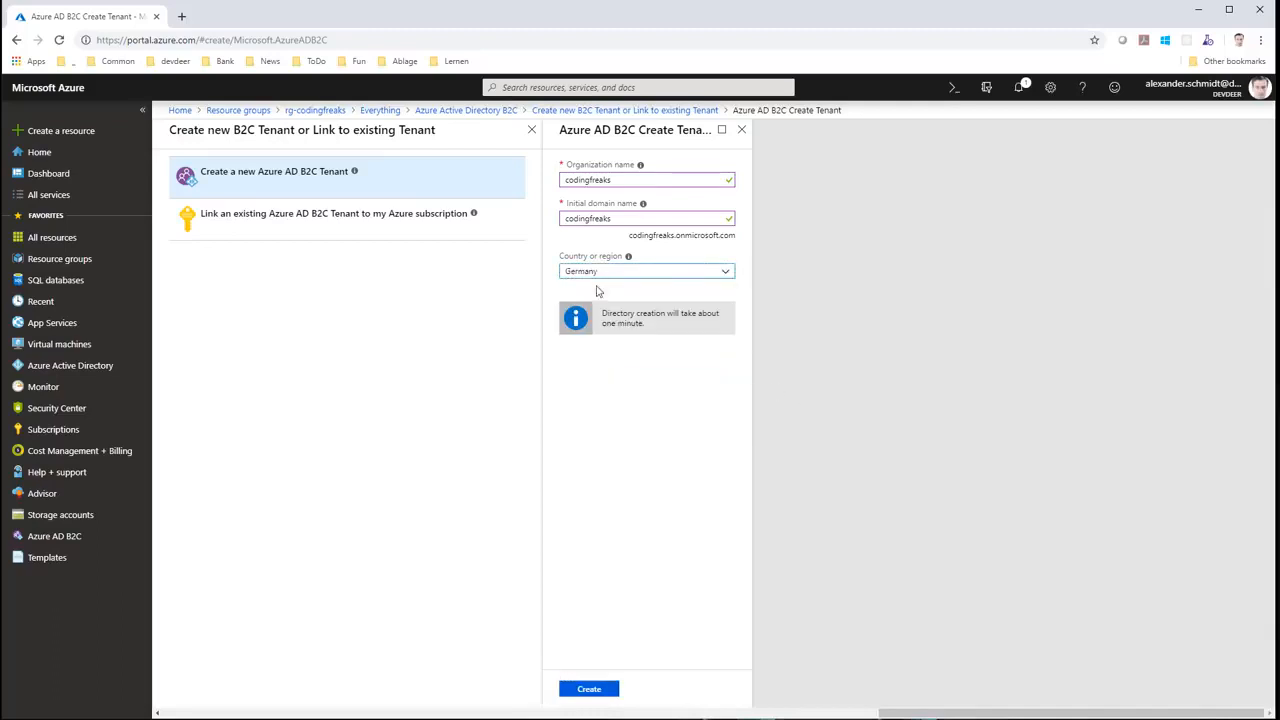
click(689, 384)
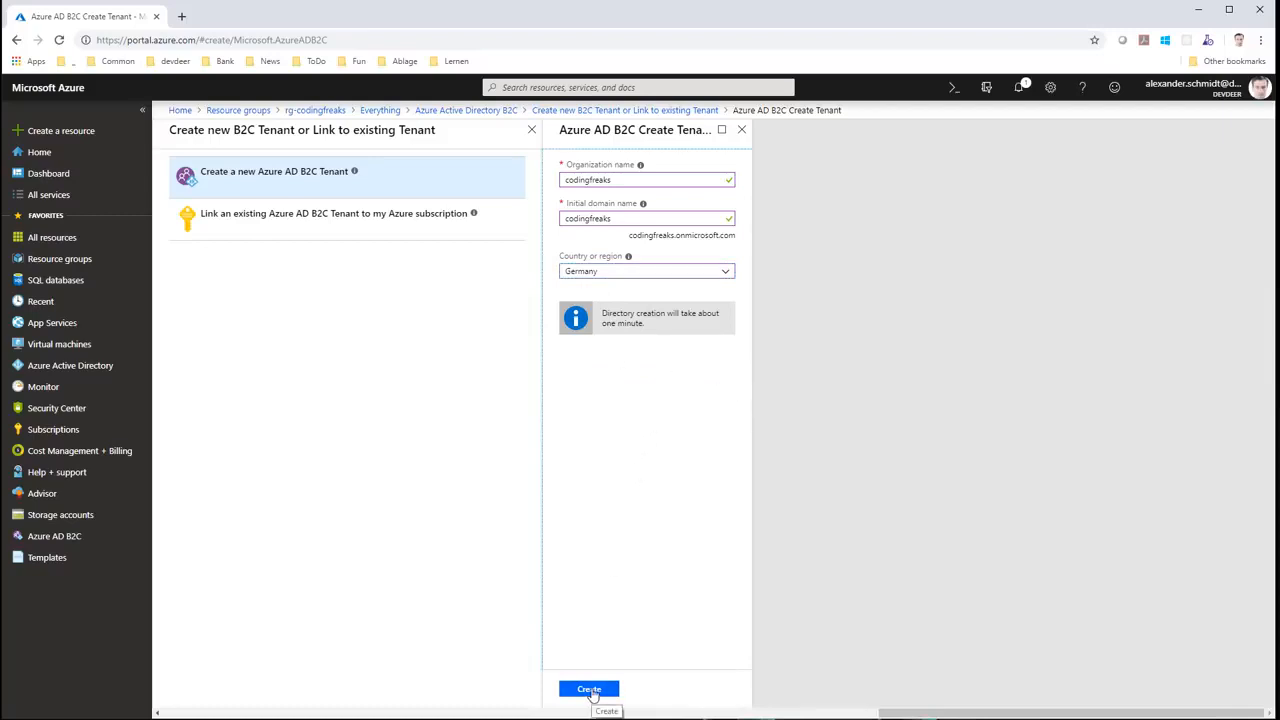
click(590, 690)
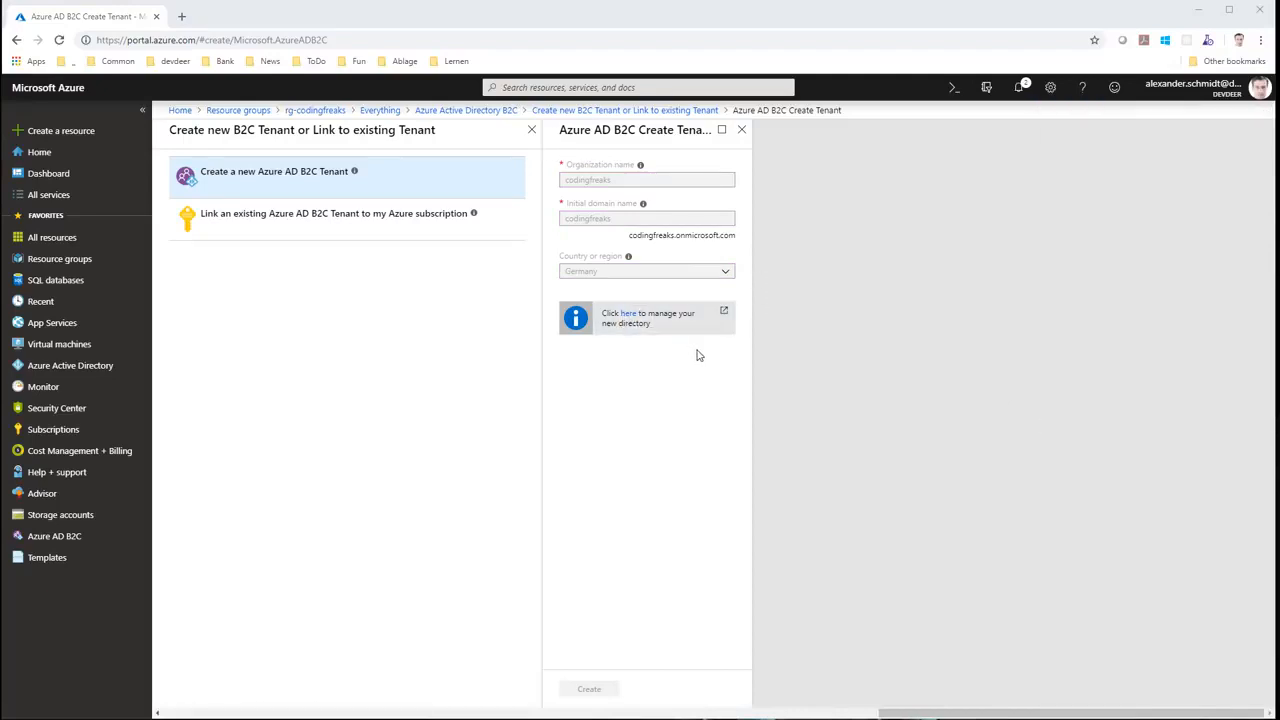
- Link the existing codingfreaks.onmicrosoft.com tenant into resource group rg-codingfreaks and submit the deployment
click(335, 227)
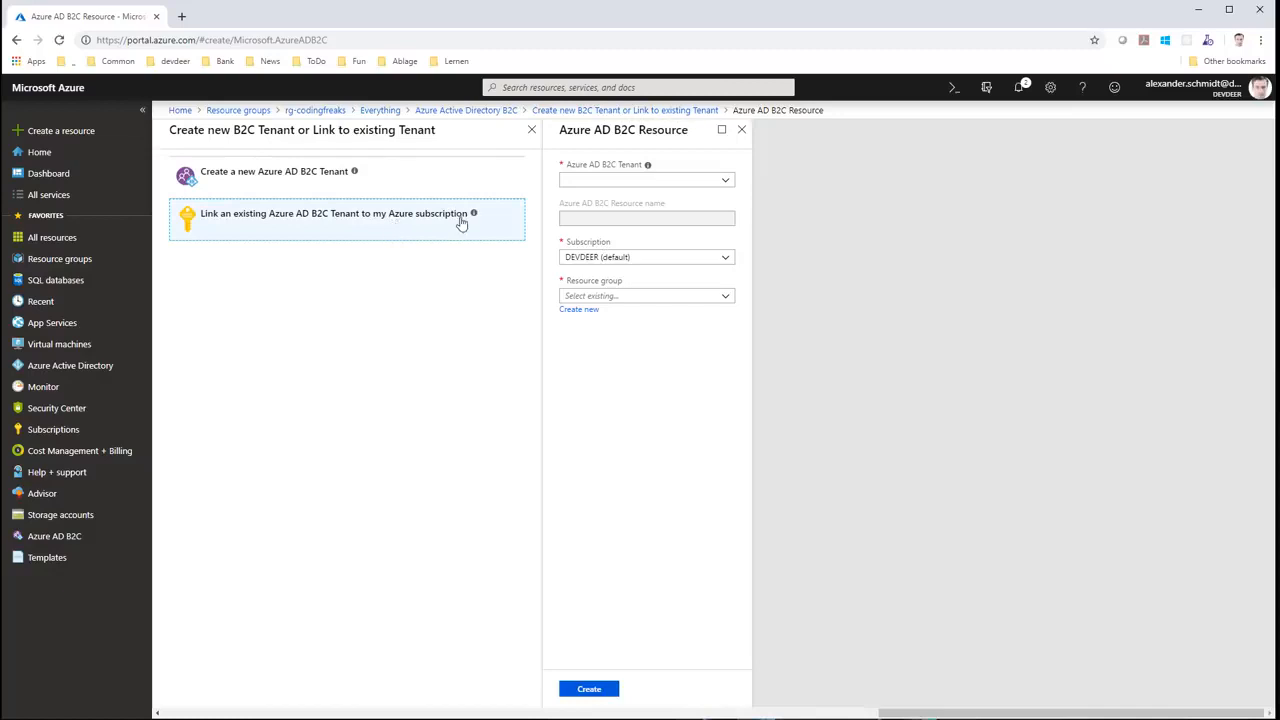
click(729, 184)
click(725, 181)
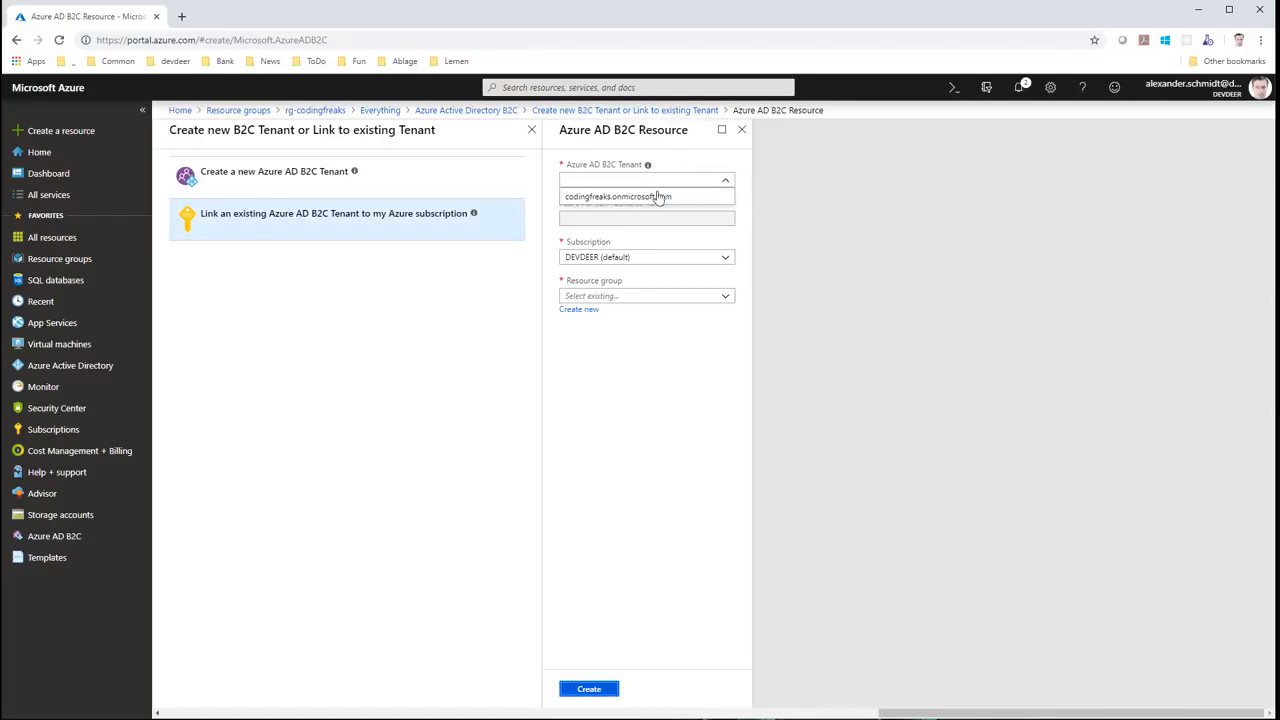
click(606, 199)
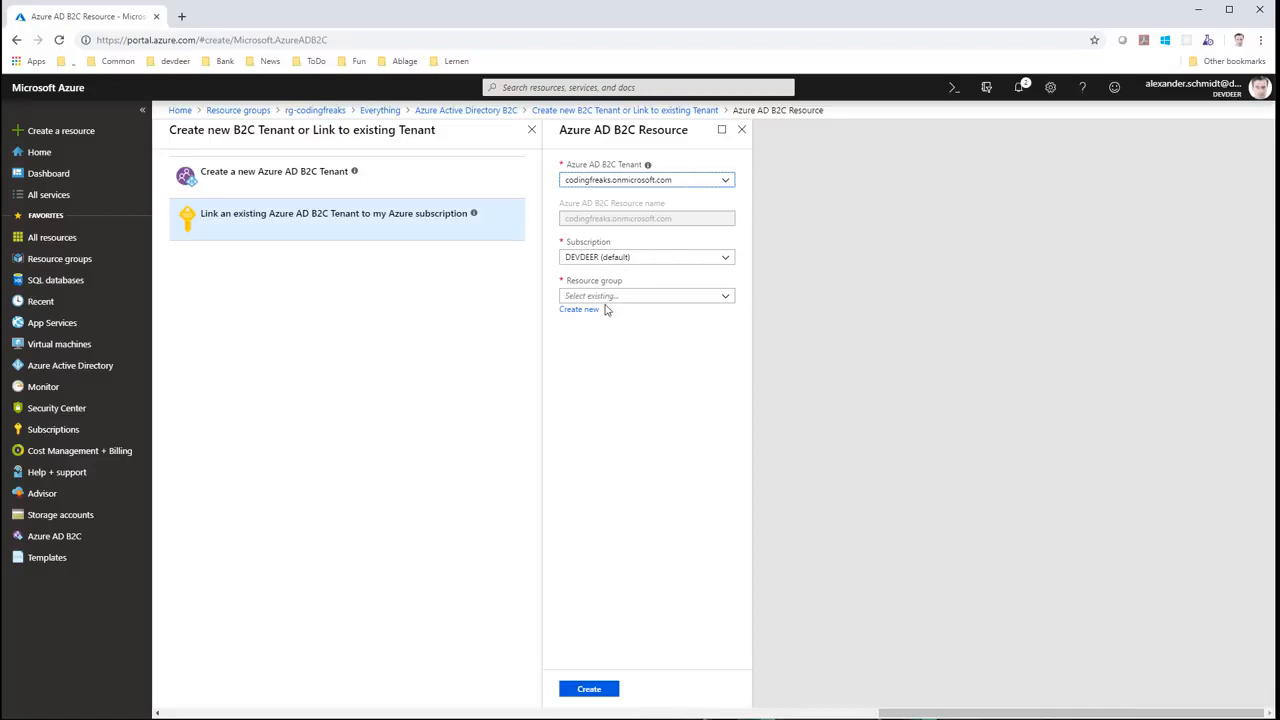
click(725, 298)
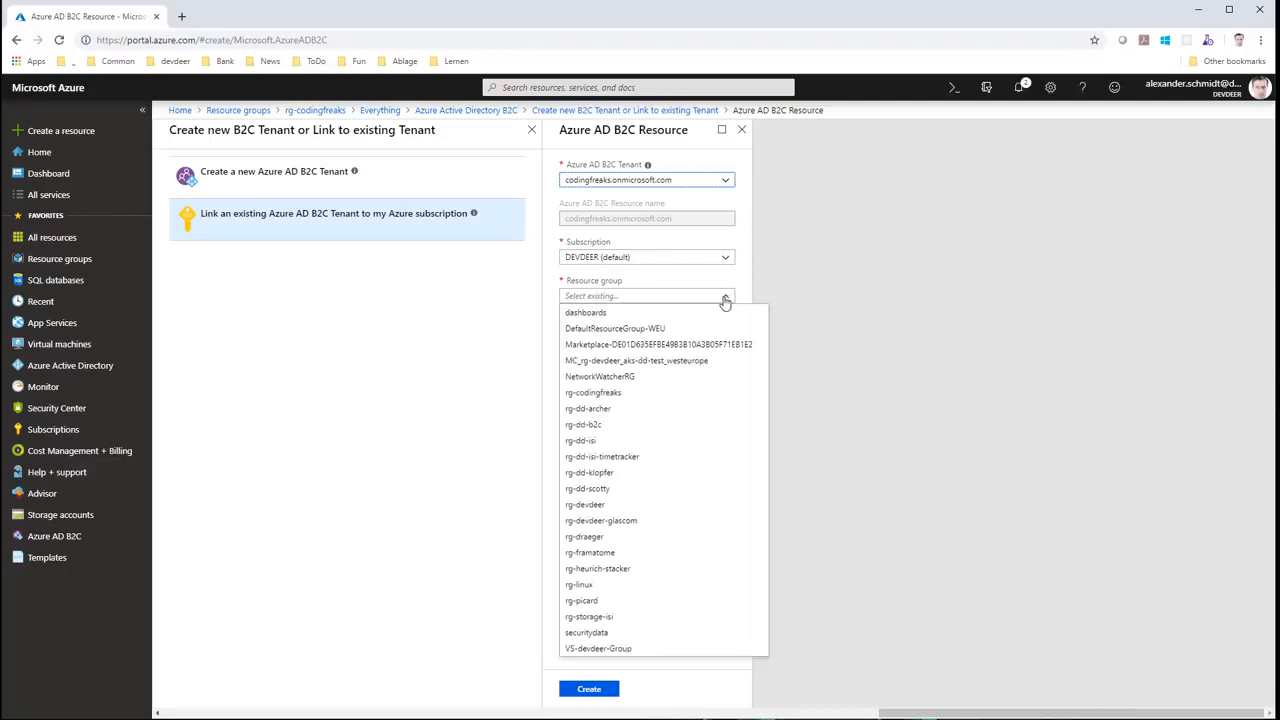
click(640, 393)
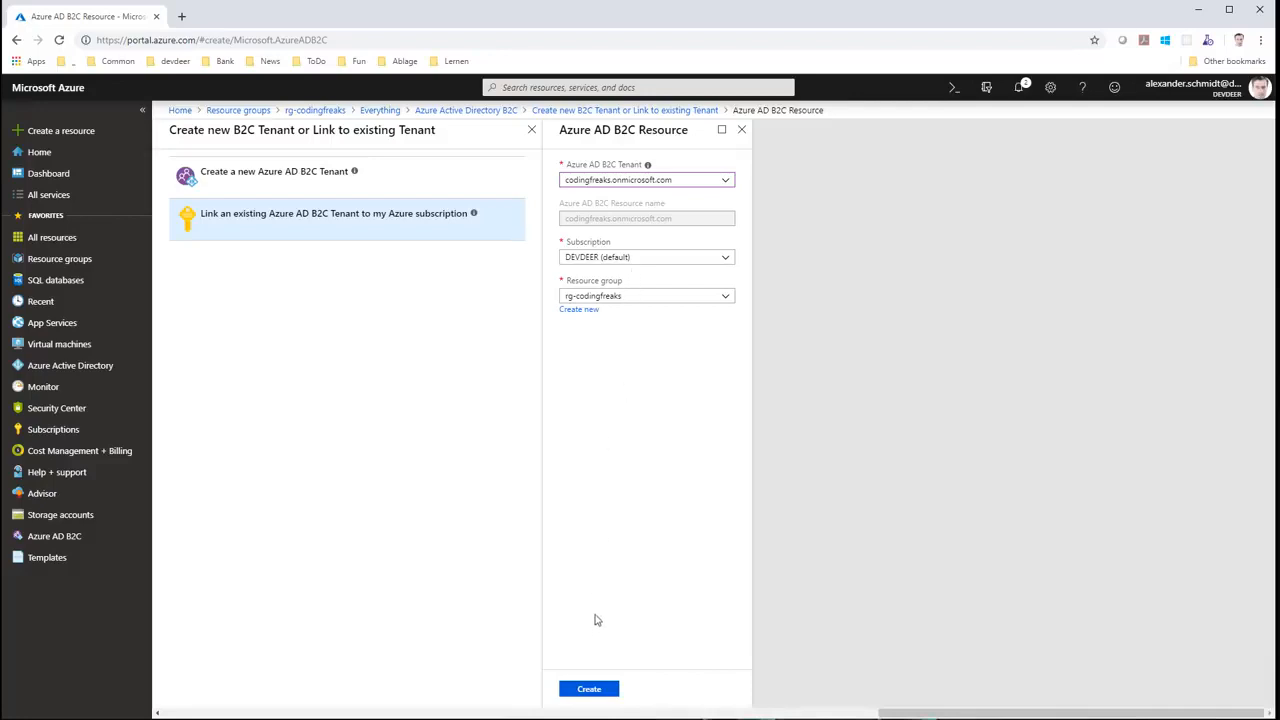
click(588, 690)
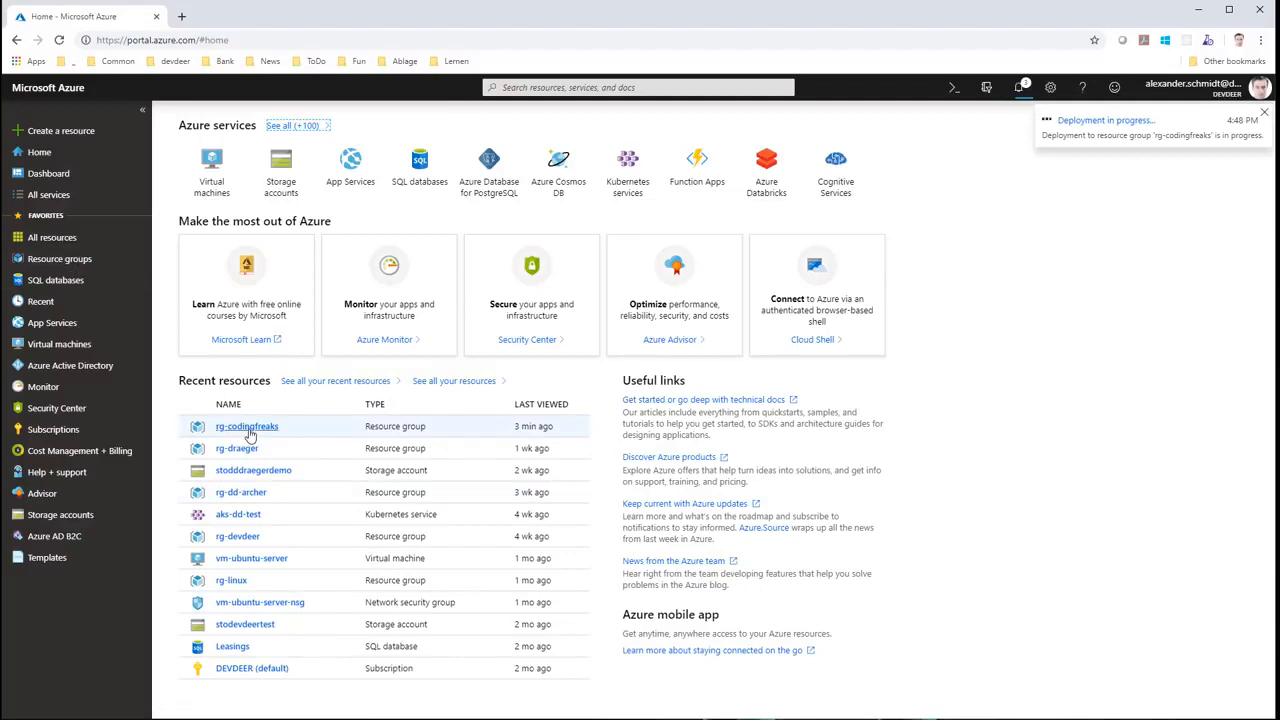
- In rg-codingfreaks, dismiss the deployment notice and show the codingfreaks.onmicrosoft.com tenant's overview
click(249, 428)
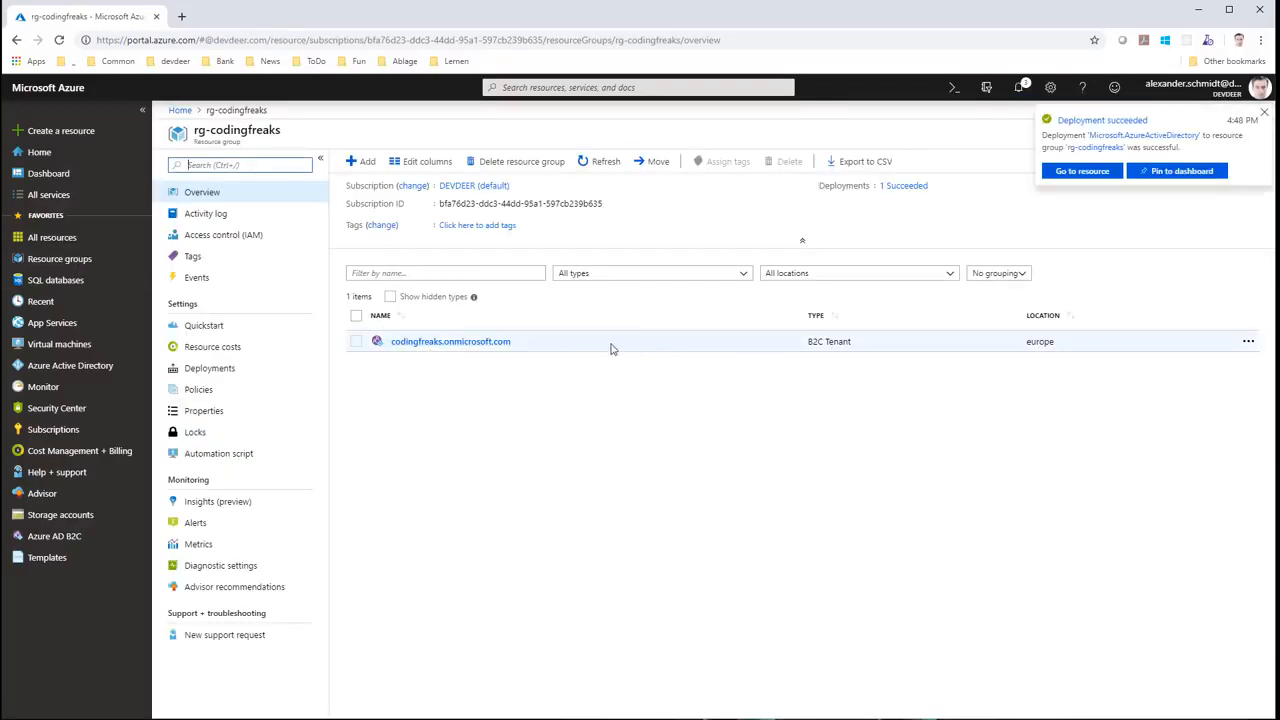
click(1264, 113)
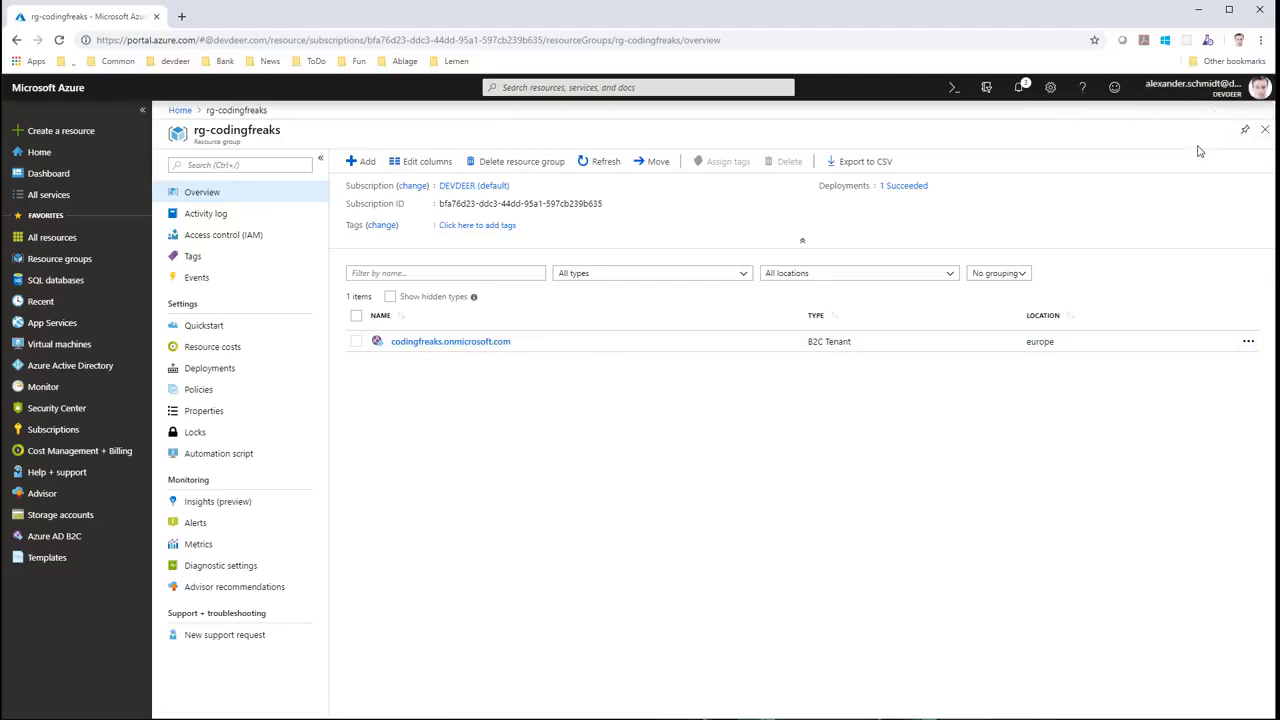
click(497, 346)
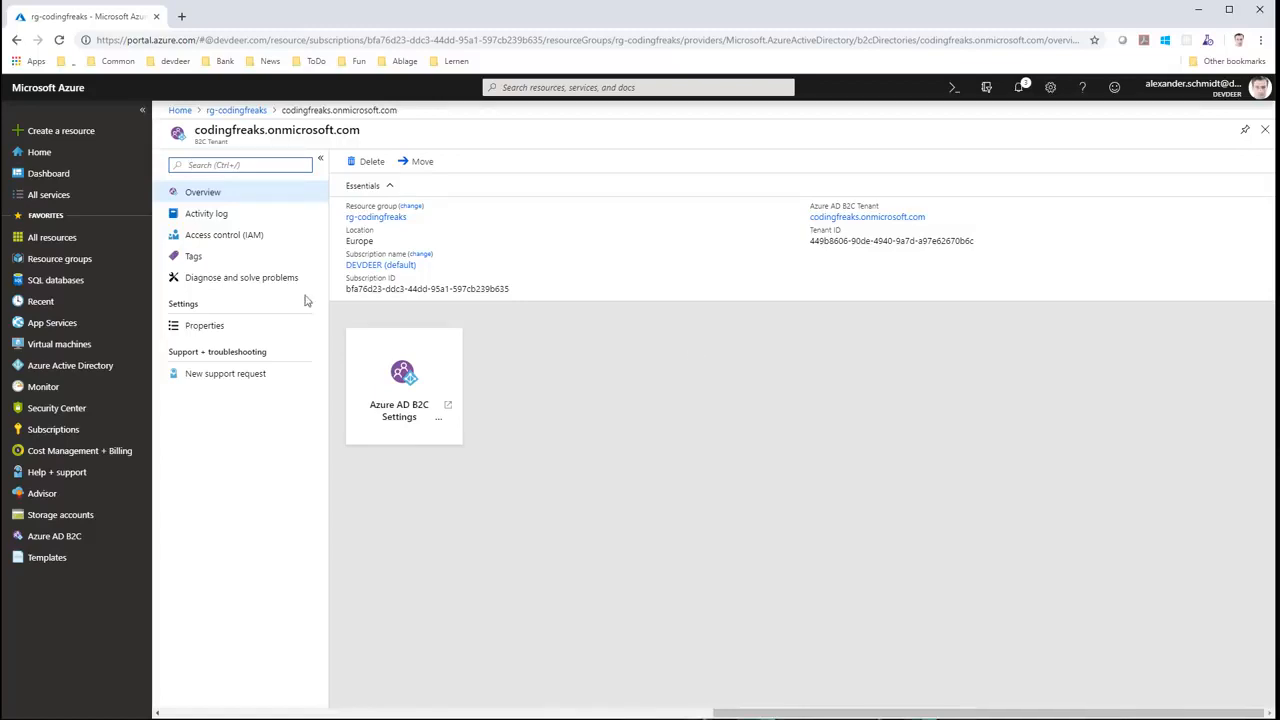
click(210, 196)
- Reload the portal and star codingfreaks as a favourite under All Directories
click(59, 40)
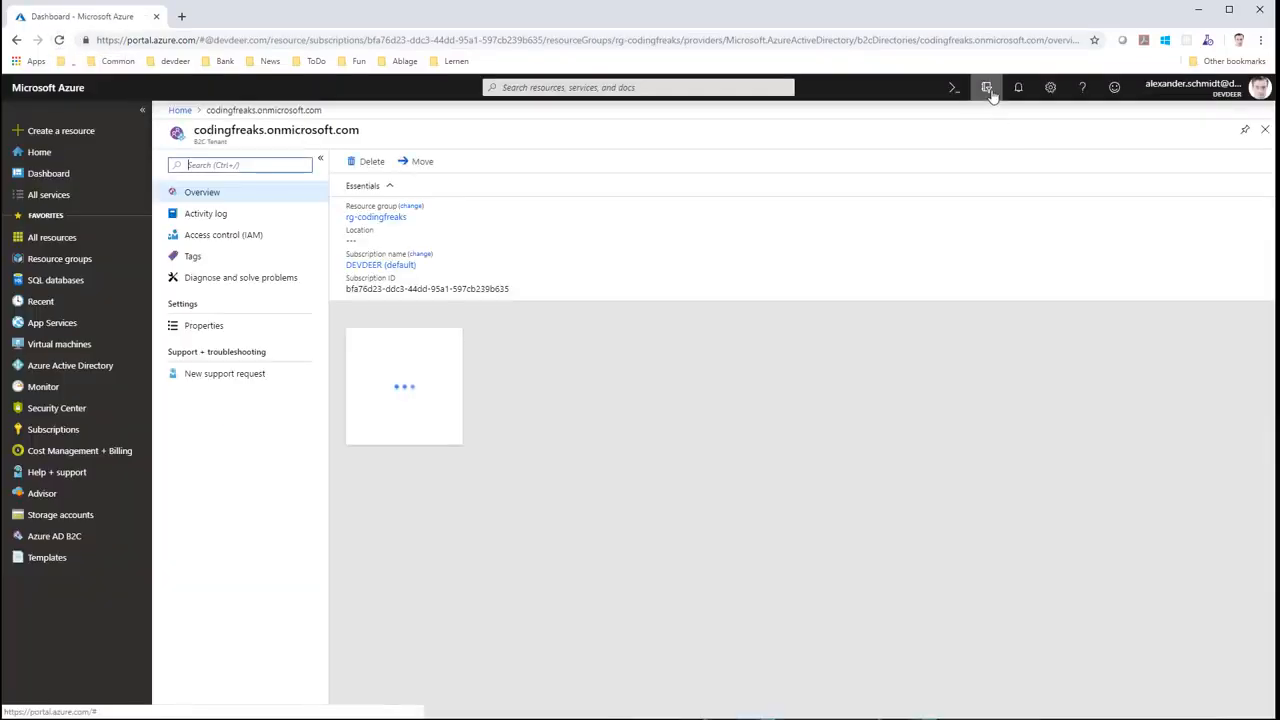
click(988, 90)
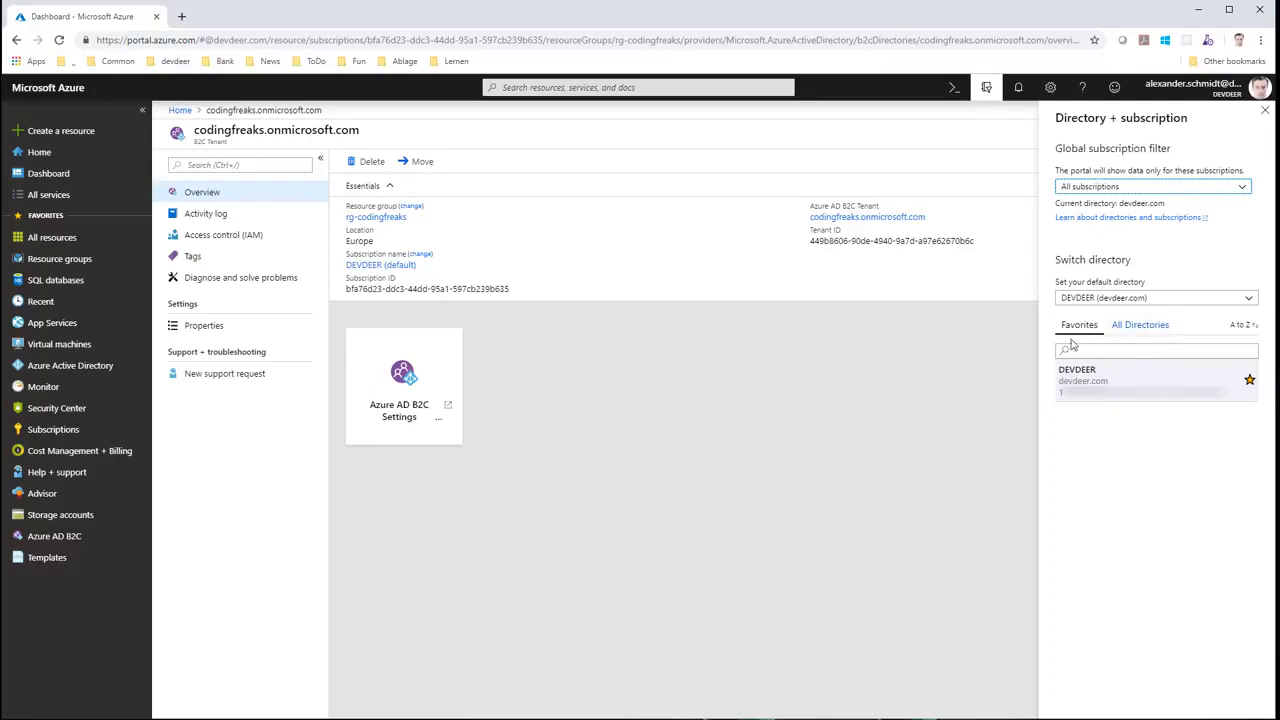
click(1138, 328)
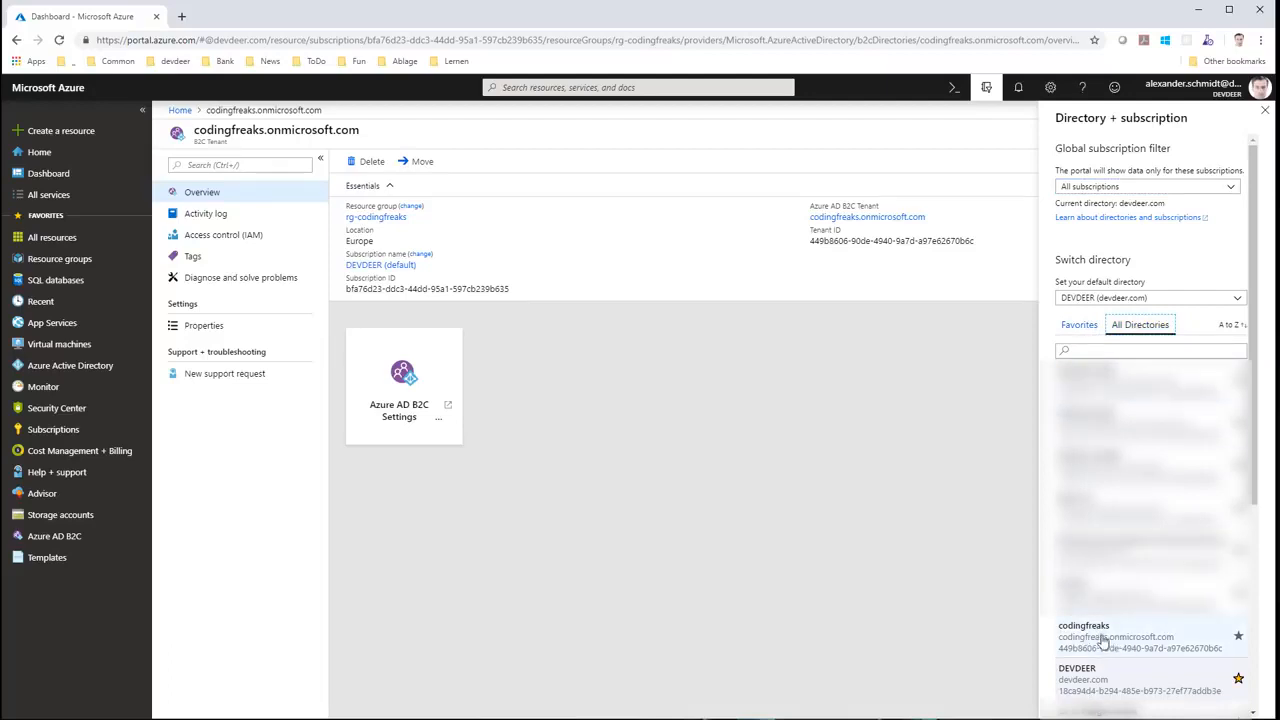
click(1238, 636)
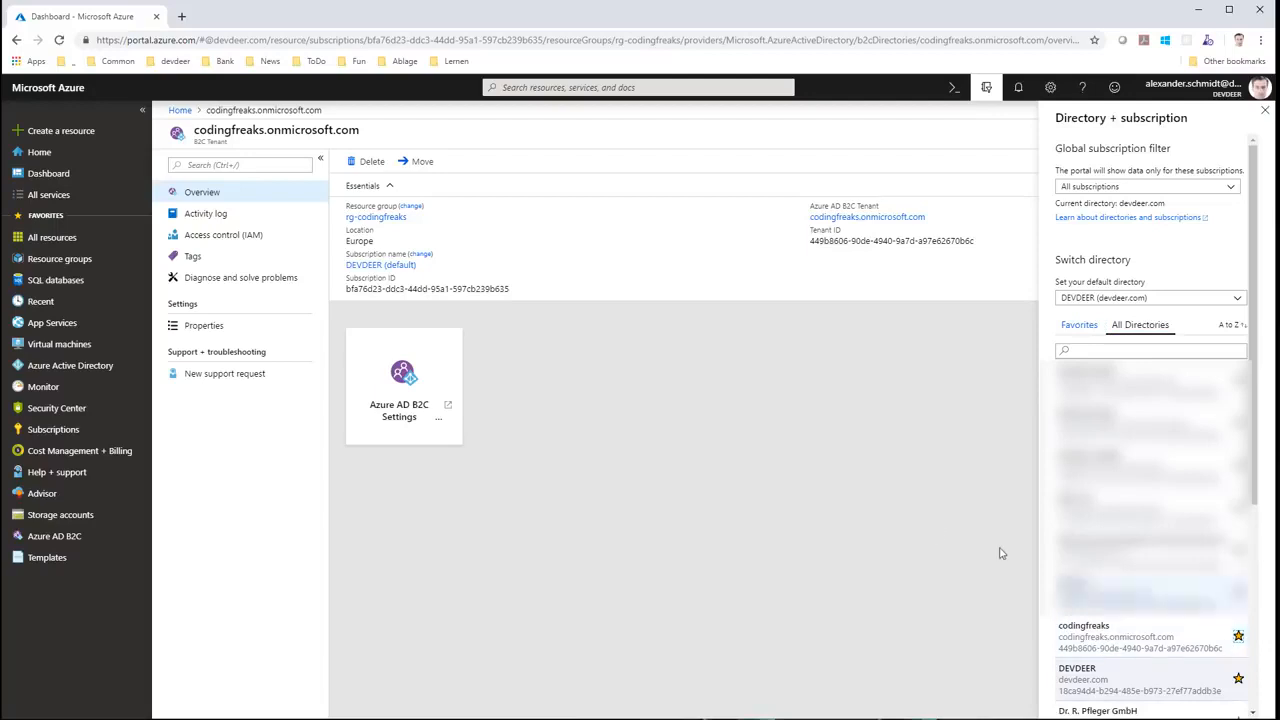
click(988, 88)
- Switch the portal into the codingfreaks directory from the Favorites list
click(988, 88)
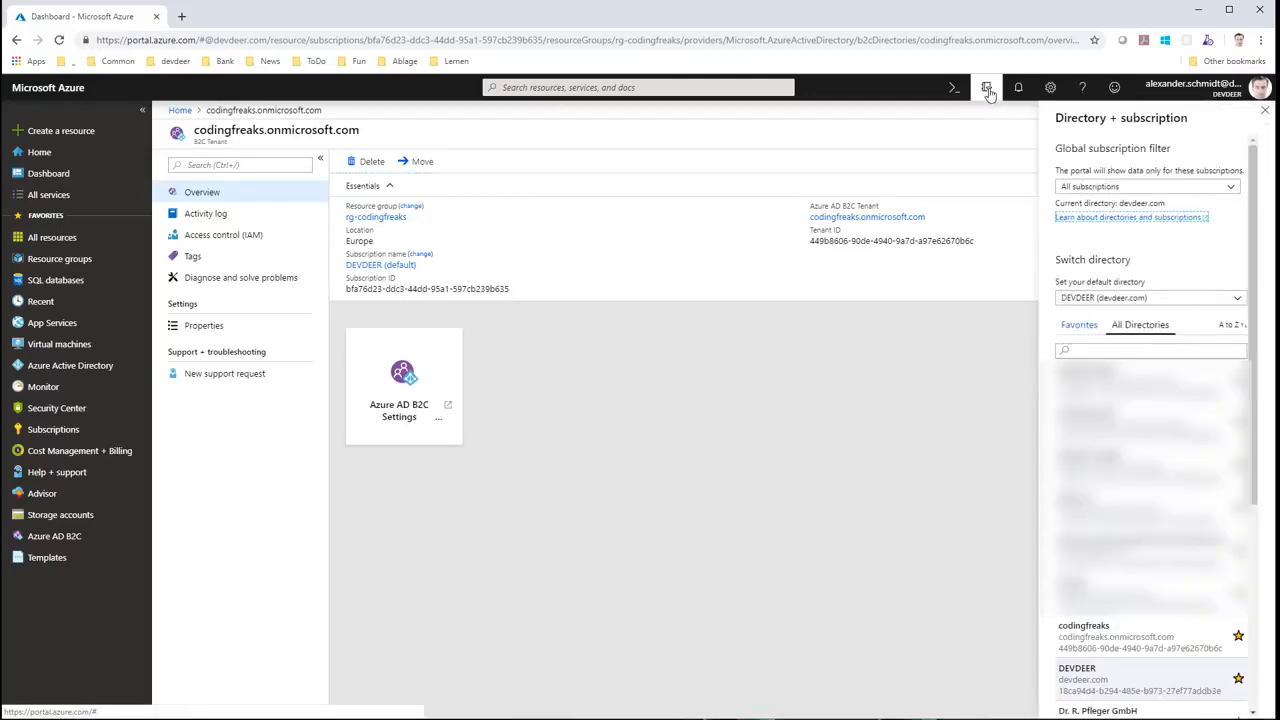
click(1079, 324)
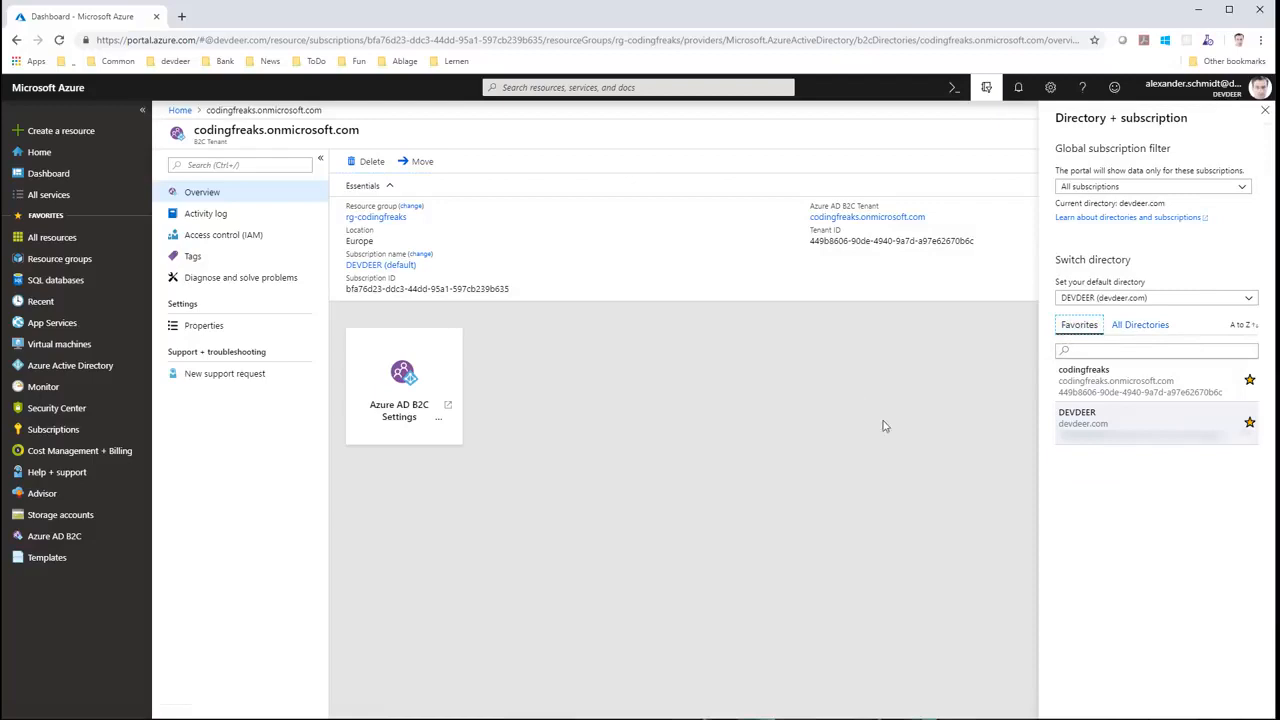
click(1098, 387)
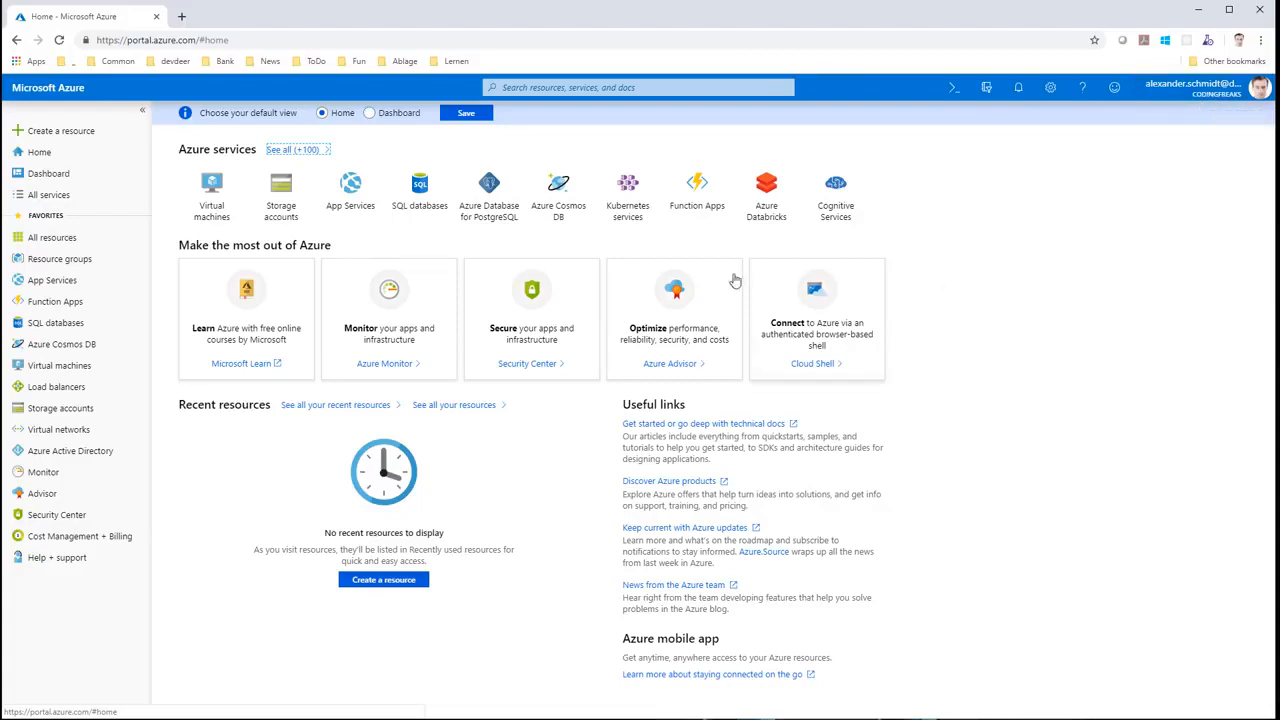
- Check All resources is empty, then open Azure Active Directory for codingfreaks
click(64, 240)
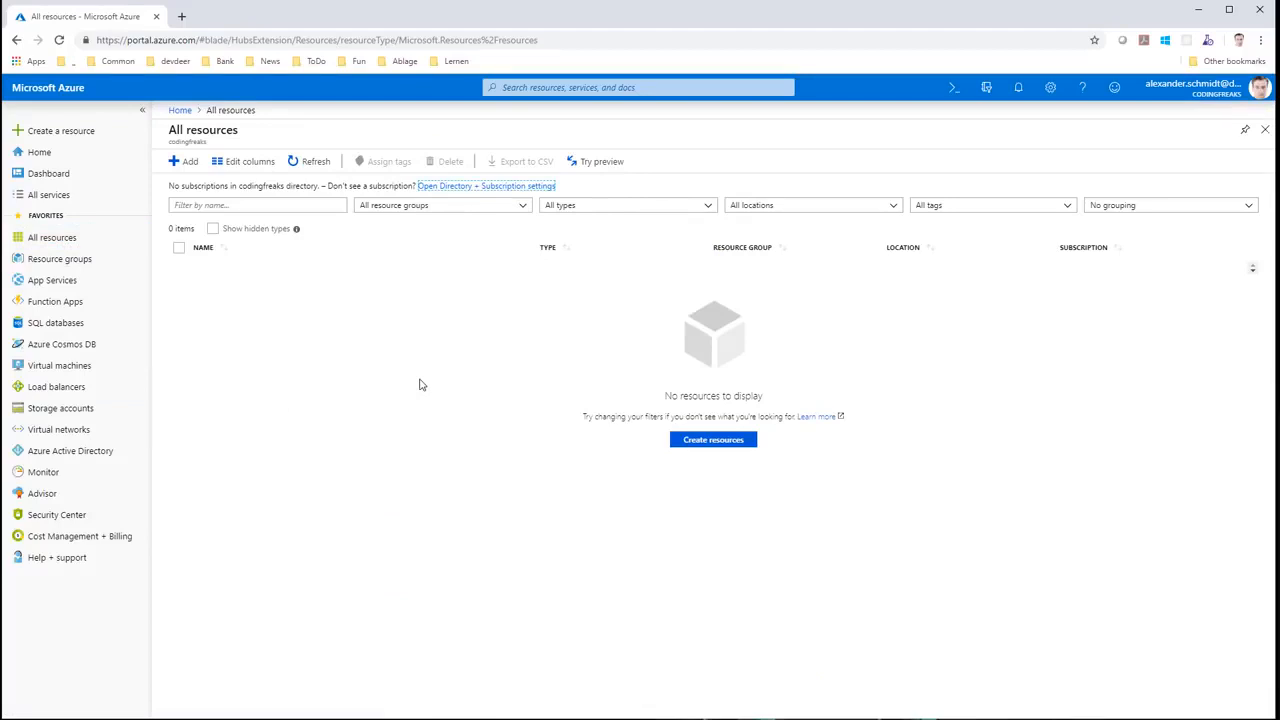
click(30, 455)
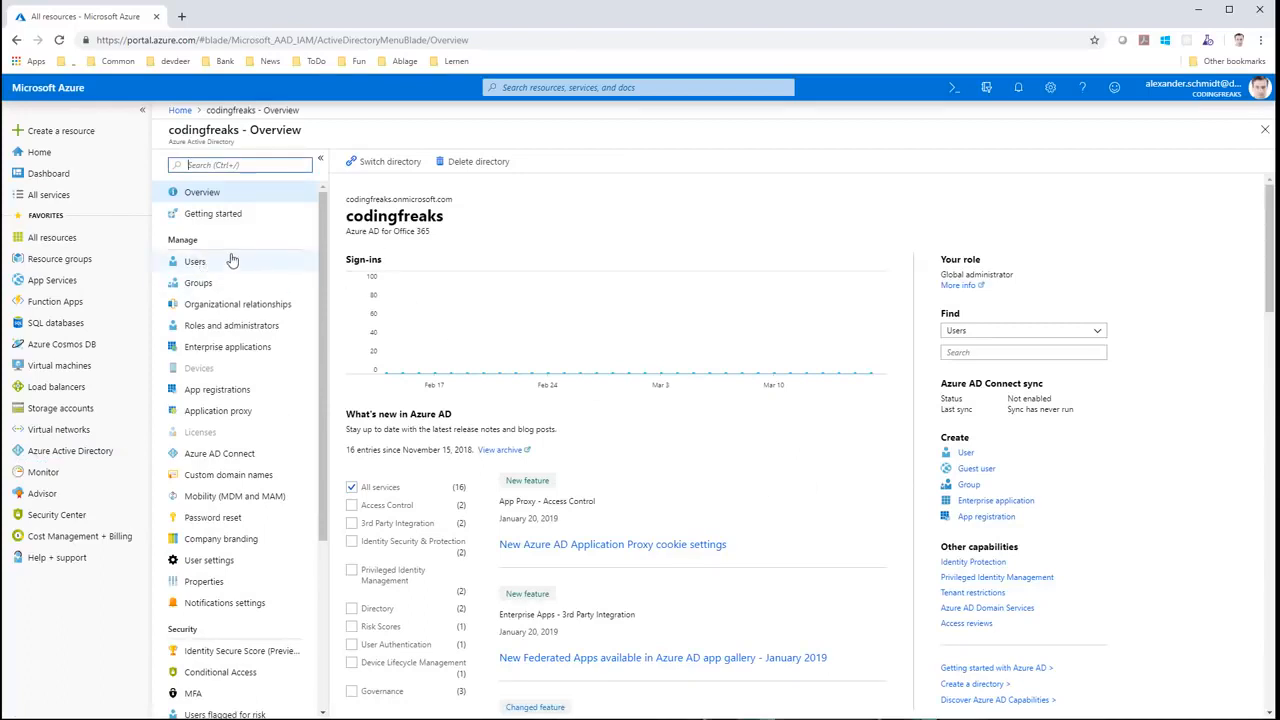
- Show the codingfreaks directory's All users list, then start a portal-wide search
click(200, 262)
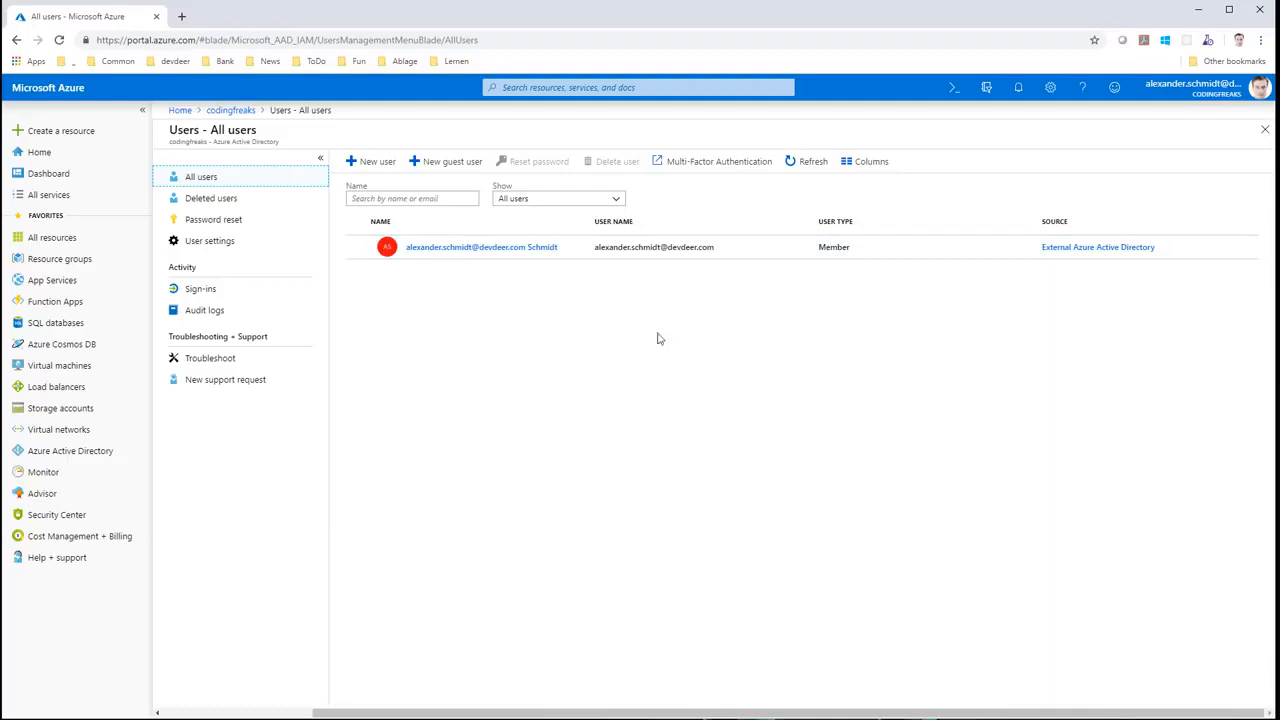
click(520, 88)
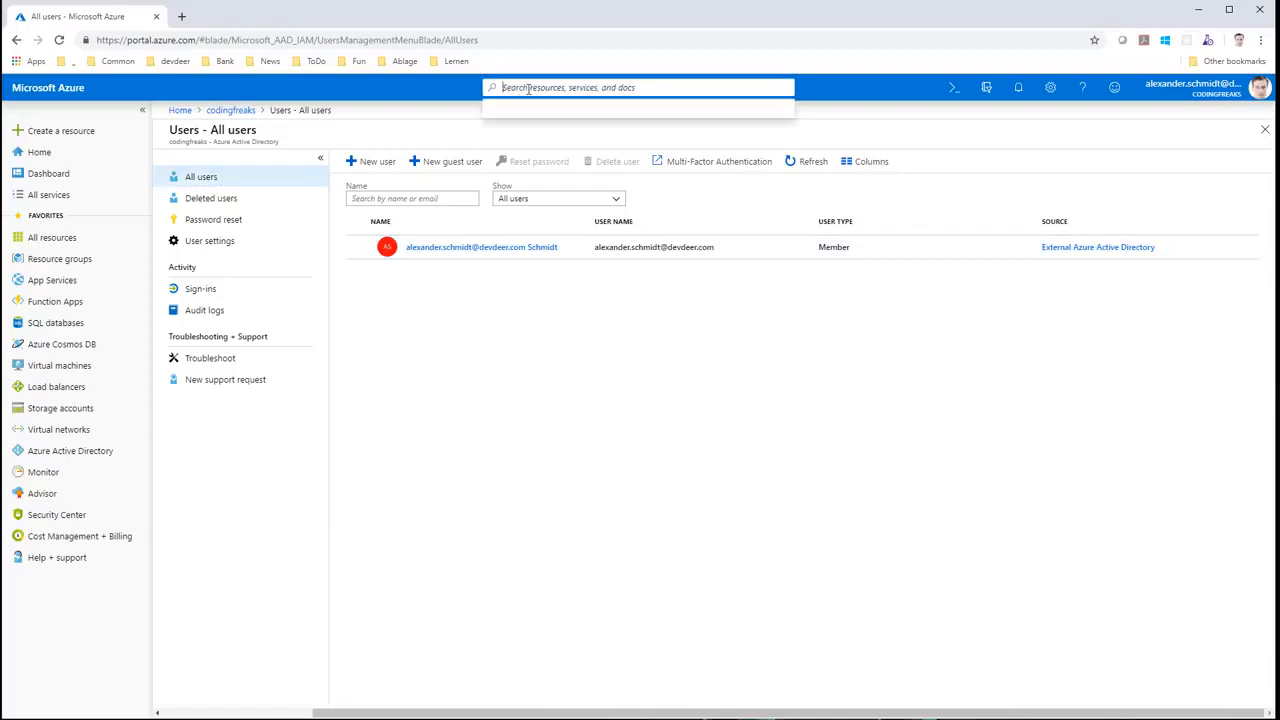
- Search the portal for 'b2c' and open the Azure AD B2C service
text(b2xc)
key(BackSpace)
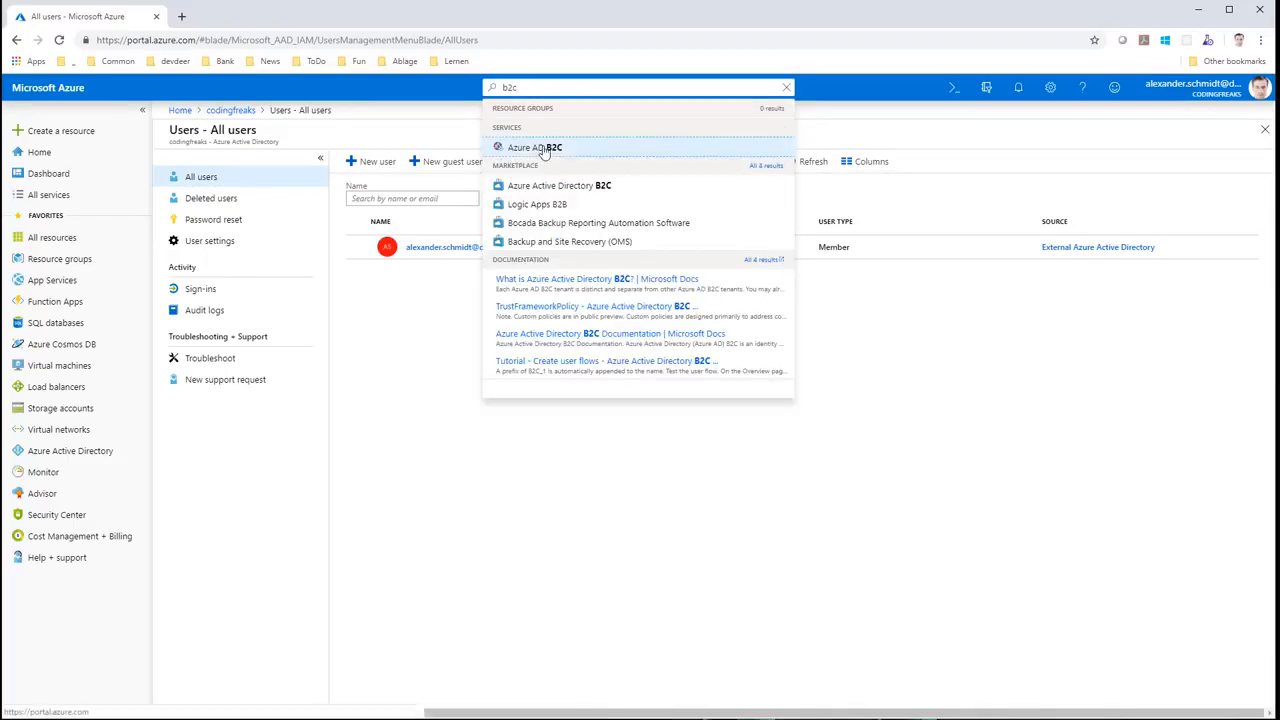
click(546, 143)
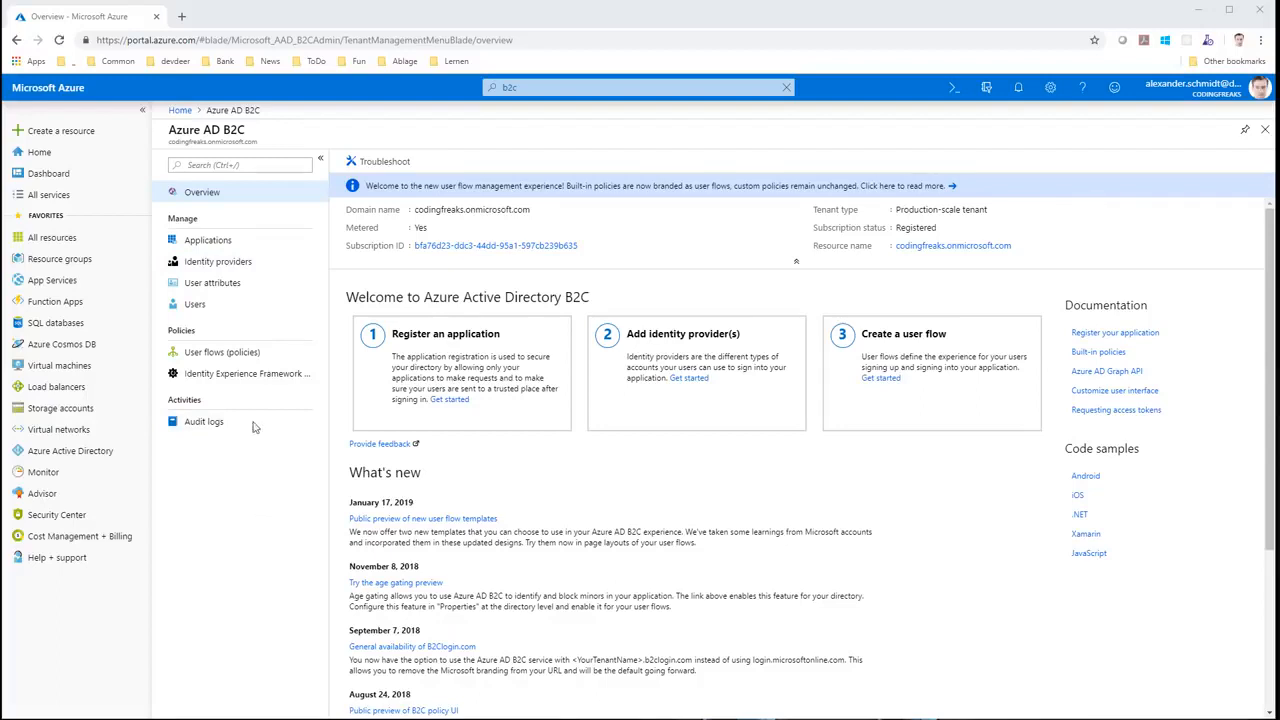
- Open the B2C Identity providers page, then search Windows for PowerPoint with 'power'
click(222, 264)
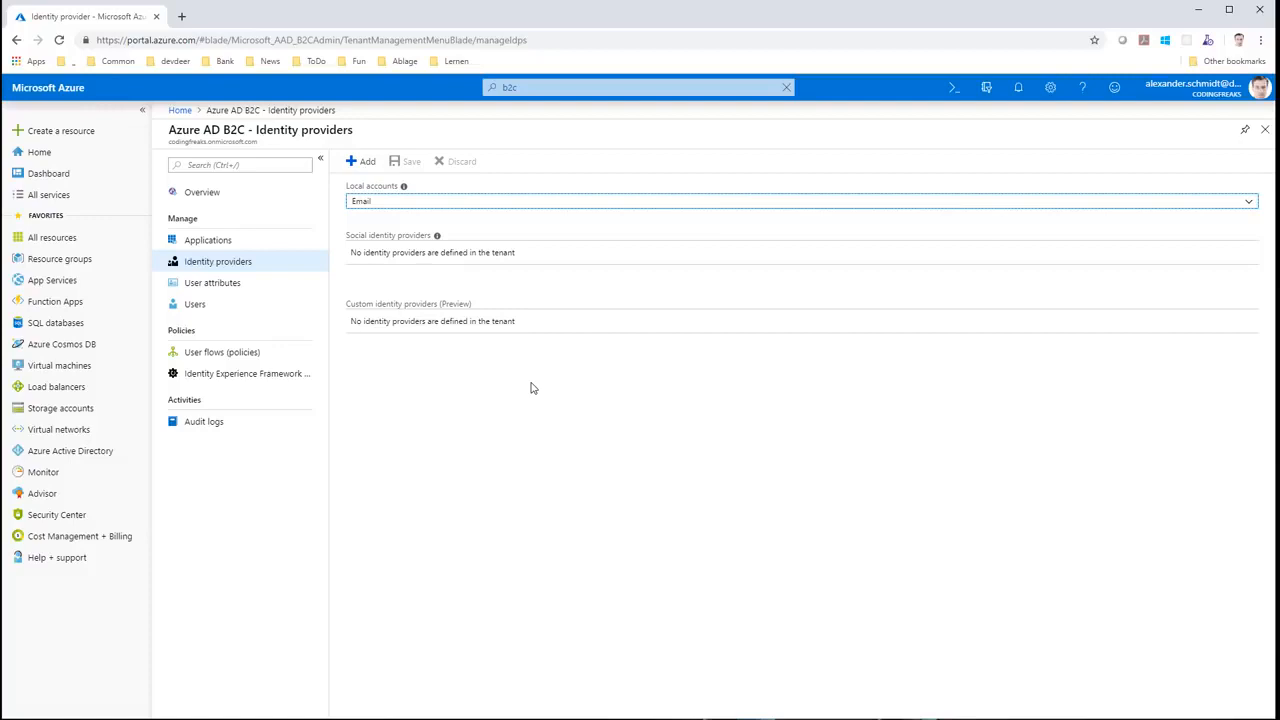
key(super)
text(power)
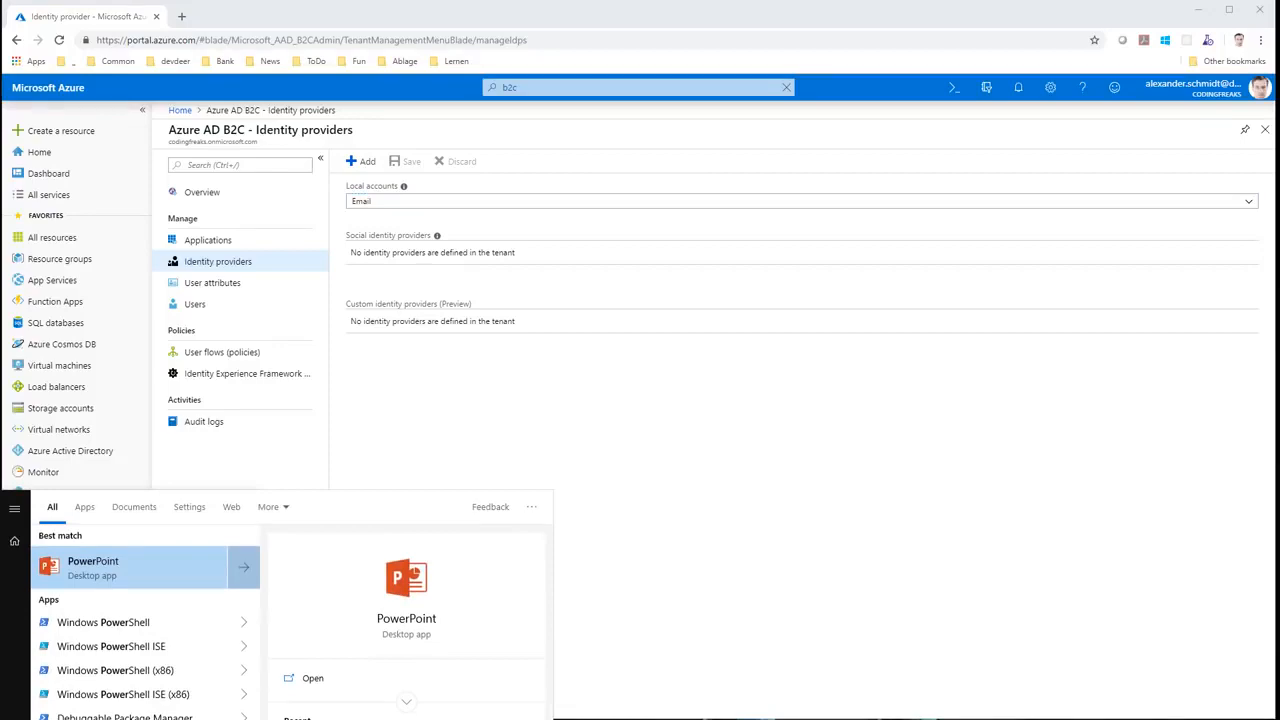
- Launch PowerPoint and present slide 3, 'Azure AD B2C', full-screen
key(Return)
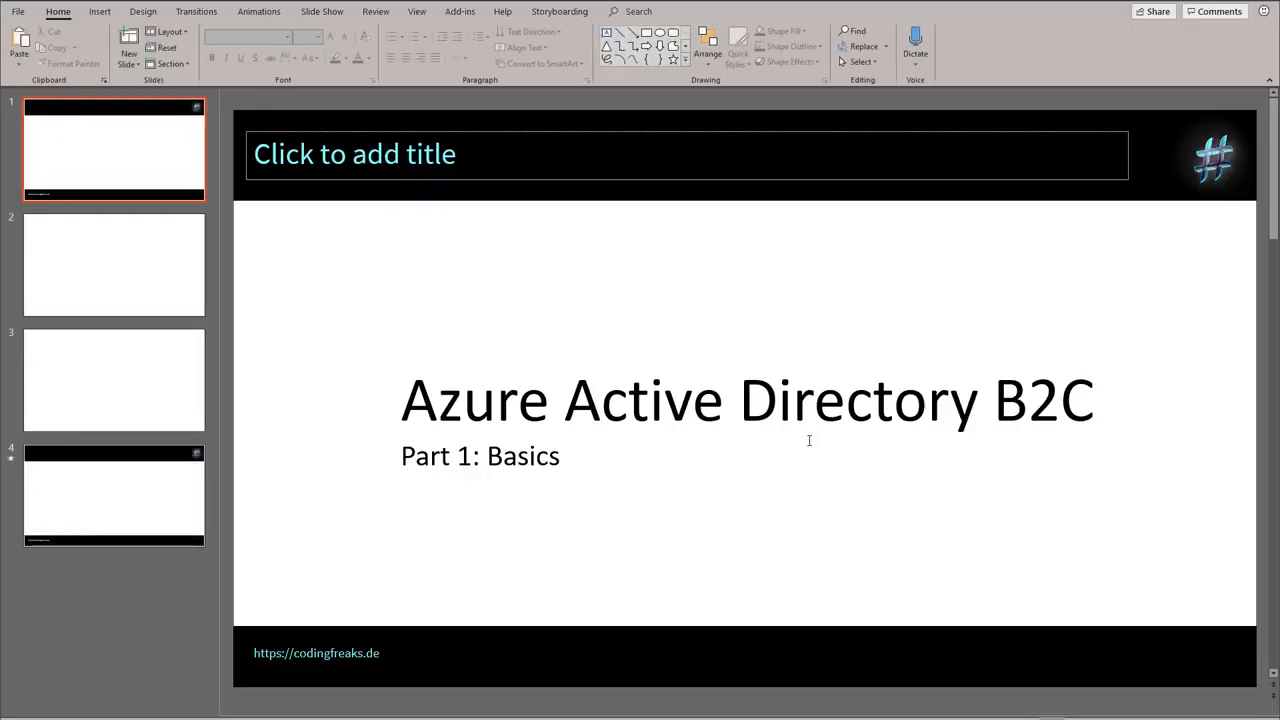
click(132, 386)
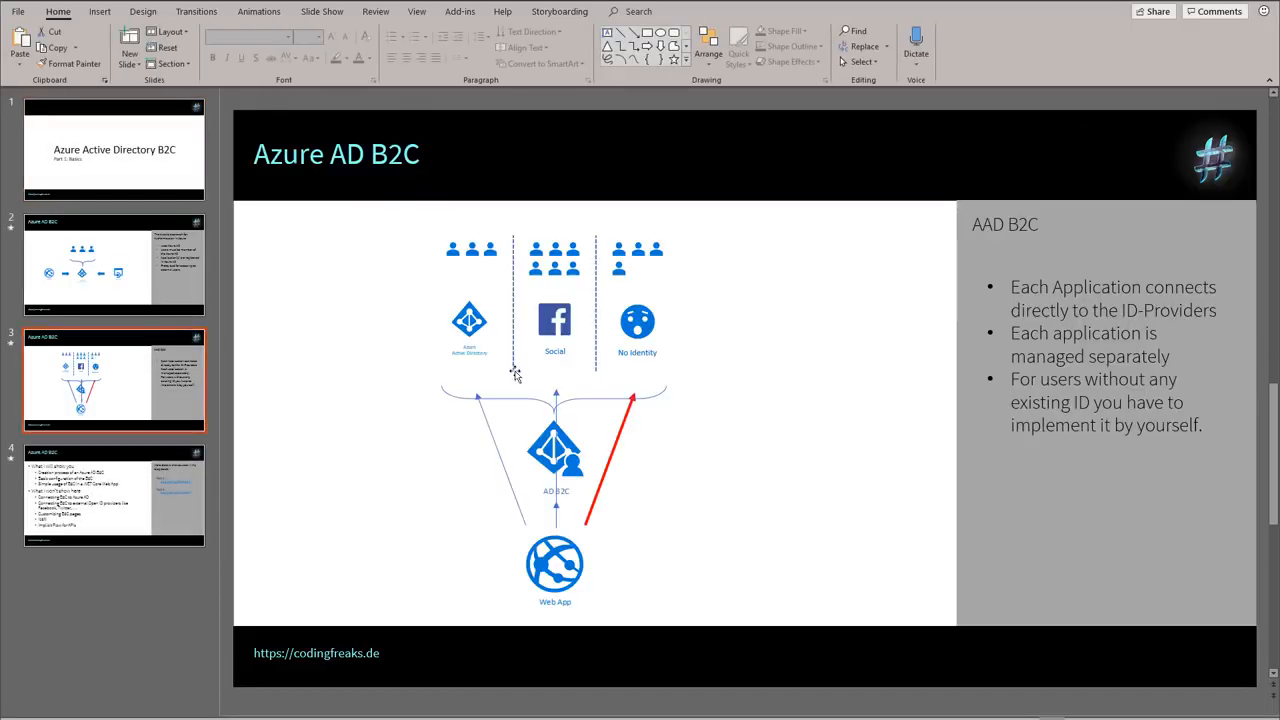
click(1128, 714)
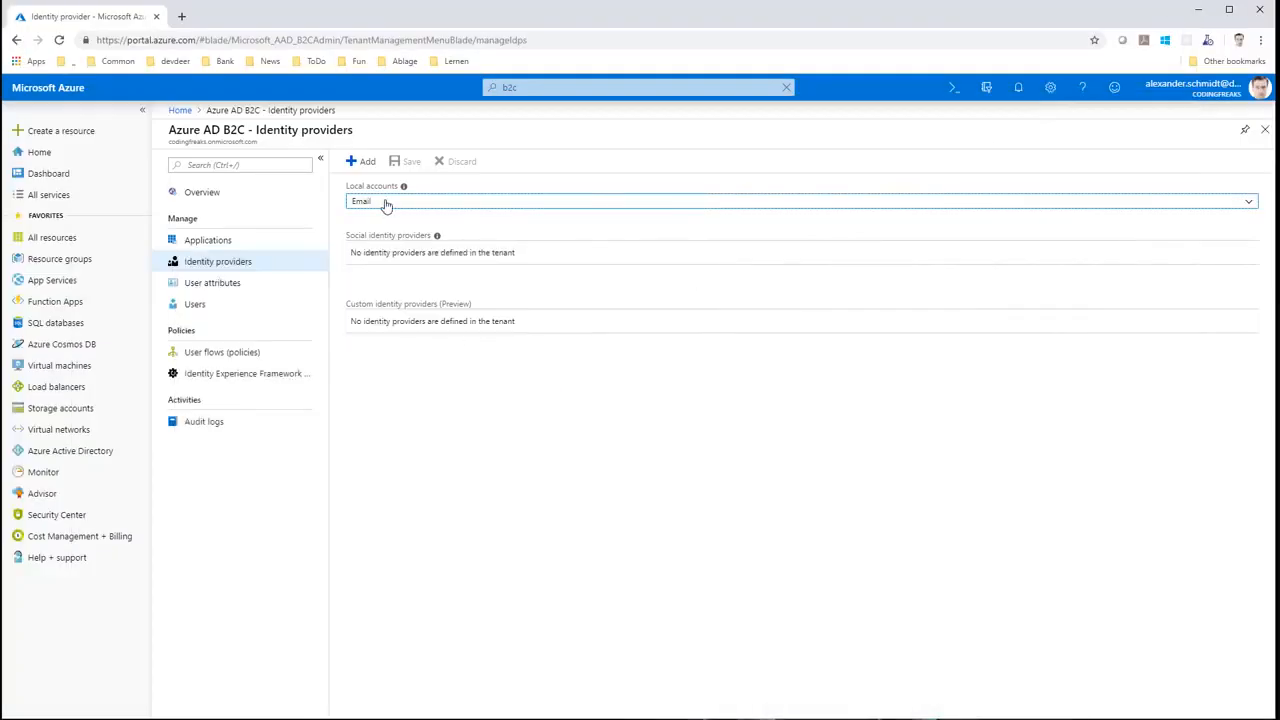
- Keep Email as the local account sign-in type
click(387, 204)
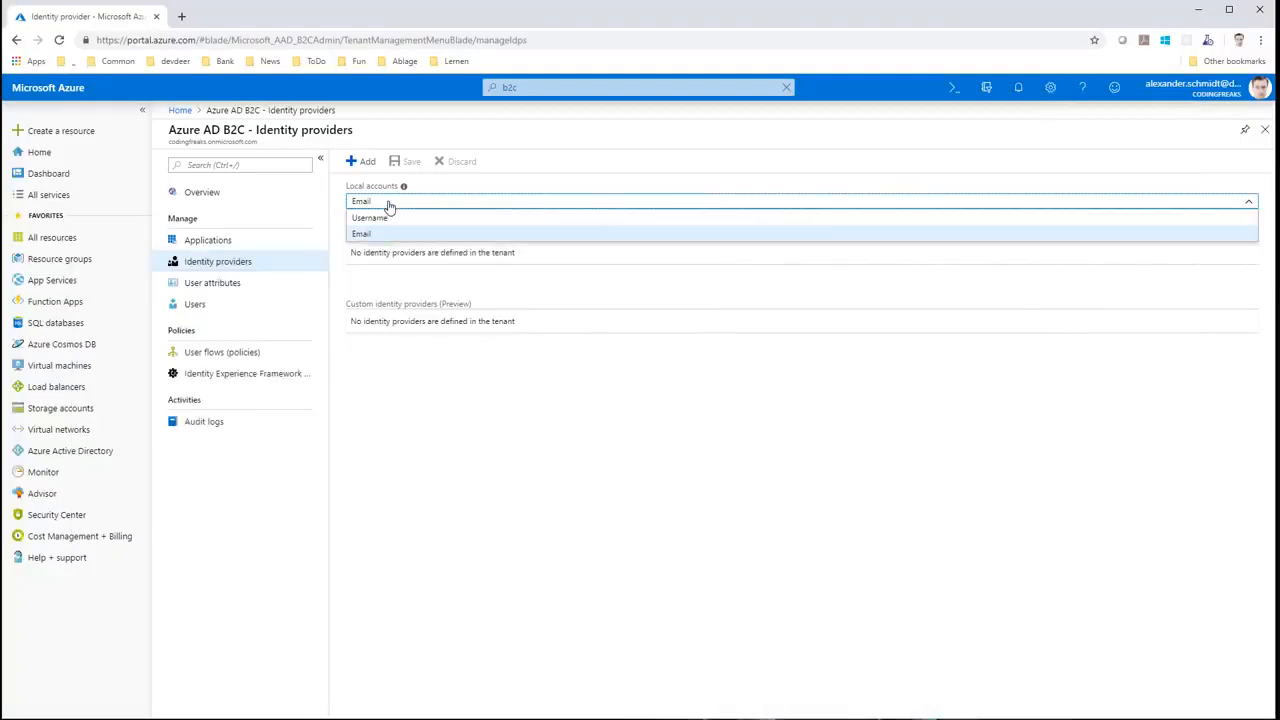
click(389, 205)
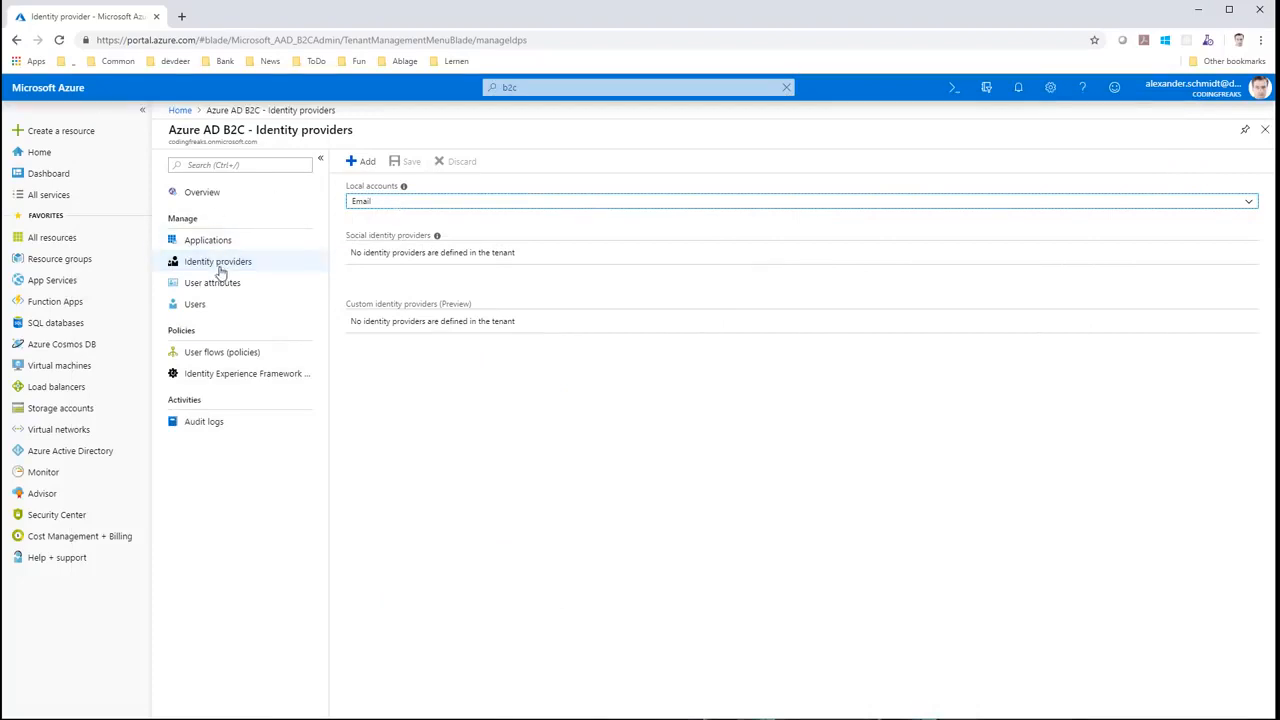
click(408, 250)
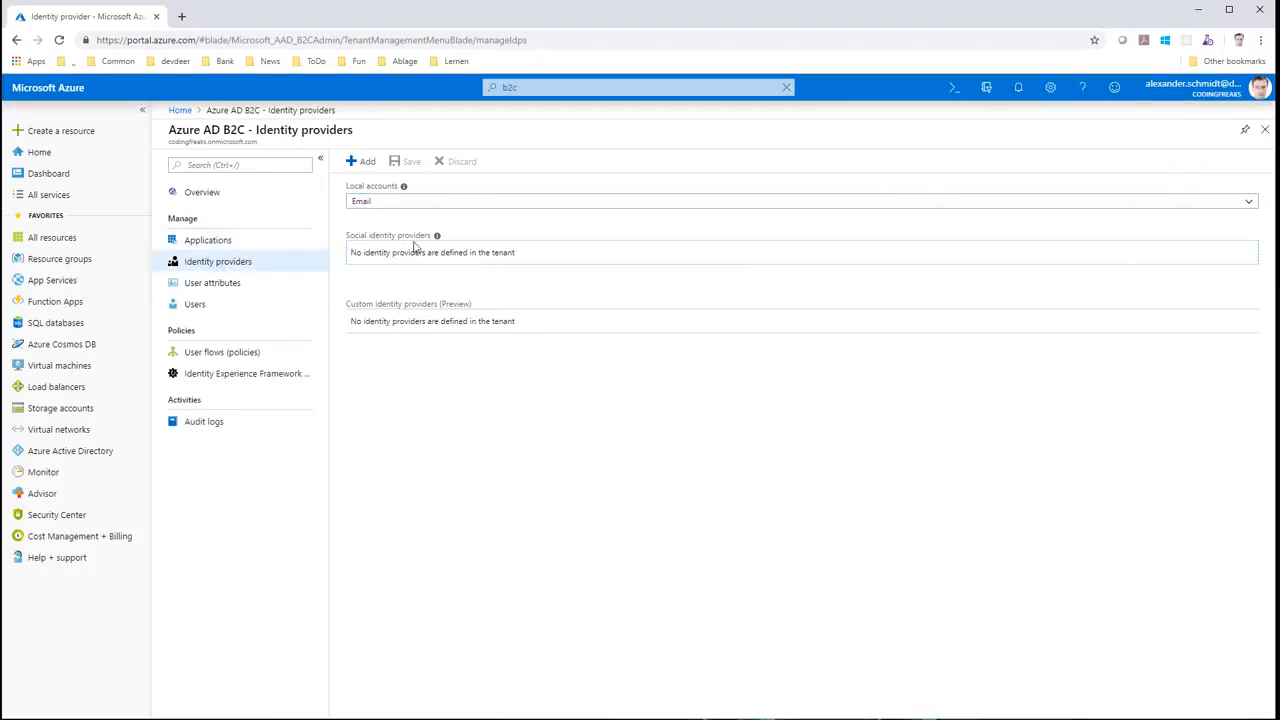
click(370, 205)
click(368, 207)
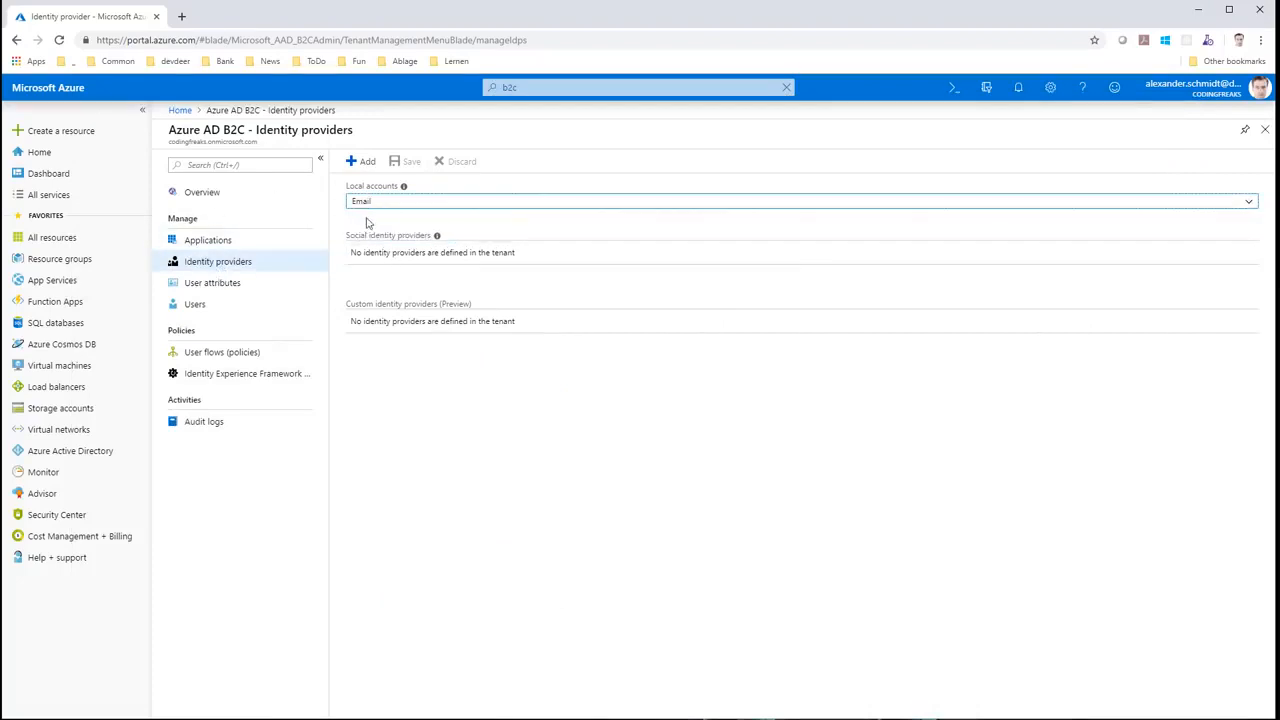
- Begin a new identity provider named 'NoOpenId' and bring up its provider type list
click(366, 162)
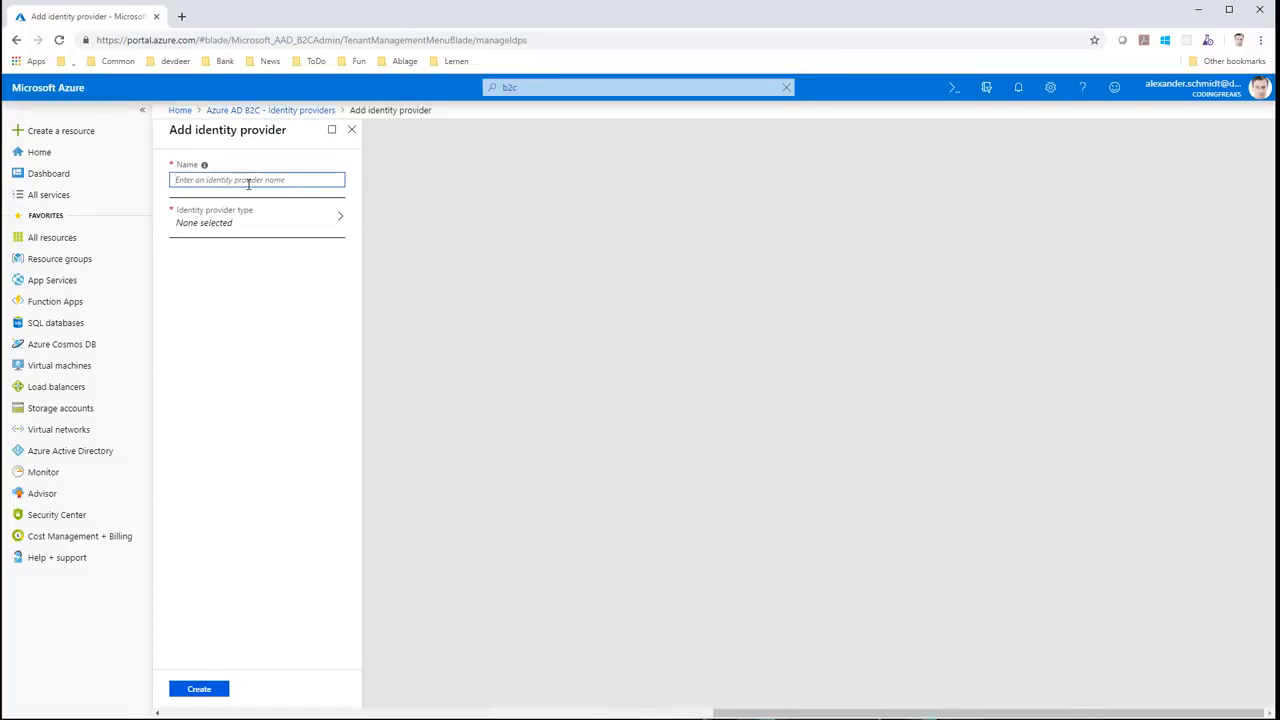
text(NoOpenId)
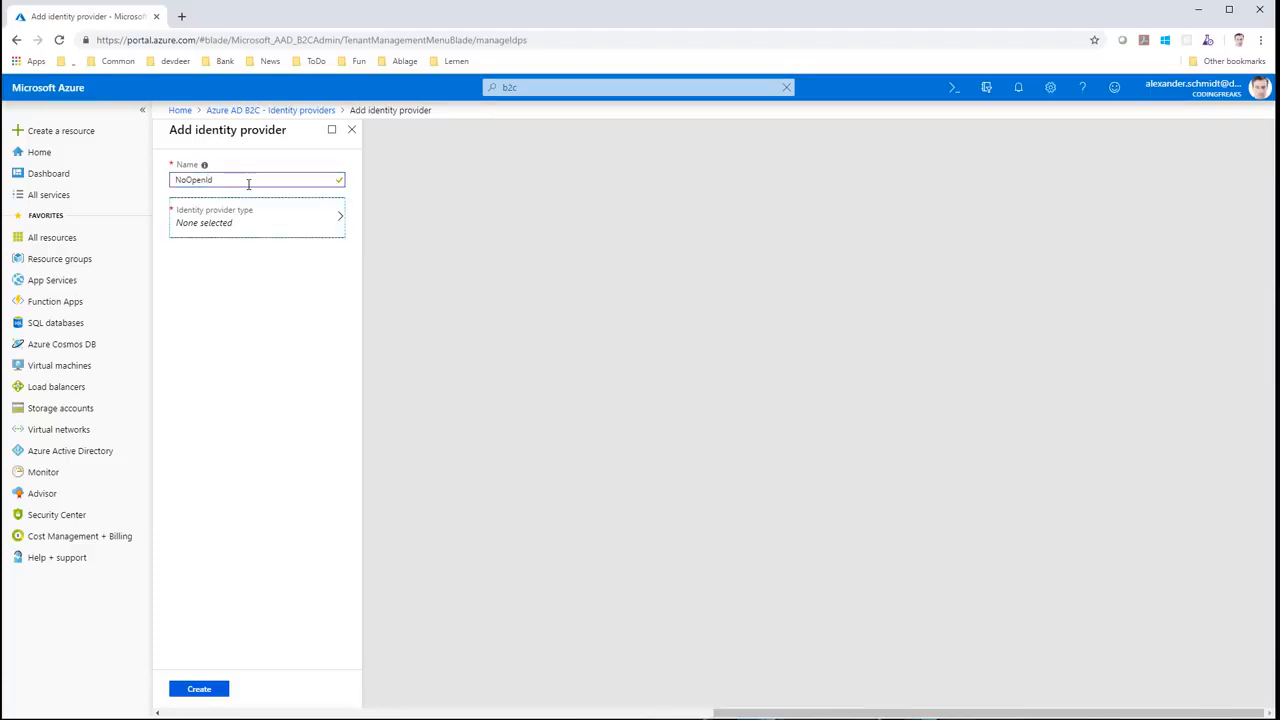
click(211, 223)
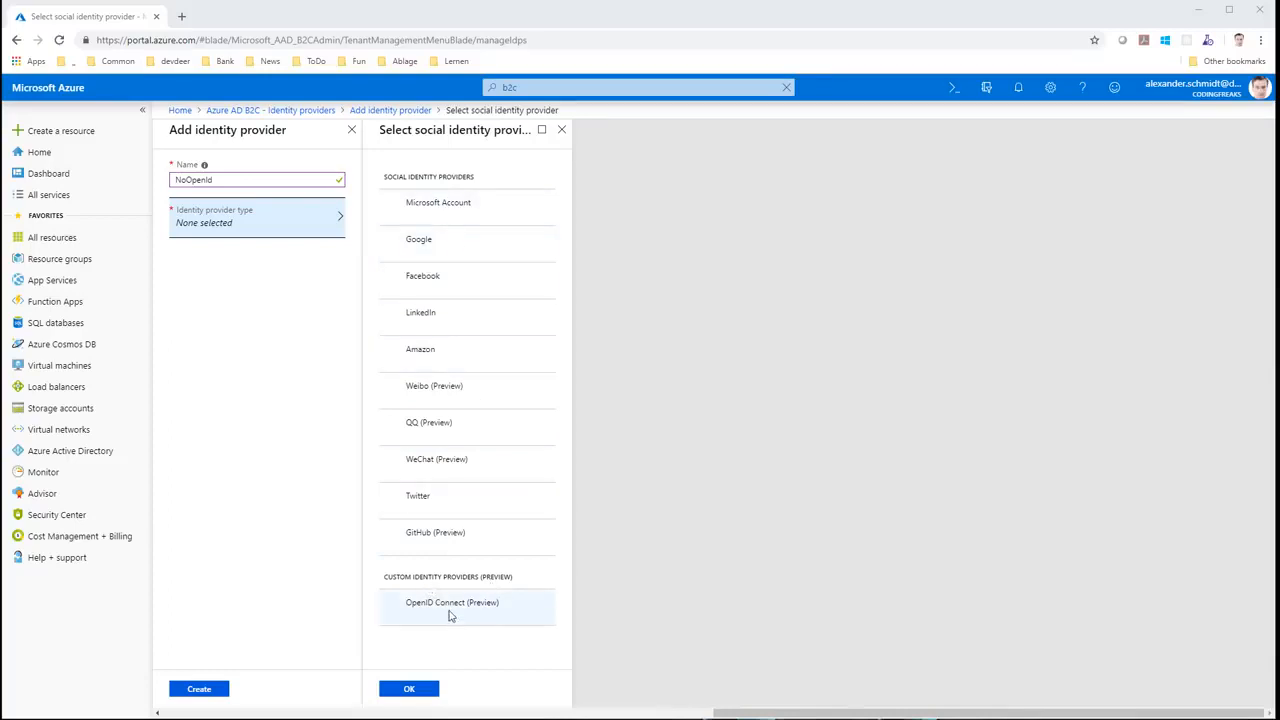
- Discard the unfinished NoOpenId provider and confirm Email for local accounts
click(561, 130)
click(350, 131)
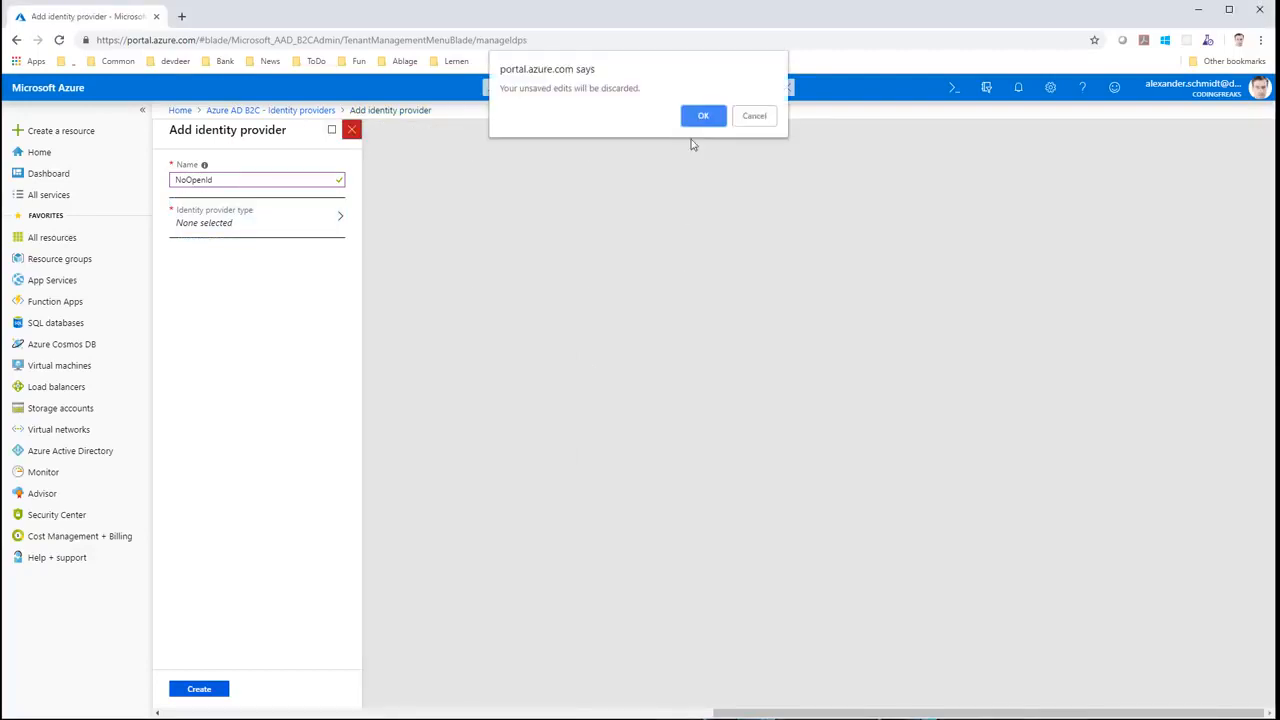
click(703, 116)
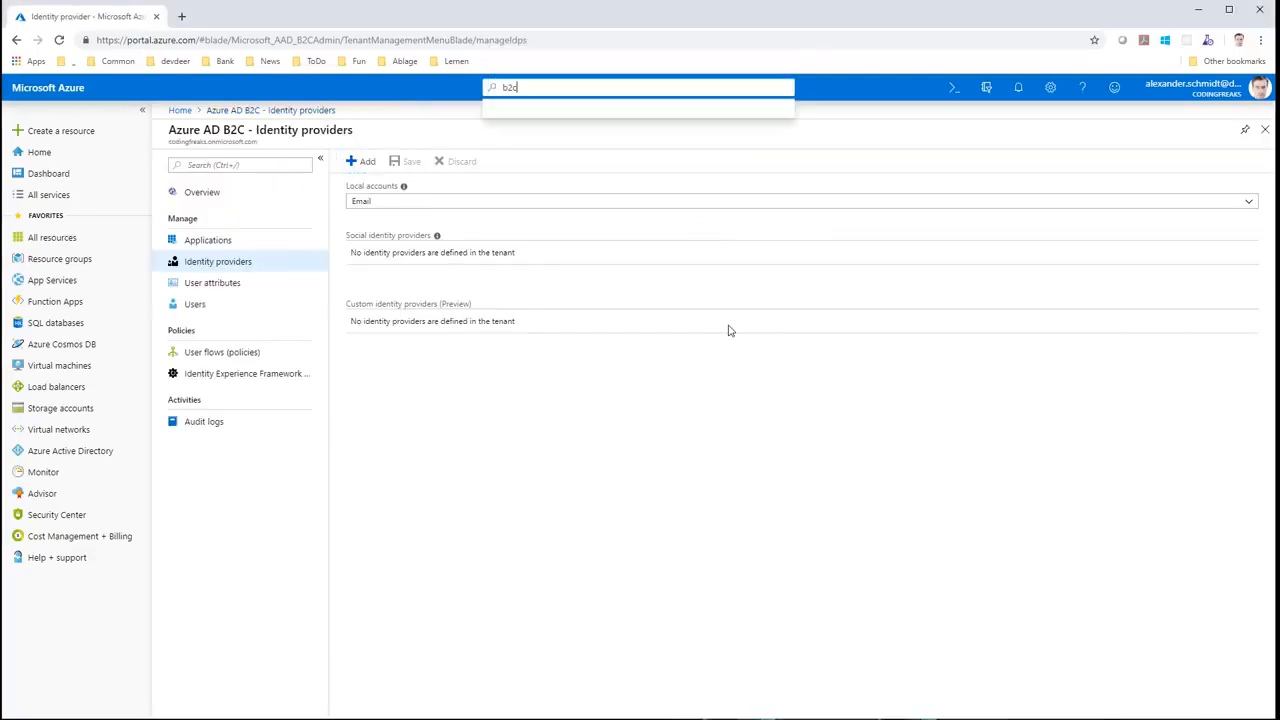
click(390, 208)
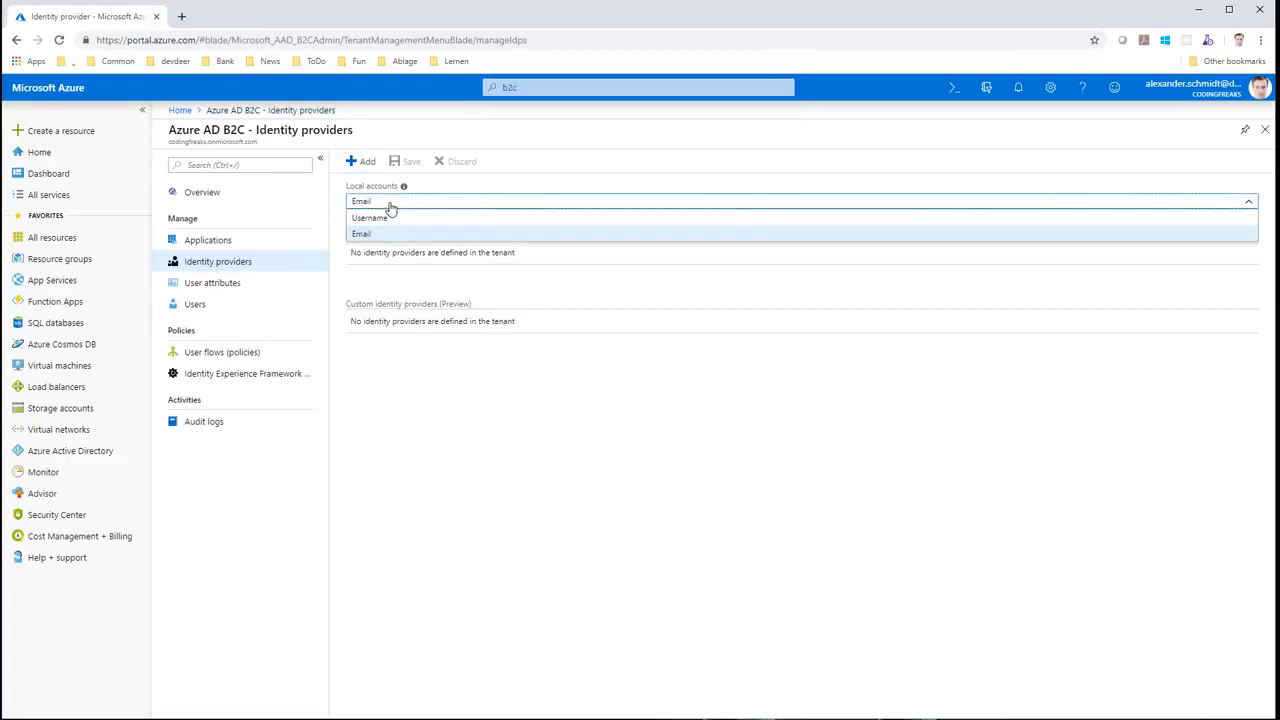
click(390, 234)
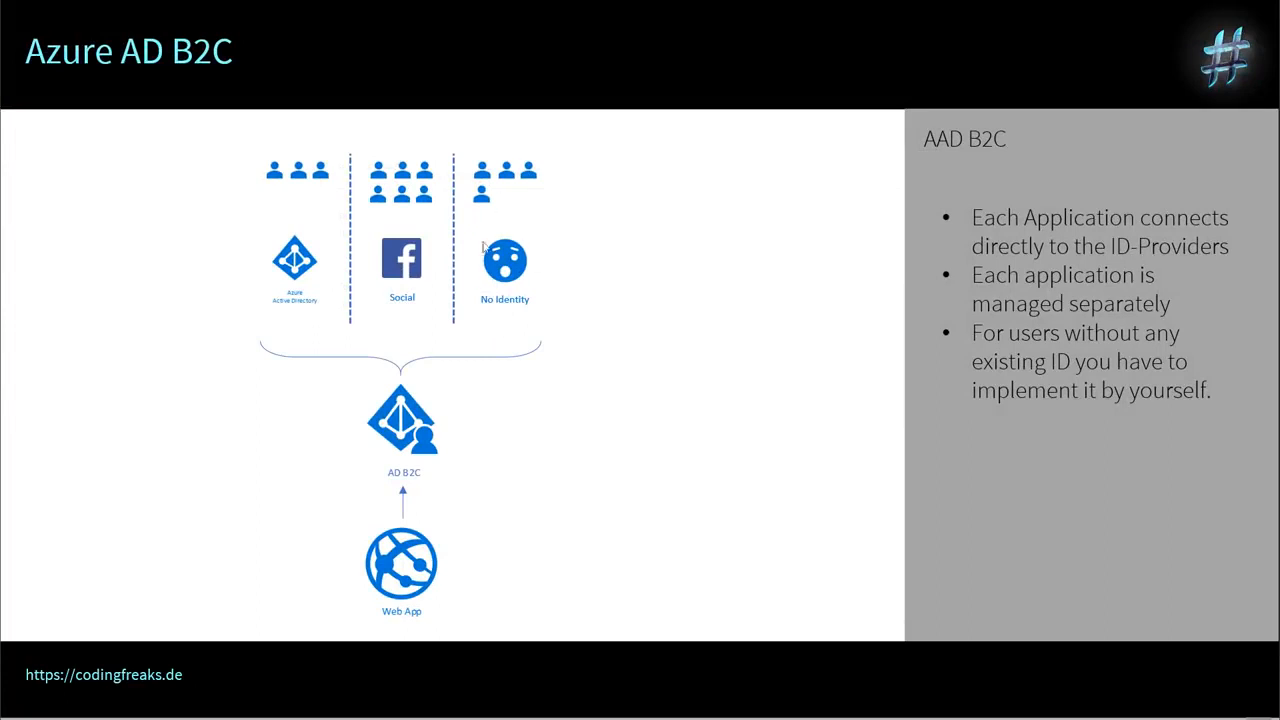
click(527, 203)
key(Left)
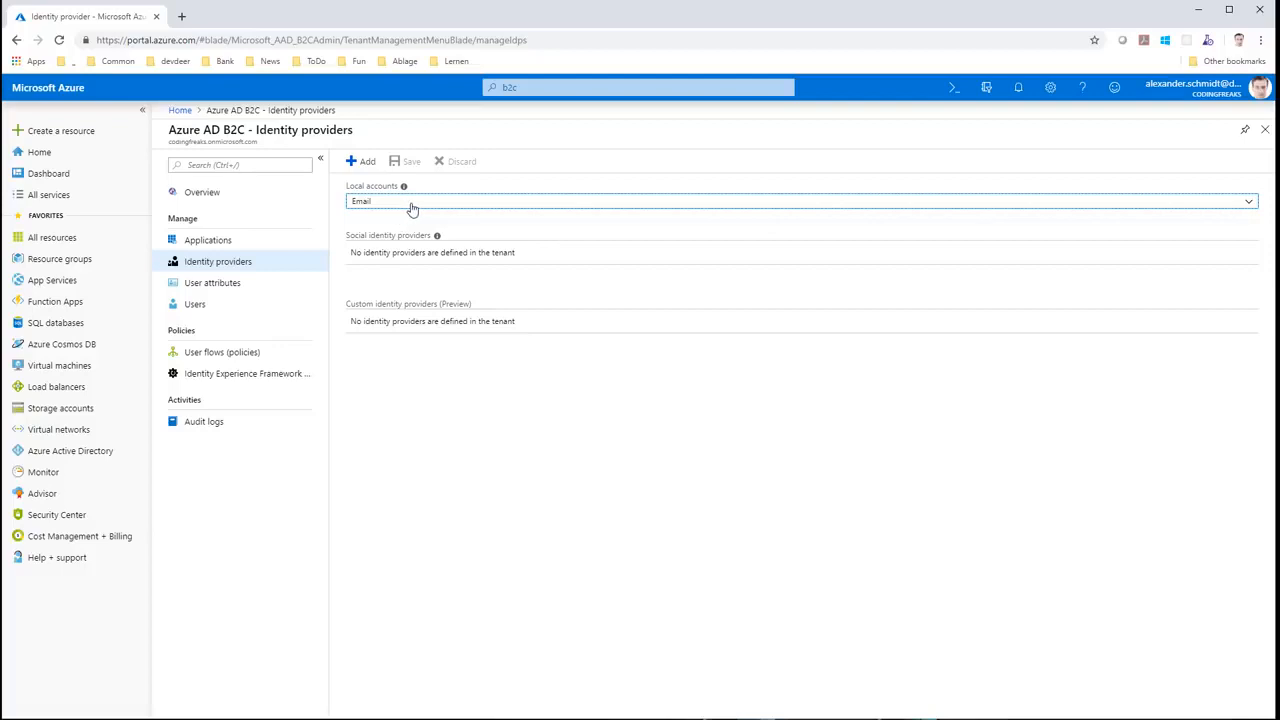
- Start a new identity provider and list the social and OpenID Connect (Preview) types
click(421, 439)
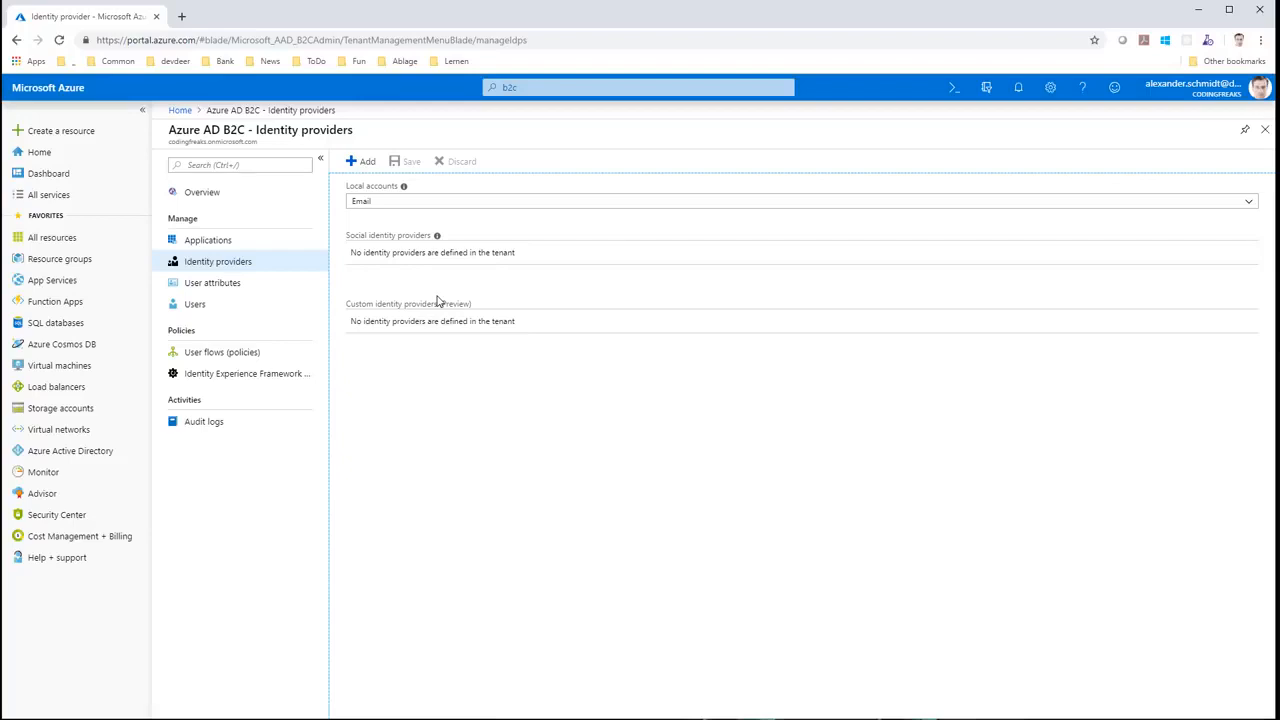
click(364, 163)
click(226, 224)
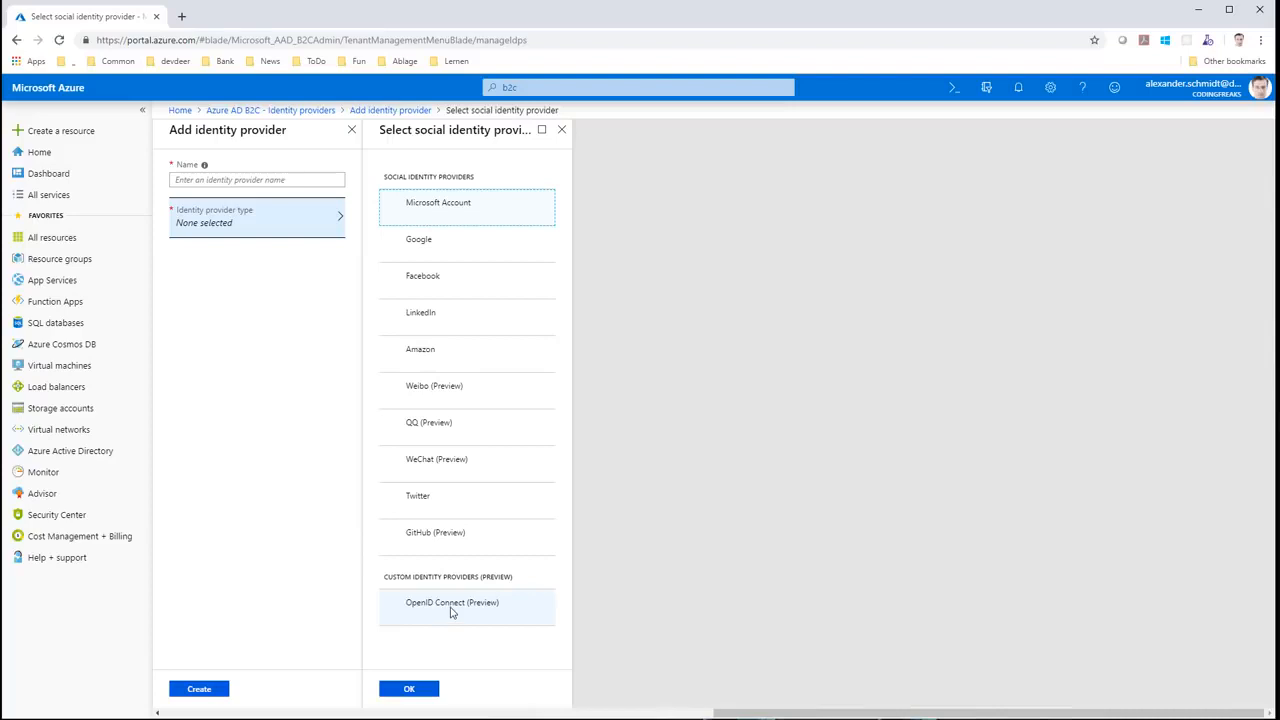
- Close the provider type and Add identity provider panes, then go to User attributes
click(561, 130)
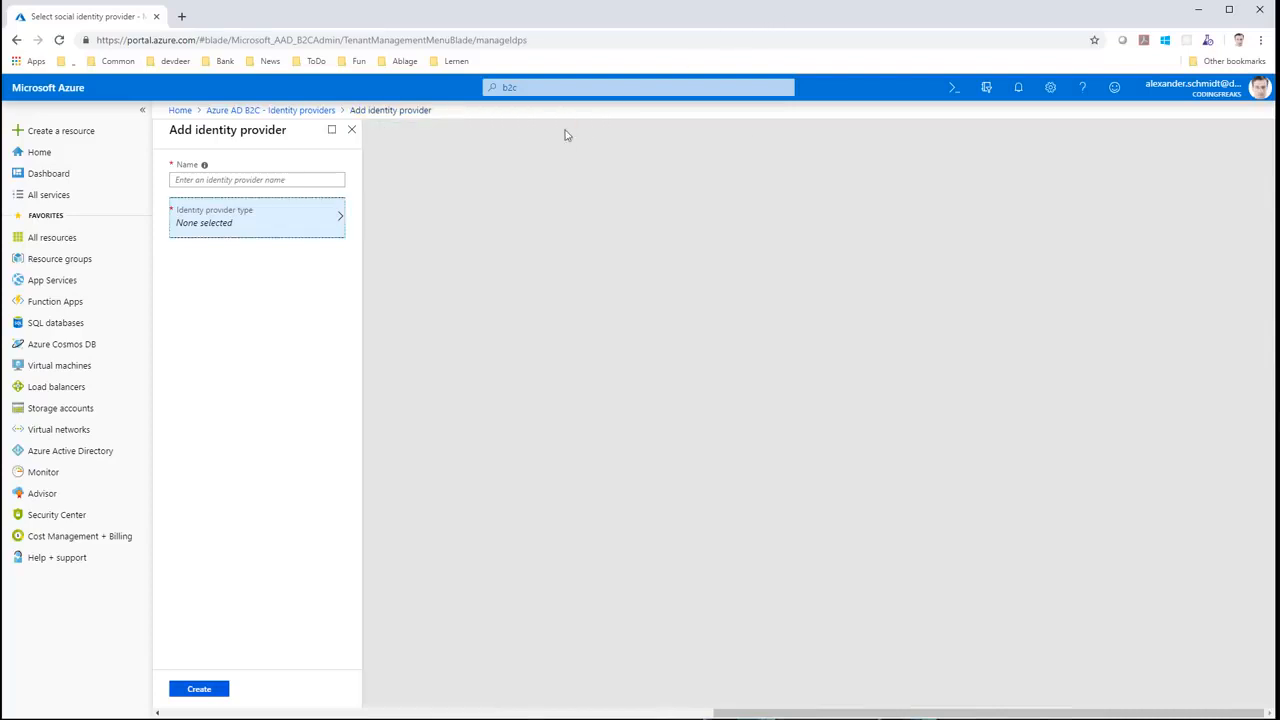
click(351, 130)
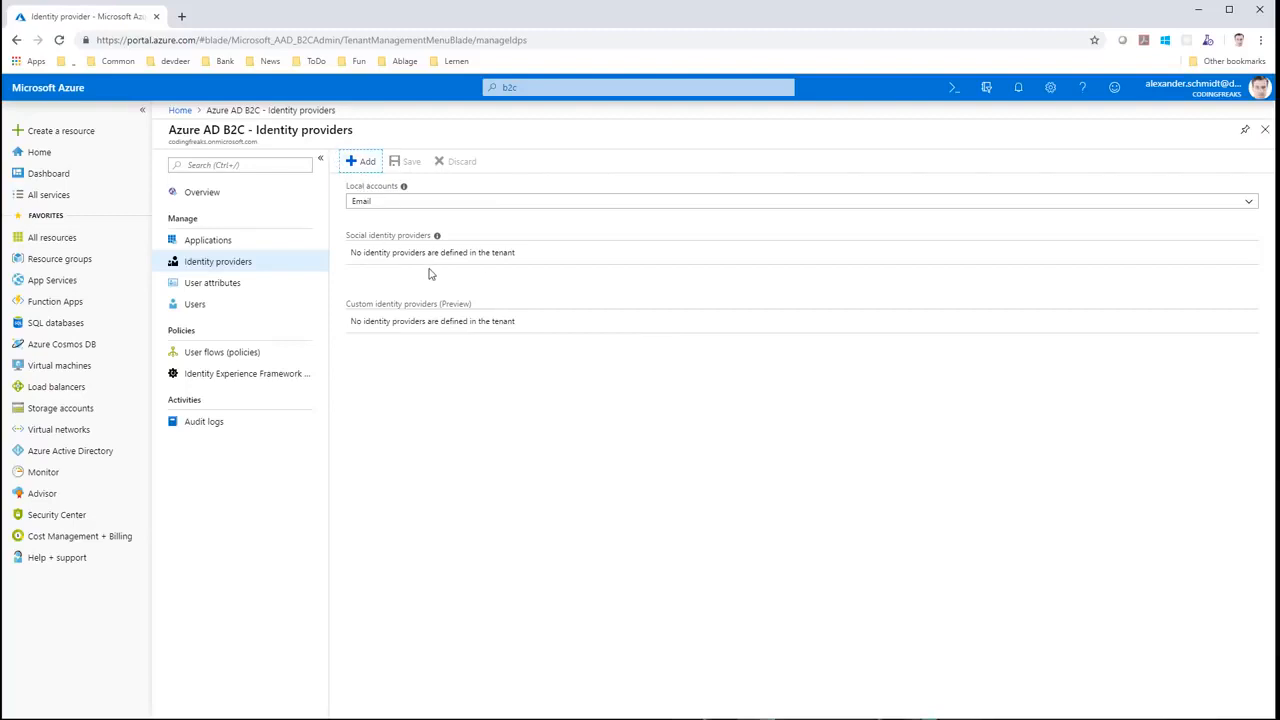
click(200, 289)
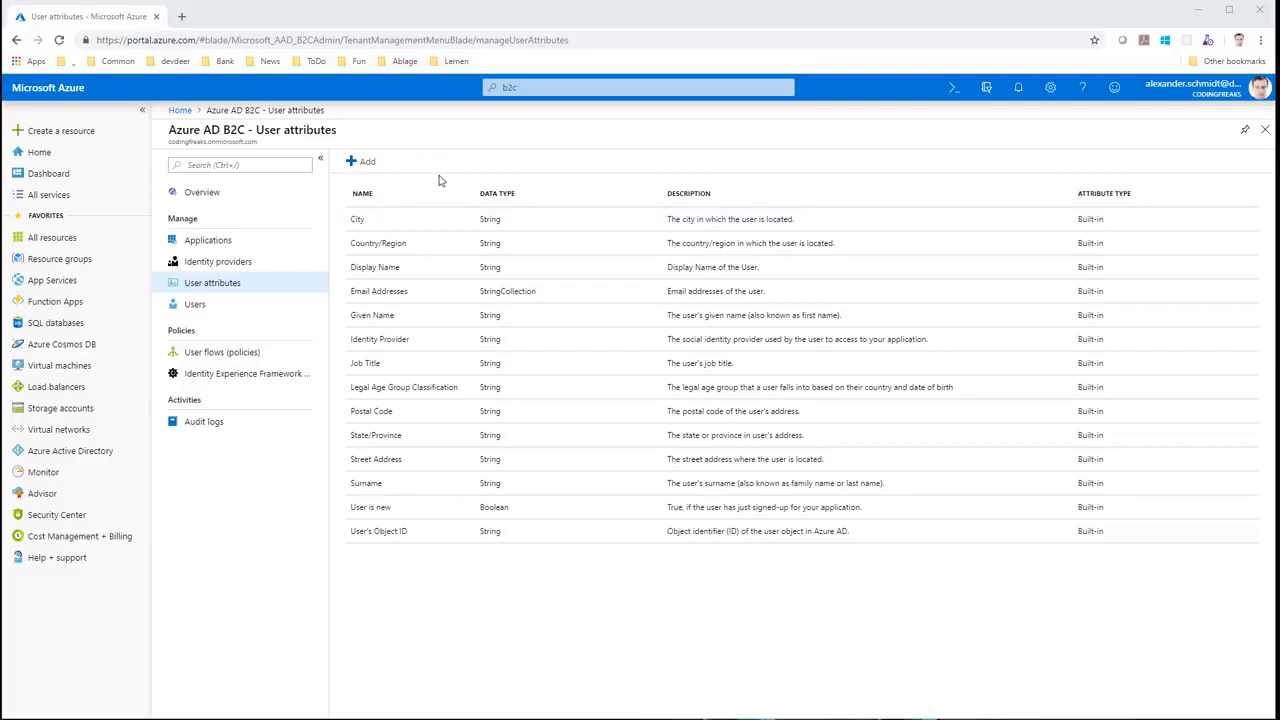
- Create a custom user attribute 'Department' with data type String
click(358, 163)
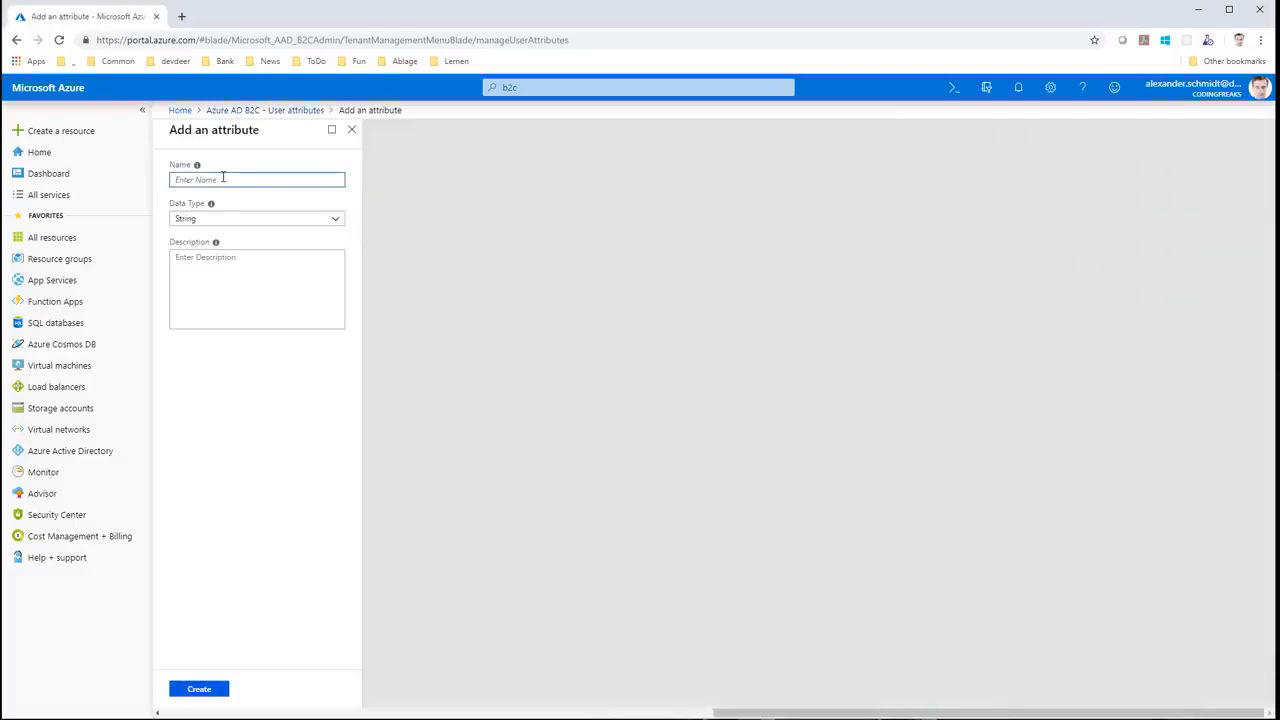
text(Department)
key(Tab)
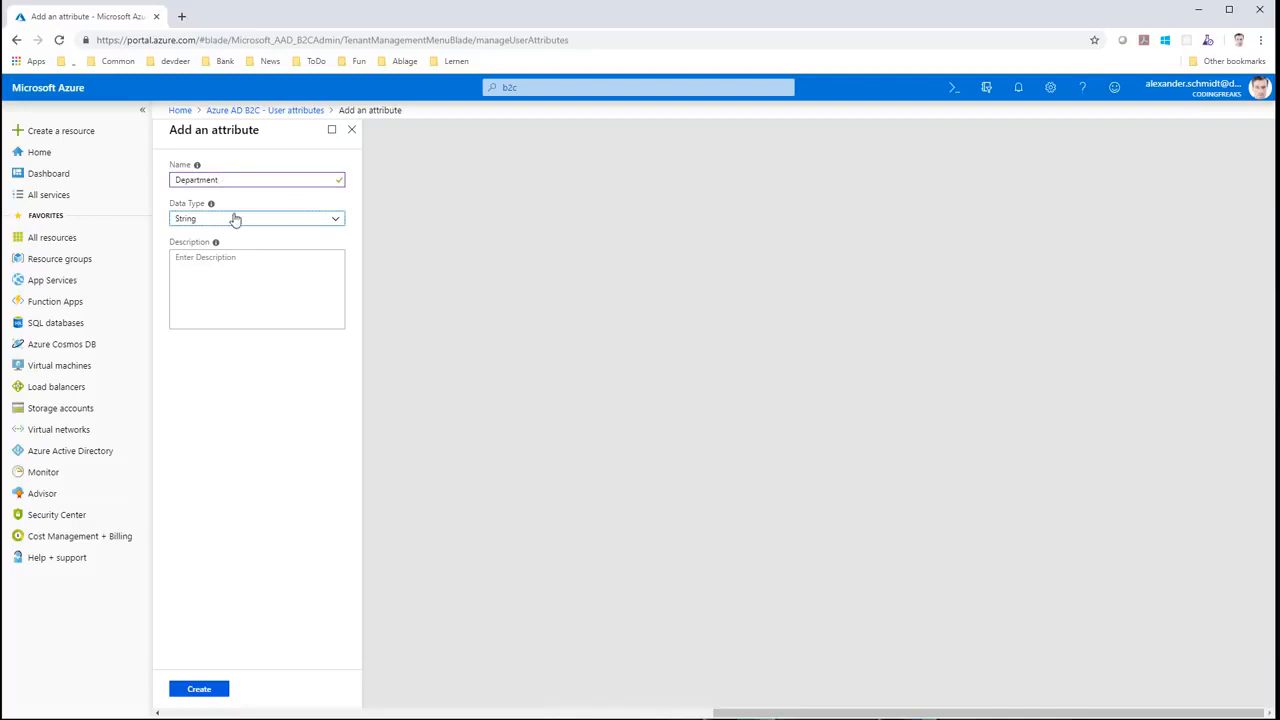
click(233, 220)
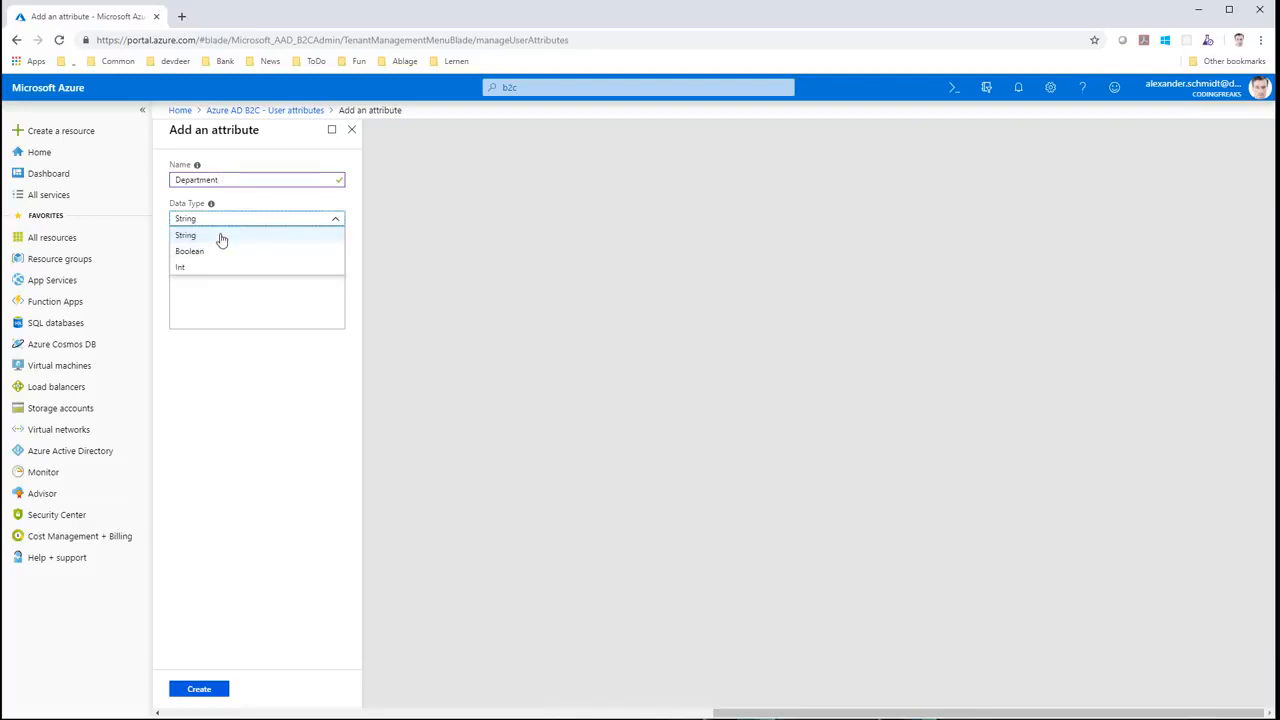
click(211, 304)
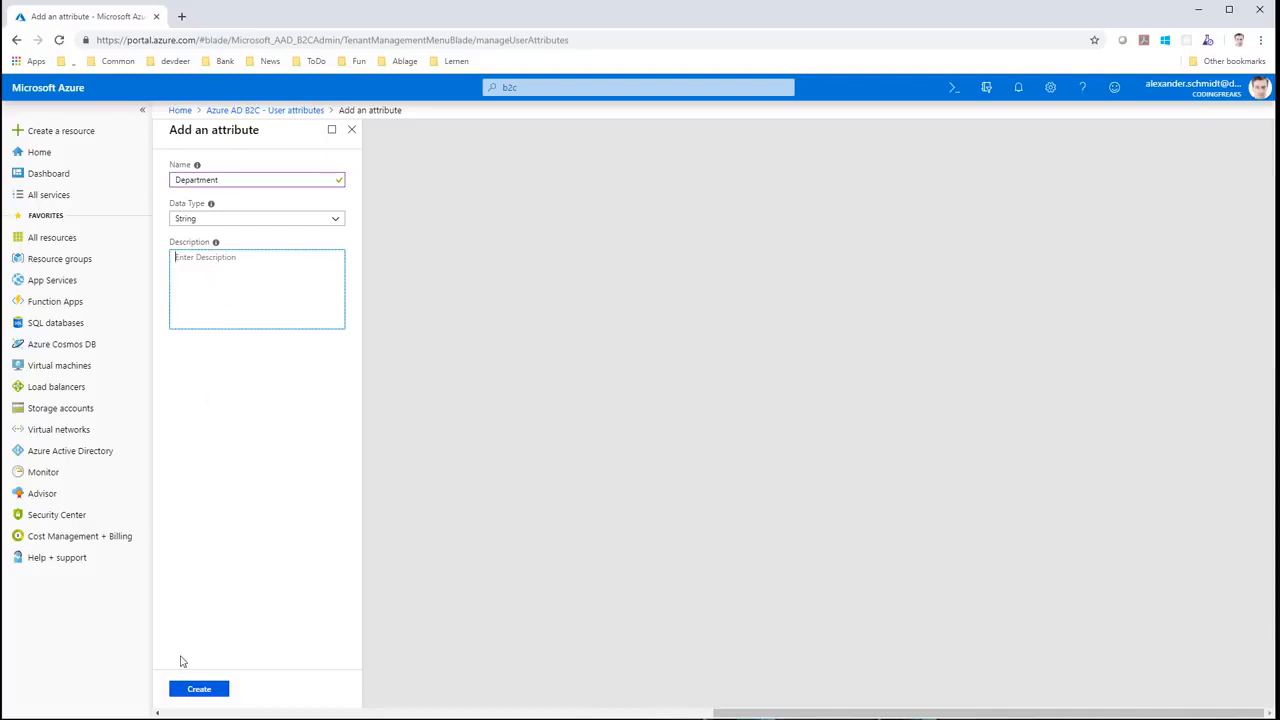
click(205, 689)
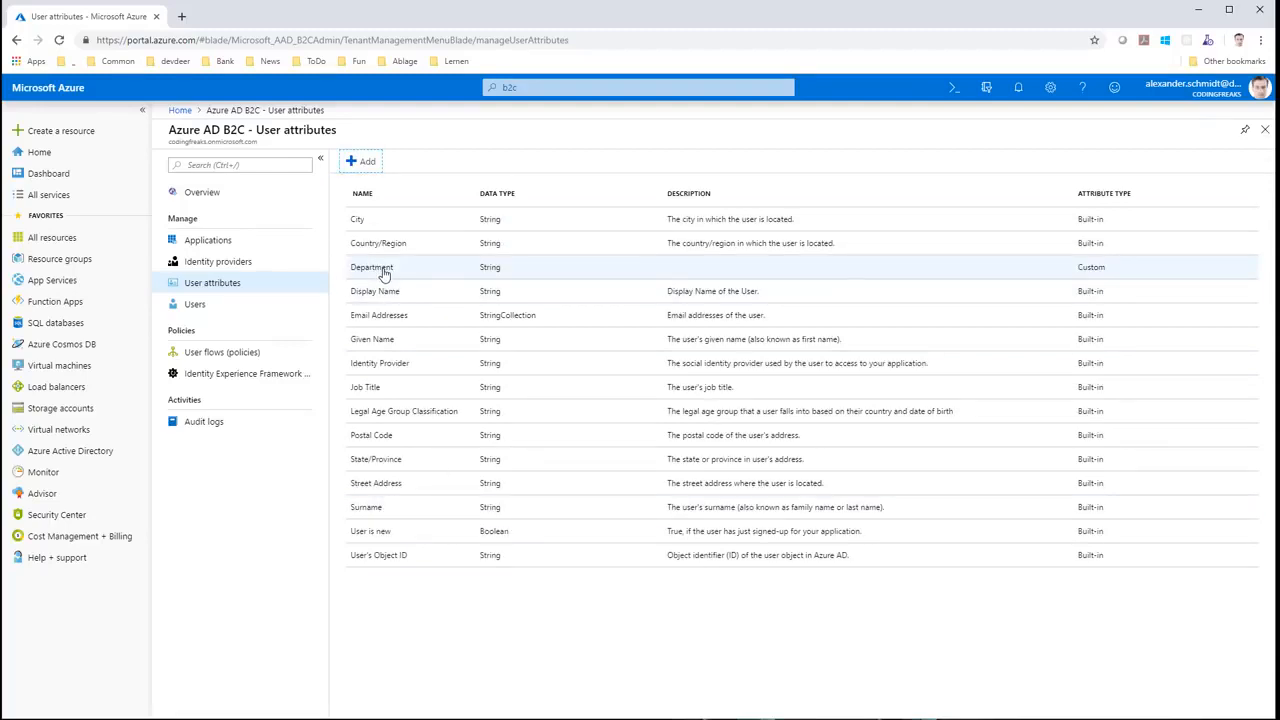
click(572, 642)
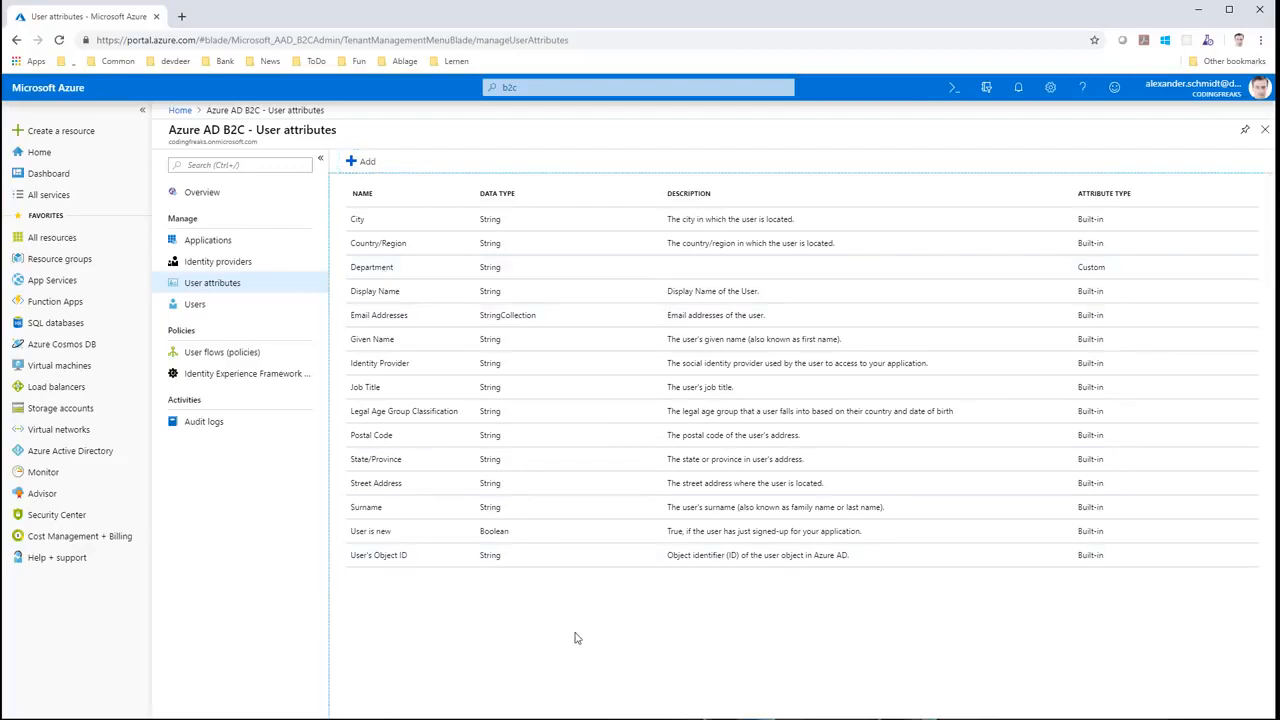
key(F5)
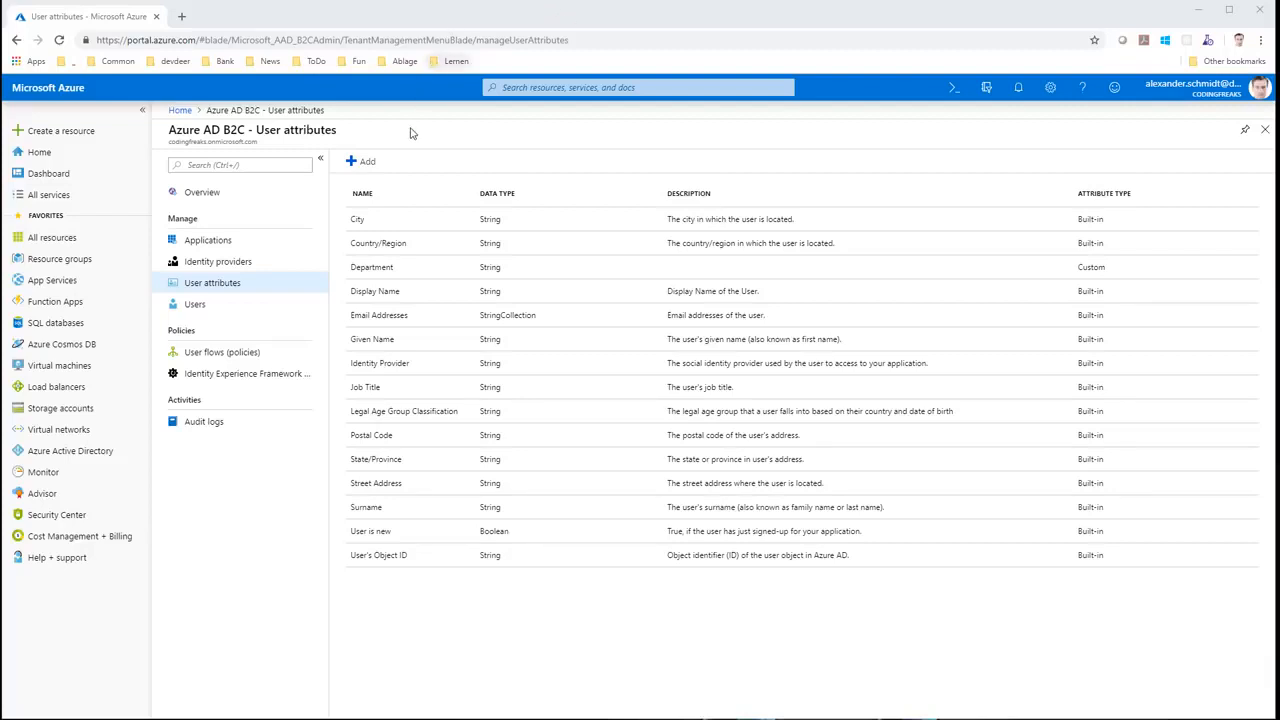
- Go to User flows (policies) in the Azure AD B2C menu
click(219, 355)
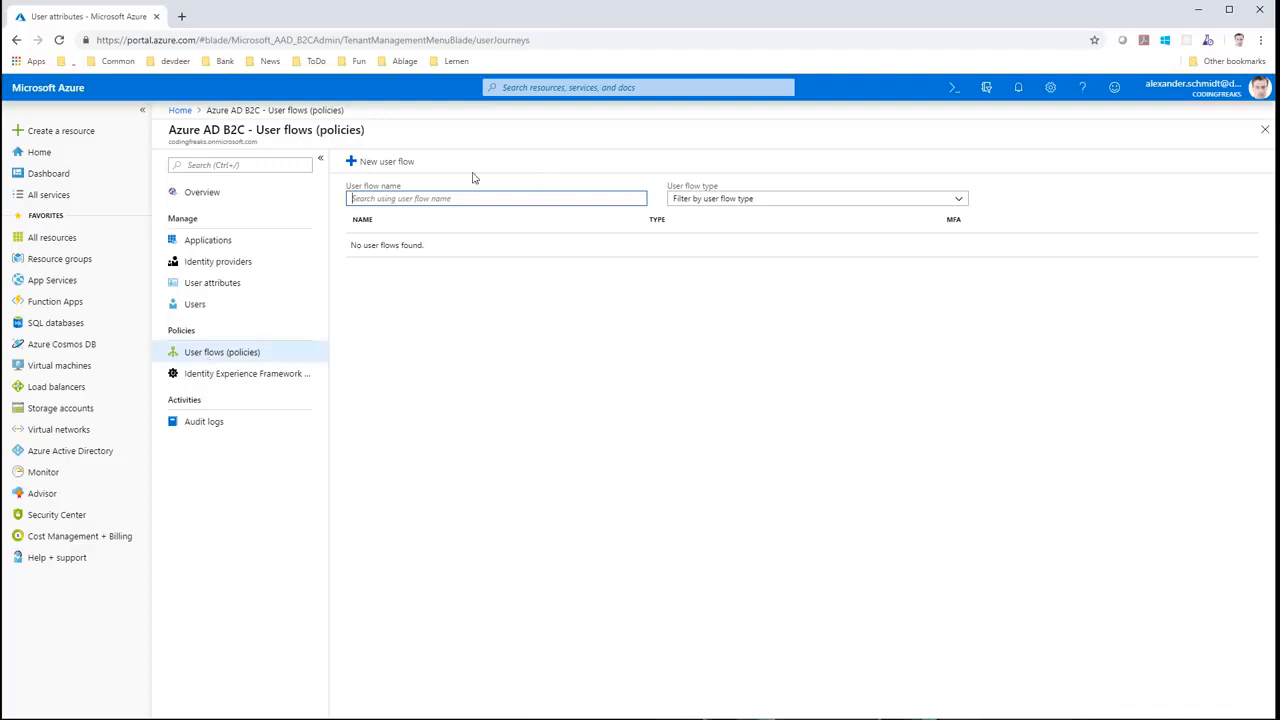
- Start a new user flow, view All types, then return to the Recommended types
click(380, 164)
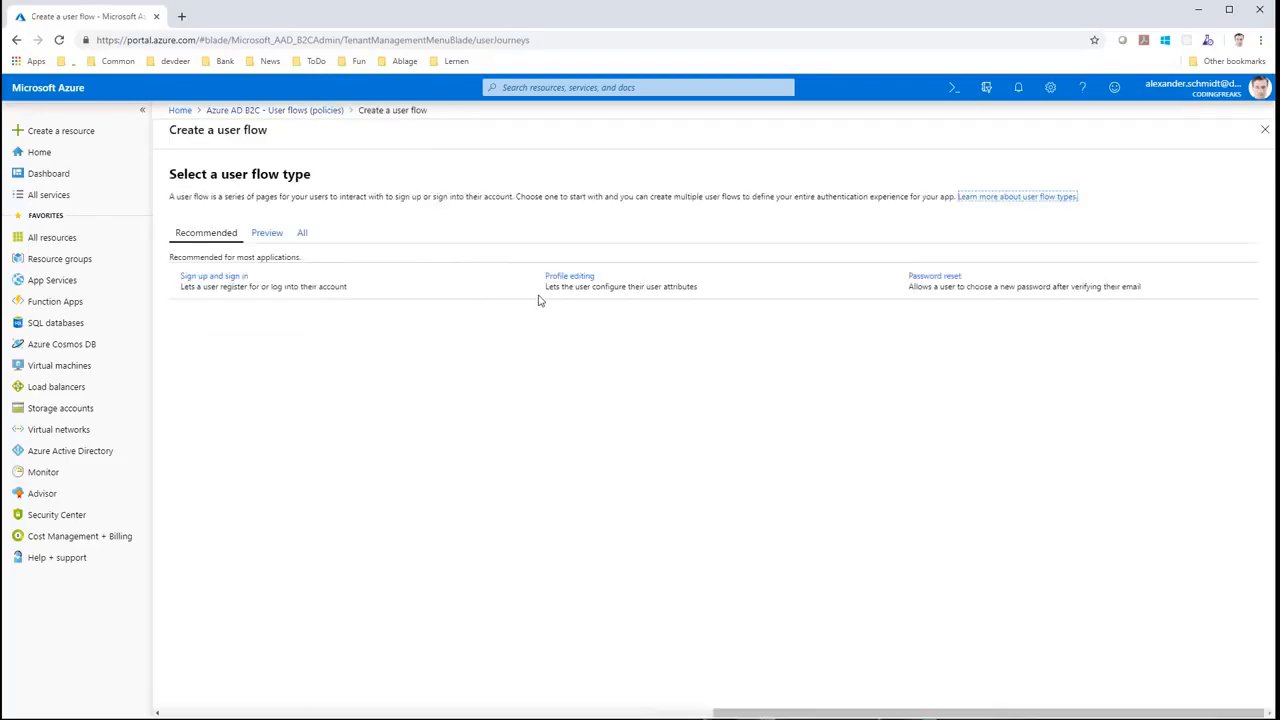
click(303, 234)
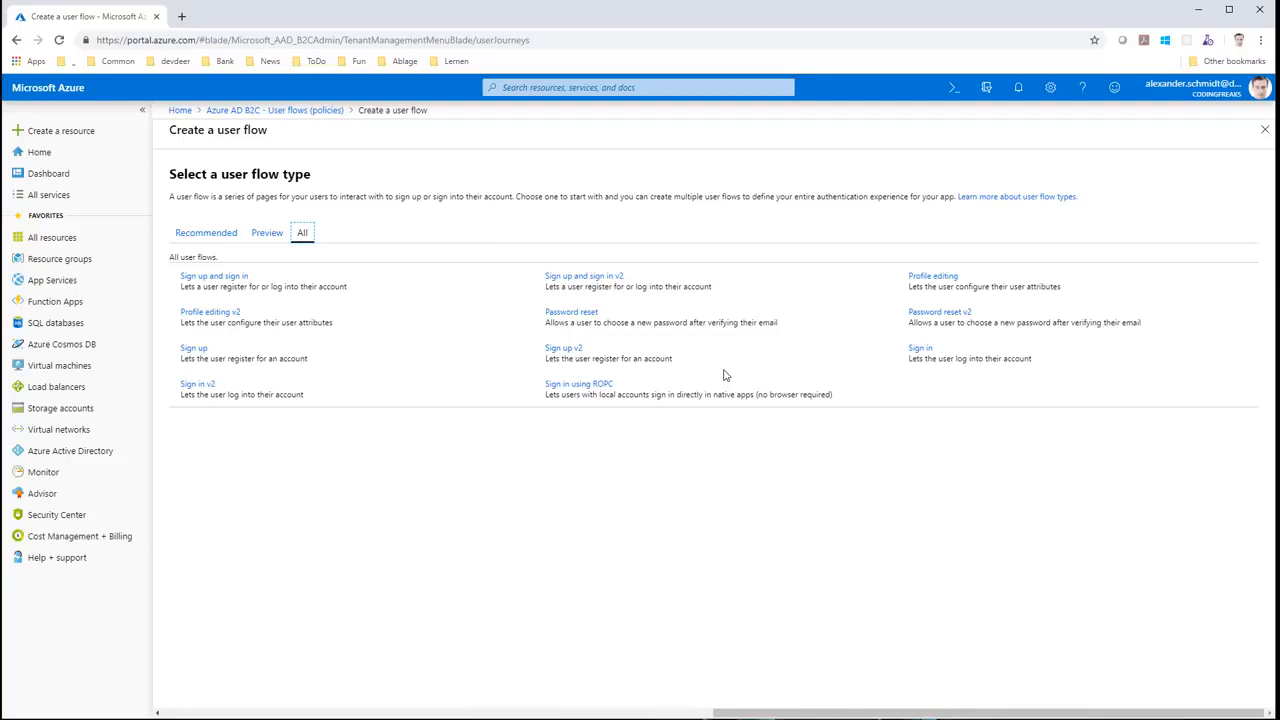
click(208, 236)
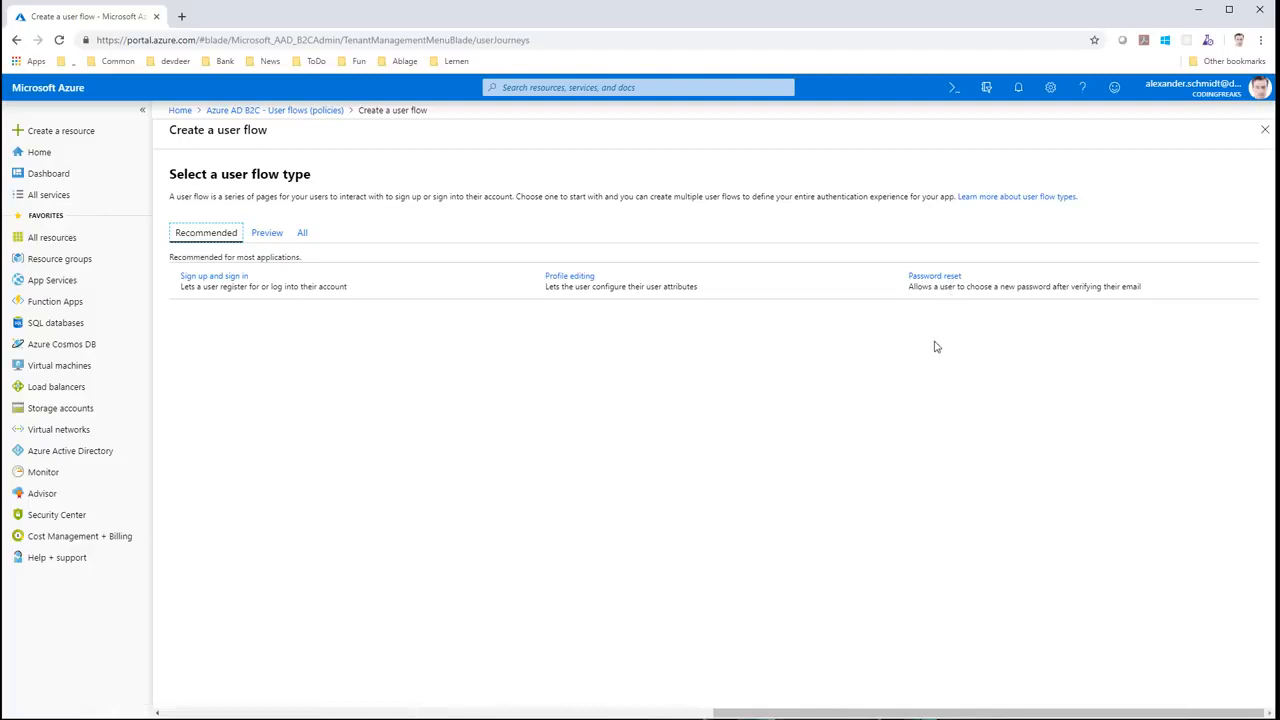
- Pick Sign up and sign in, name the flow SignUpAndSignIn, and enable Email signup
click(231, 285)
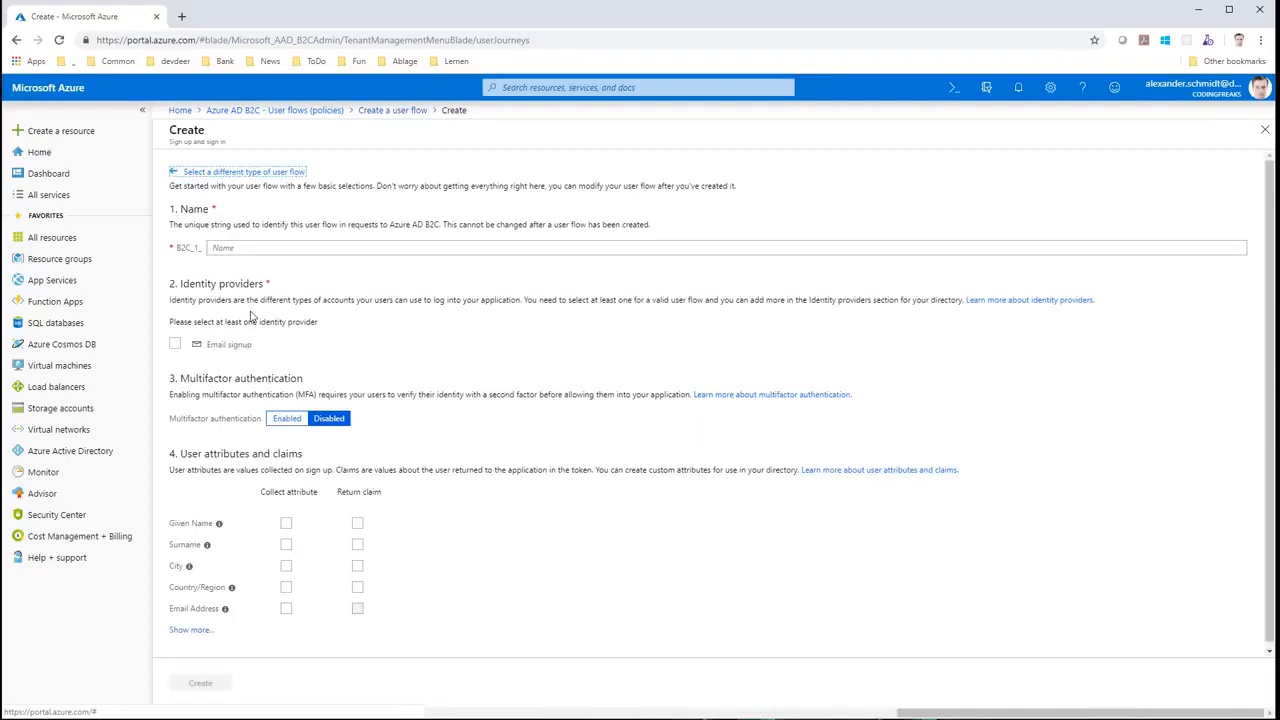
click(199, 251)
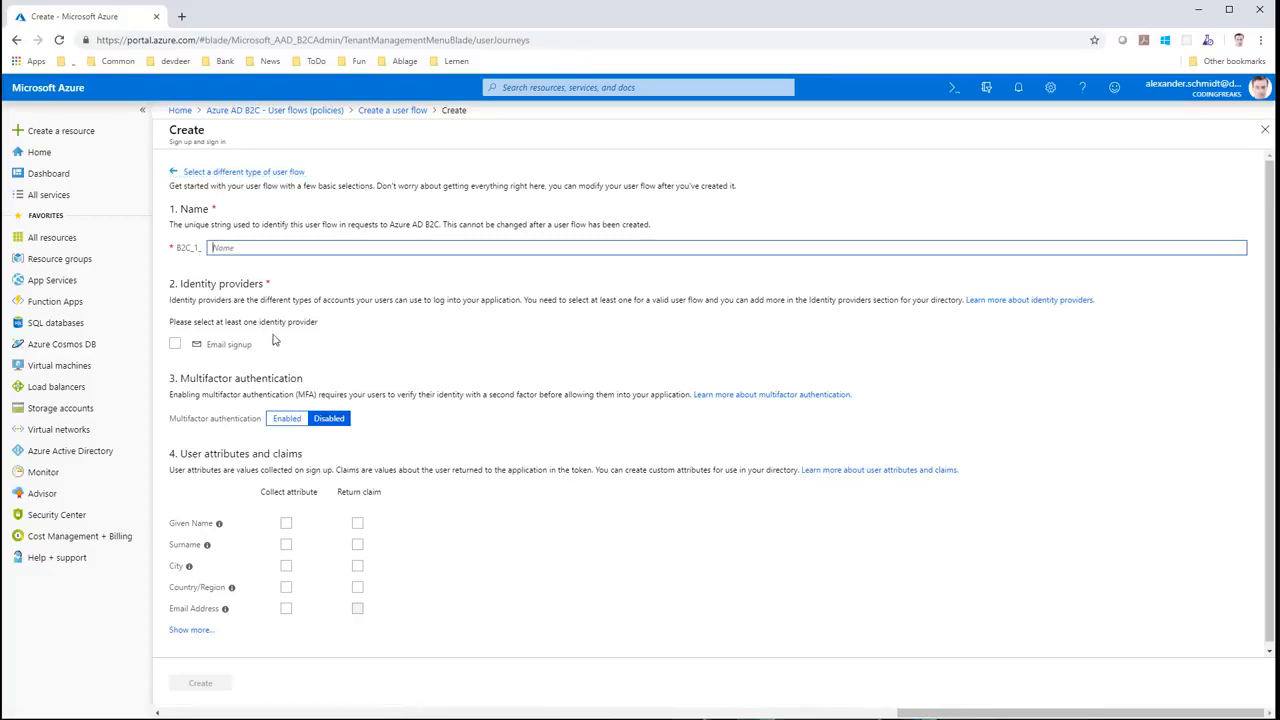
text(SignUpAndIn)
text(Sign)
click(175, 344)
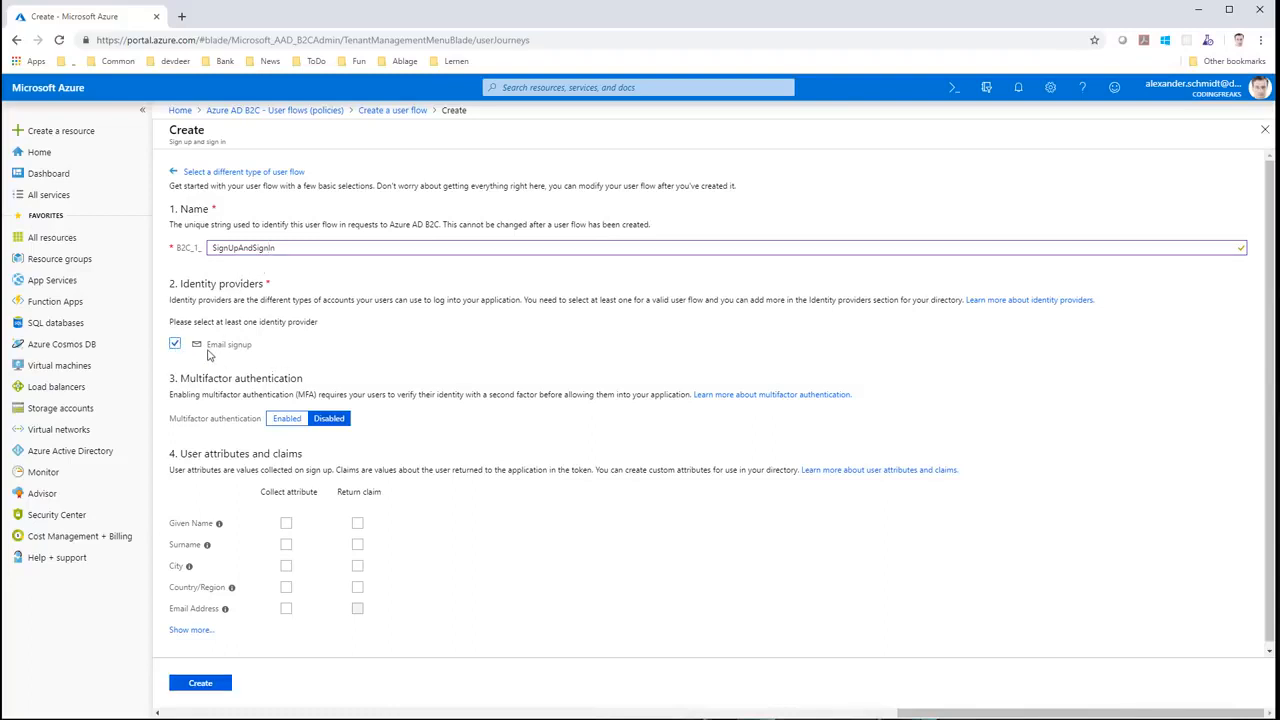
drag(198, 378, 290, 376)
click(306, 378)
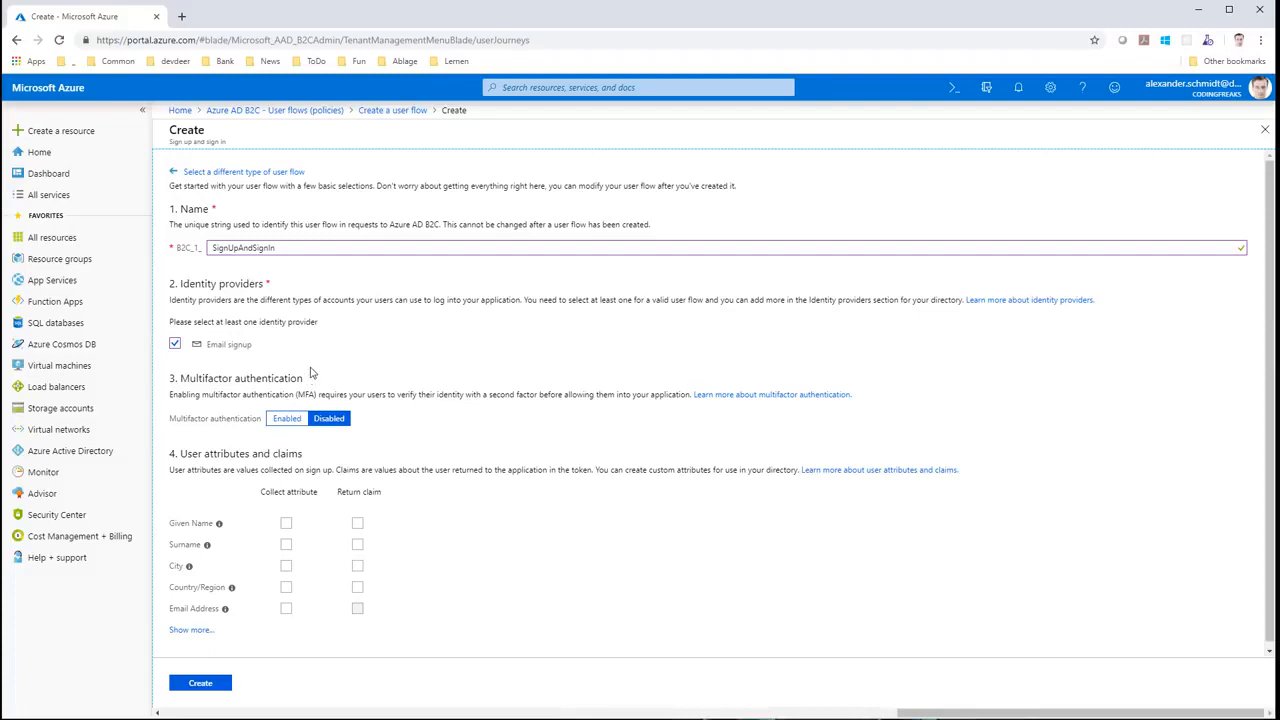
drag(298, 394, 372, 394)
click(372, 394)
- Tick Collect attribute and Return claim for Surname, Given Name and Display Name
click(286, 545)
click(357, 544)
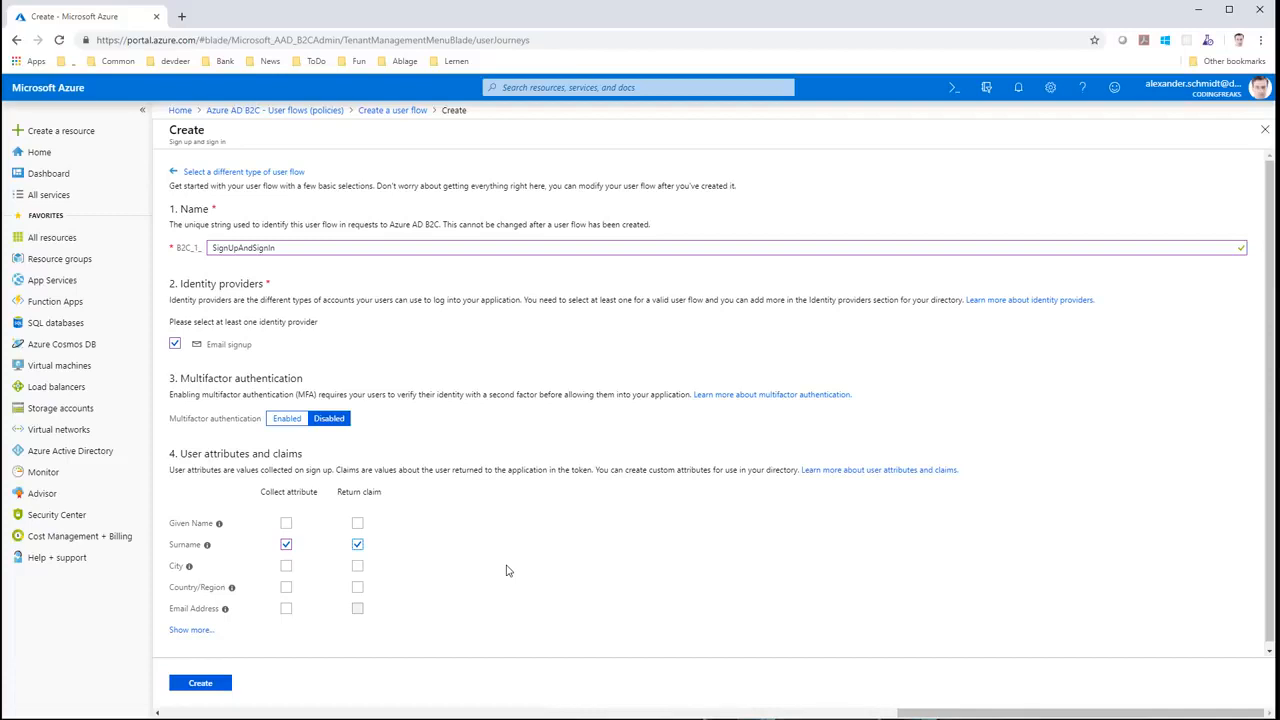
click(192, 630)
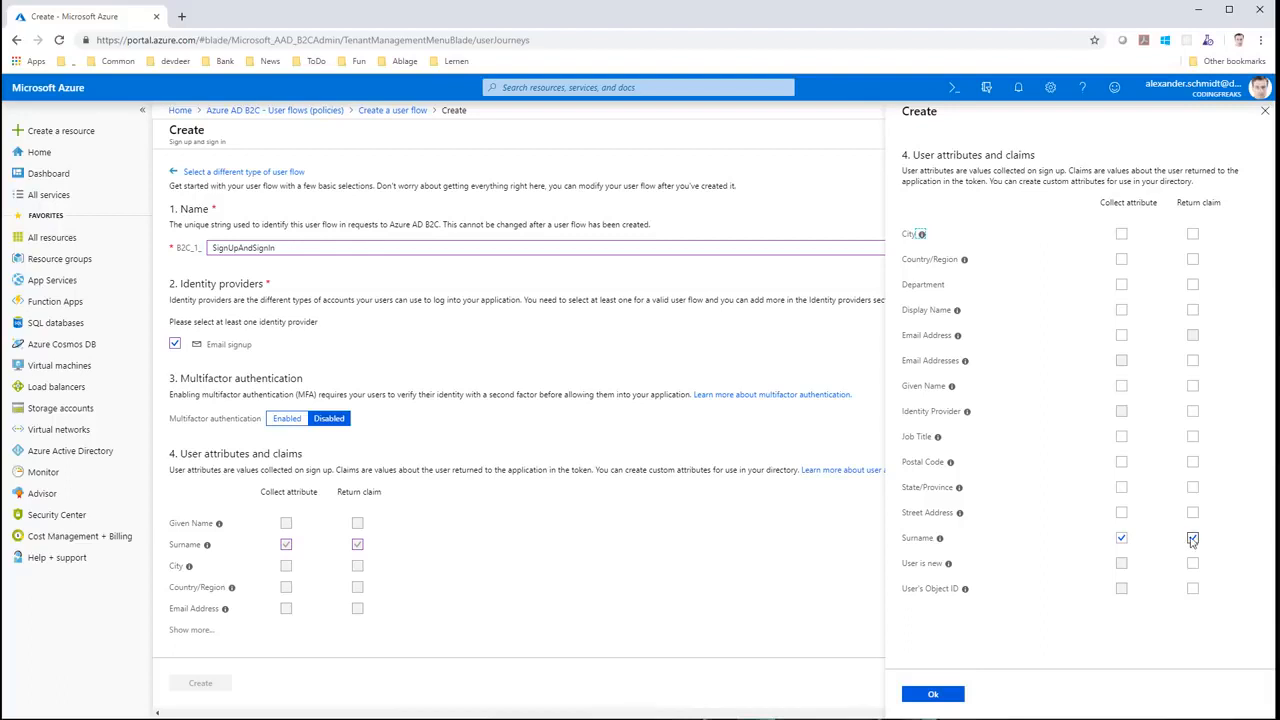
click(1121, 386)
click(1194, 388)
click(1121, 310)
click(1193, 310)
click(933, 694)
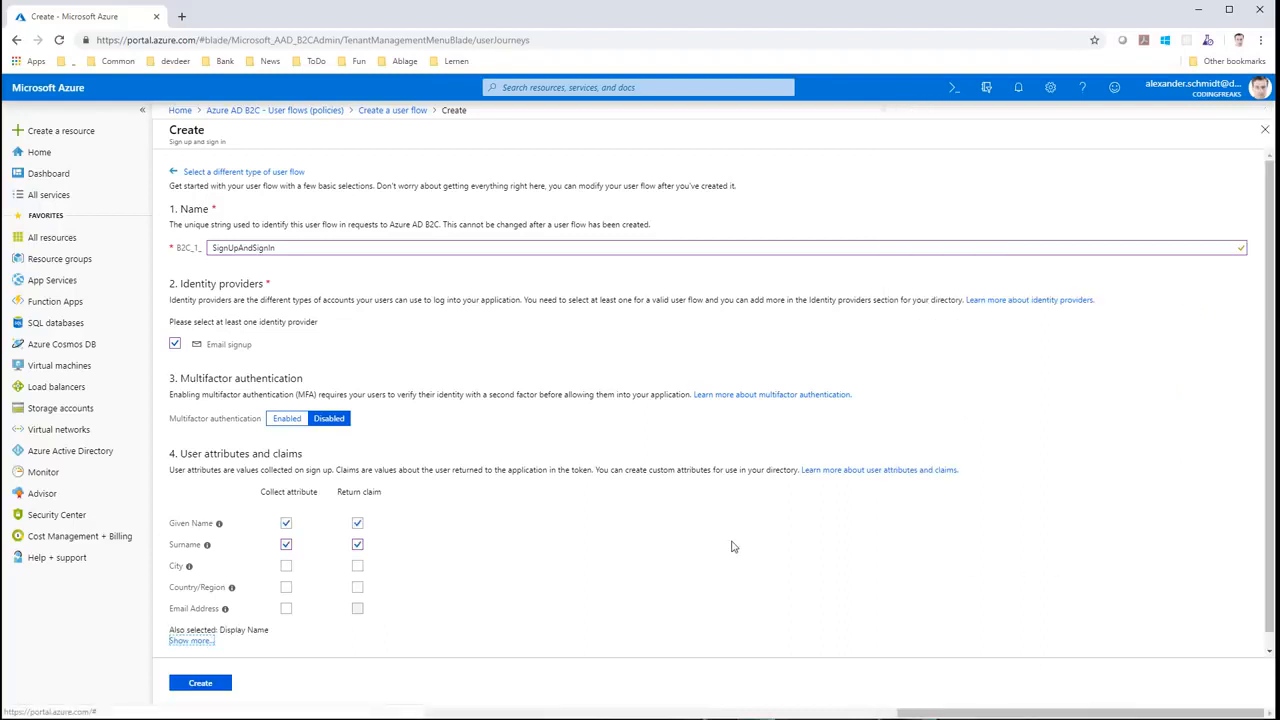
- Create the B2C_1_SignUpAndSignIn user flow
click(200, 683)
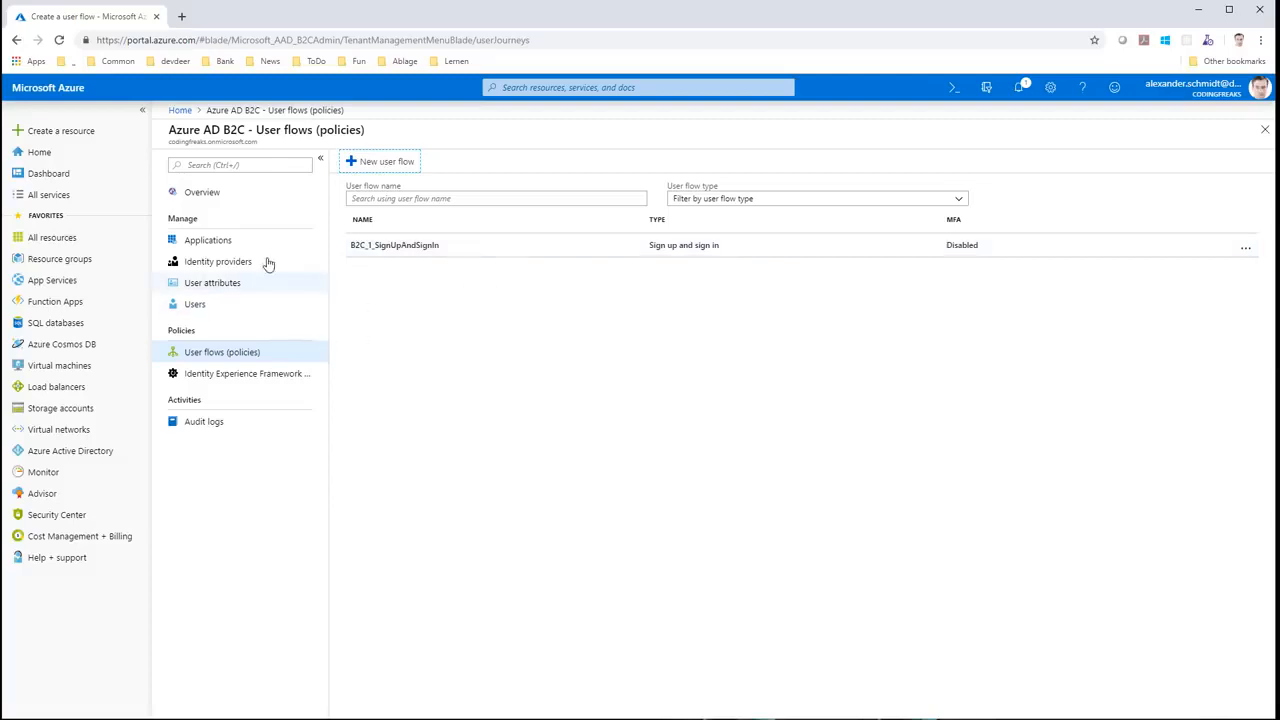
- Confirm the B2C tenant has no registered applications, then list its users (one External Azure AD member)
click(206, 240)
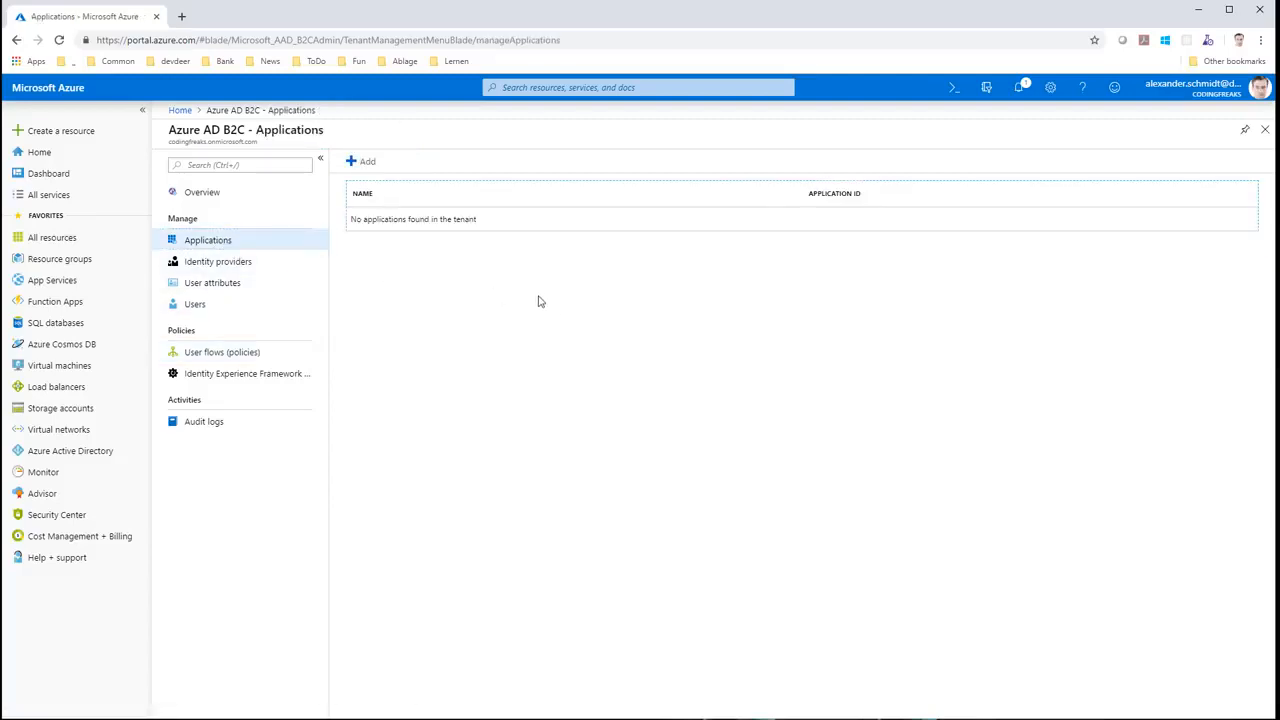
click(400, 222)
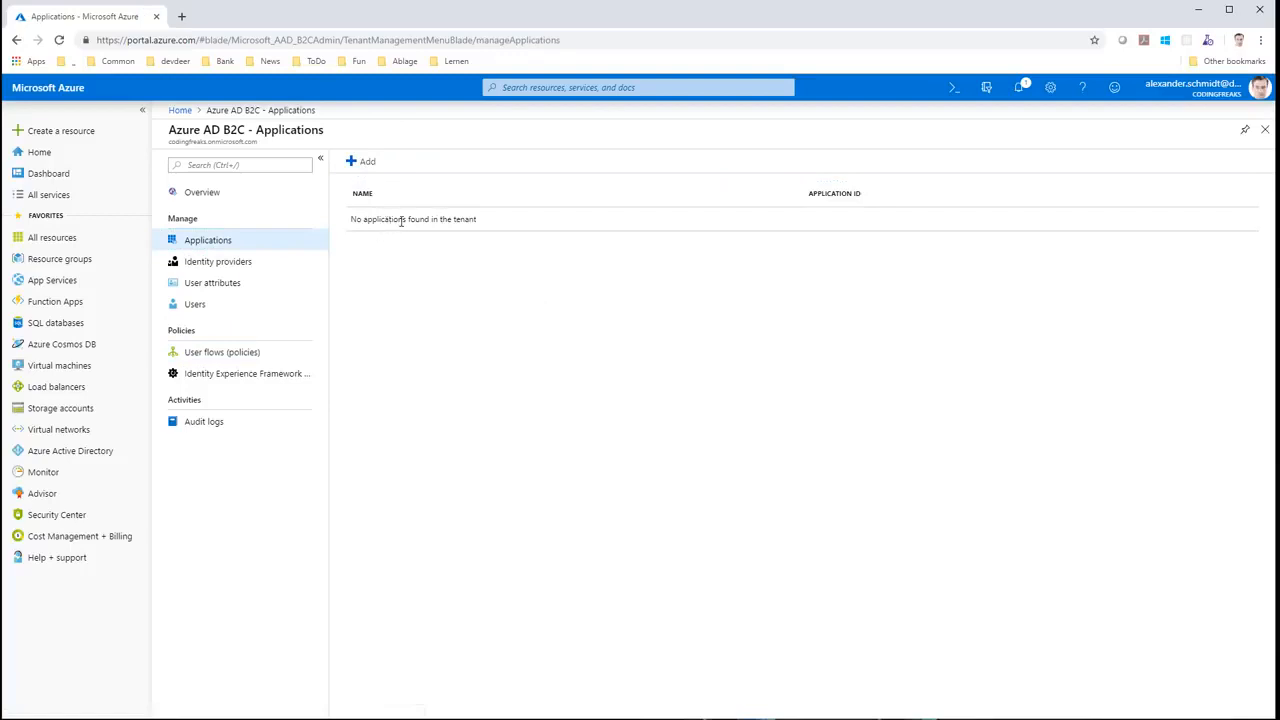
drag(389, 221, 459, 222)
click(474, 261)
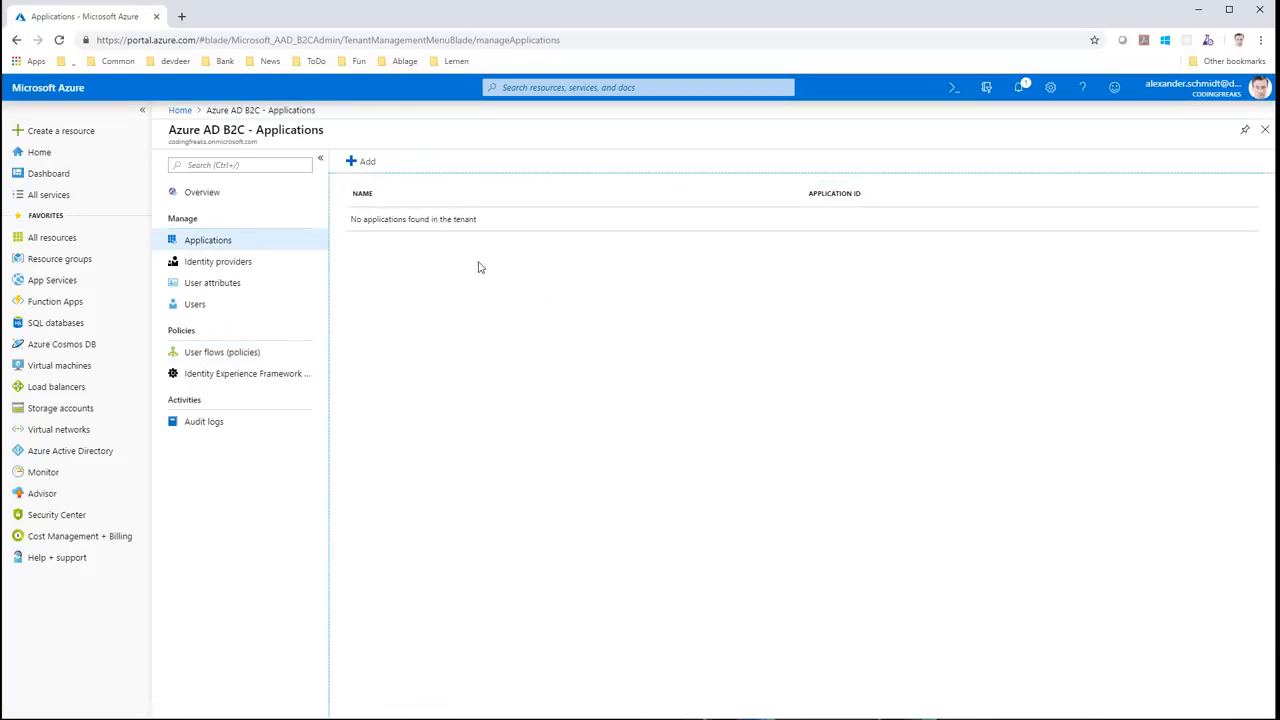
click(205, 306)
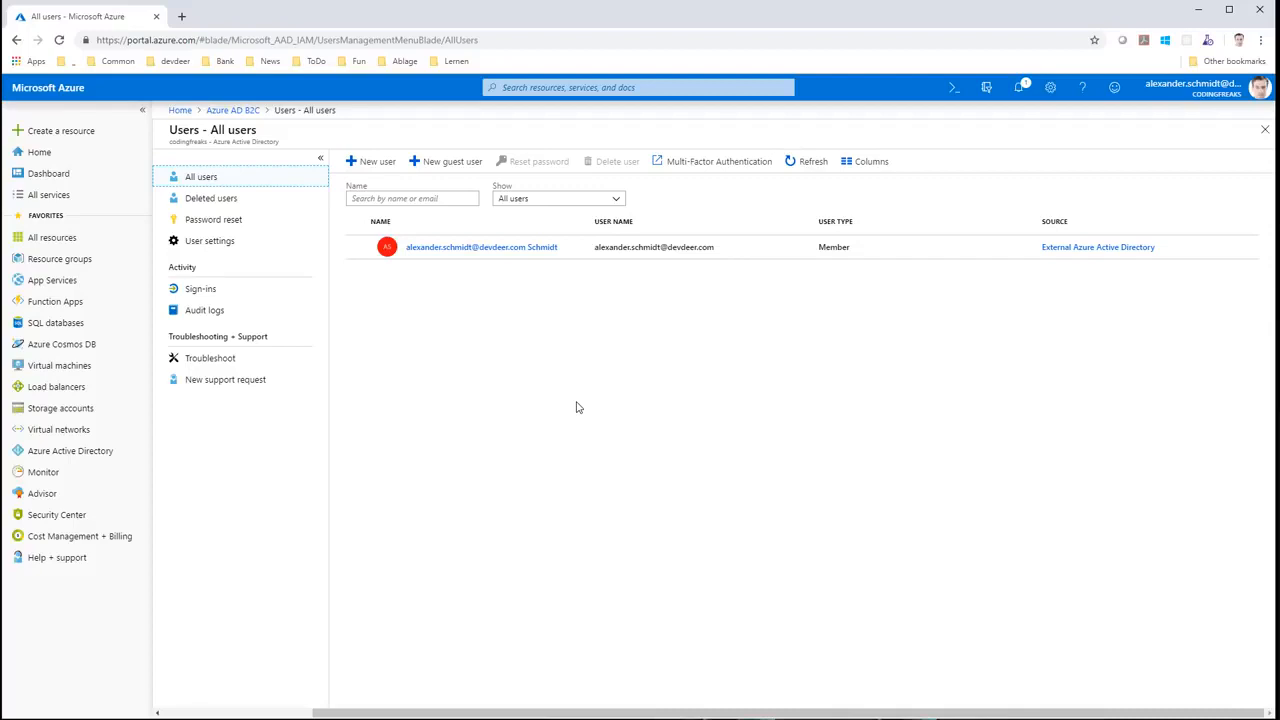
- Close the users list and choose the ASP.NET Core Web Application template for a new project
click(1263, 132)
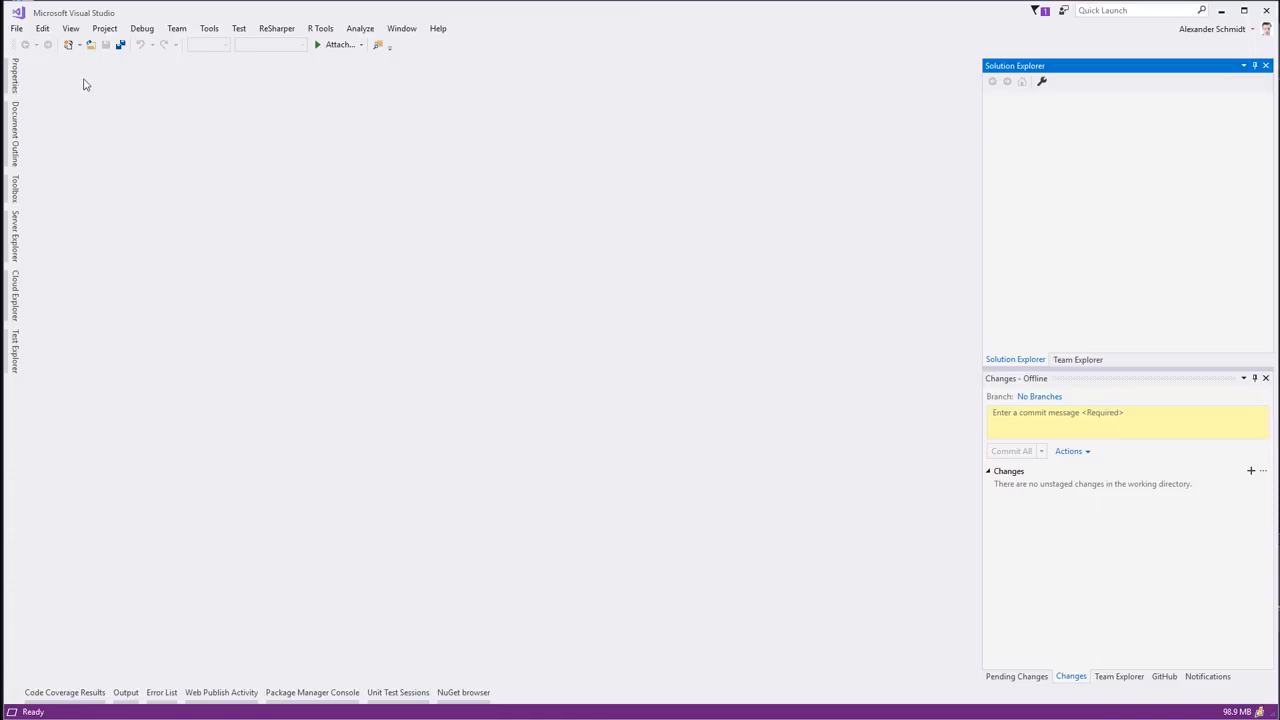
click(15, 29)
mouse_move(36, 45)
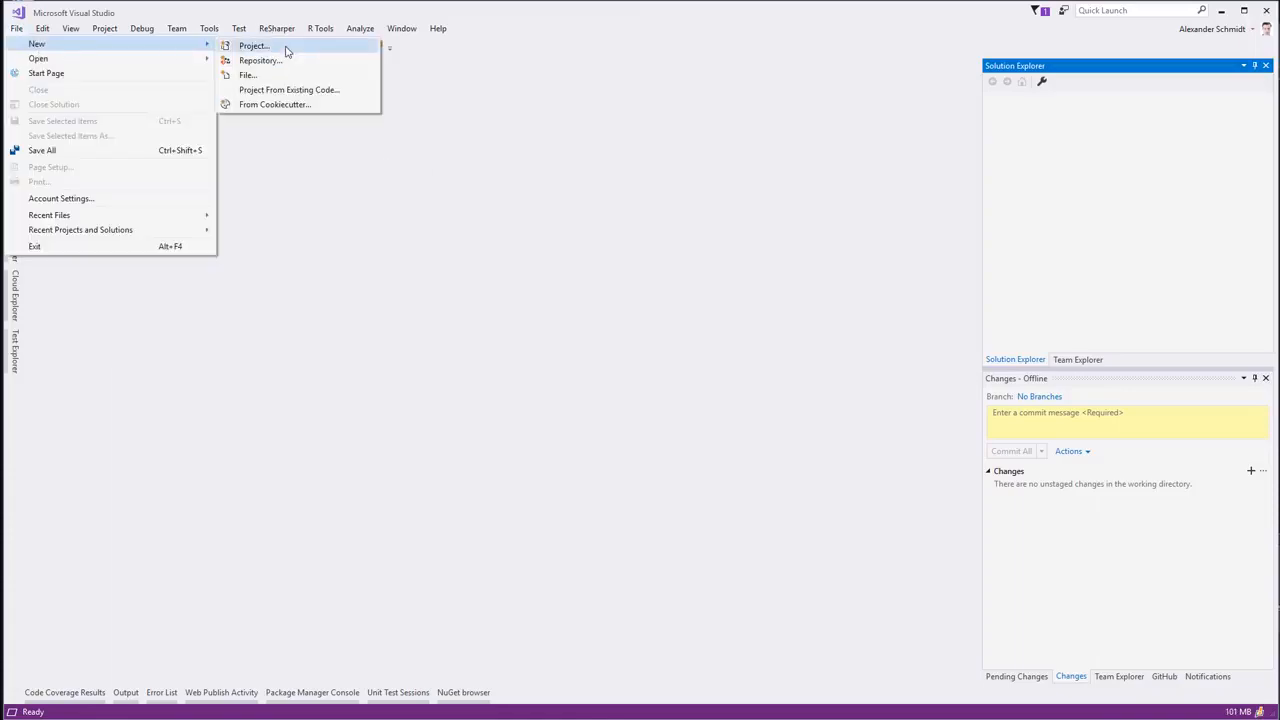
click(285, 48)
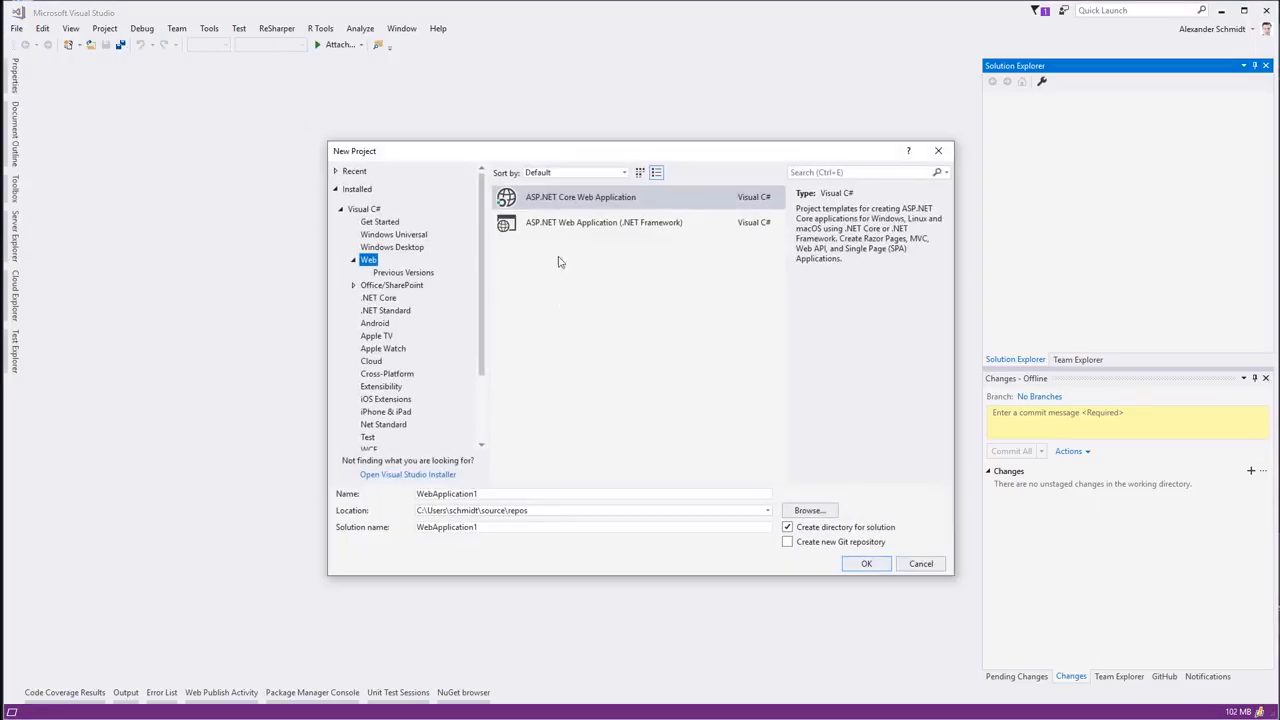
click(560, 204)
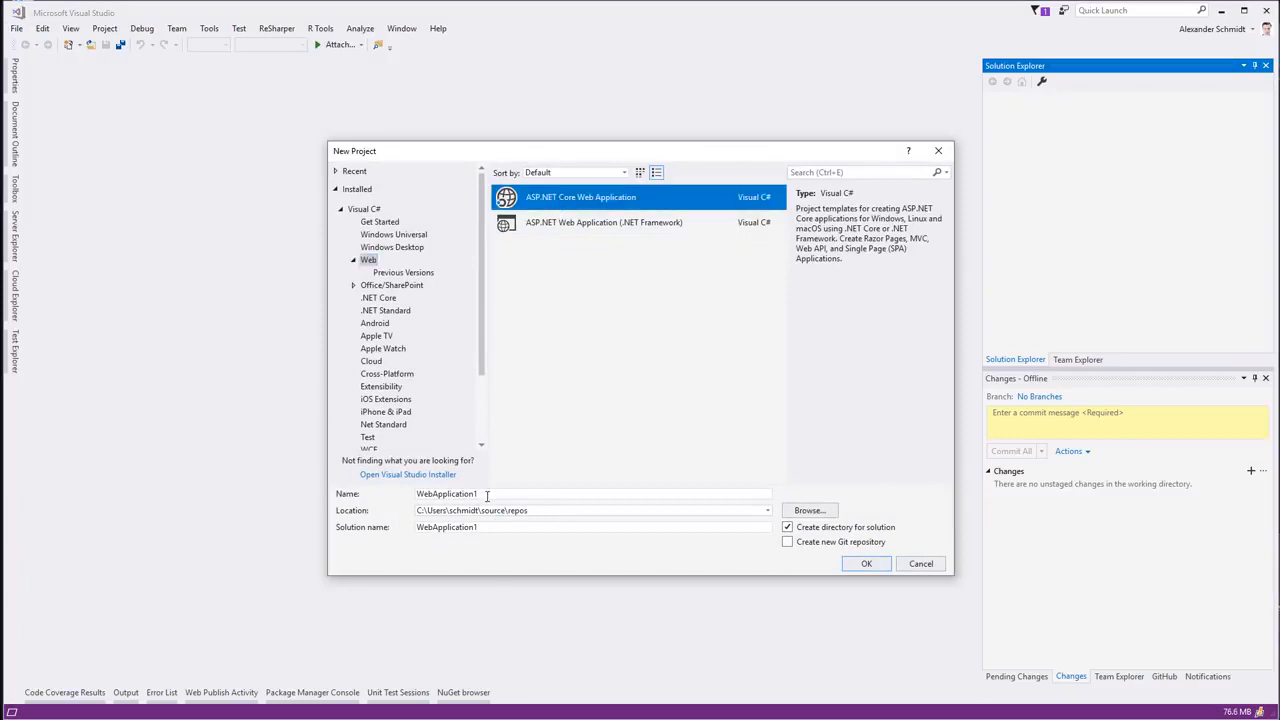
- Name the project B2CSample, save it in the Visual Studio 2017 Projects folder, and confirm
click(767, 510)
click(677, 535)
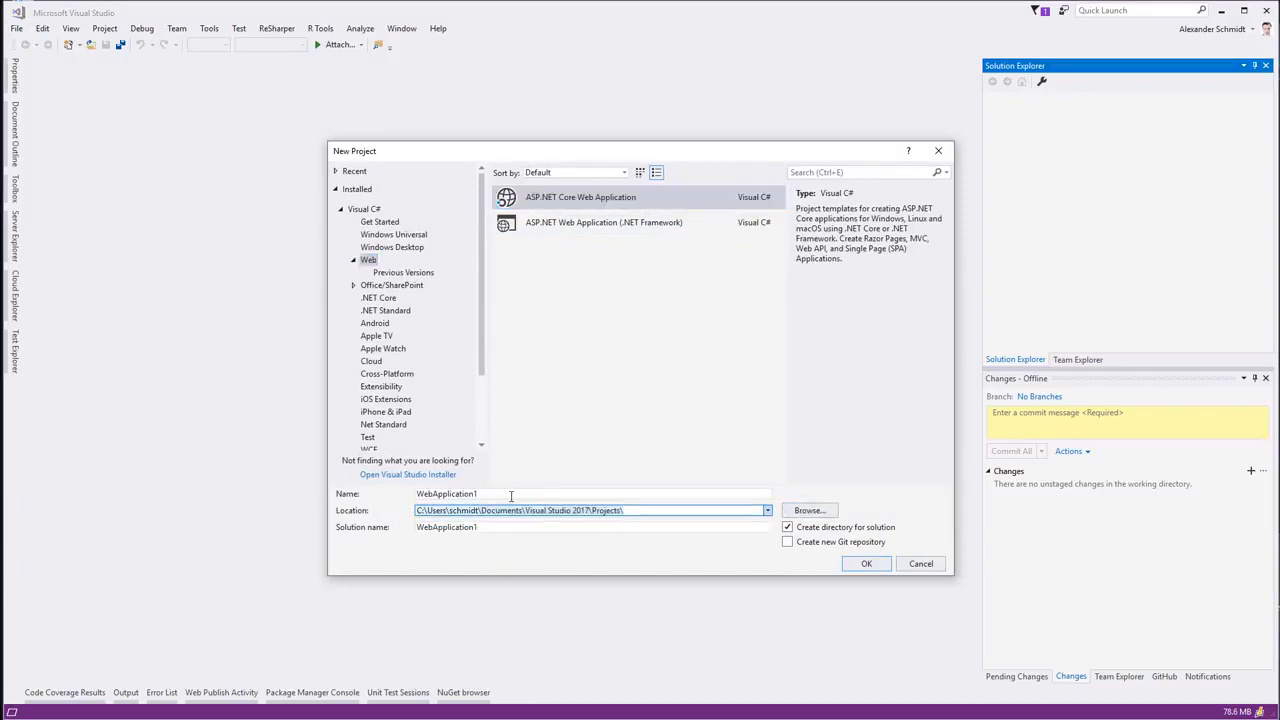
drag(511, 496, 293, 497)
text(B2)
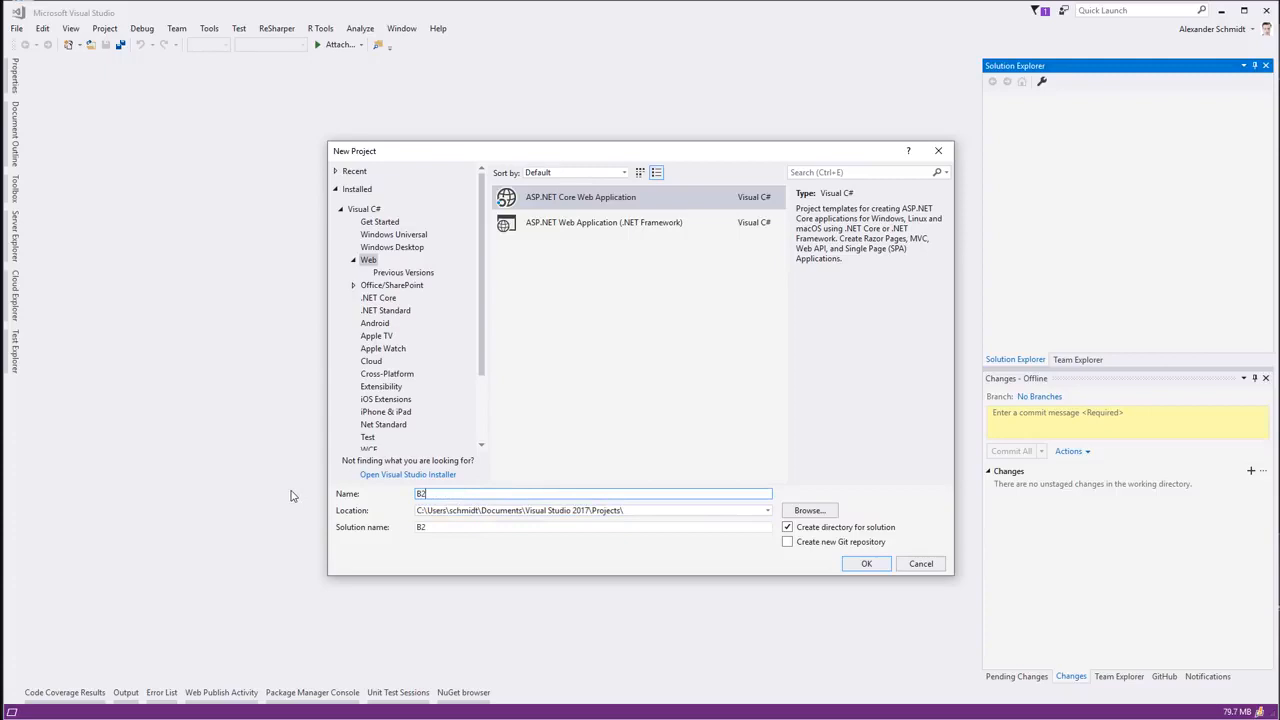
text(CSample)
click(870, 565)
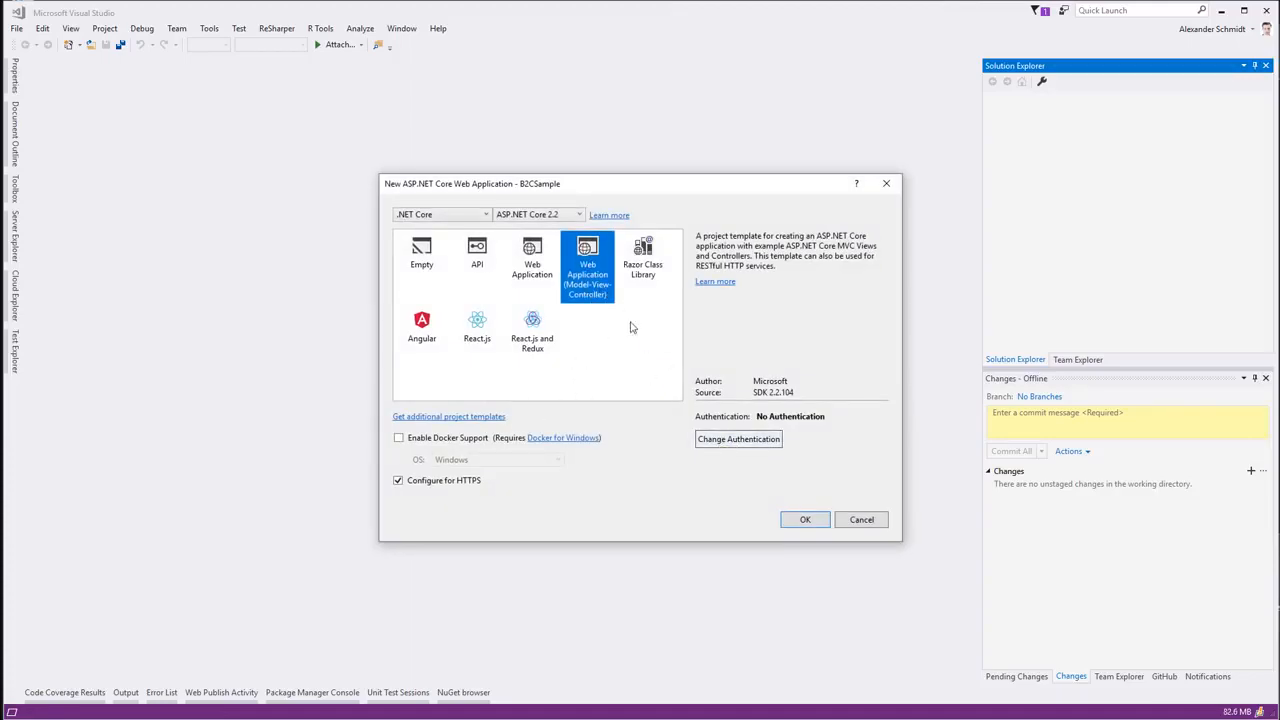
- Pick the Web Application (Model-View-Controller) template with Individual User Accounts authentication
drag(624, 190, 631, 189)
click(547, 256)
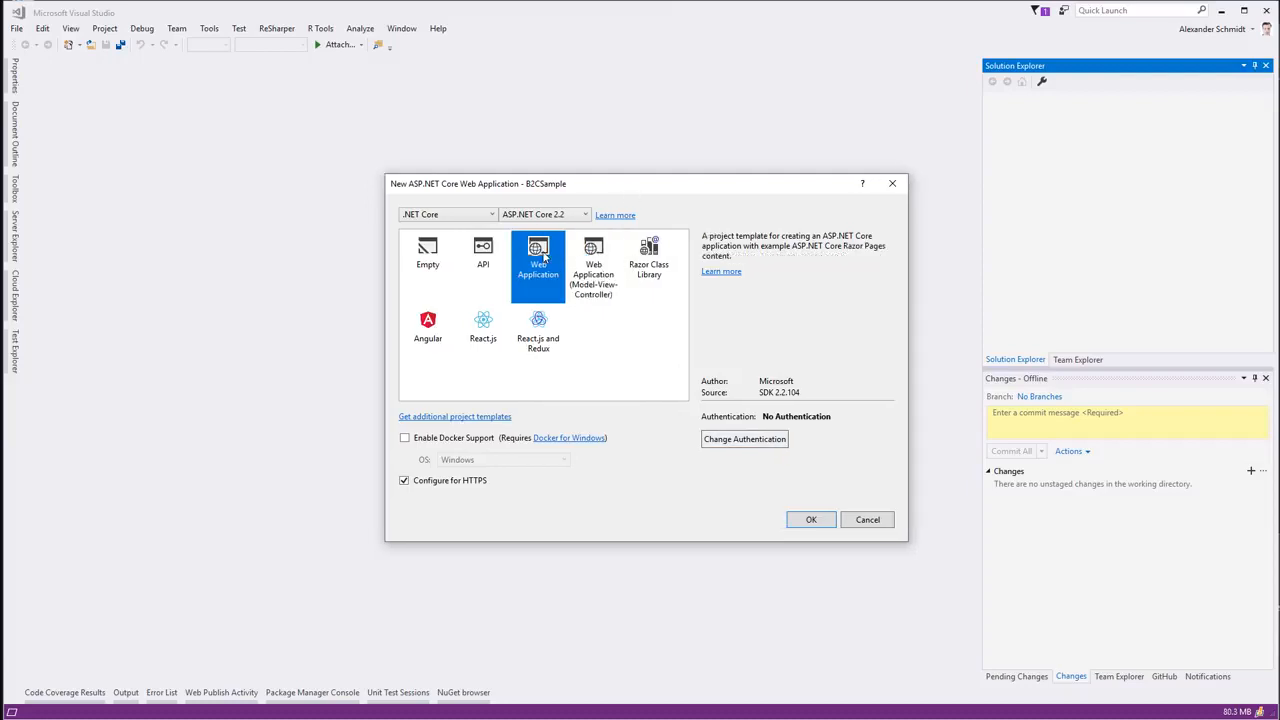
click(598, 258)
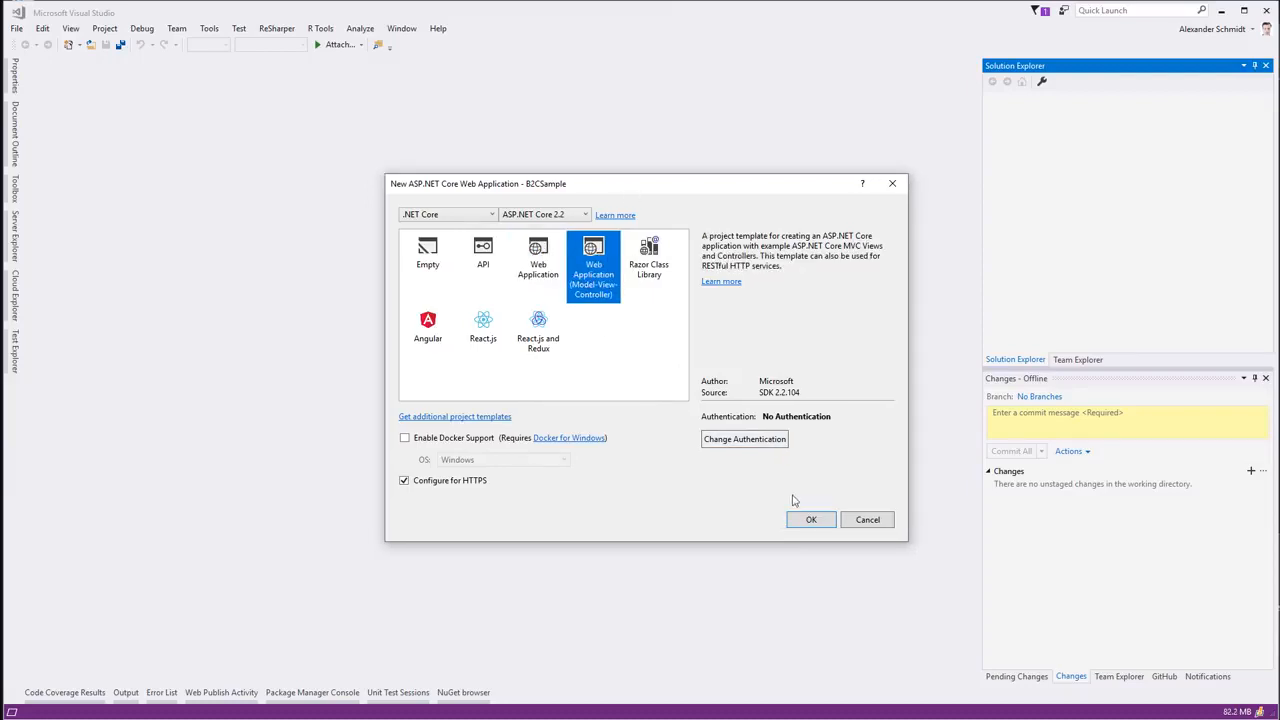
drag(711, 191, 719, 169)
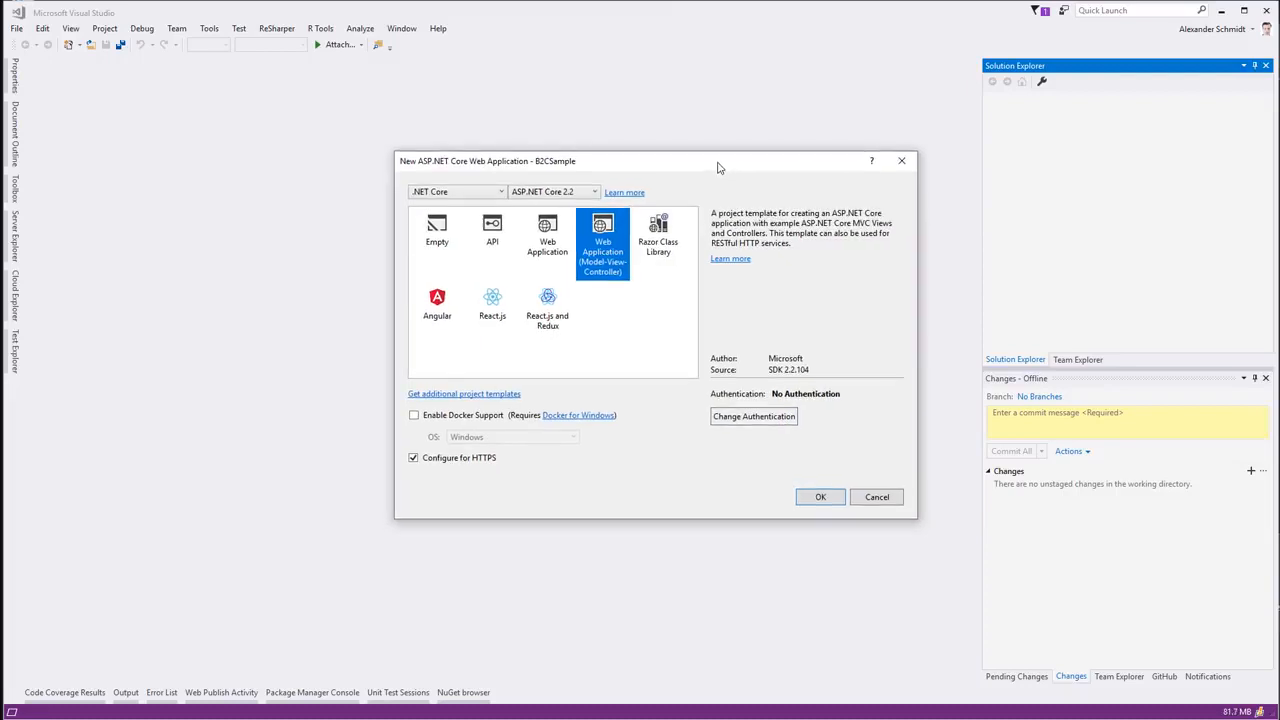
click(738, 420)
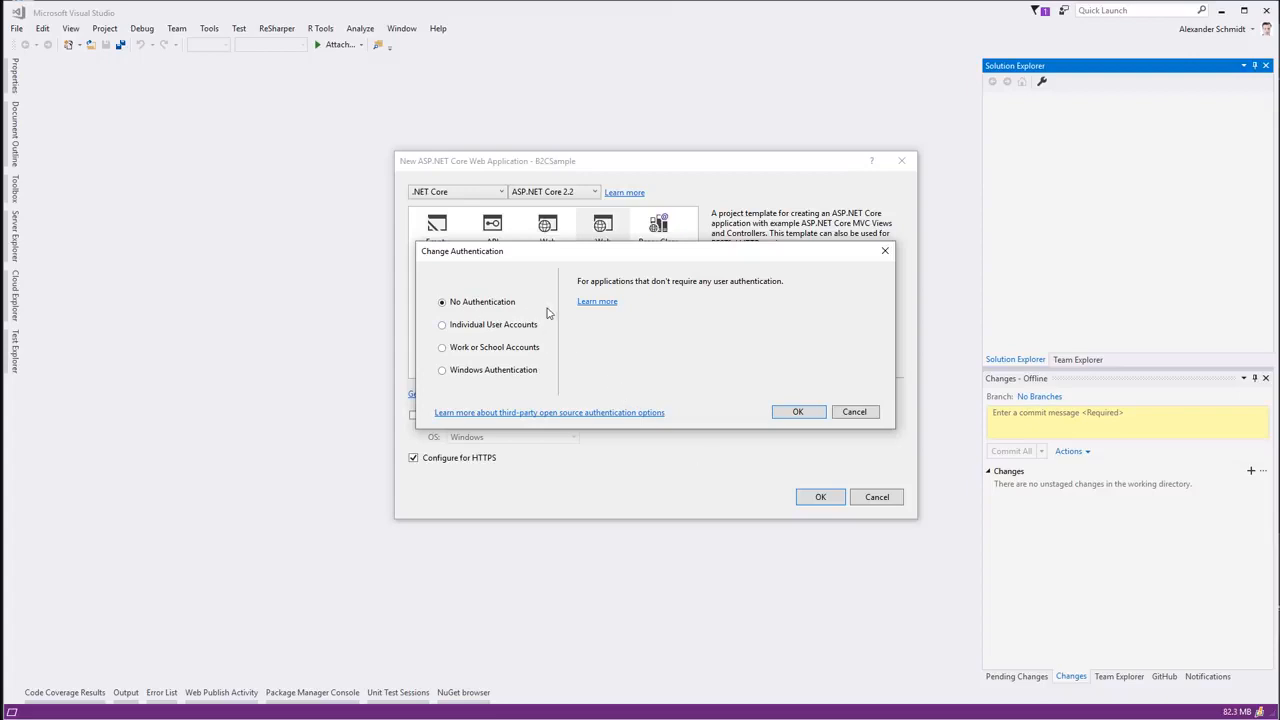
click(443, 326)
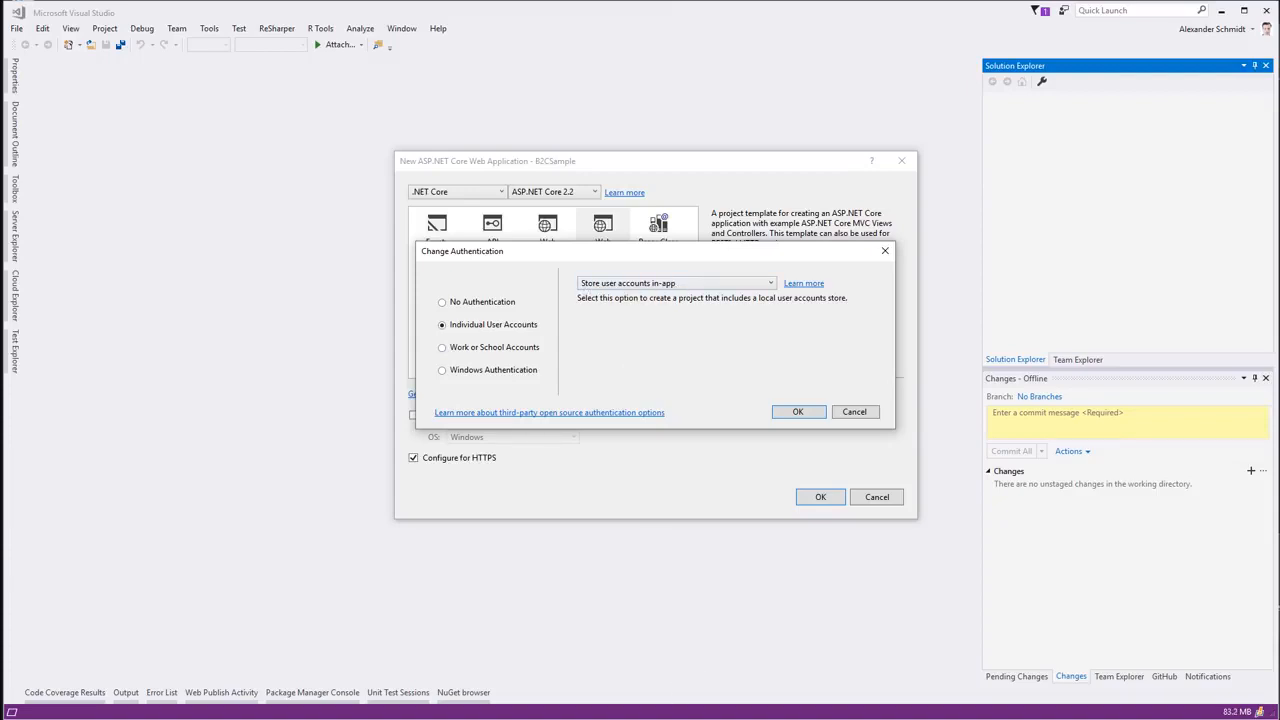
- Search the Windows Start menu for 'power' to find PowerPoint
key(super)
text(cu)
key(BackSpace)
key(BackSpace)
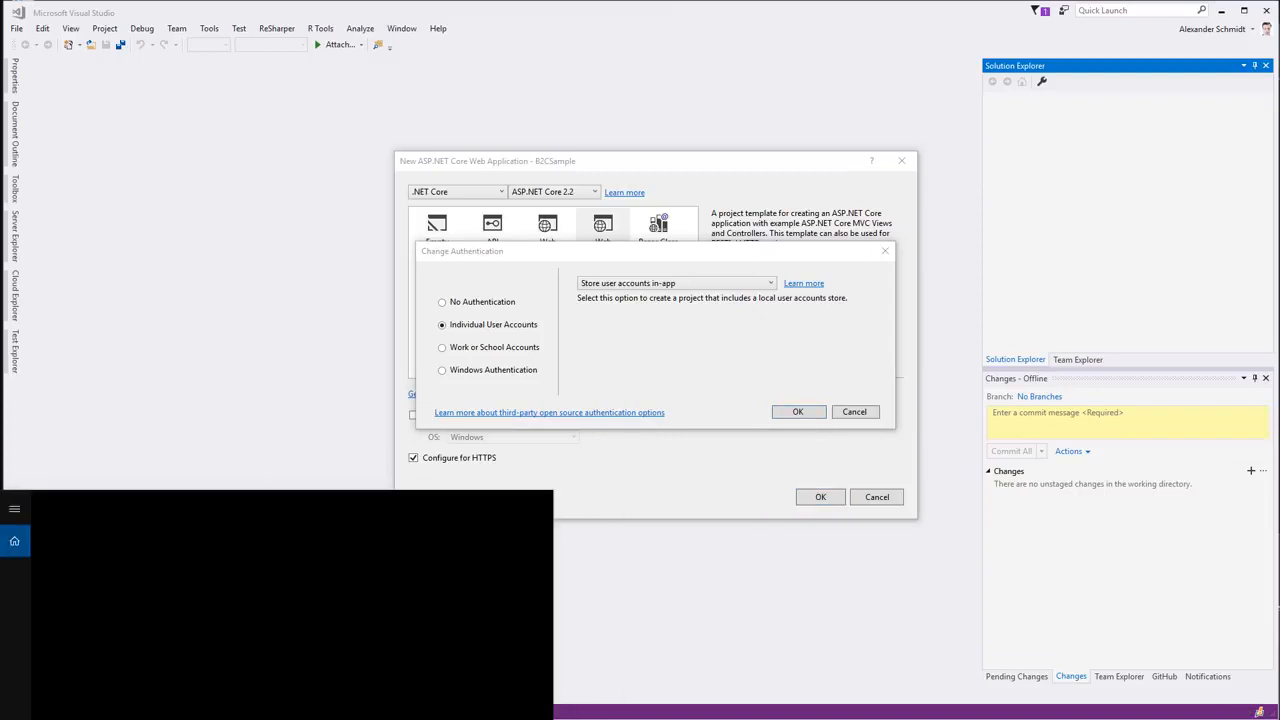
text(power)
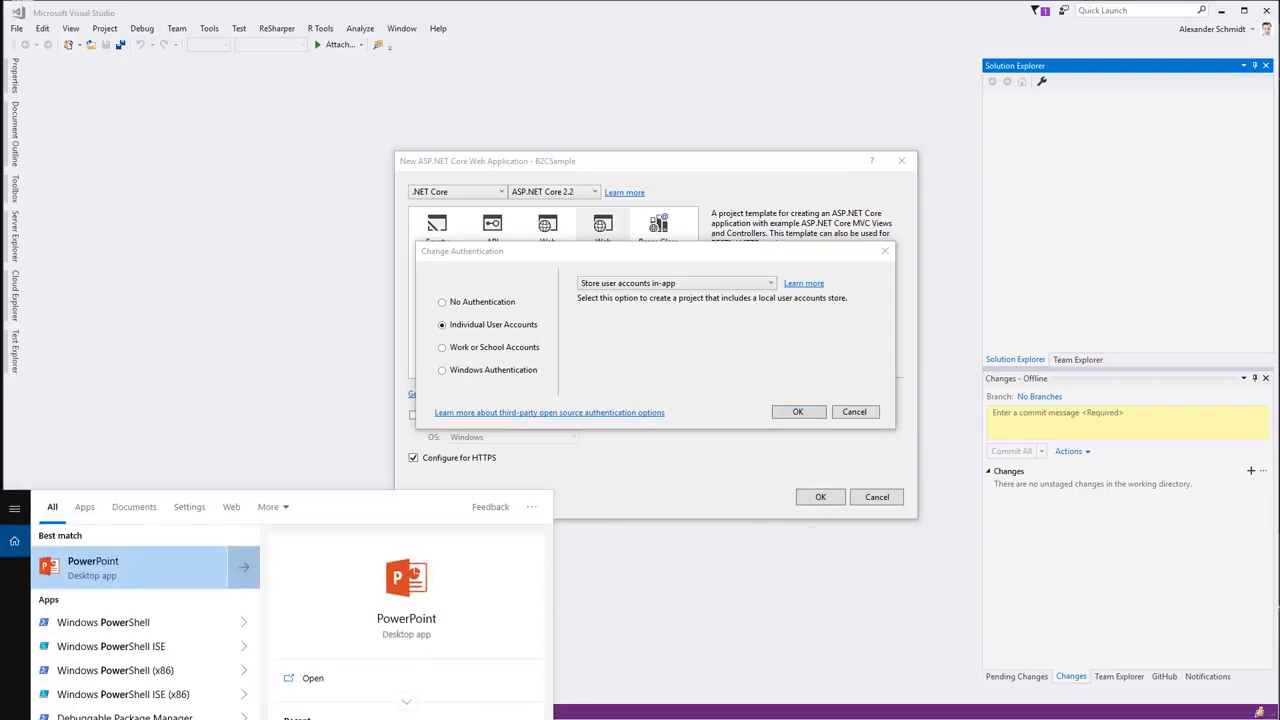
- Launch PowerPoint, show slide 3 of the Azure AD B2C deck, then bring Visual Studio back
key(Return)
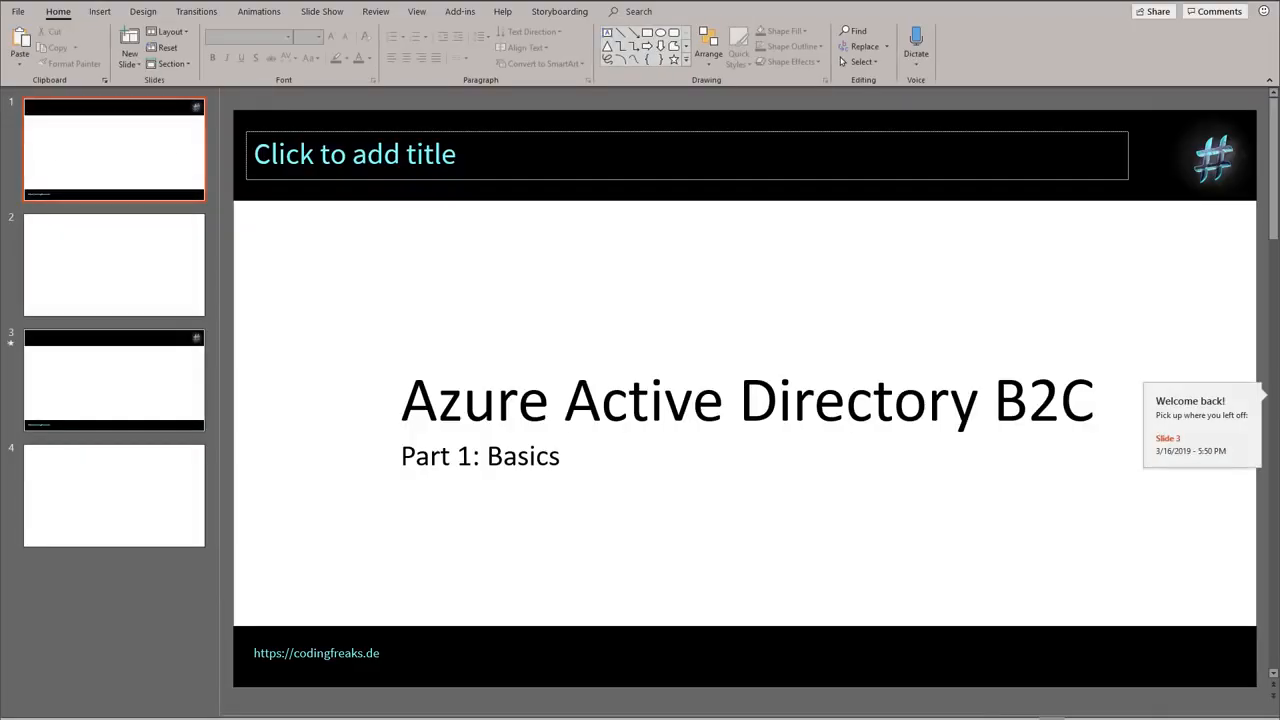
scroll(480, 600, down, 3)
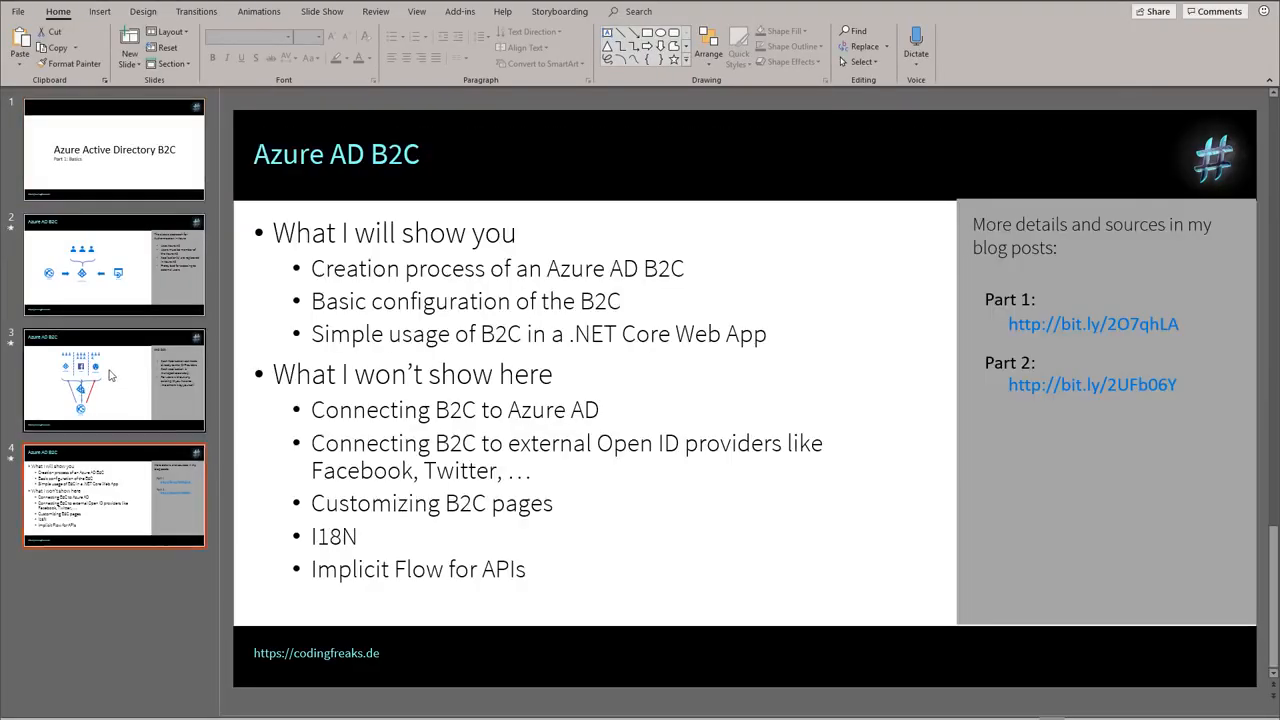
scroll(450, 530, up, 1)
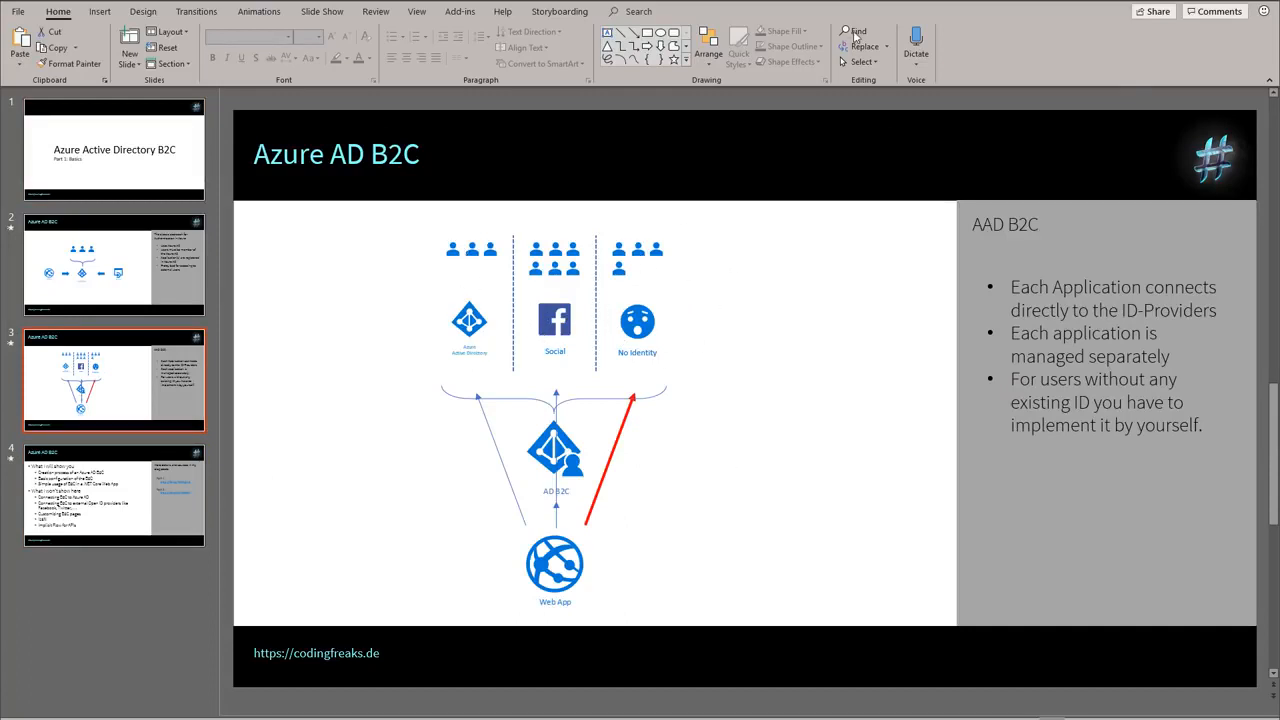
mouse_move(857, 14)
mouse_down()
mouse_move(987, 448)
mouse_move(849, 90)
mouse_move(857, 13)
mouse_up()
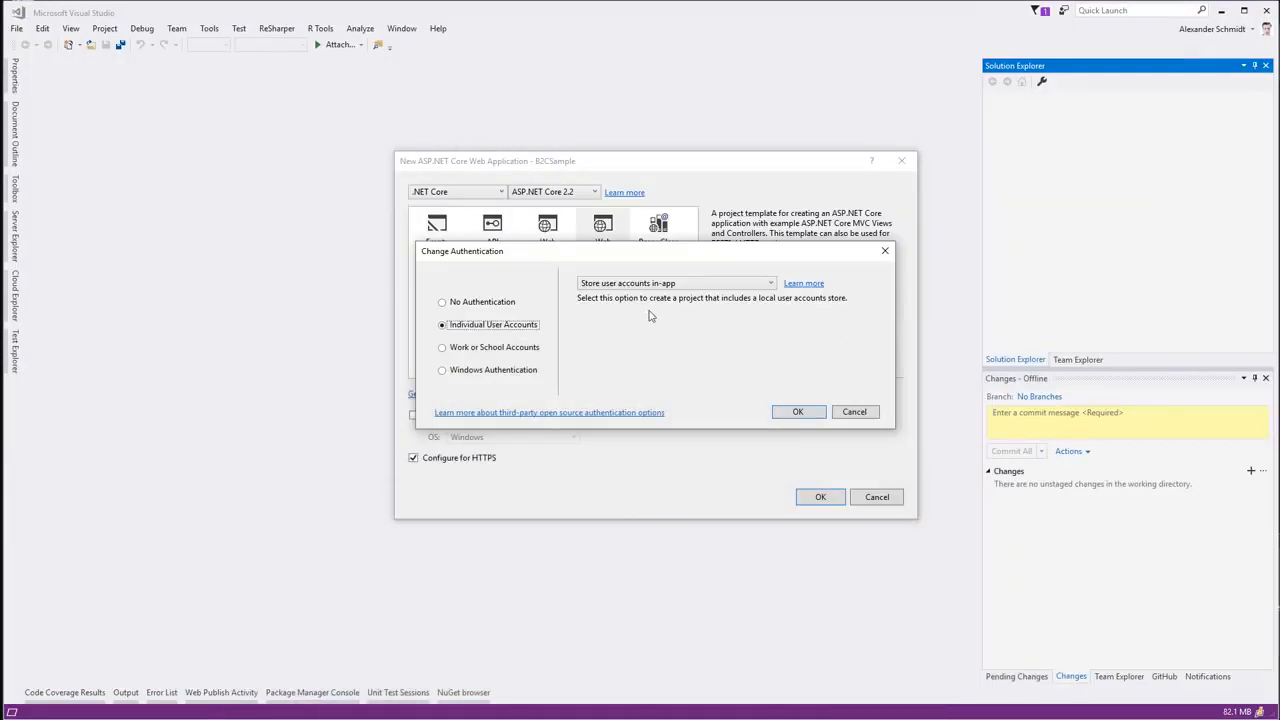
- Switch to Work or School Accounts with domain devdeer.com and create the project
click(471, 350)
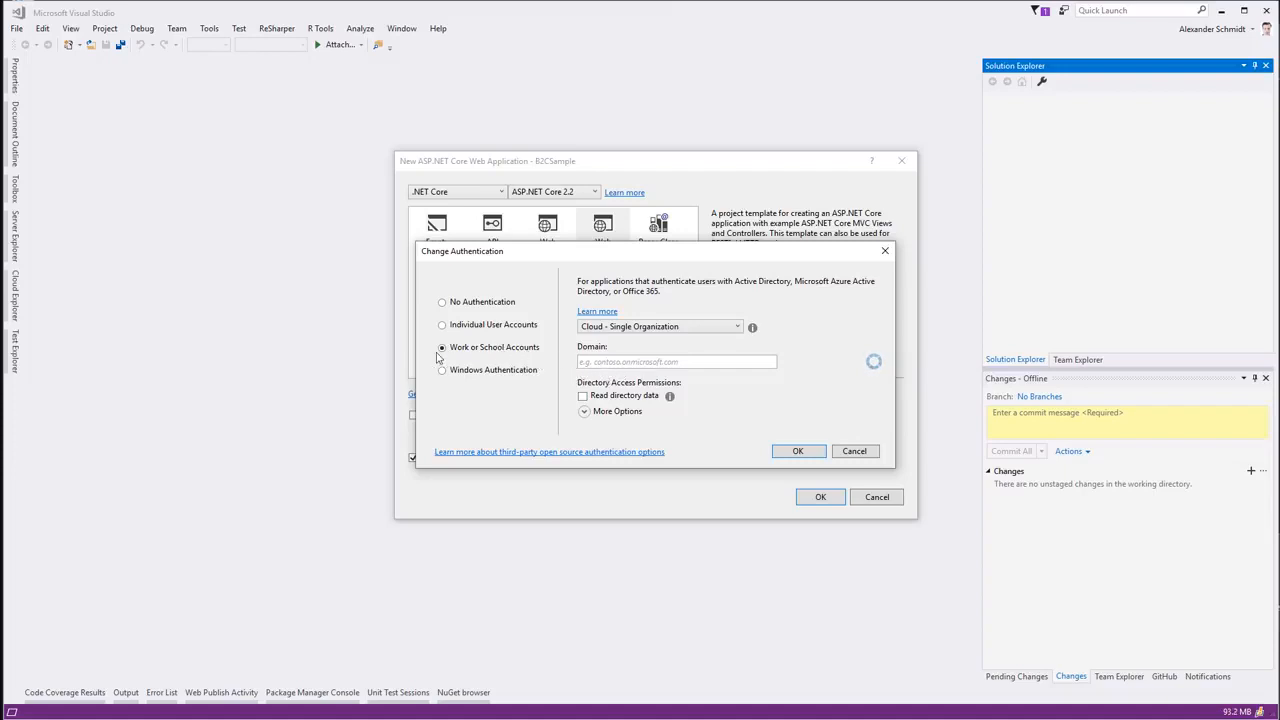
click(614, 366)
text(devdeer.com)
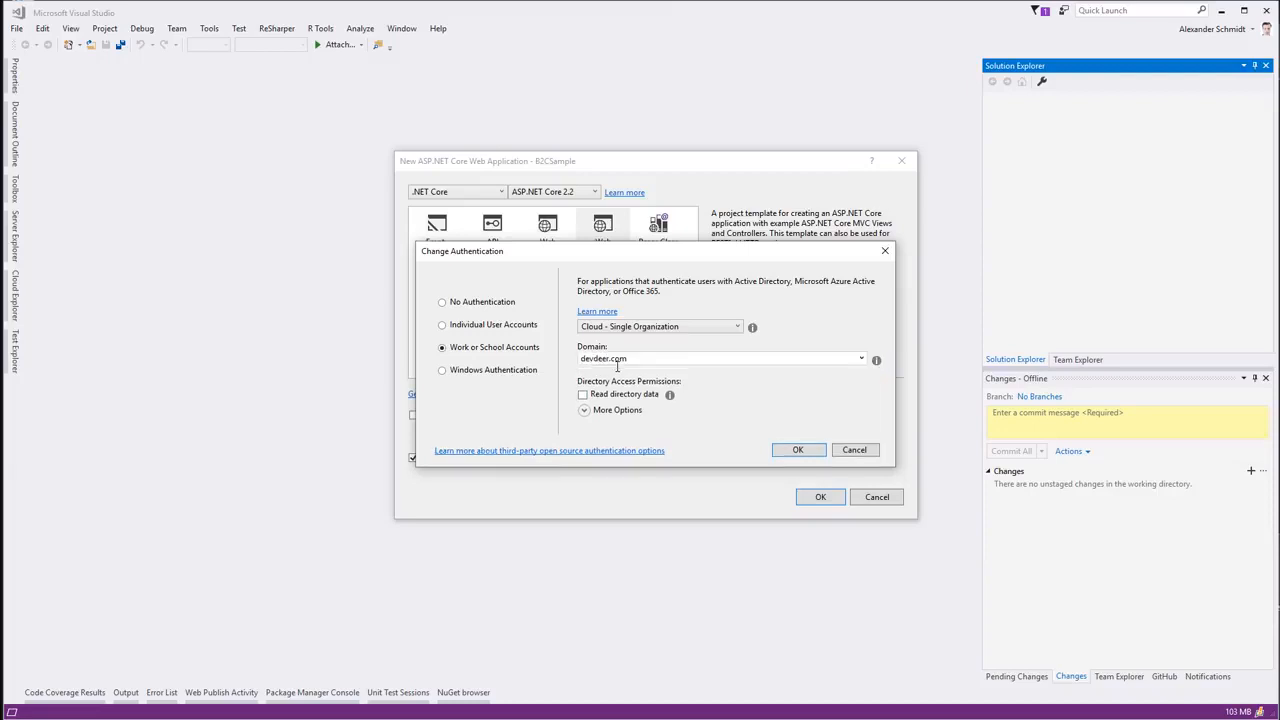
key(Return)
key(Return)
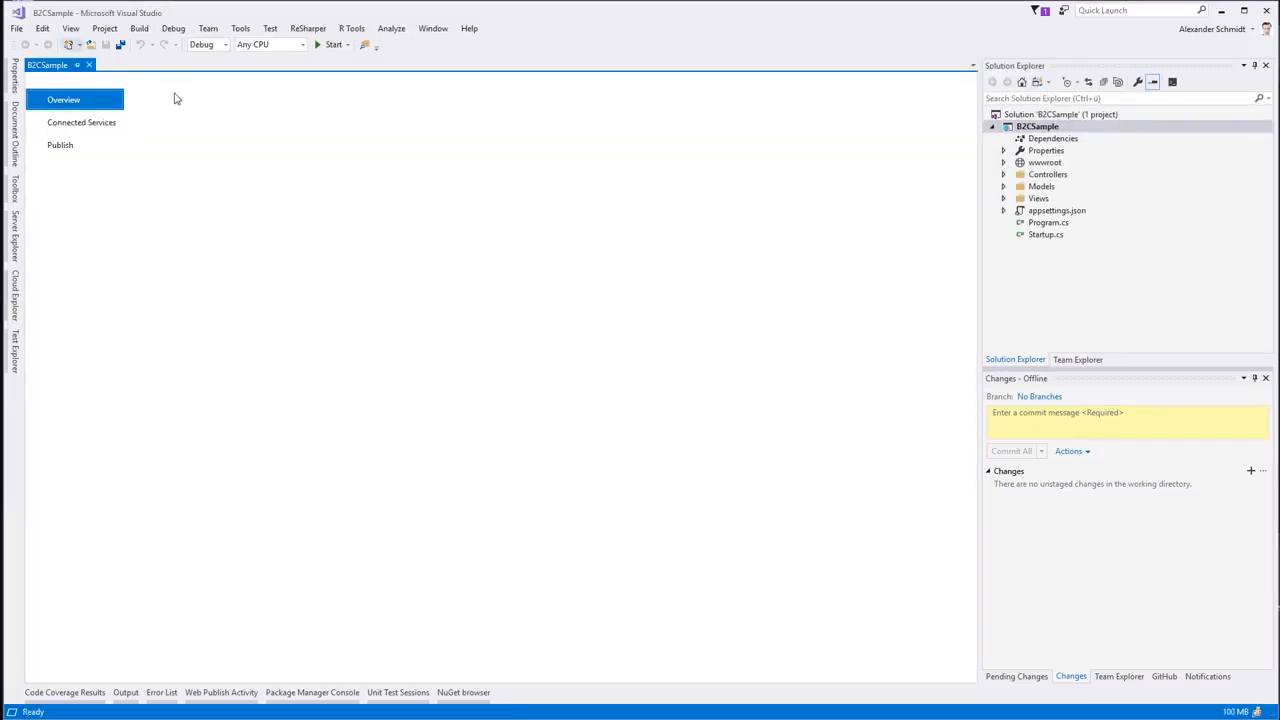
- Close the B2CSample solution and permanently delete its folder from Documents\Visual Studio 2017\Projects
click(17, 29)
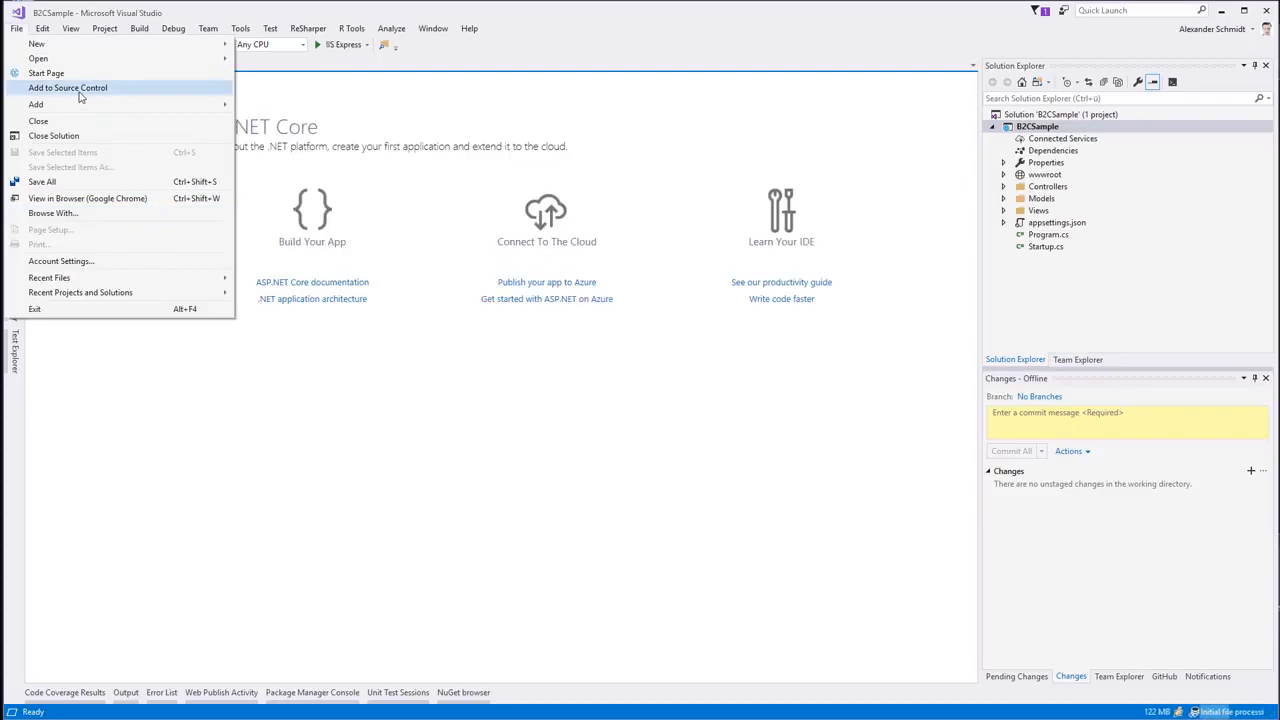
click(92, 138)
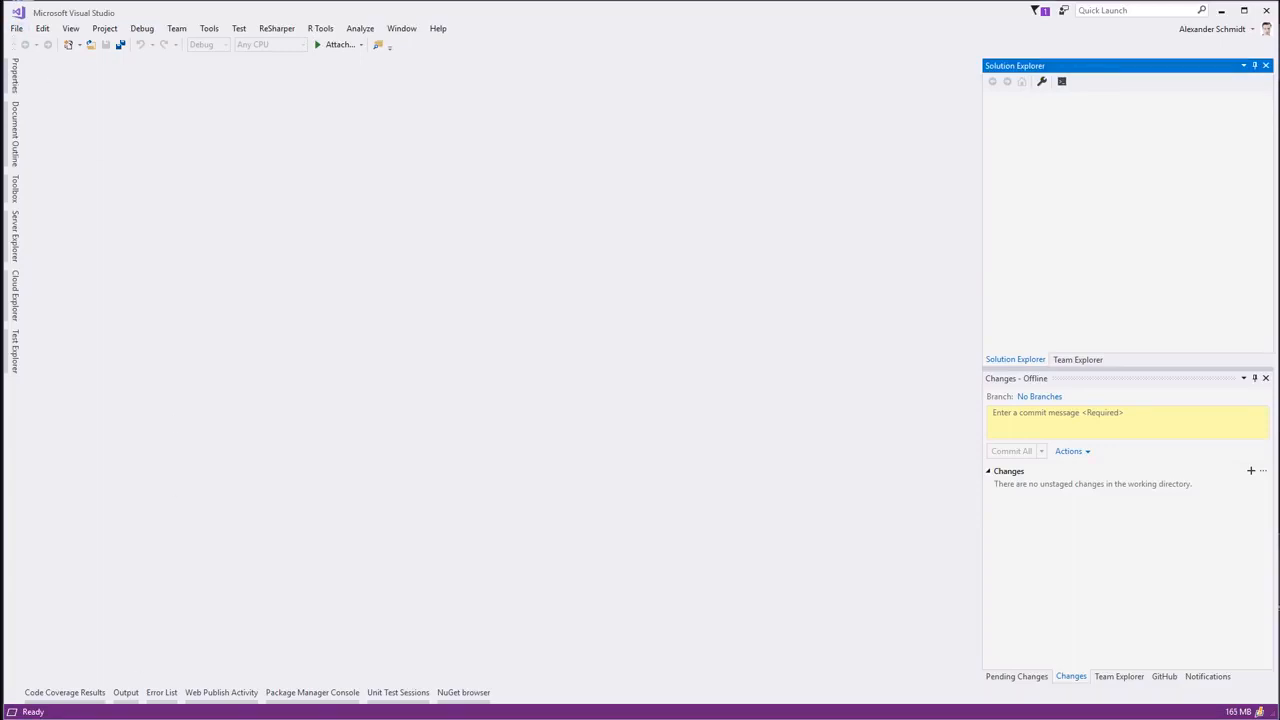
key(super+e)
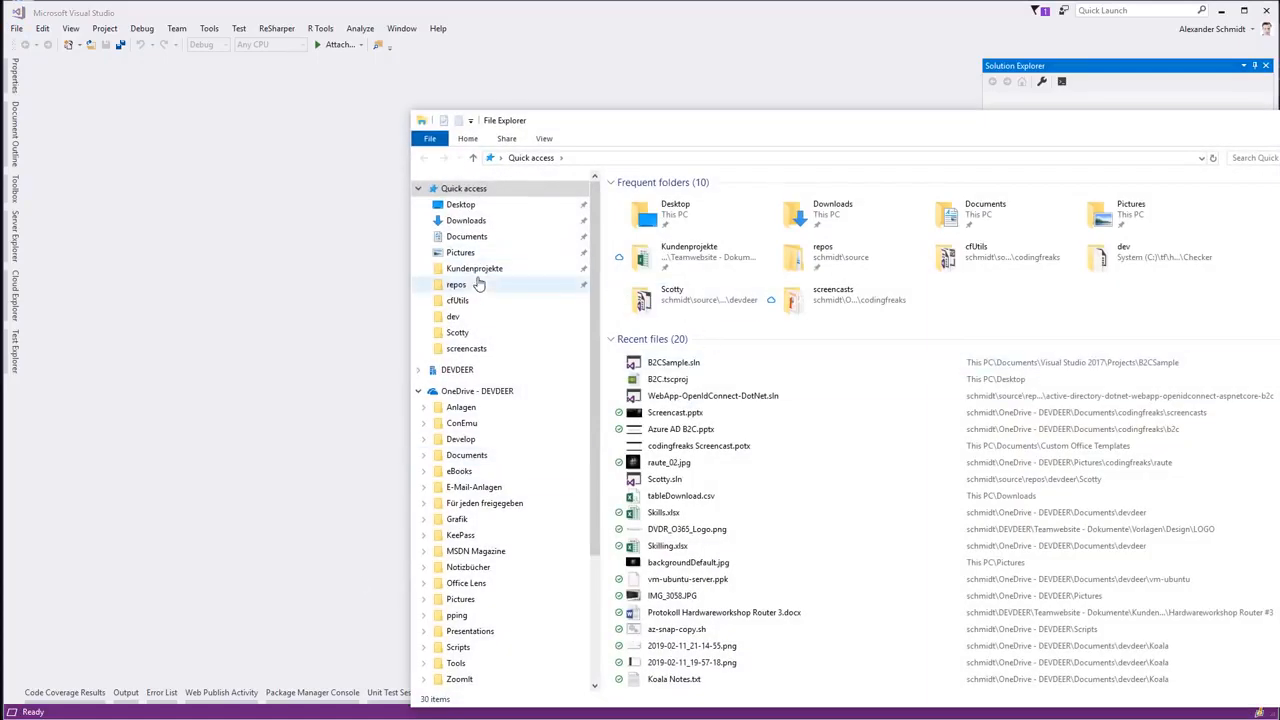
click(485, 237)
click(684, 396)
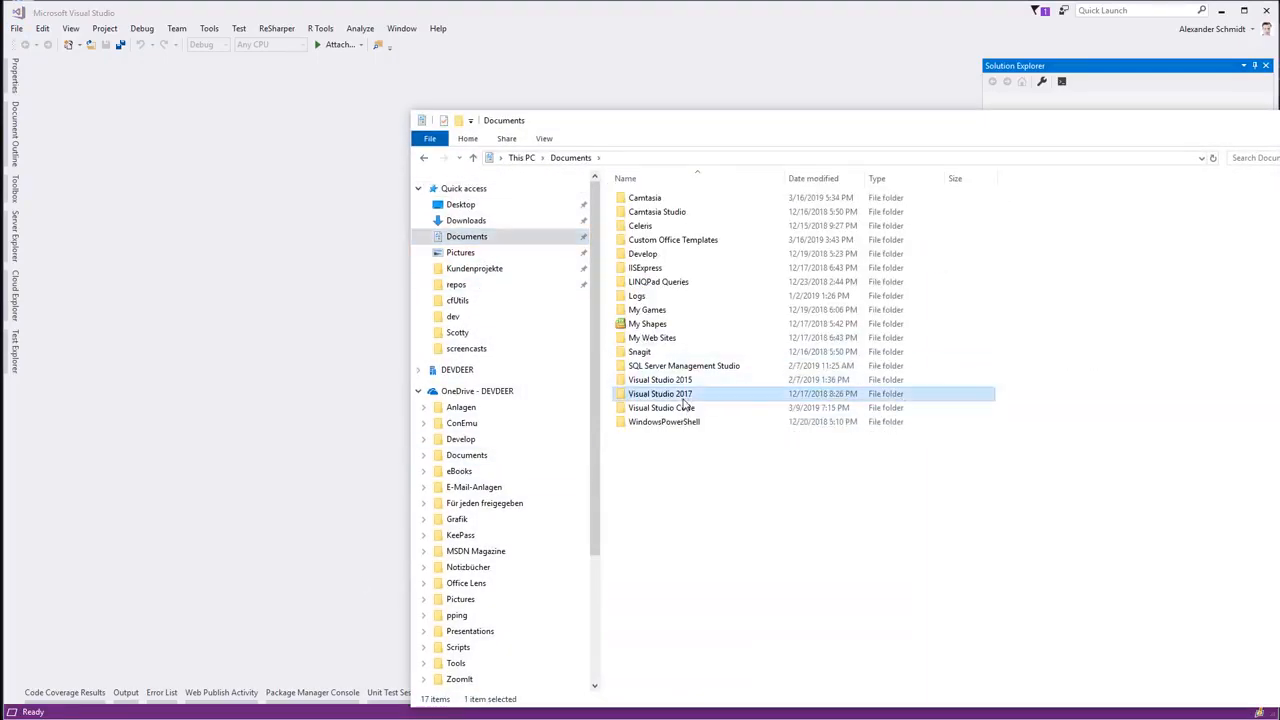
double_click(684, 398)
double_click(651, 241)
click(700, 200)
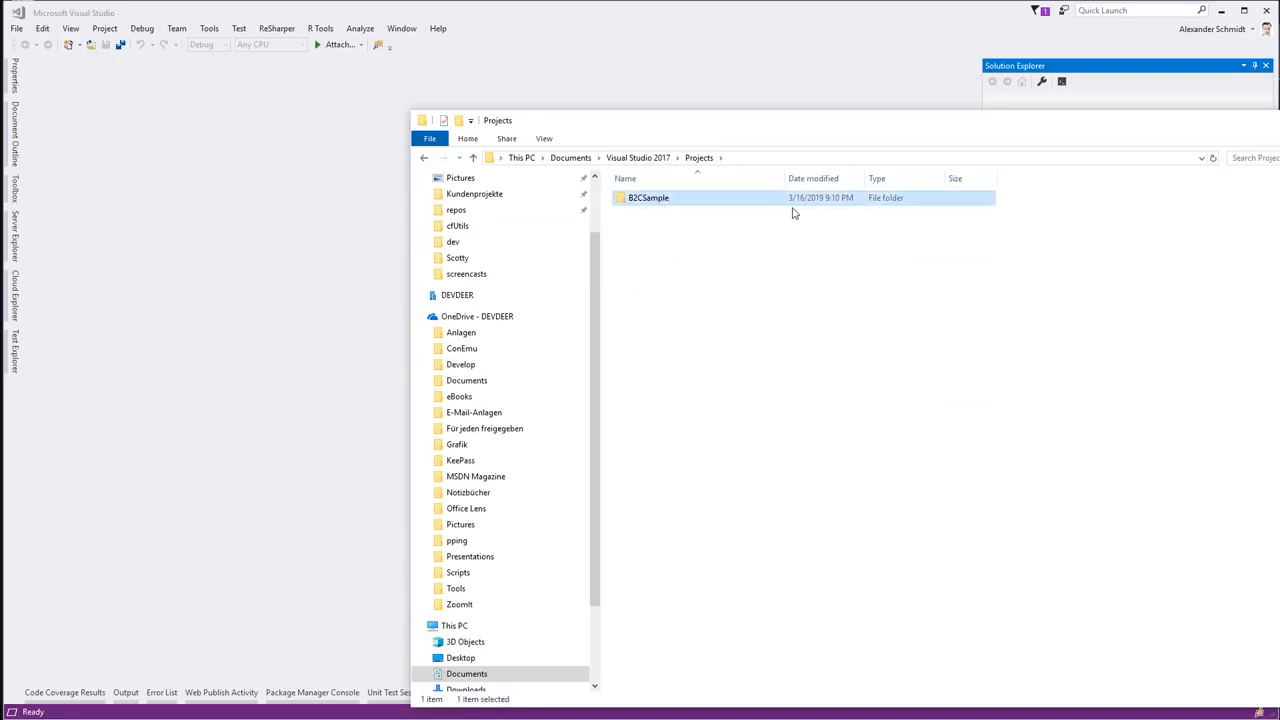
key(shift+Delete)
key(Return)
key(alt+F4)
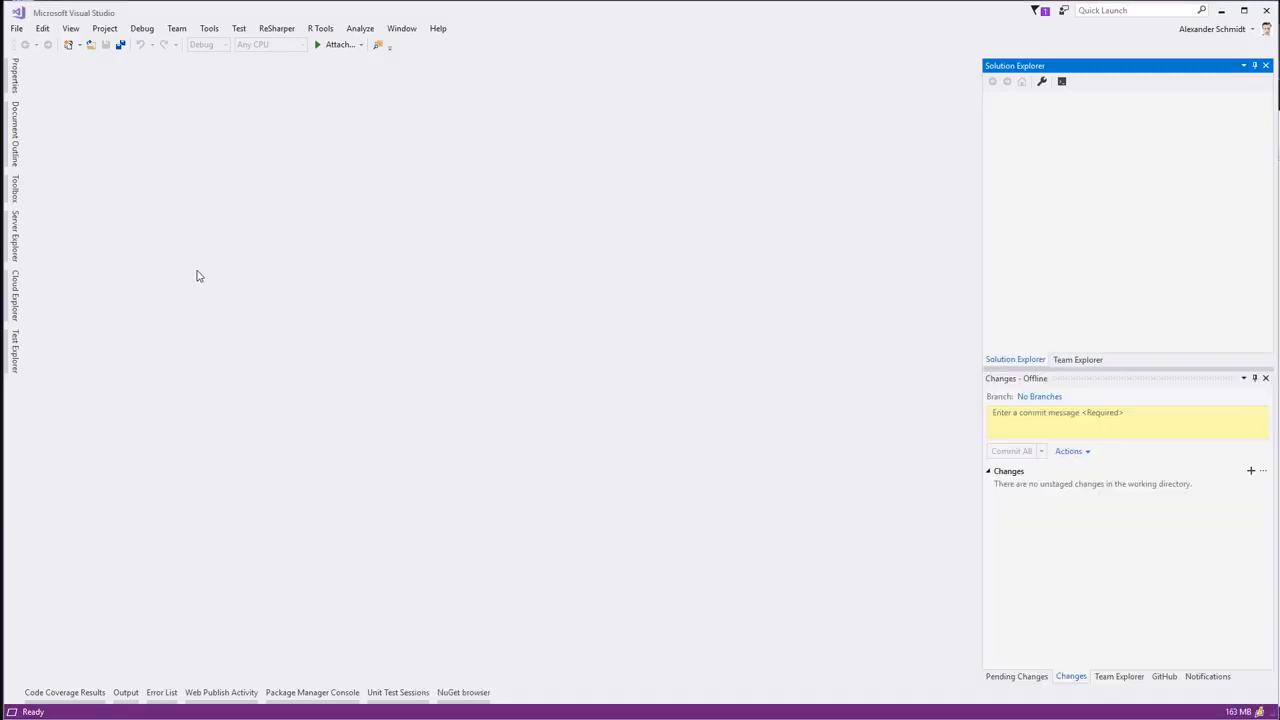
- Create a new ASP.NET Core project named B2CSample and open its Change Authentication options
click(16, 28)
mouse_move(185, 46)
click(252, 44)
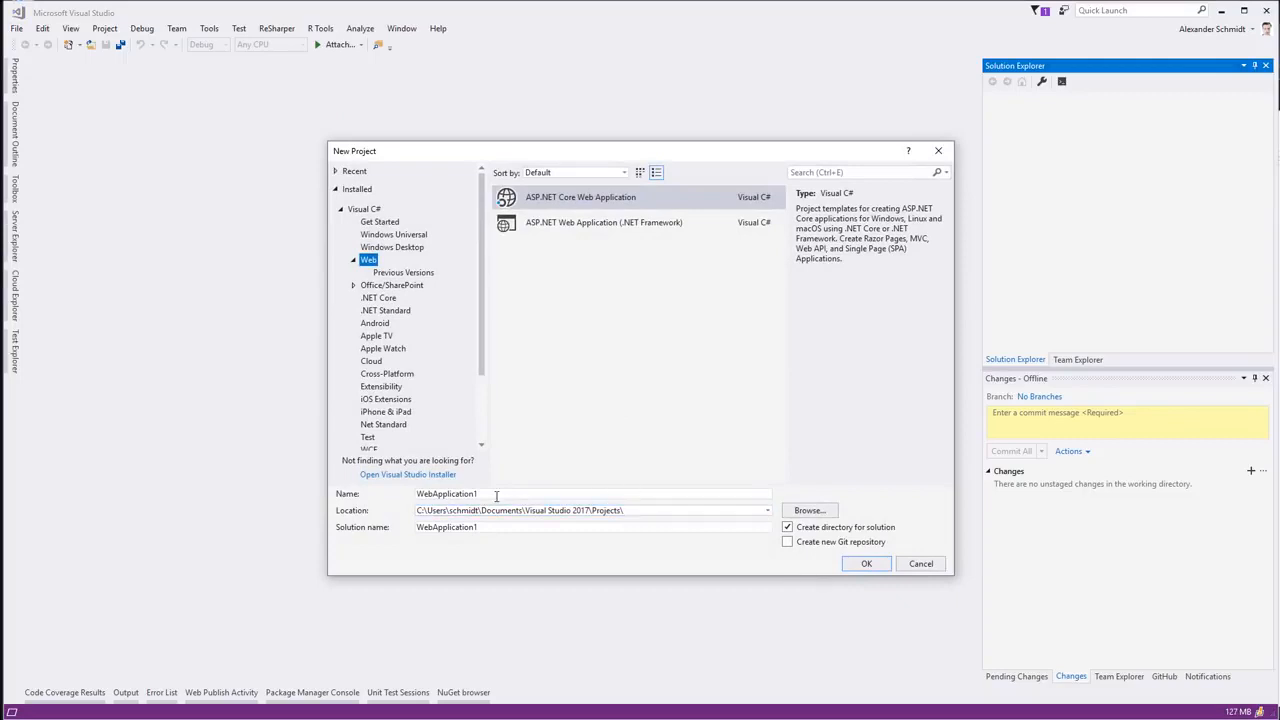
text(B2c)
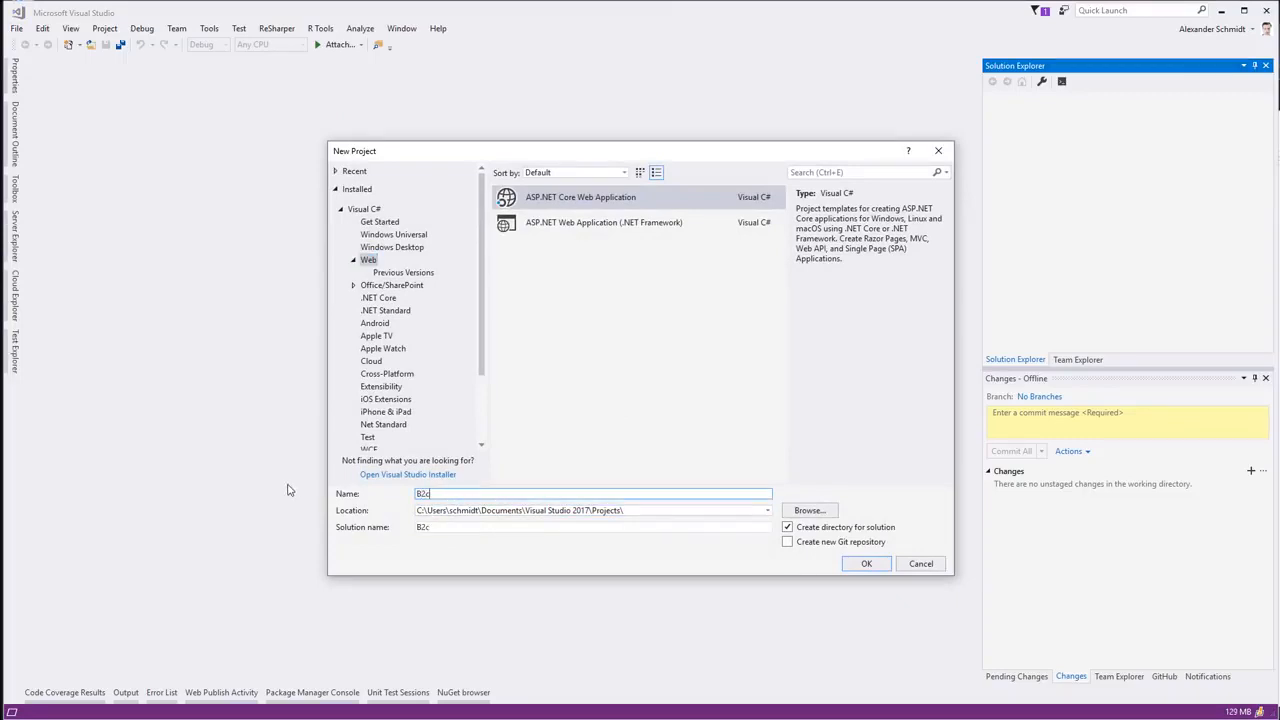
text(Samp)
key(BackSpace)
text(C)
key(Return)
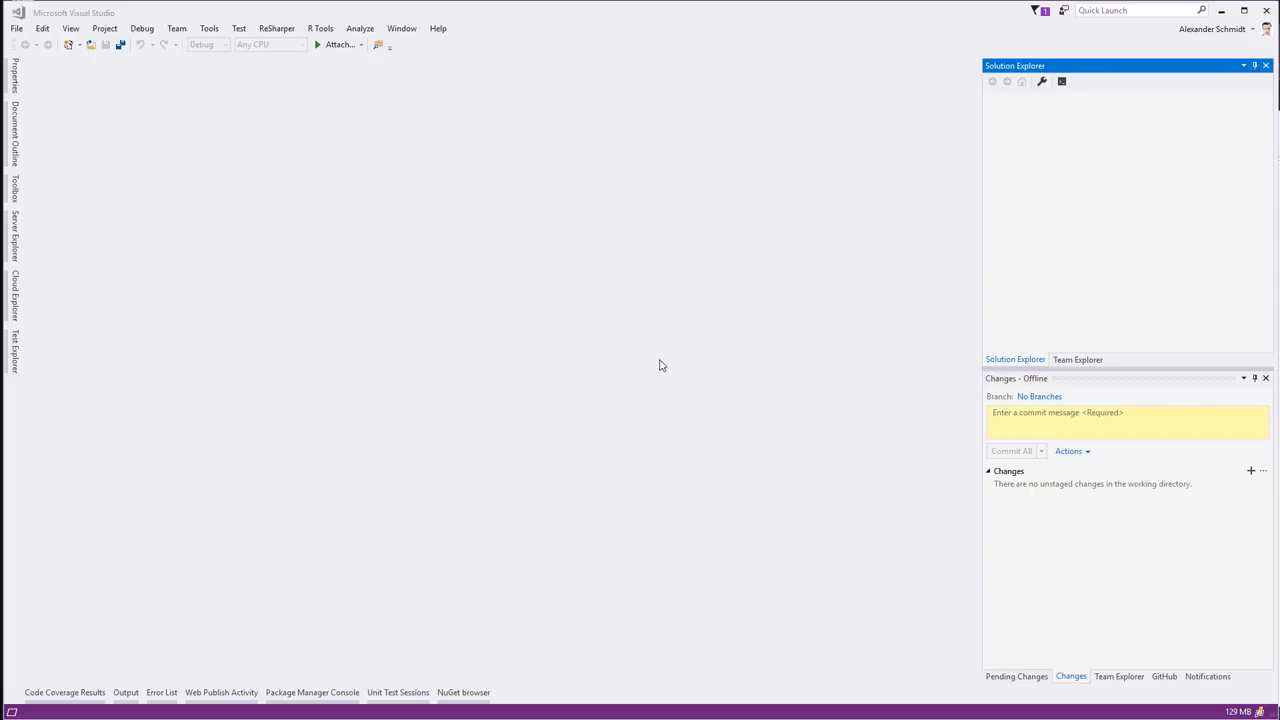
click(738, 439)
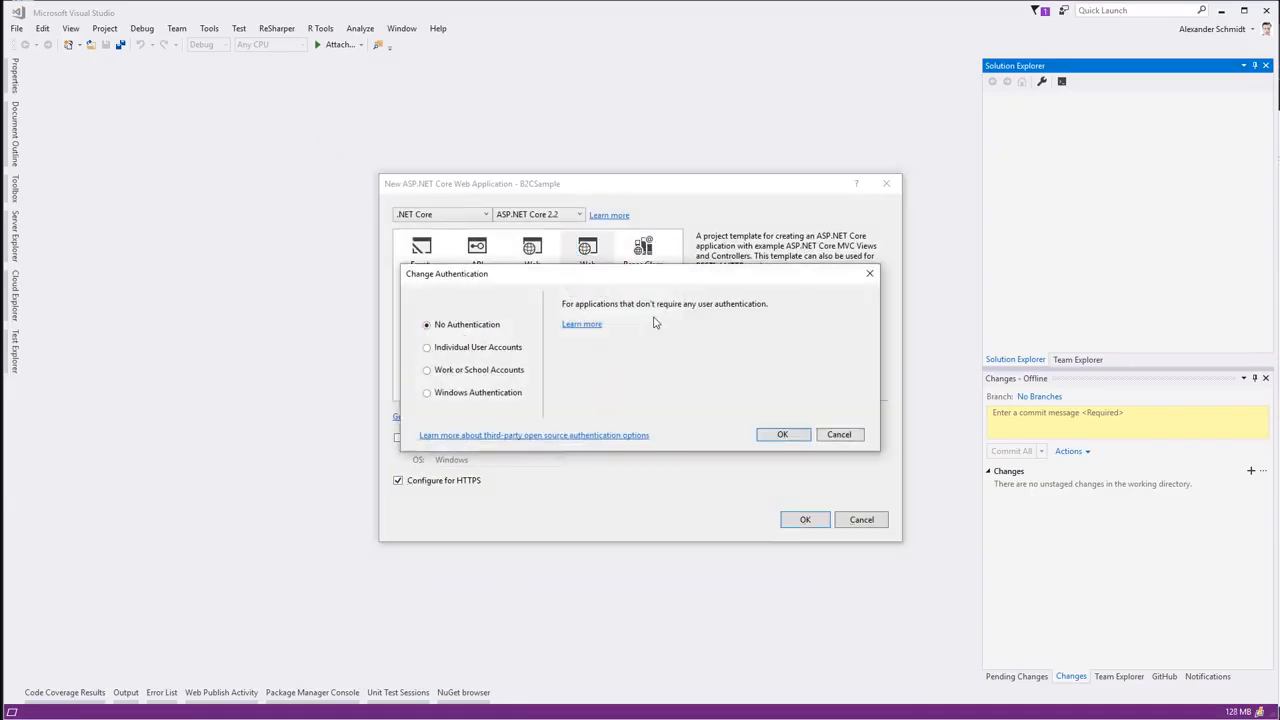
- Try Work or School and Windows authentication, settle on Individual User Accounts, and show user-store choices
click(458, 352)
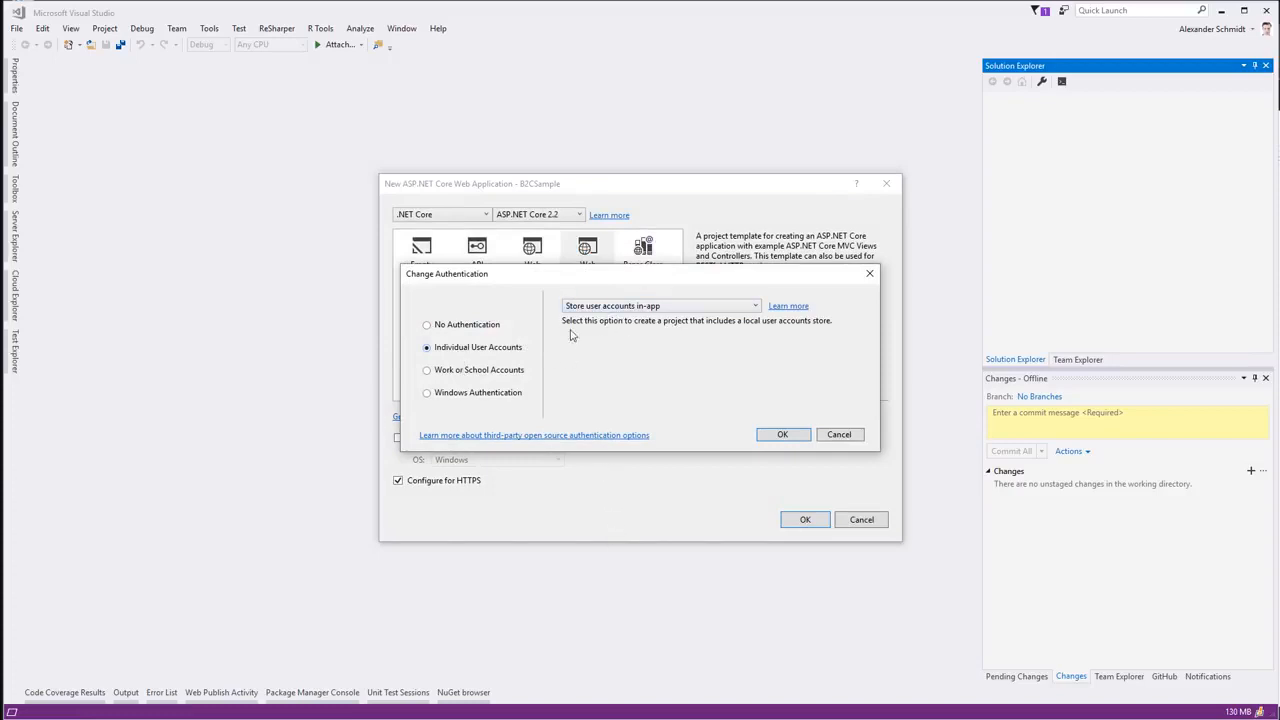
click(445, 370)
double_click(610, 381)
click(660, 380)
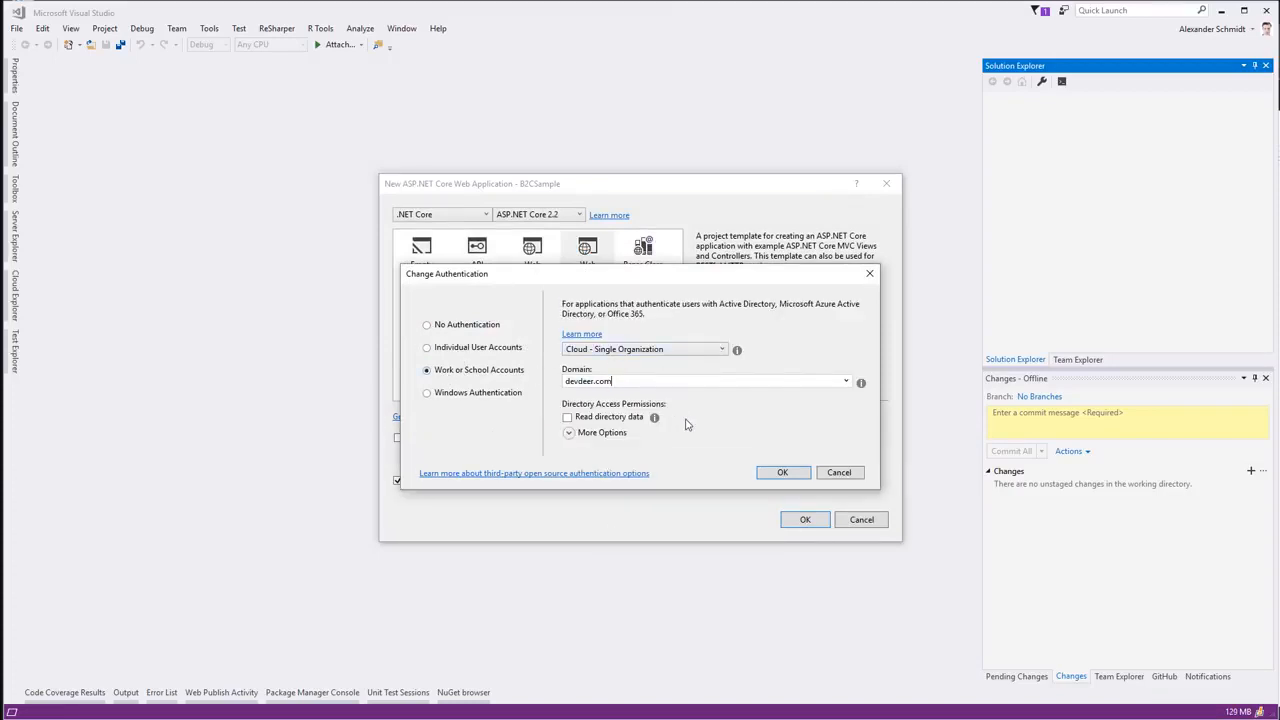
click(707, 352)
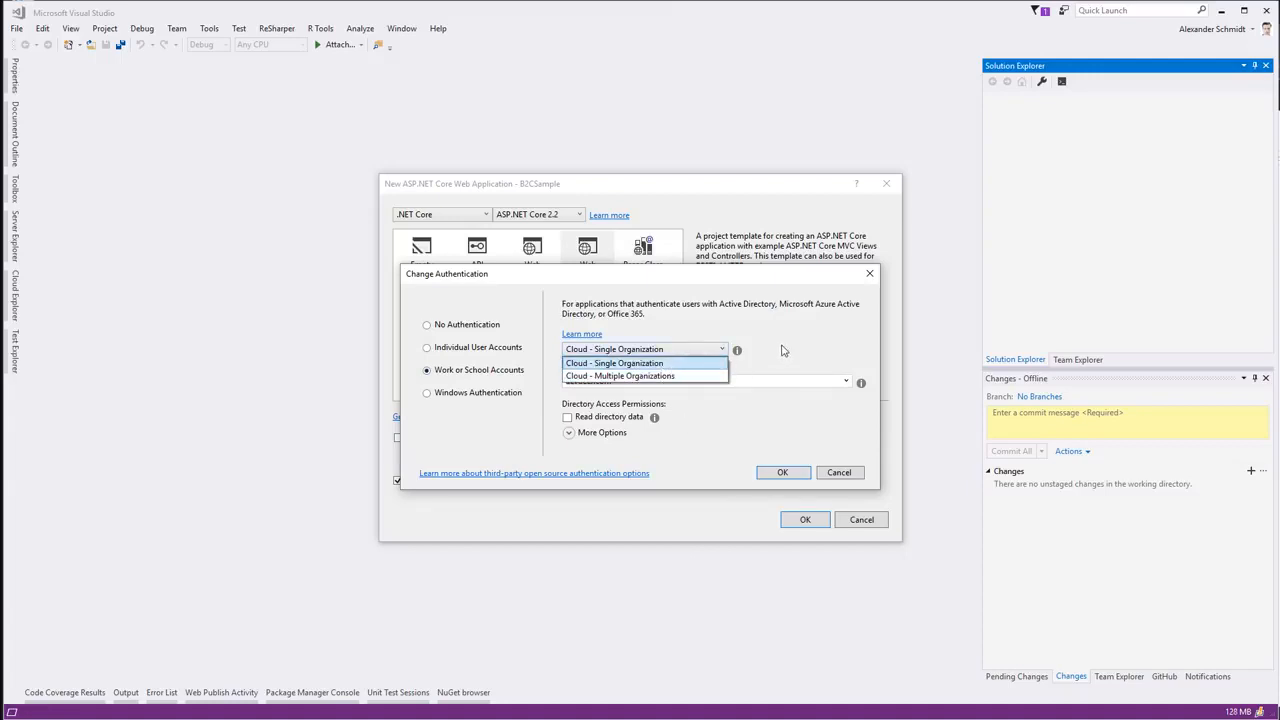
click(658, 354)
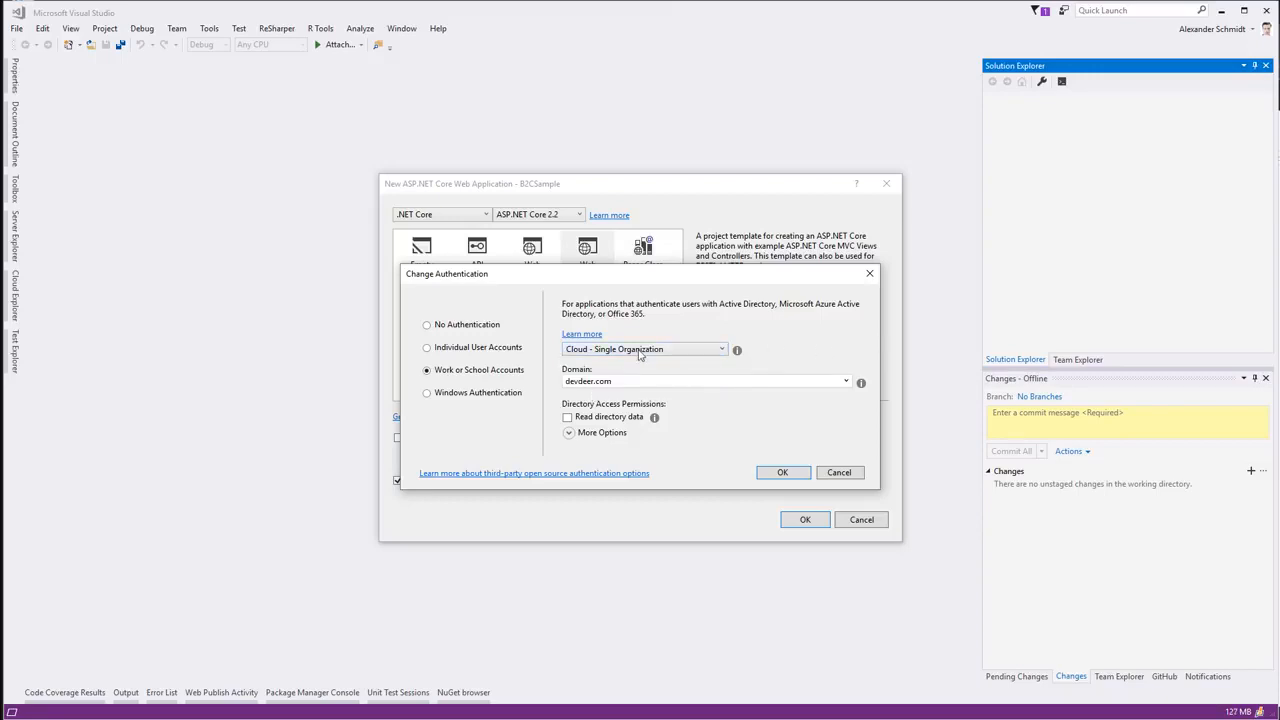
click(638, 352)
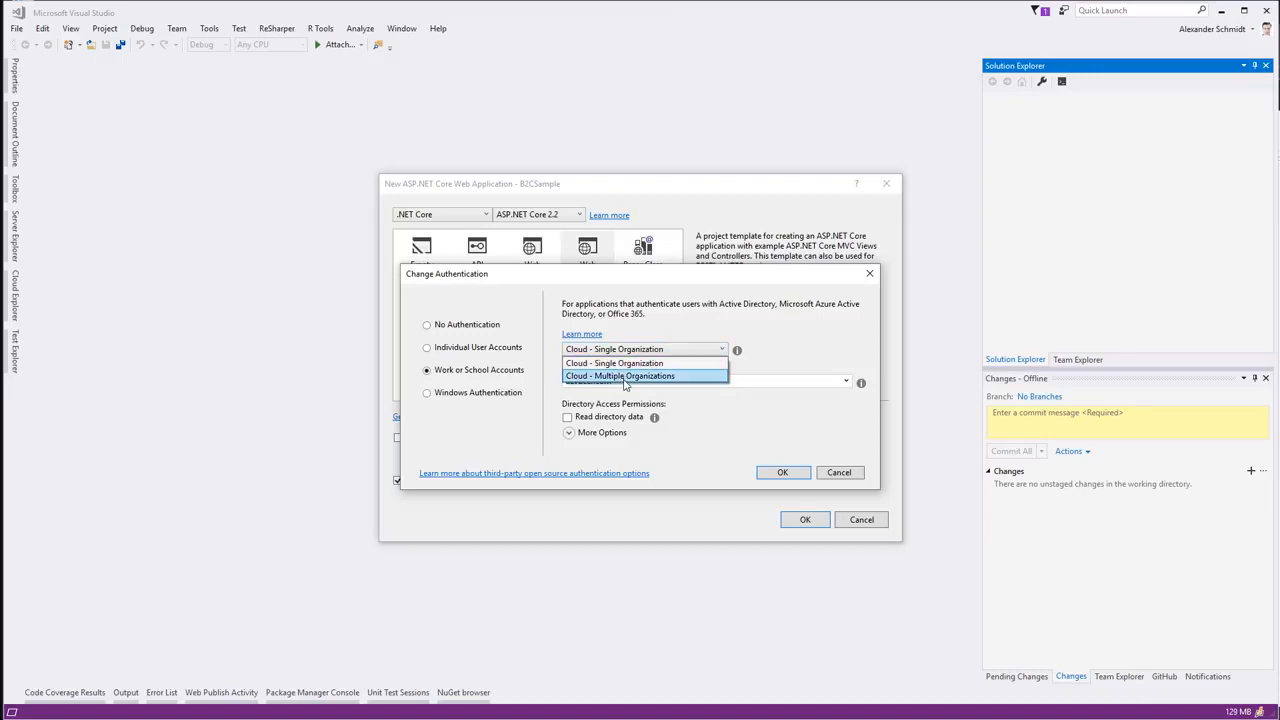
key(Escape)
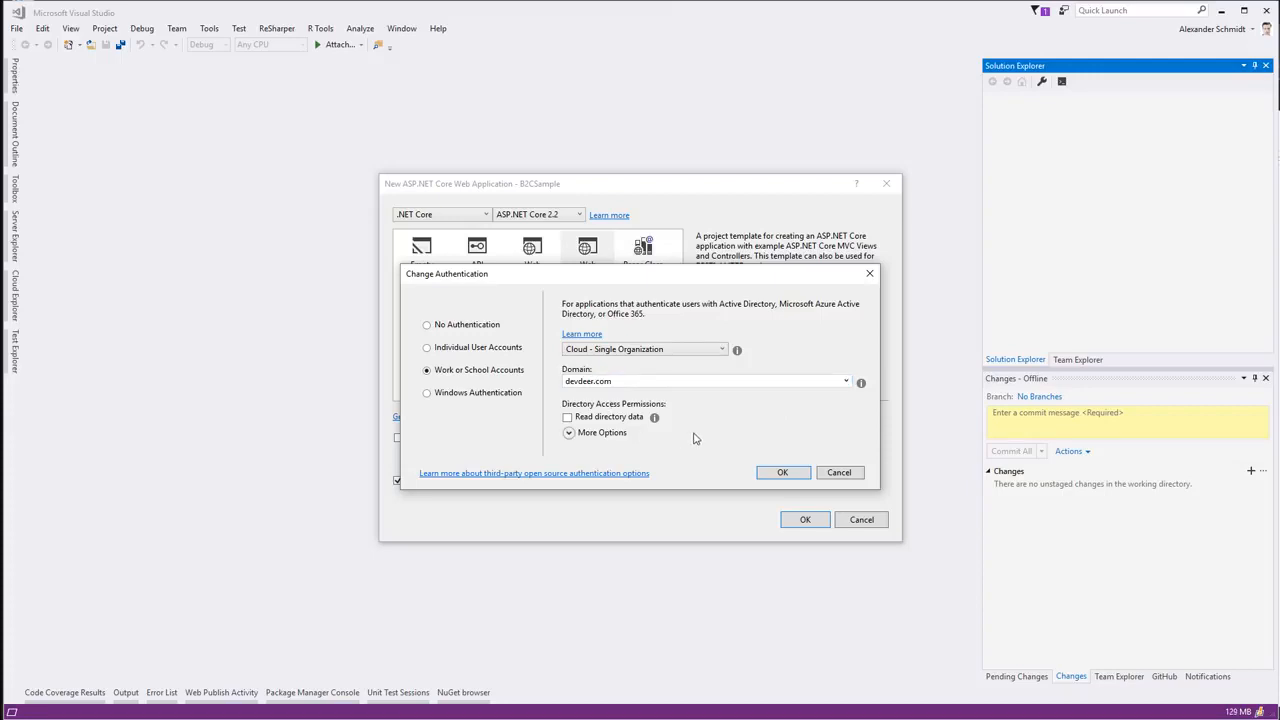
click(488, 396)
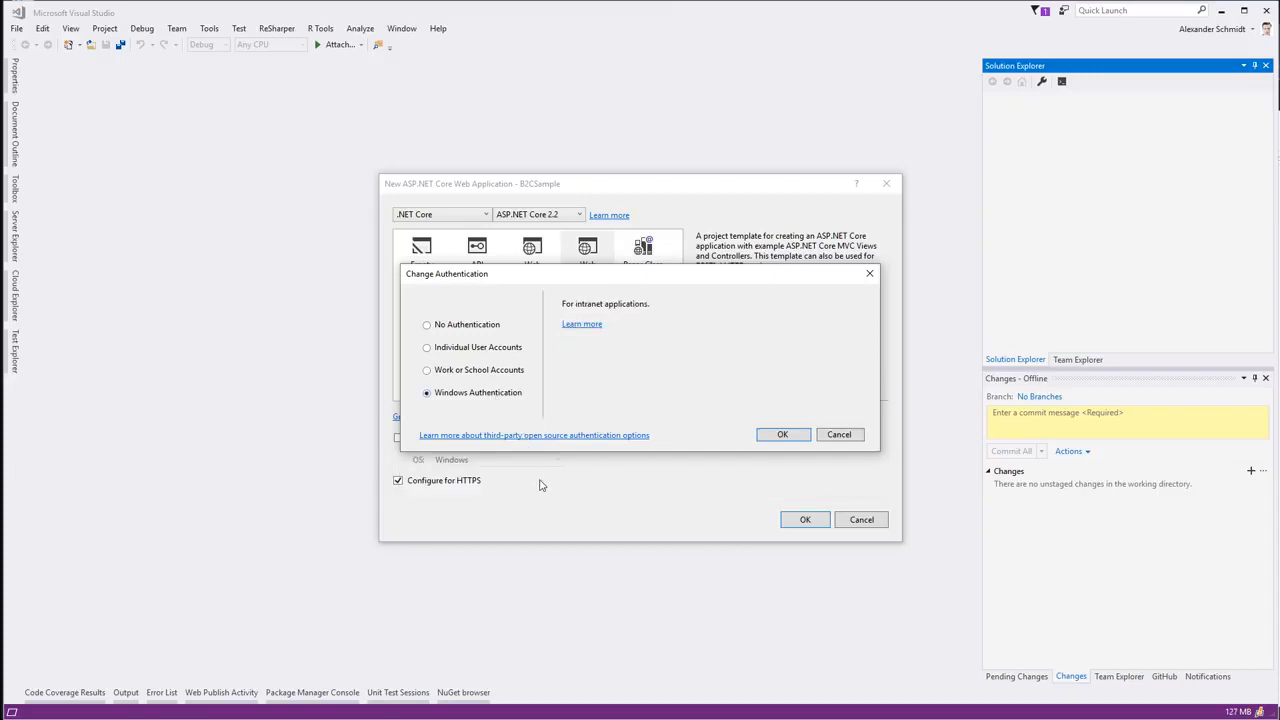
click(453, 348)
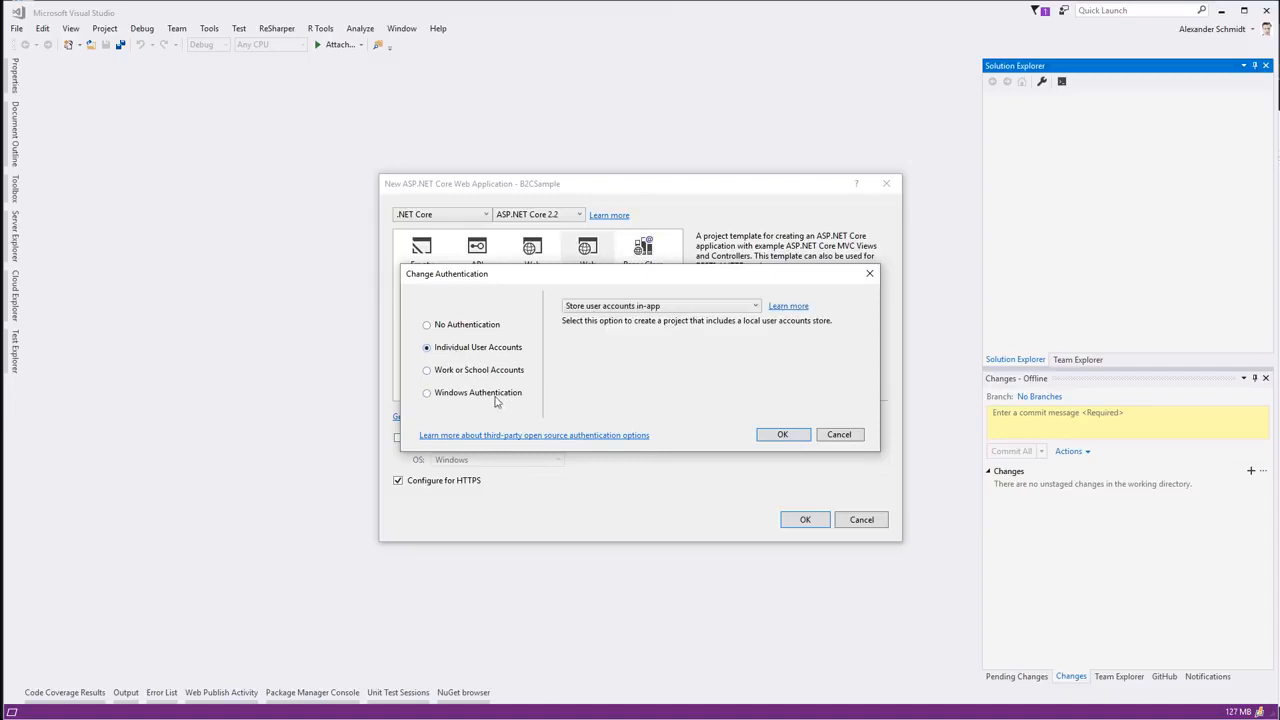
click(610, 310)
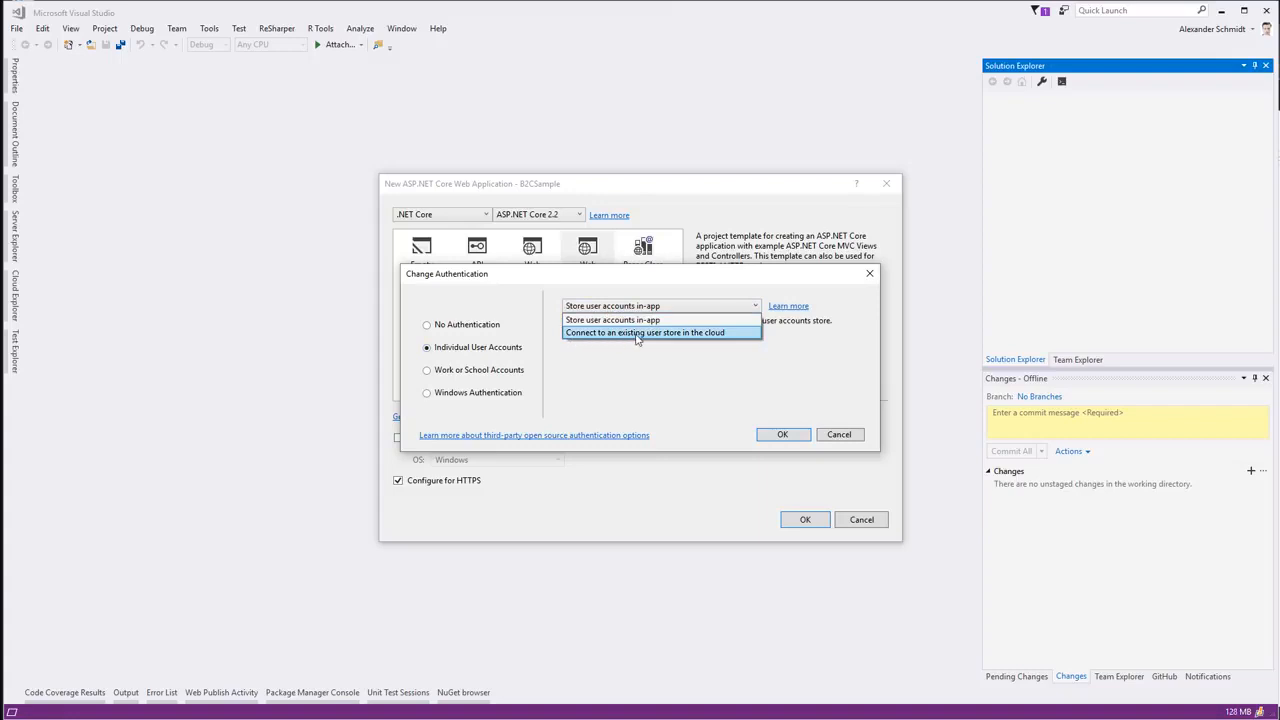
- Choose the existing cloud user store and copy the tenant domain codingfreaks.onmicrosoft.com from the portal
click(712, 342)
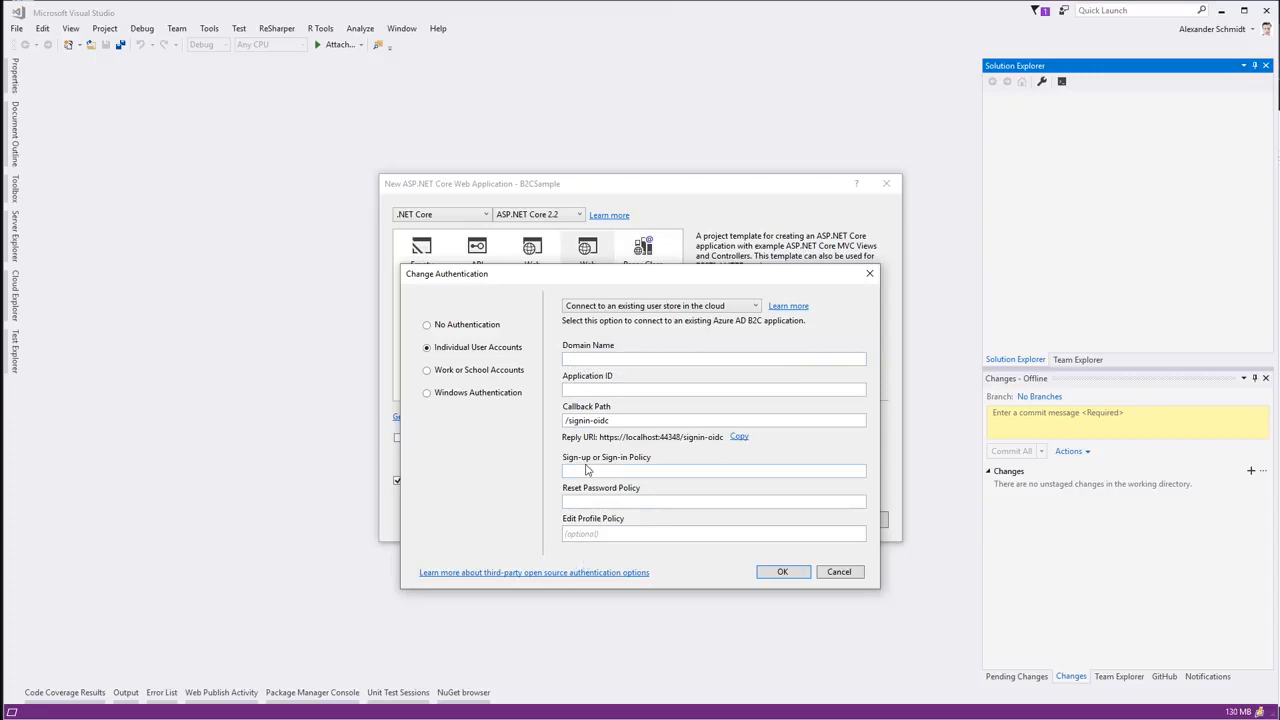
click(585, 358)
click(125, 718)
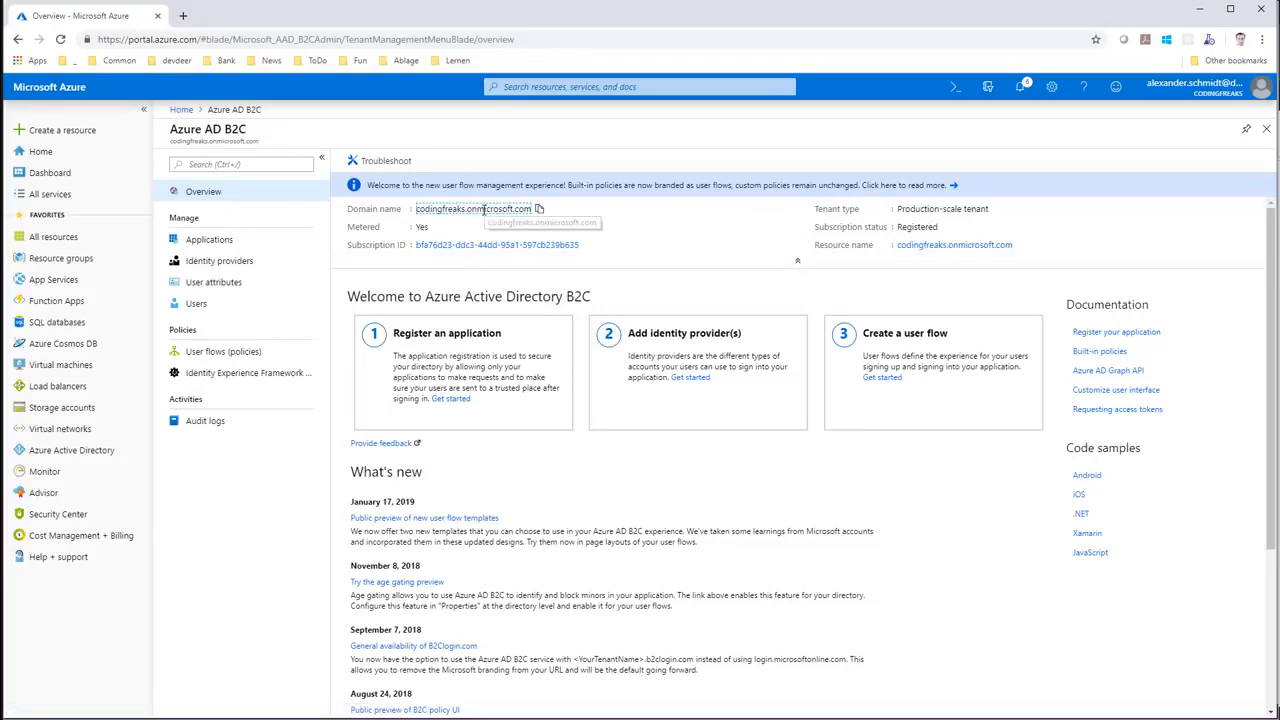
drag(431, 209, 475, 210)
click(541, 210)
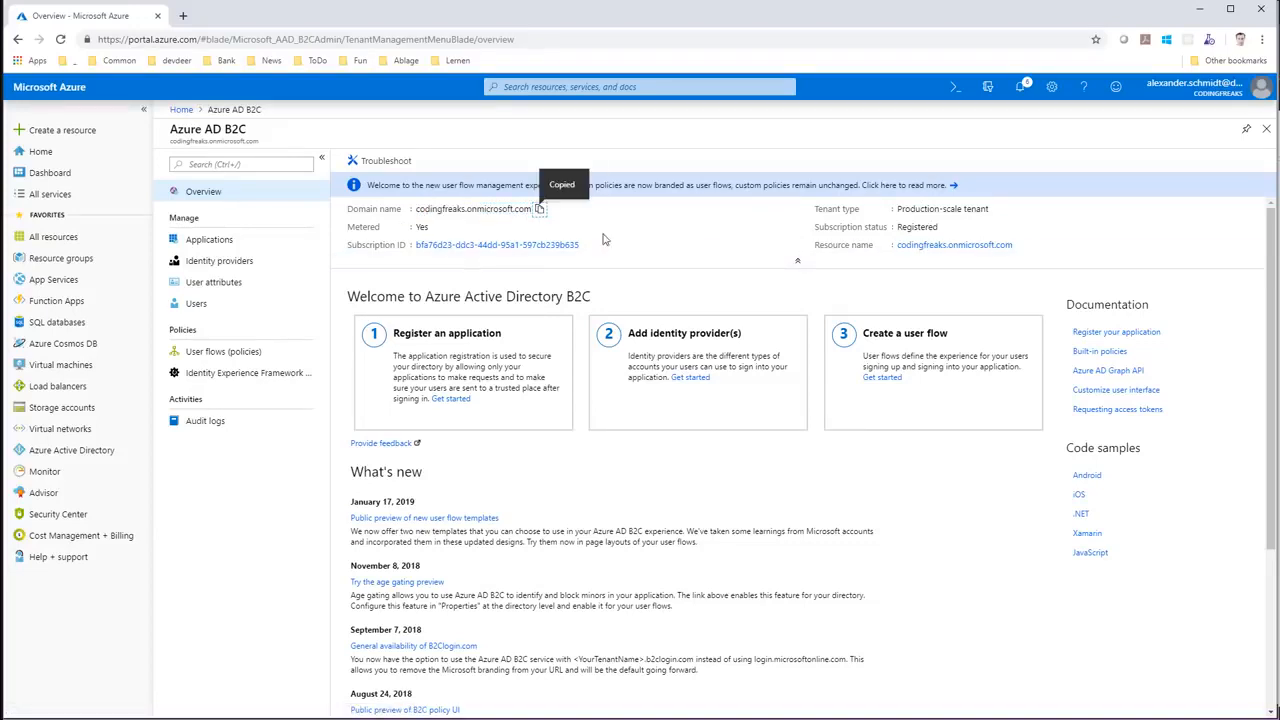
- Paste the domain into Domain Name, then view the portal's B2C Applications list
key(alt+Tab)
key(ctrl+v)
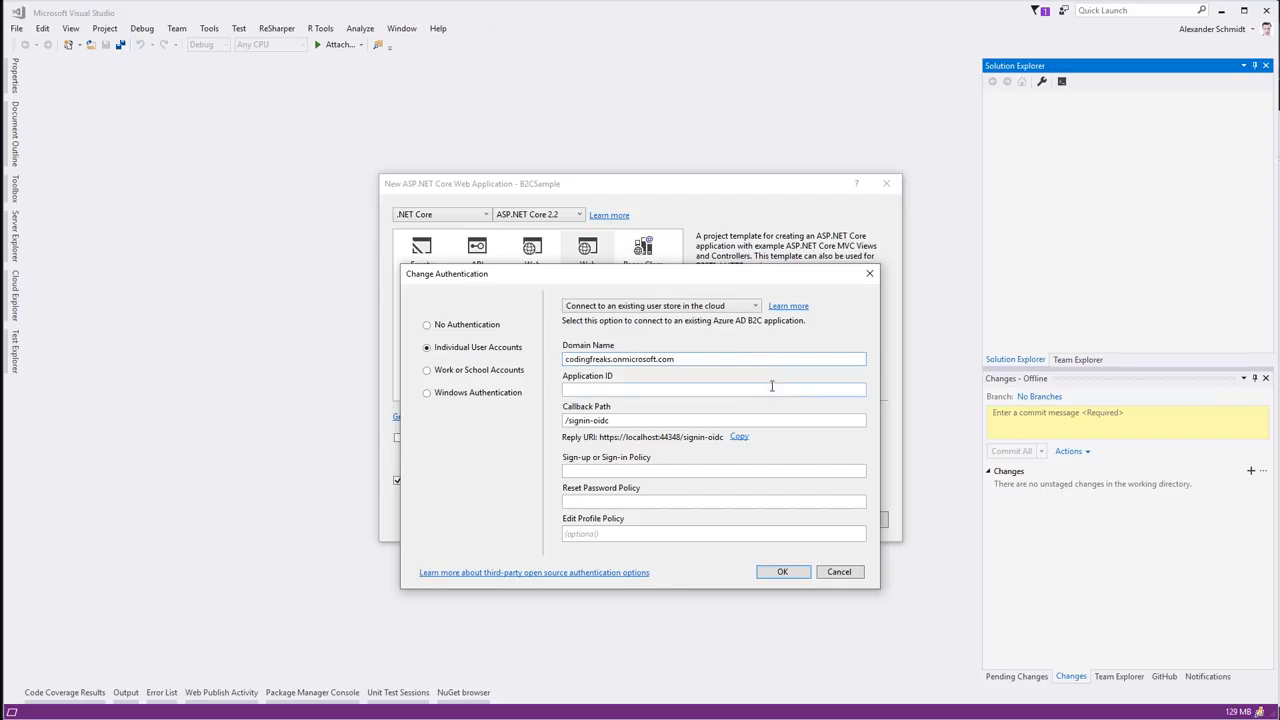
click(772, 386)
key(alt+Tab)
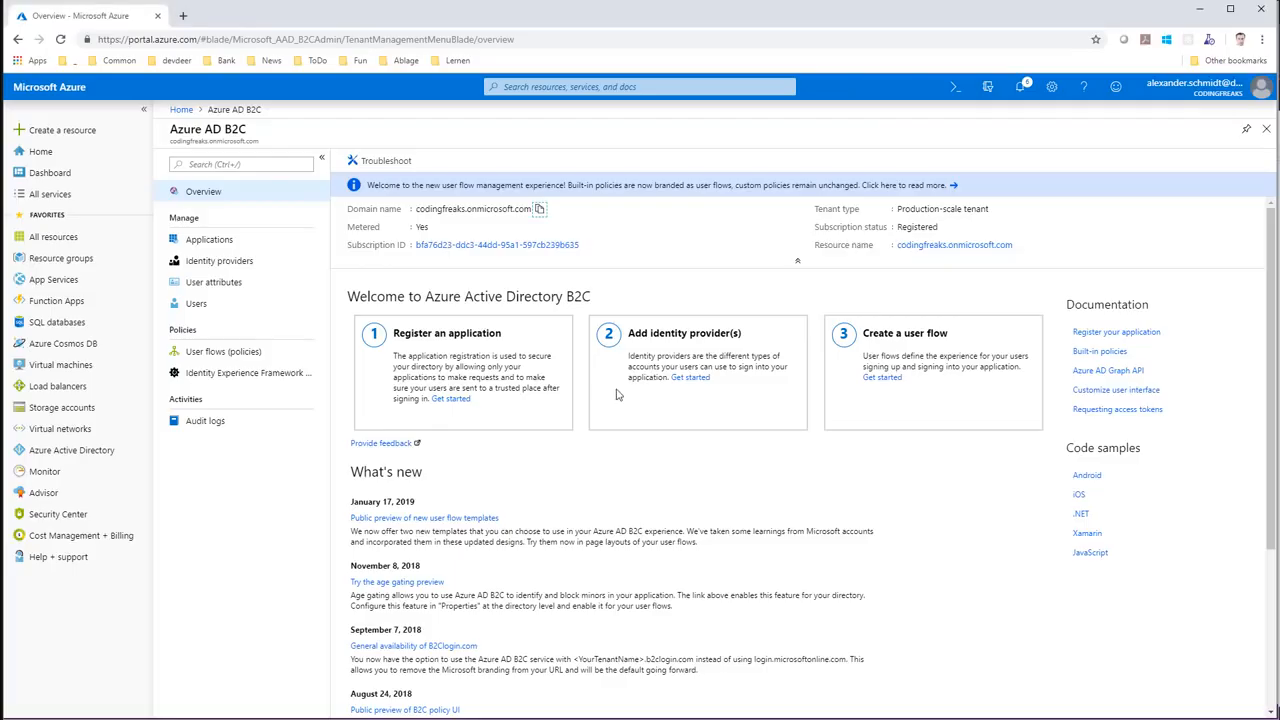
click(211, 241)
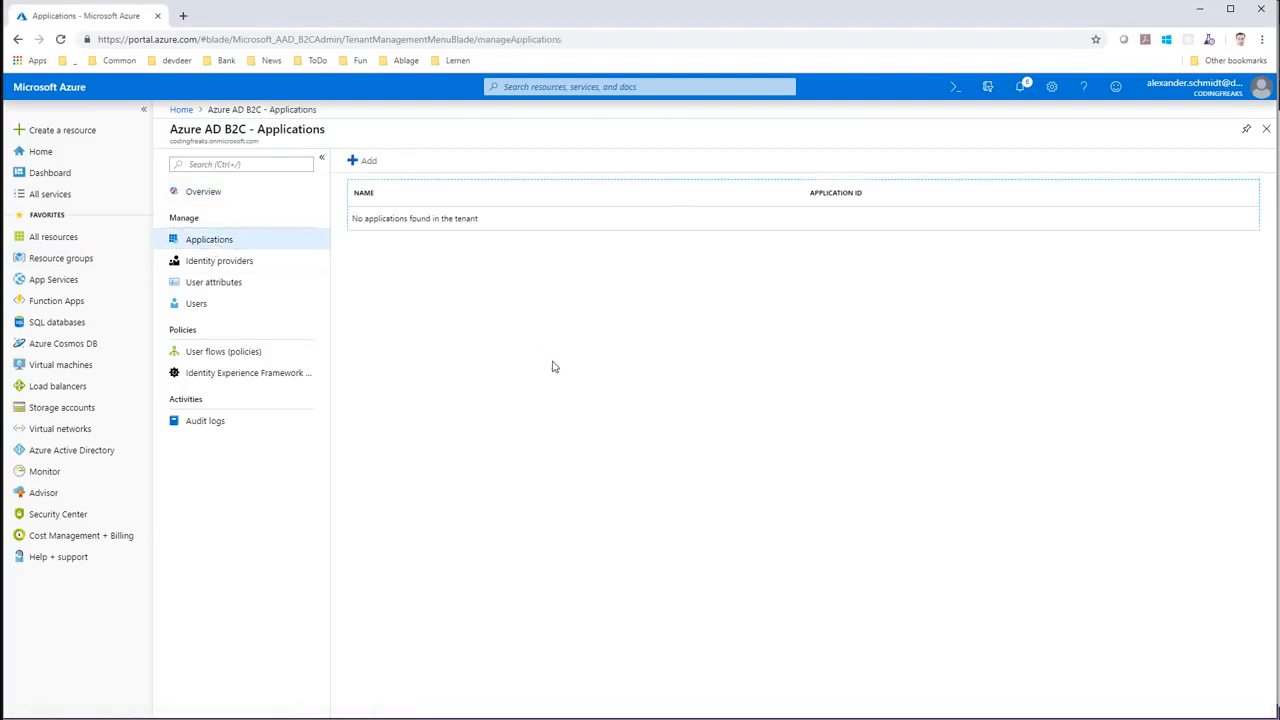
- Start a new B2C application named B2CSample that includes a web app / web API
click(364, 161)
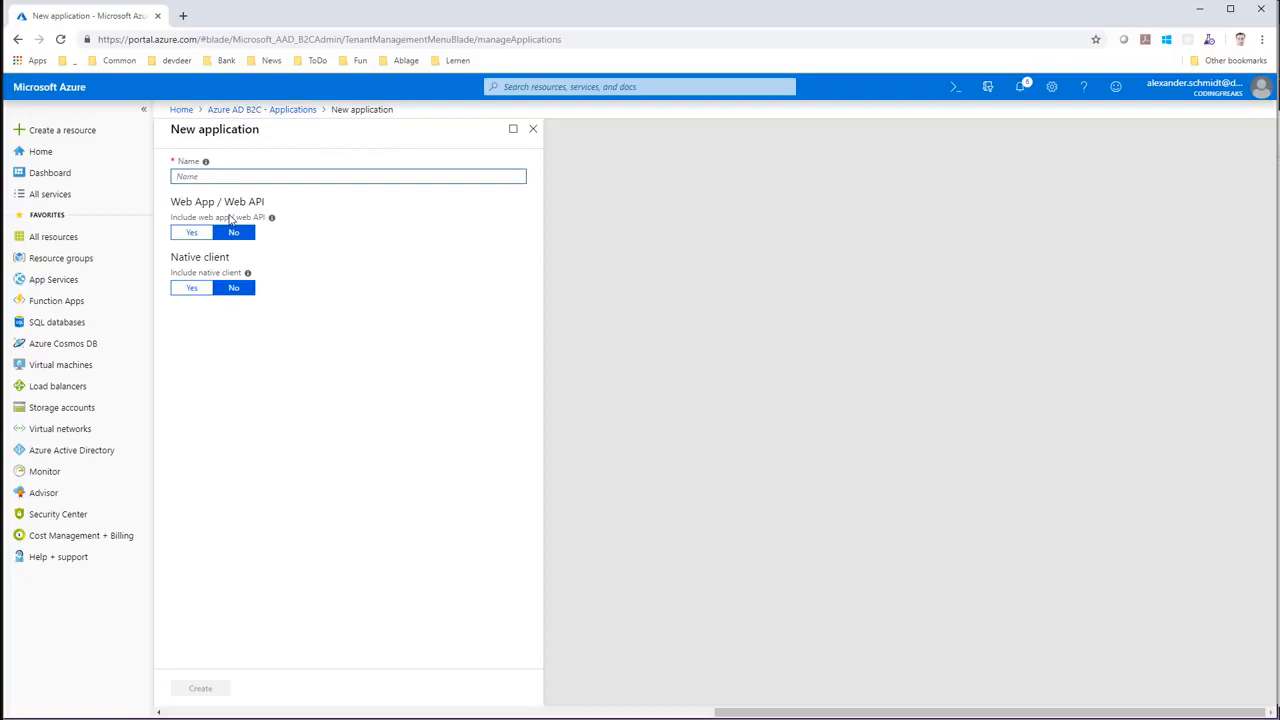
text(W)
text(2c)
text(Samplke)
text(e)
click(192, 234)
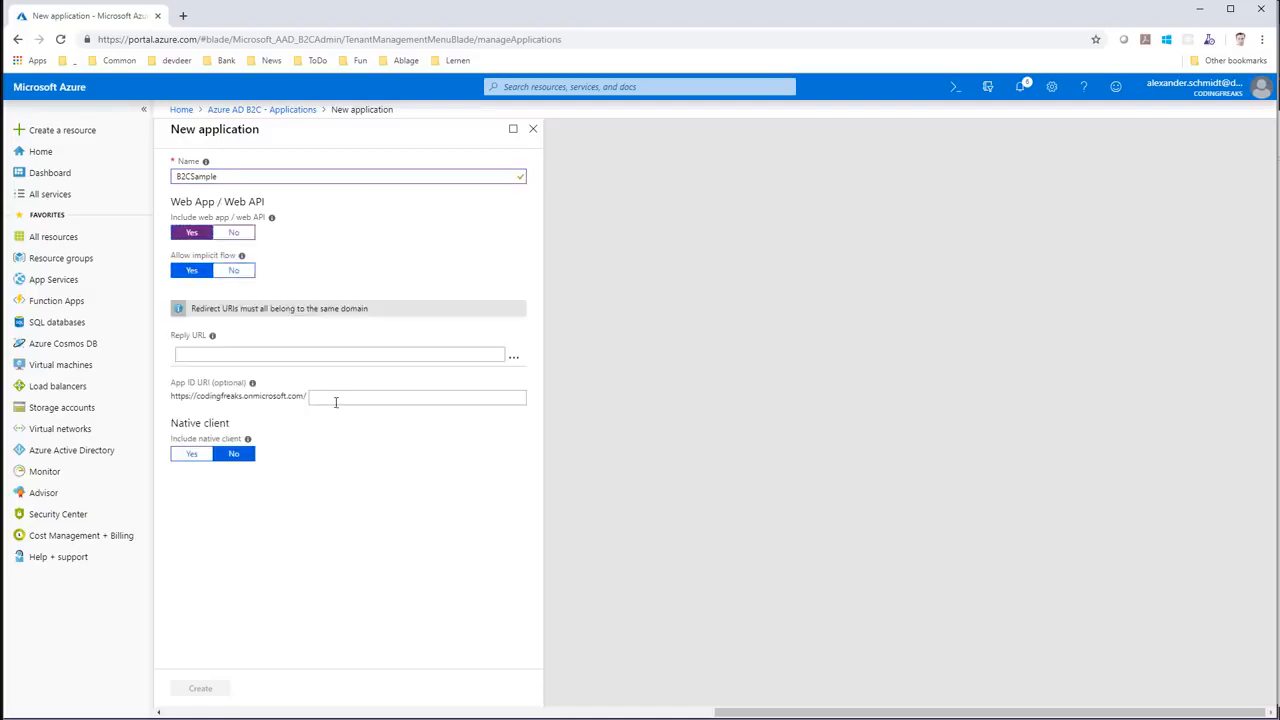
click(345, 351)
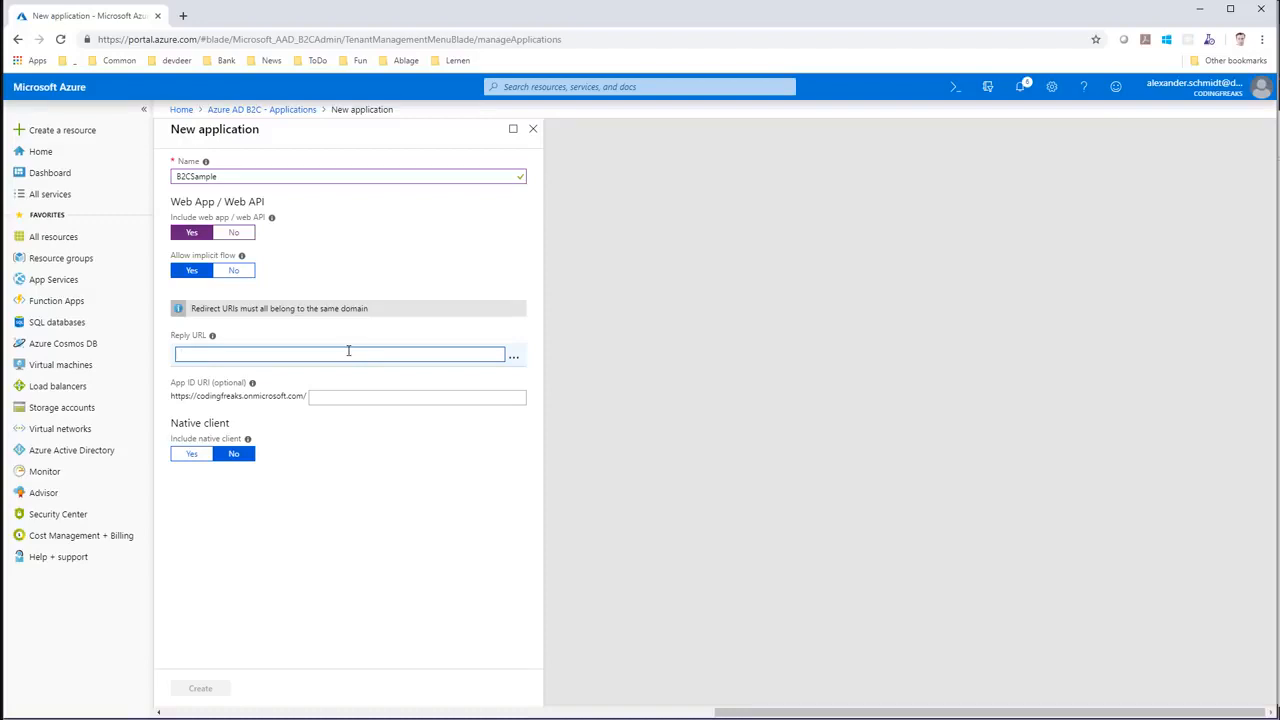
text(https)
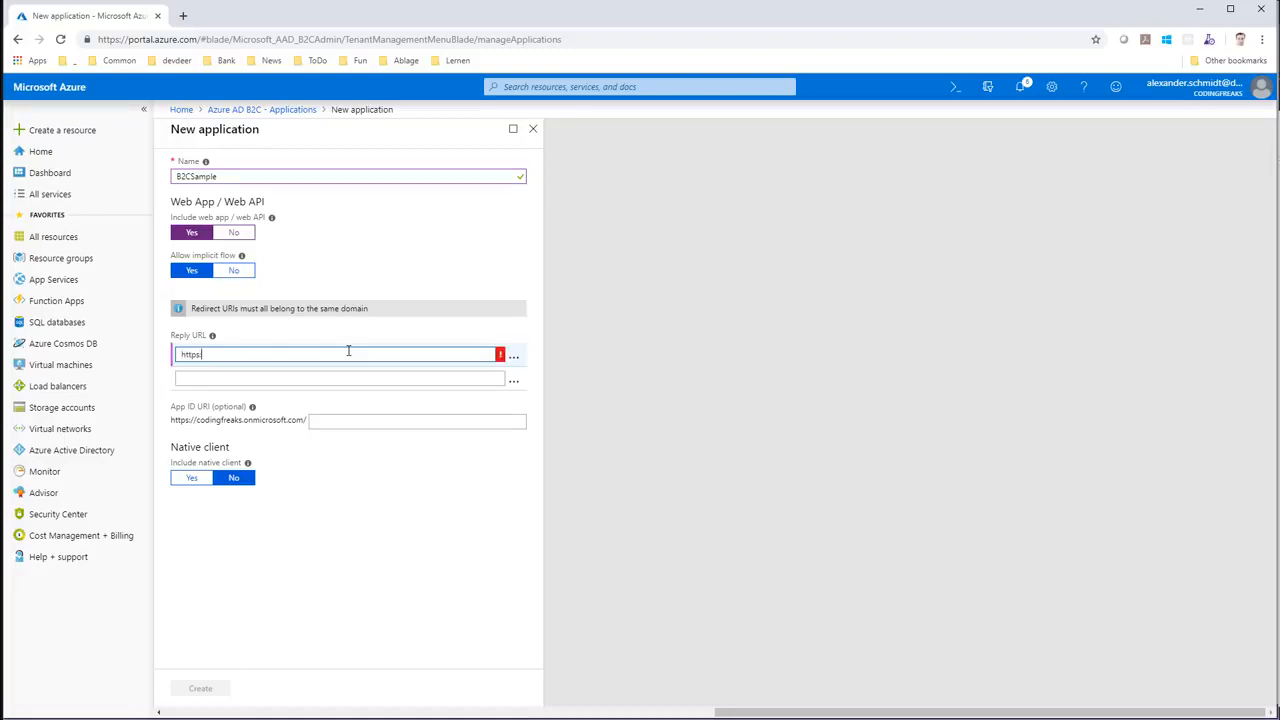
text(://loc)
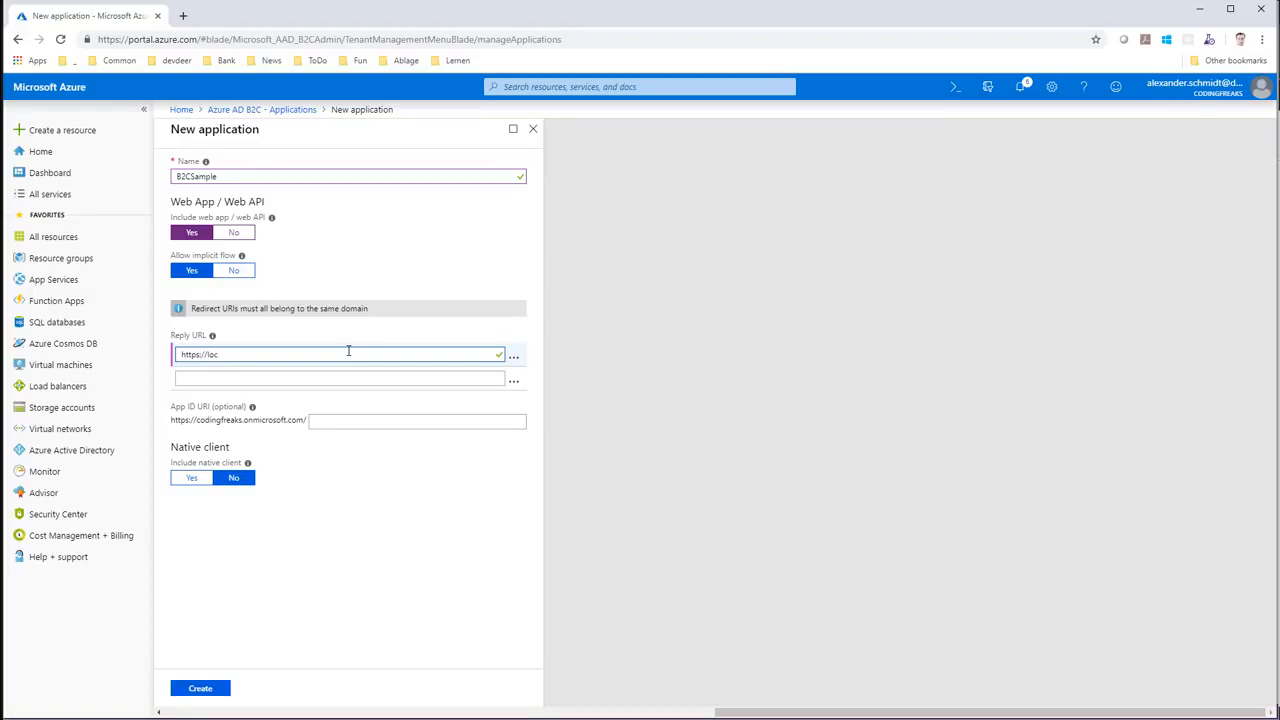
text(alhost)
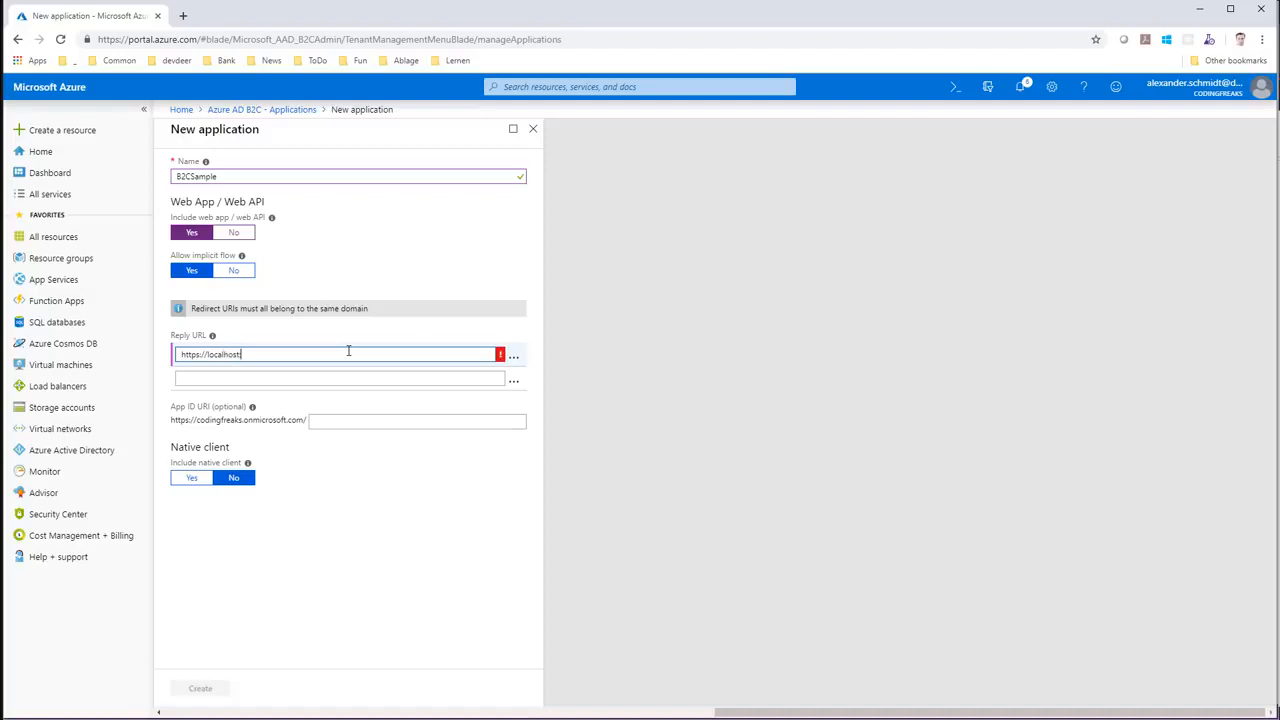
text(:409)
key(BackSpace)
key(BackSpace)
text(4)
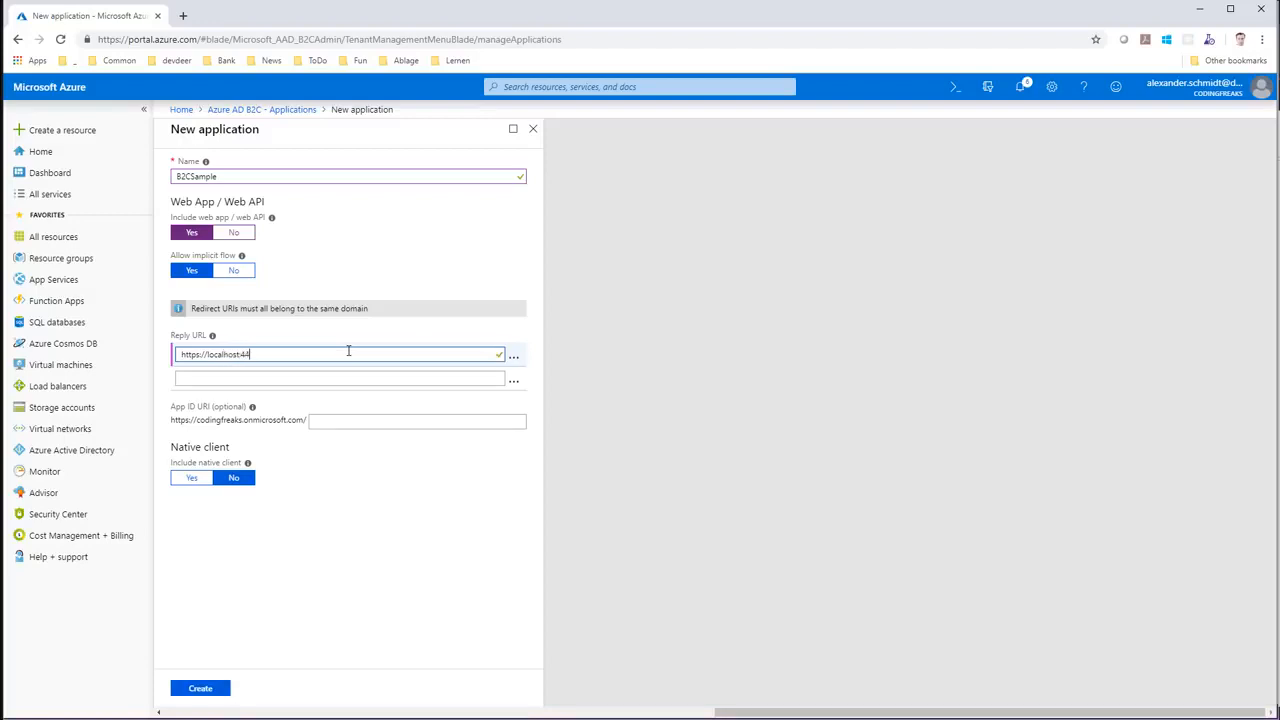
text(390)
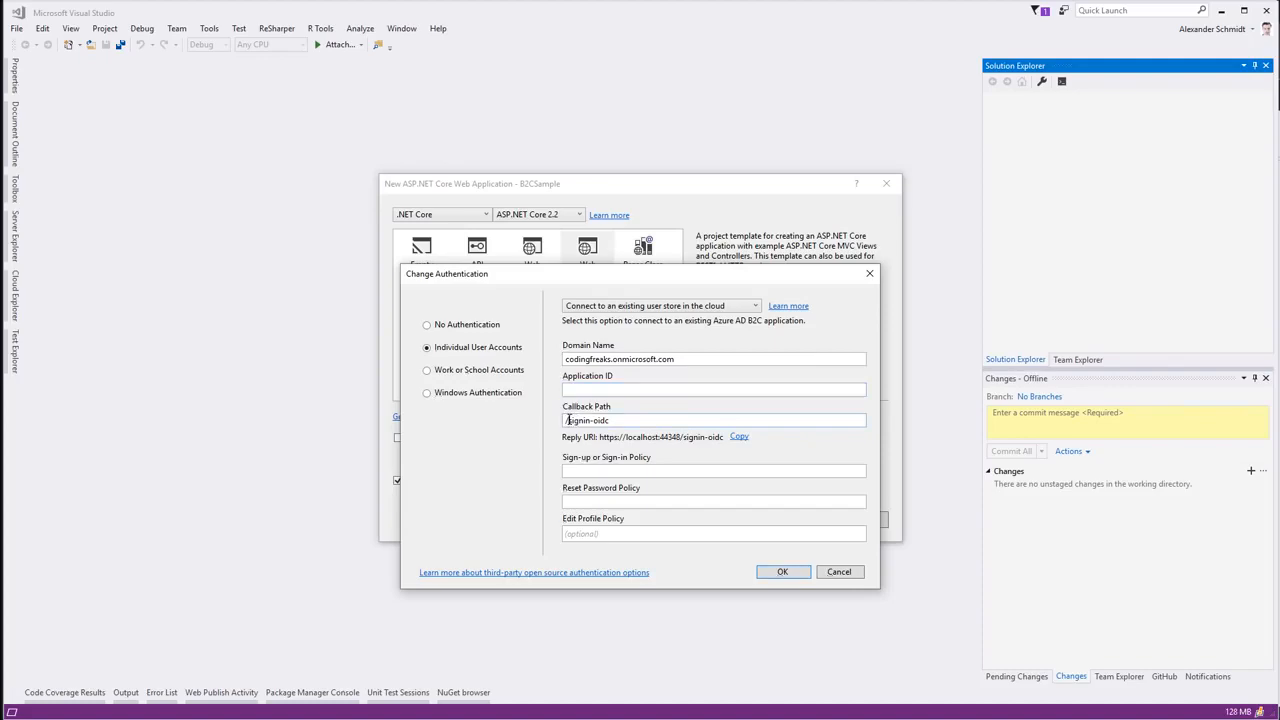
drag(567, 420, 618, 421)
key(ctrl+c)
key(alt+Tab)
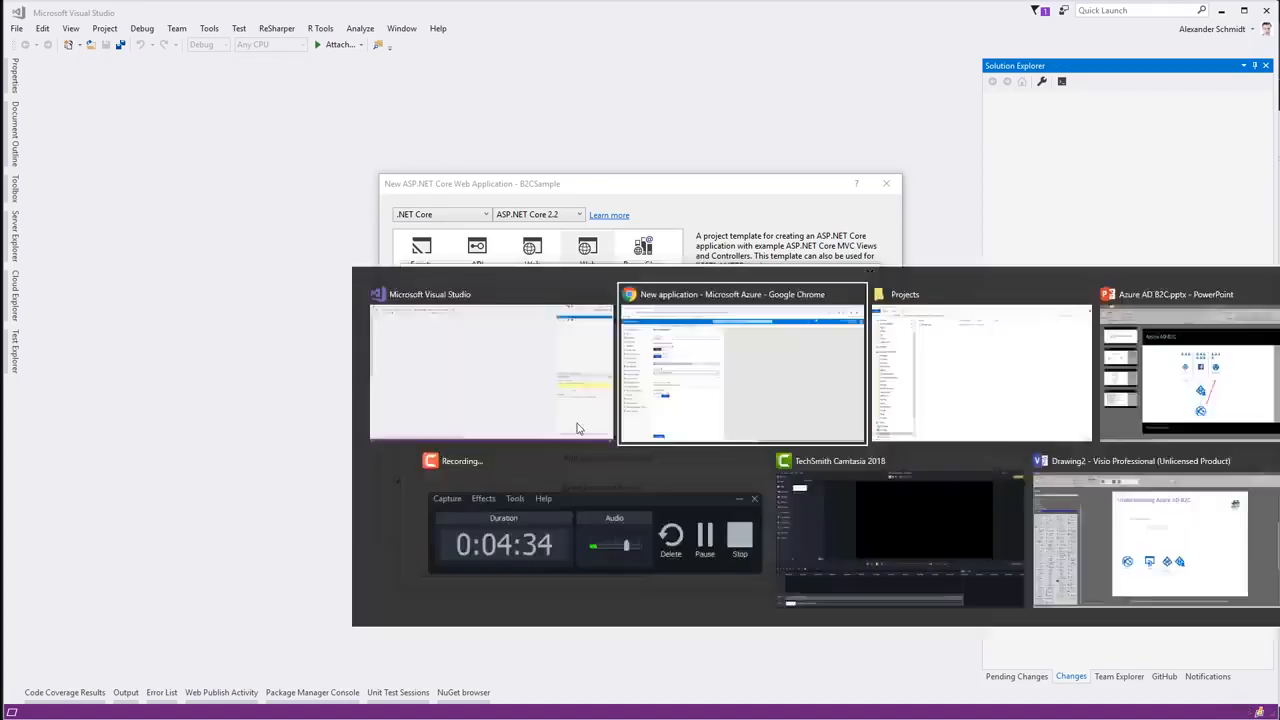
key(ctrl+v)
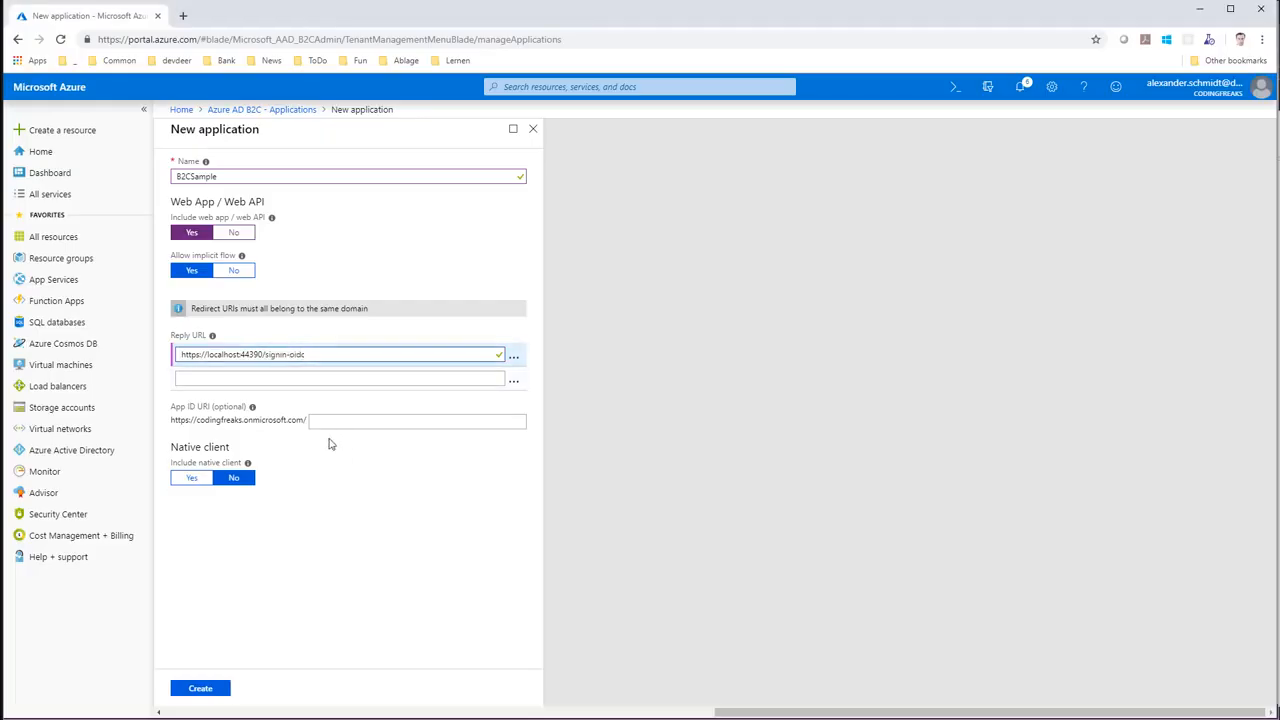
click(316, 378)
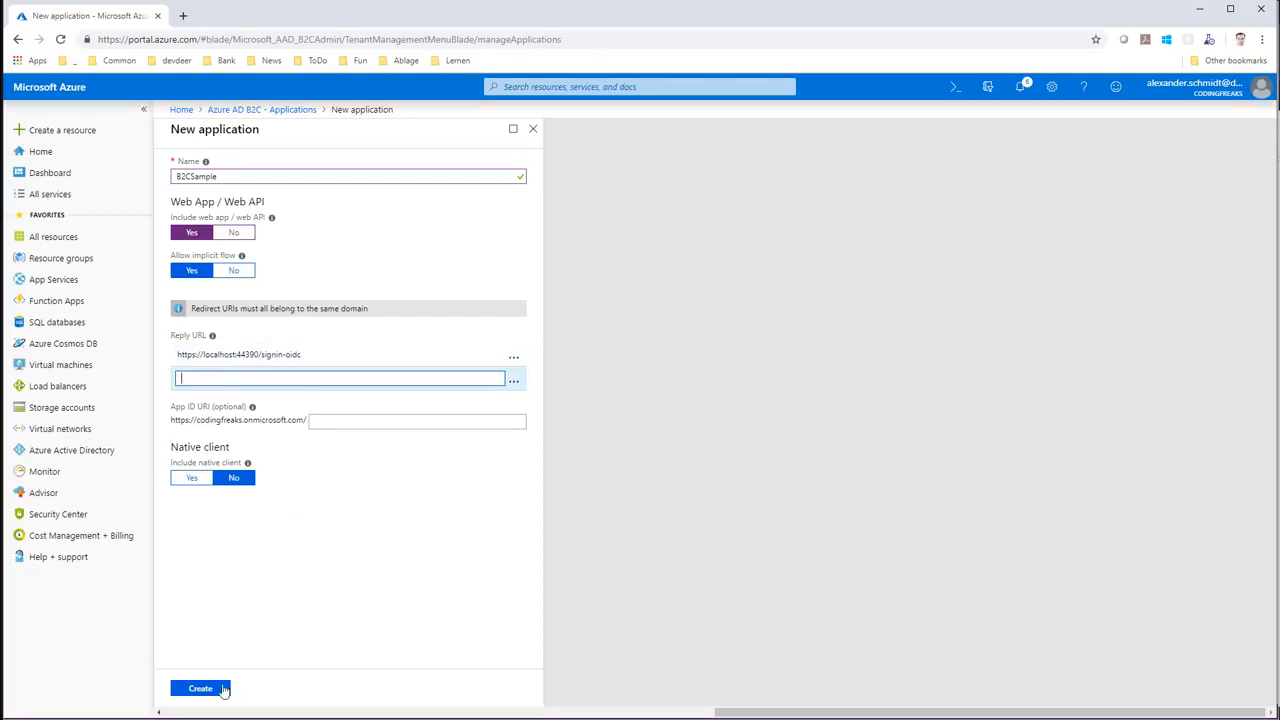
- Create the B2CSample app and paste its application ID into Visual Studio's Application ID field
click(200, 690)
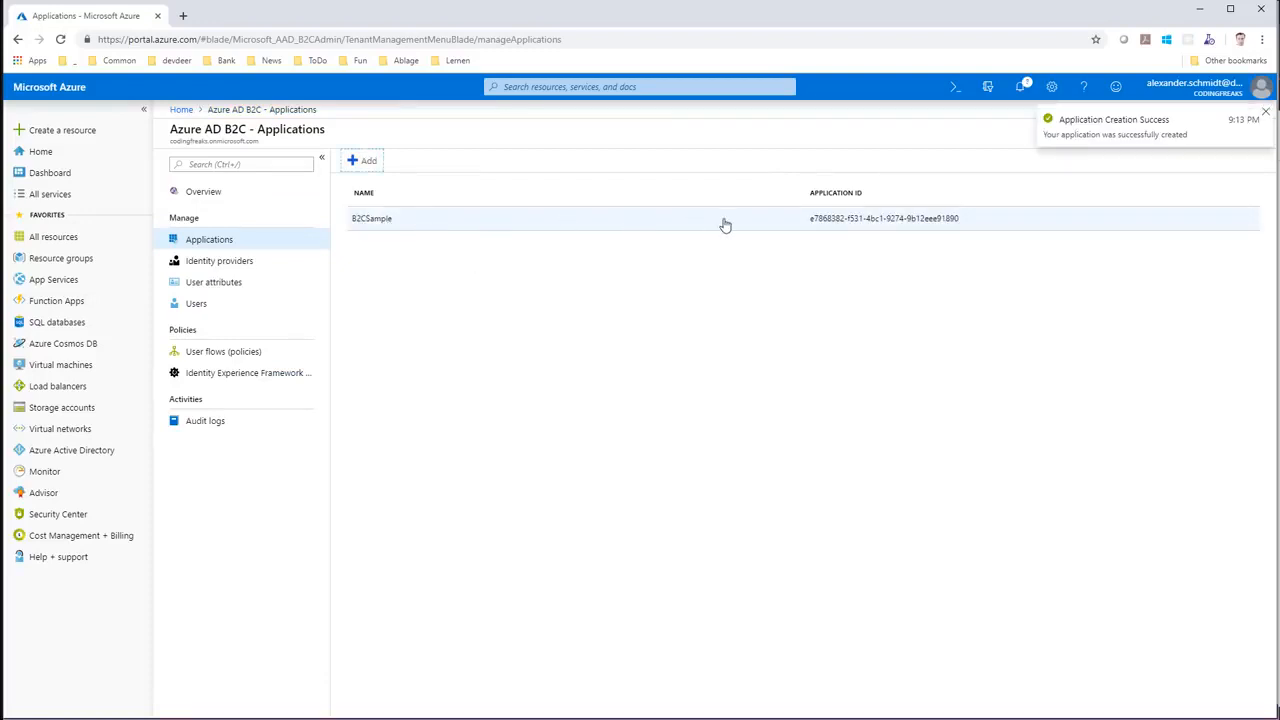
drag(809, 229, 962, 221)
key(ctrl+c)
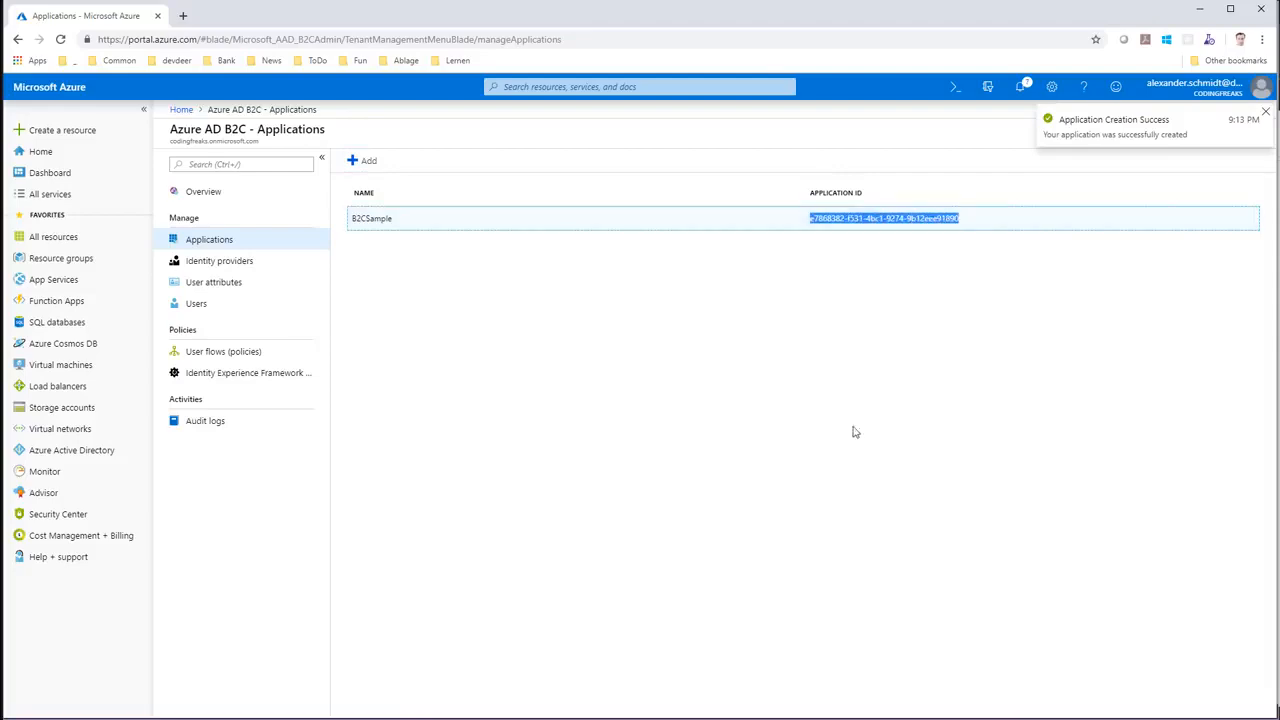
key(alt+Tab)
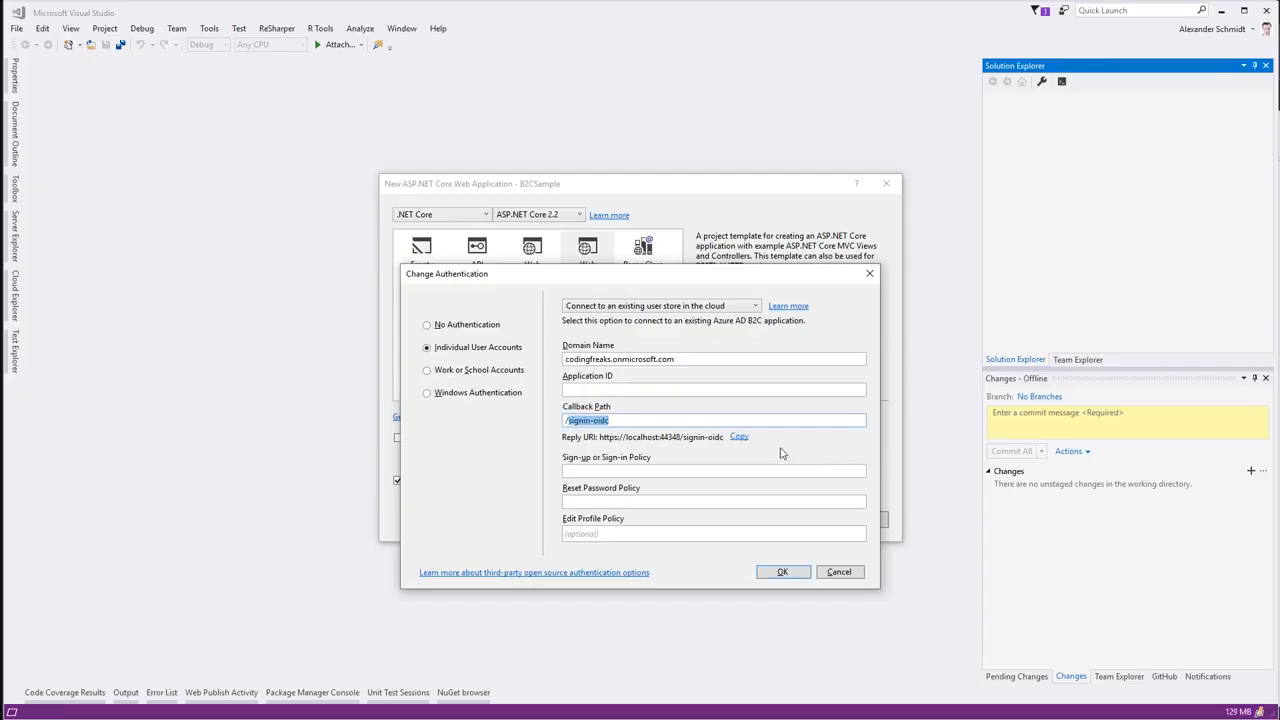
click(589, 389)
key(ctrl+v)
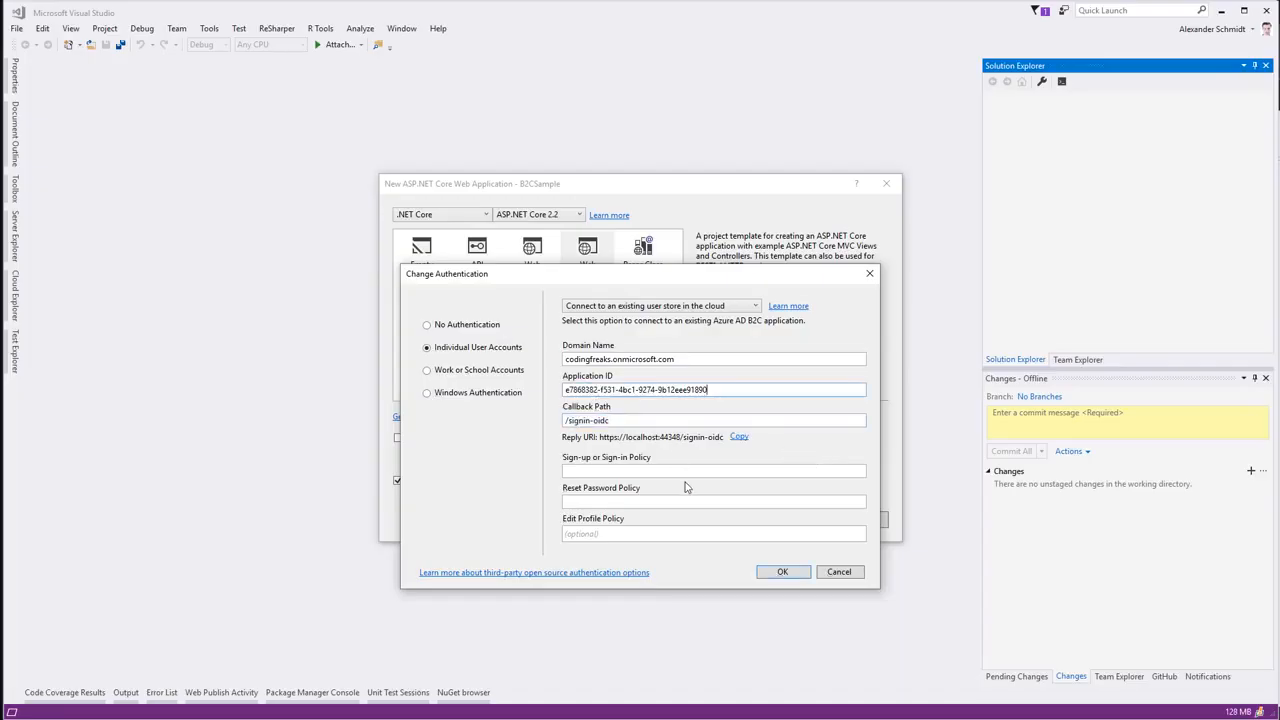
key(Tab)
key(Tab)
key(Tab)
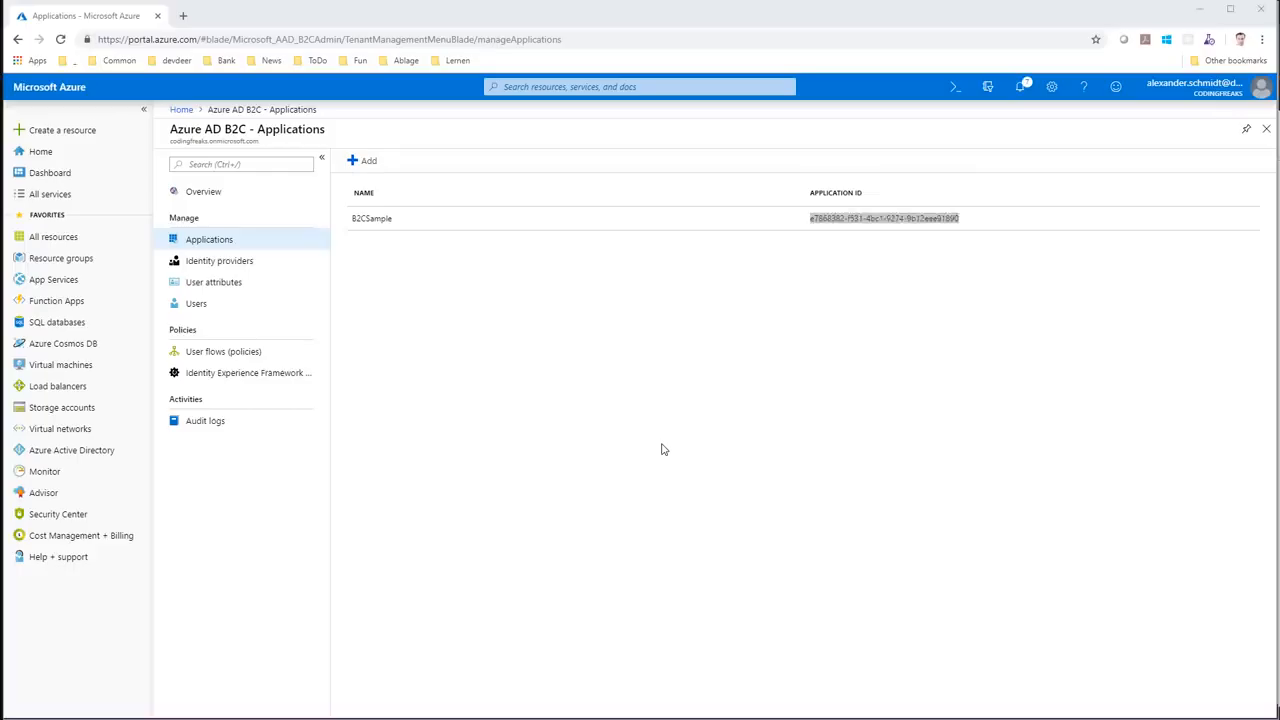
- Copy B2C_1_SignUpAndSignIn from User flows into the project's Sign-up or Sign-in Policy field
click(222, 351)
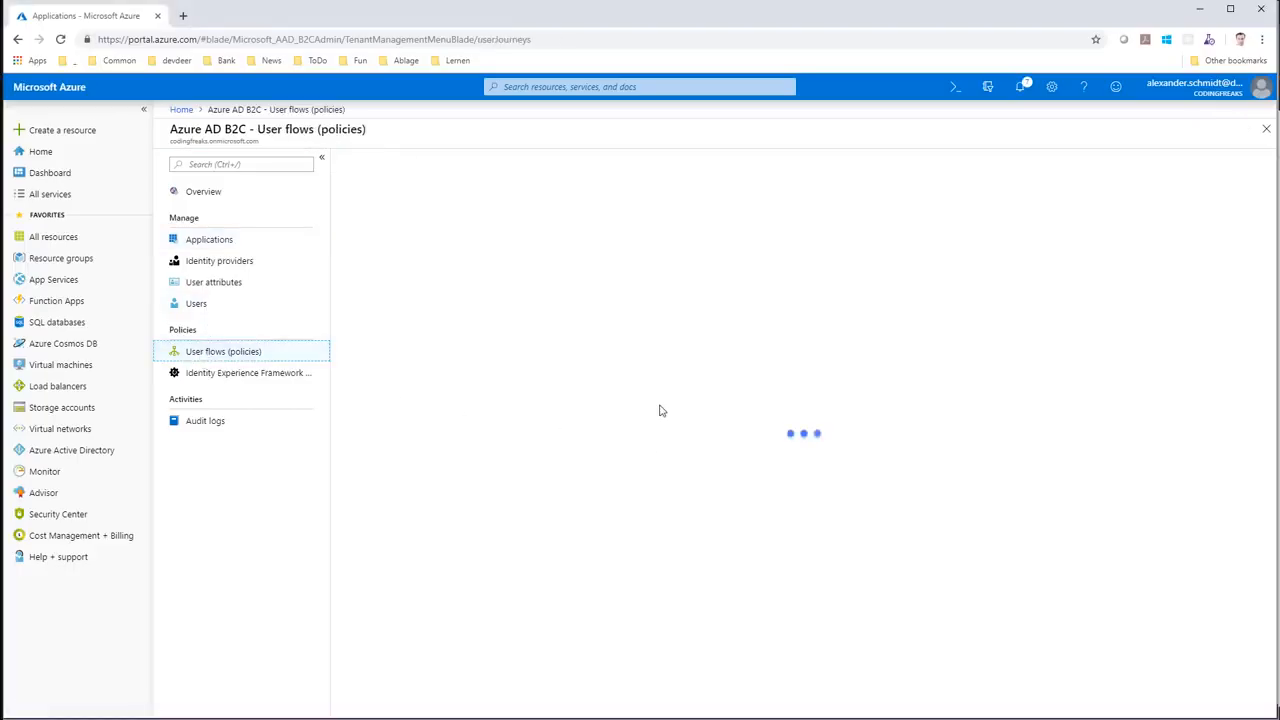
drag(444, 248, 349, 252)
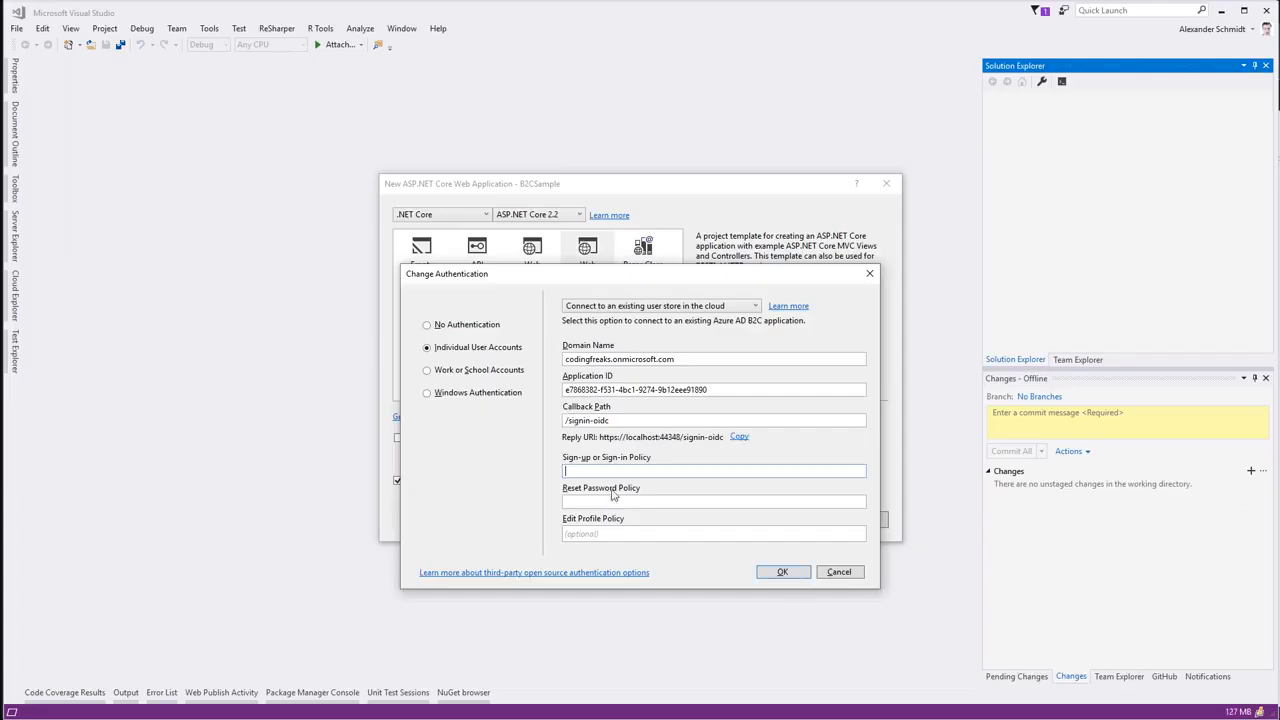
key(ctrl+v)
click(624, 503)
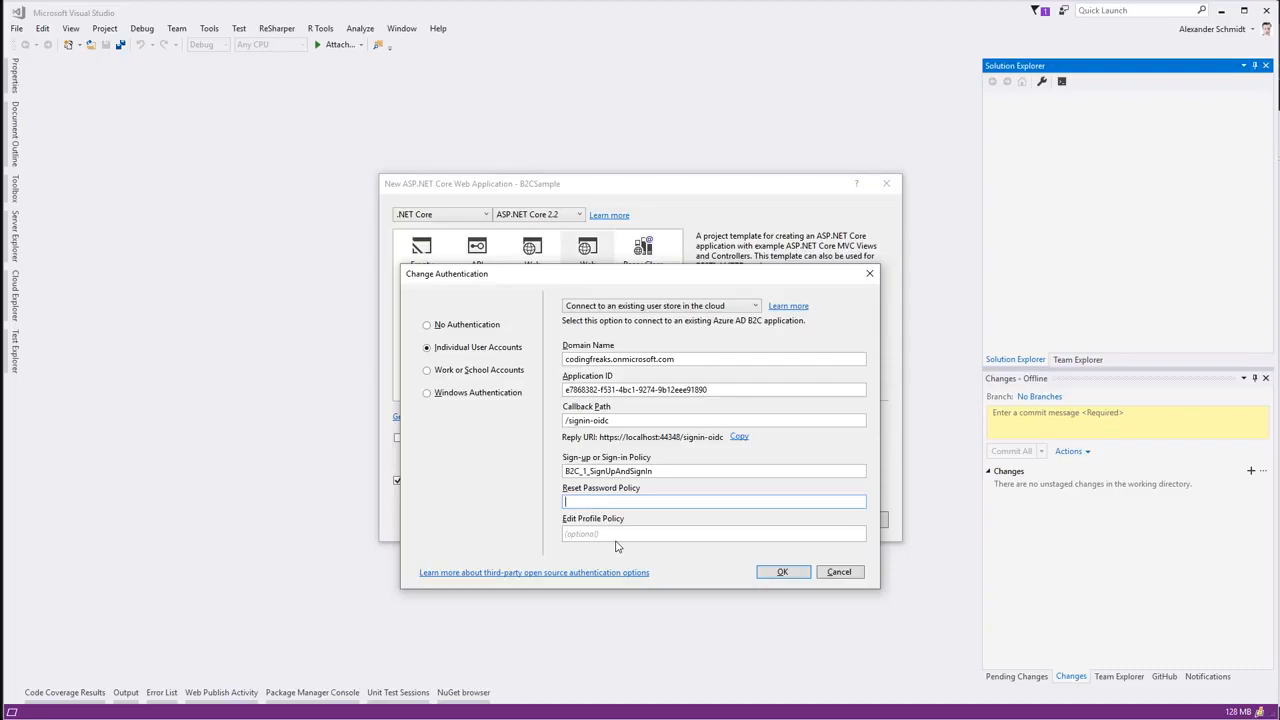
key(alt+Tab)
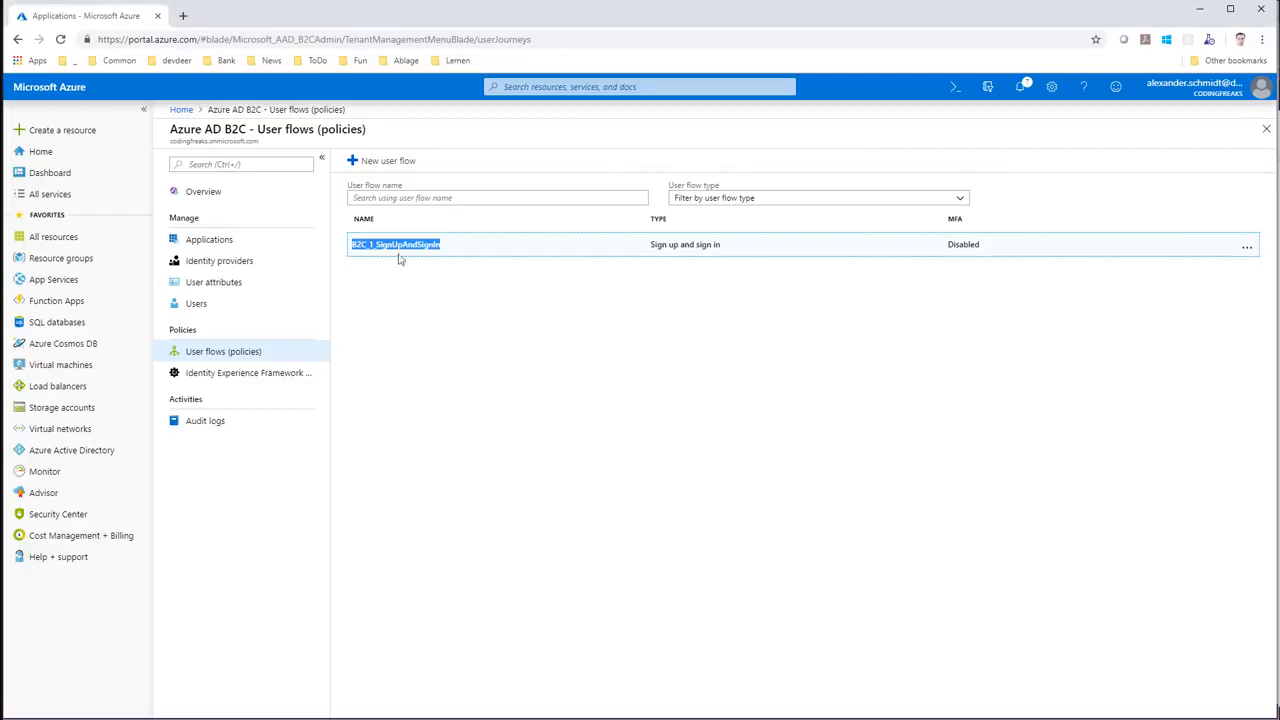
- Create a Password reset user flow named PasswordReset using email address, then copy B2C_1_PasswordReset
click(383, 166)
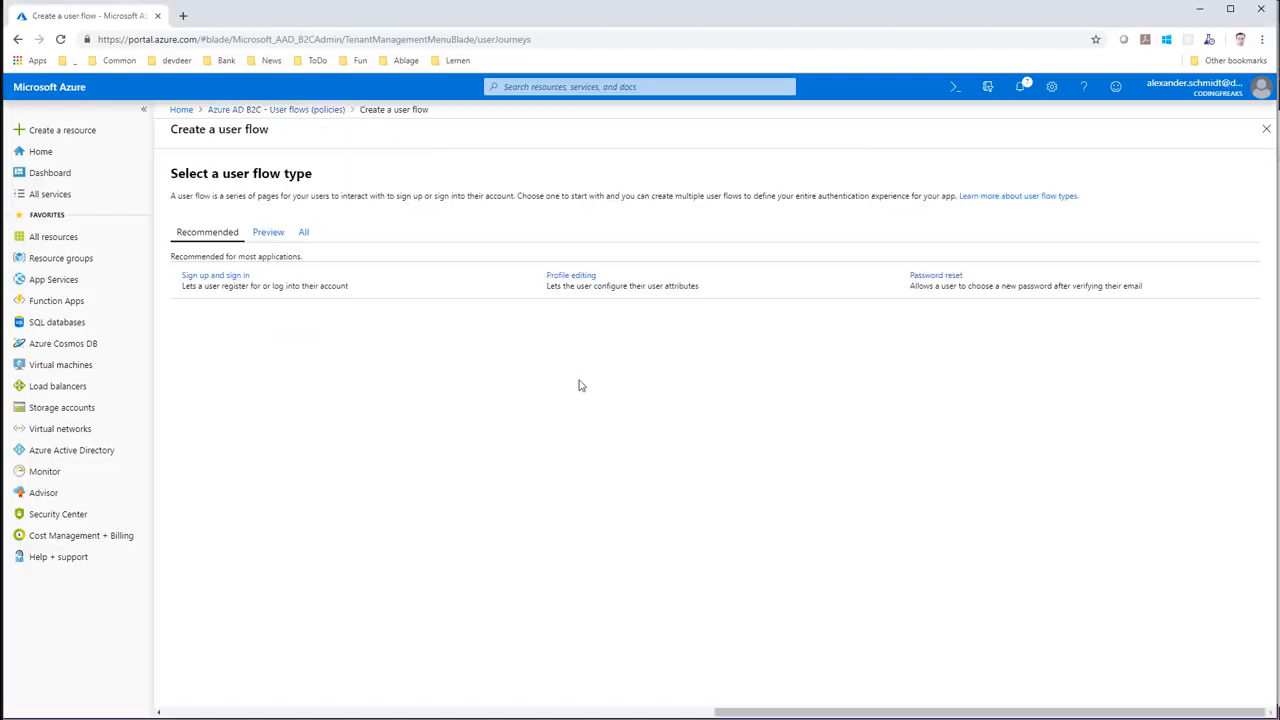
click(943, 283)
click(243, 250)
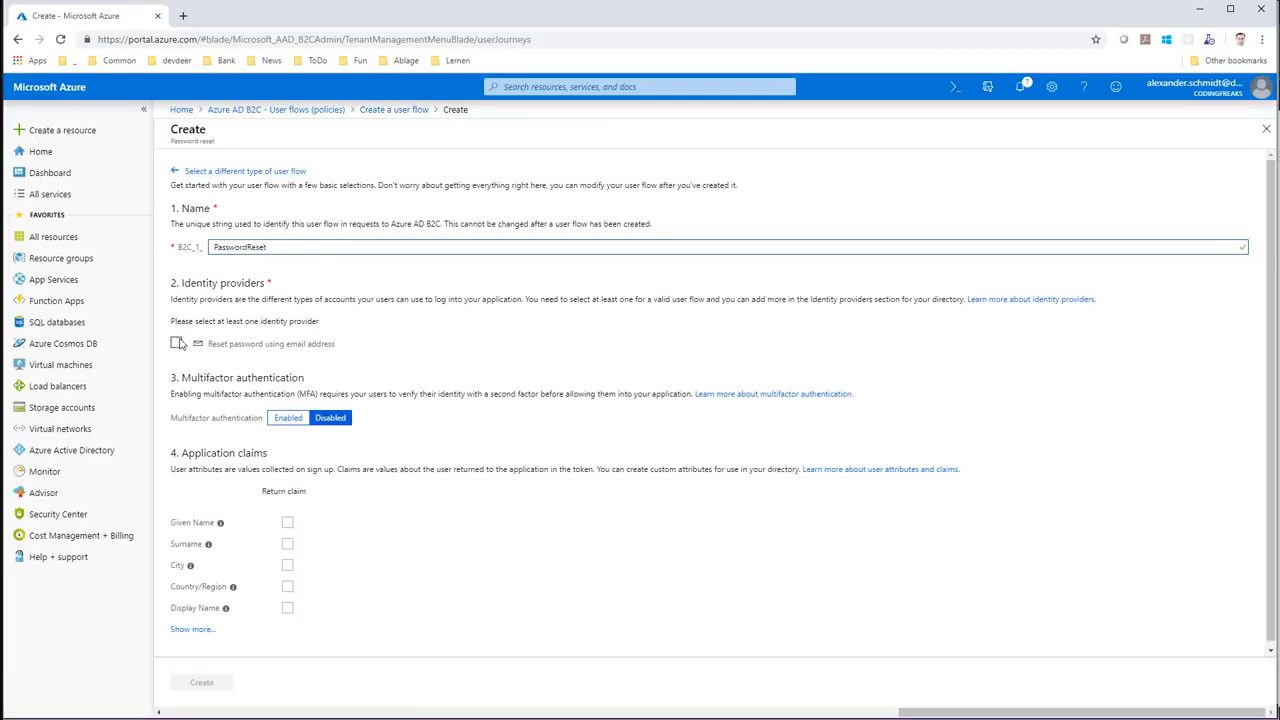
click(177, 344)
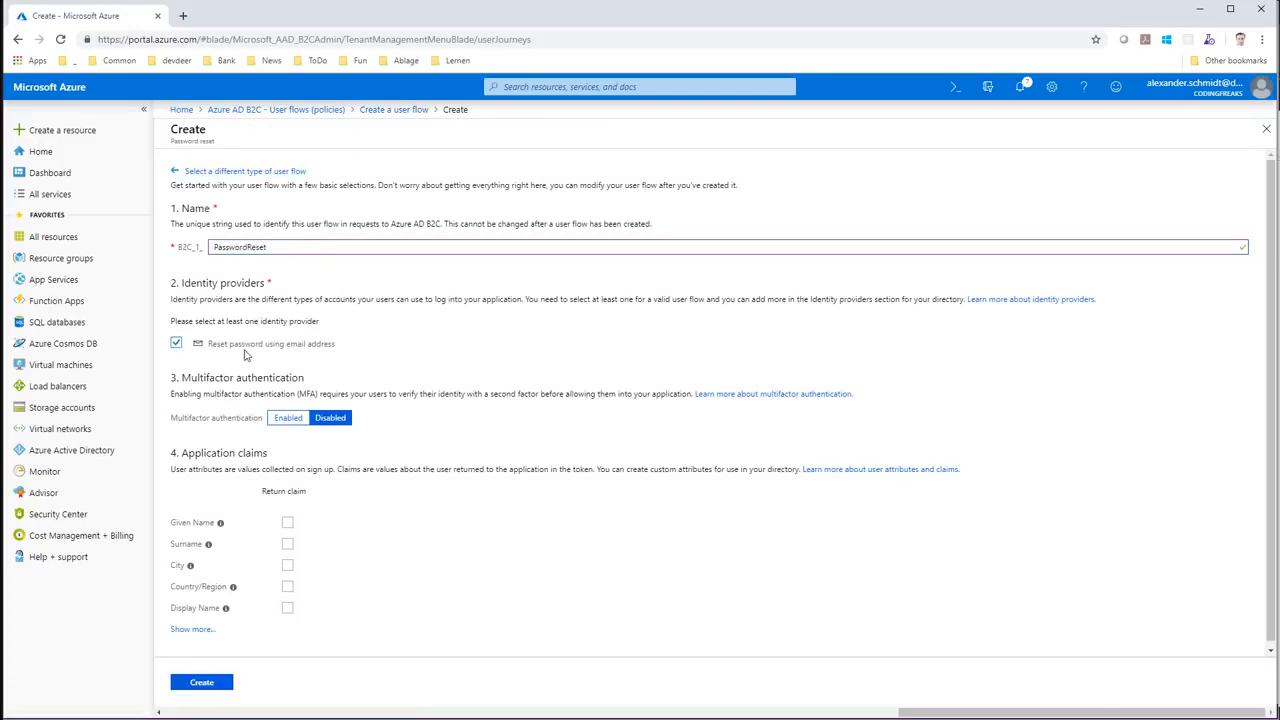
click(200, 683)
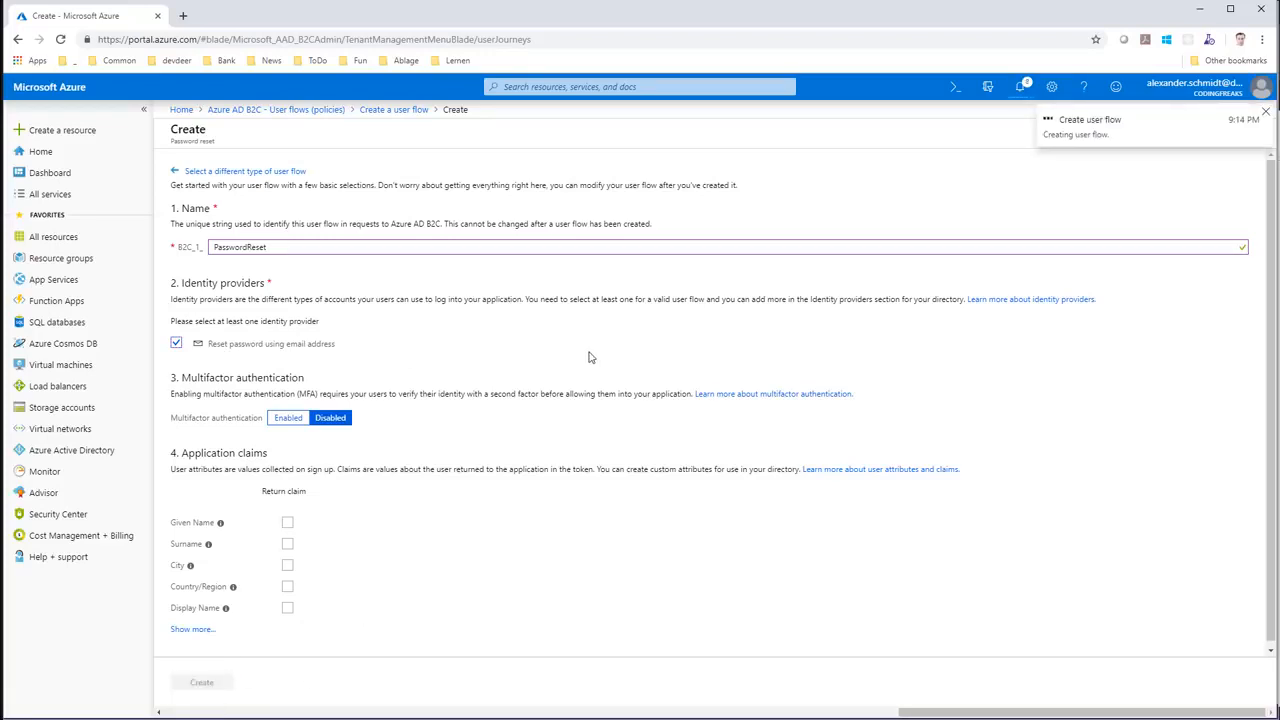
drag(434, 250, 358, 254)
key(ctrl+c)
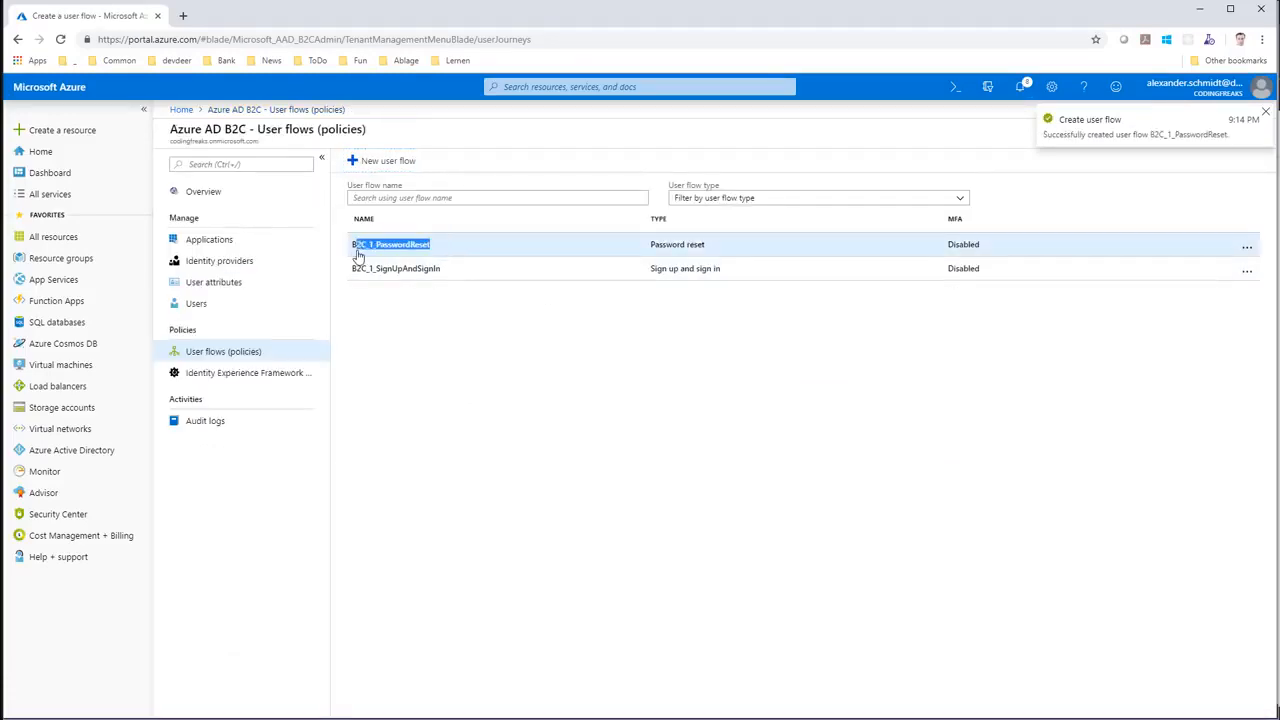
- Enter B2C_1_PasswordReset as the Reset Password Policy and confirm both dialogs to create B2CSample
key(alt+Tab)
key(ctrl+v)
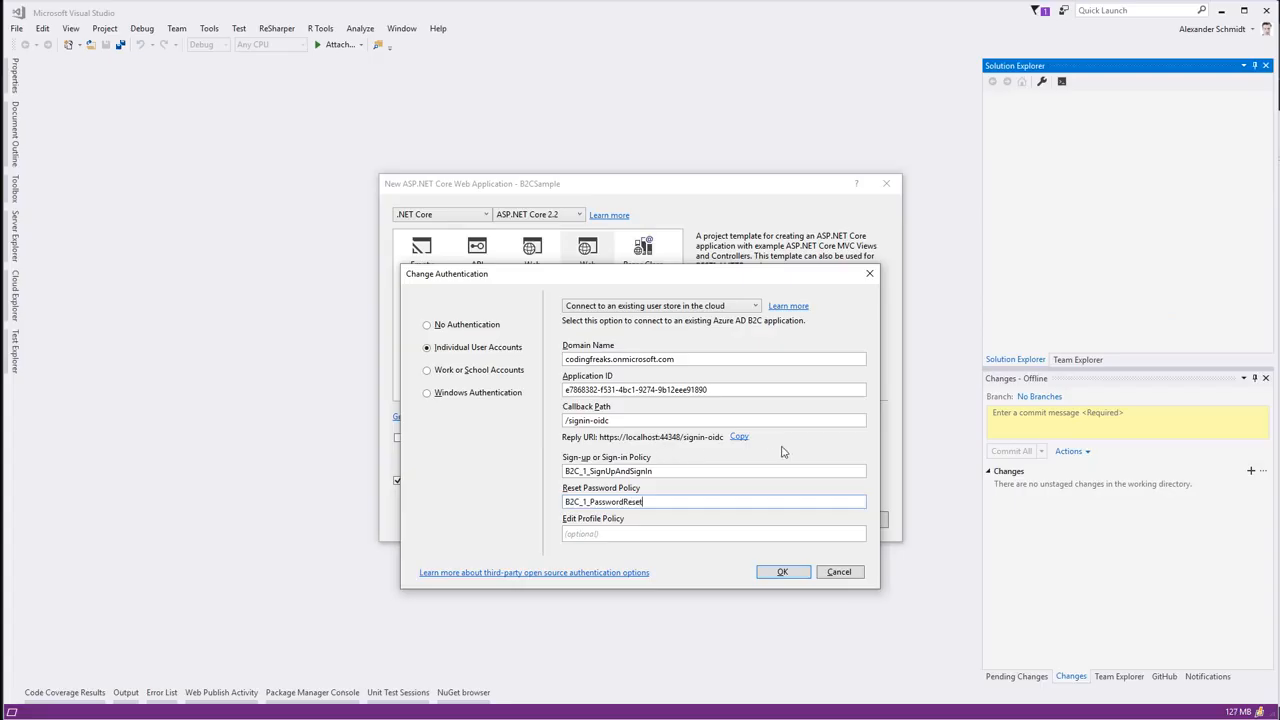
click(595, 535)
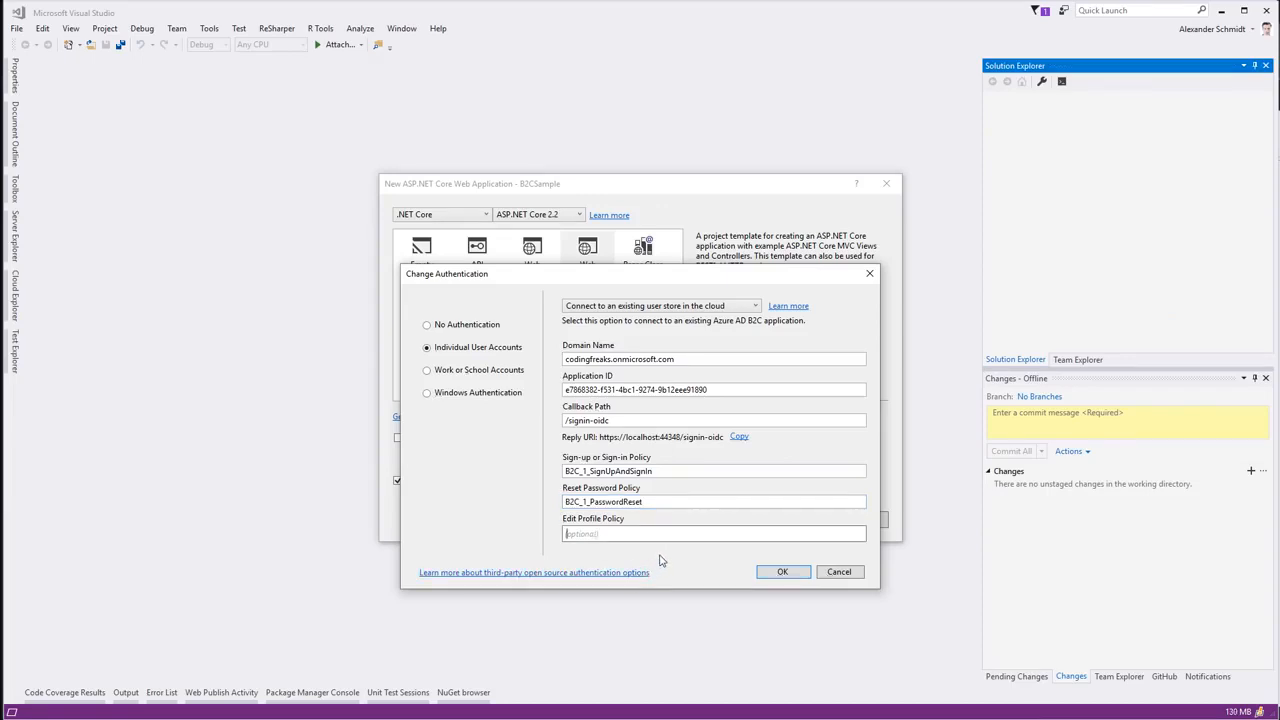
drag(666, 275, 666, 229)
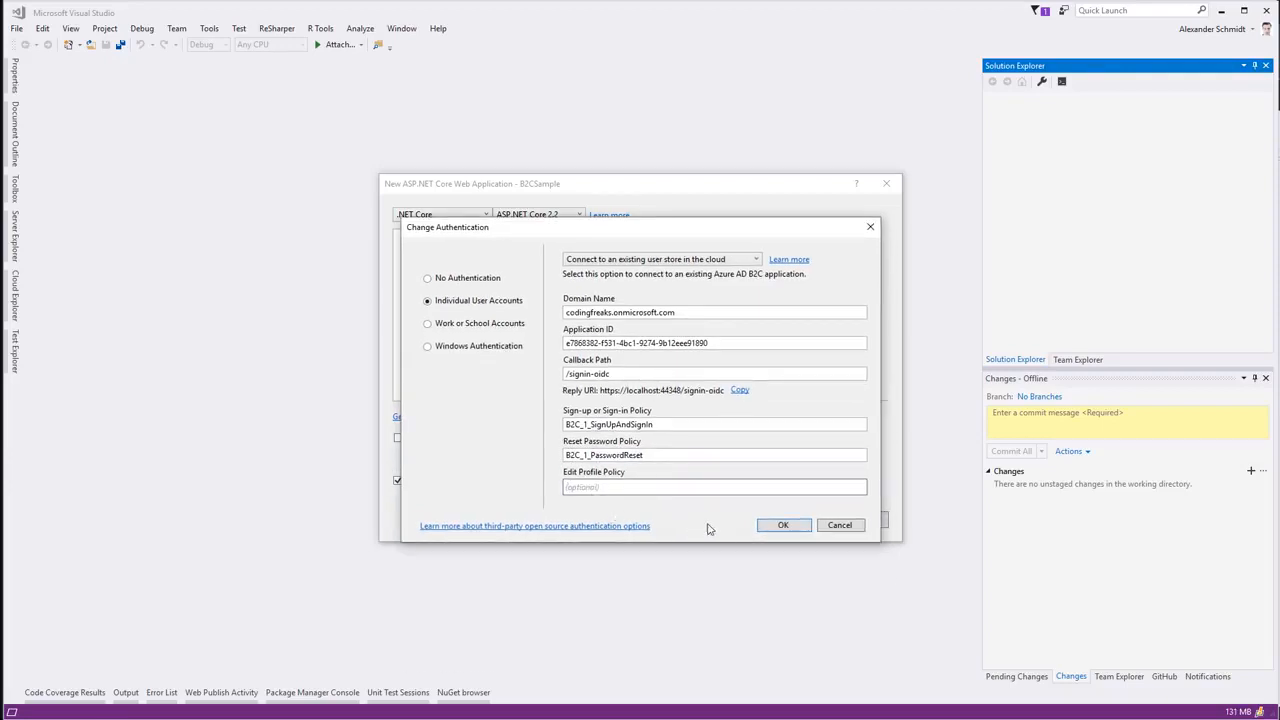
click(786, 527)
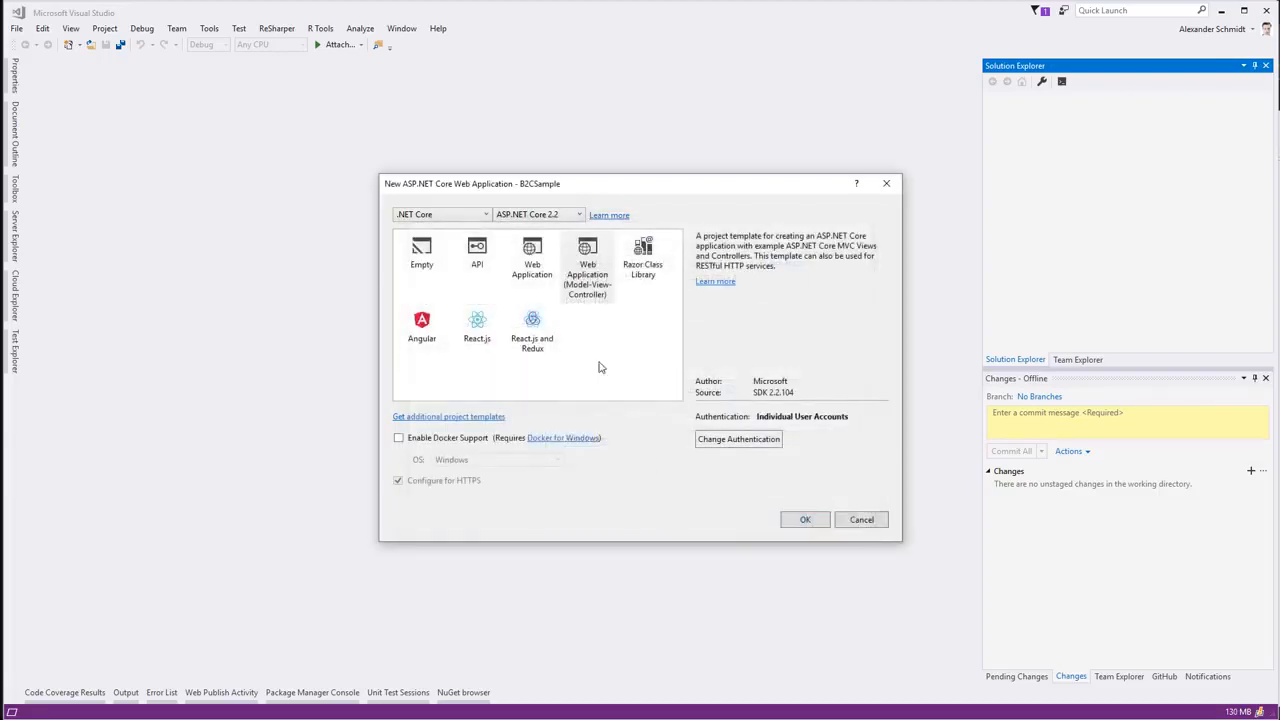
click(805, 519)
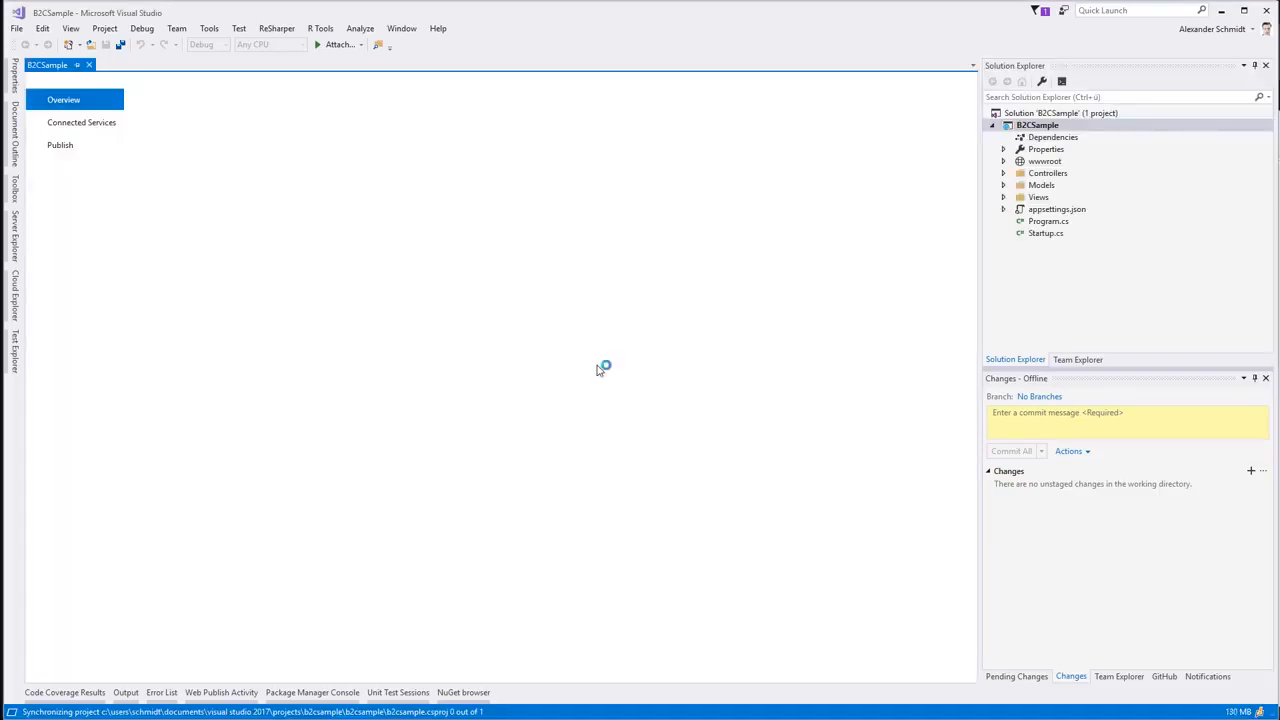
click(89, 65)
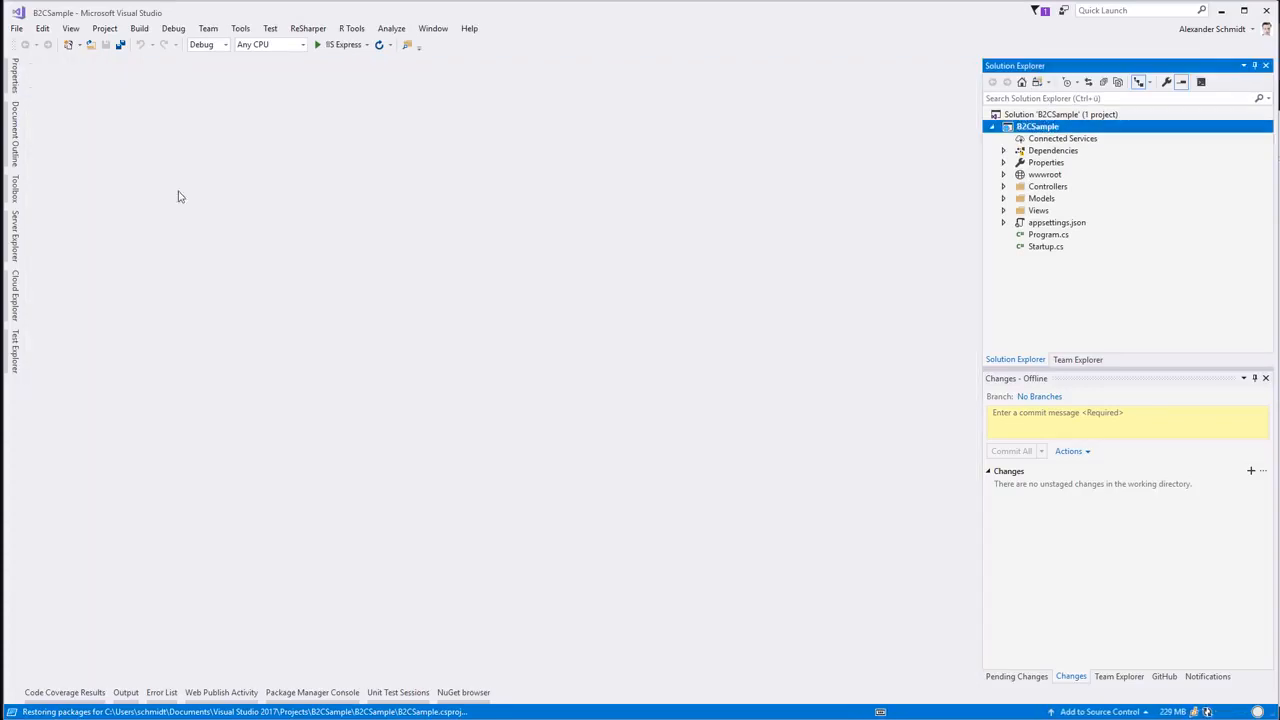
click(1040, 224)
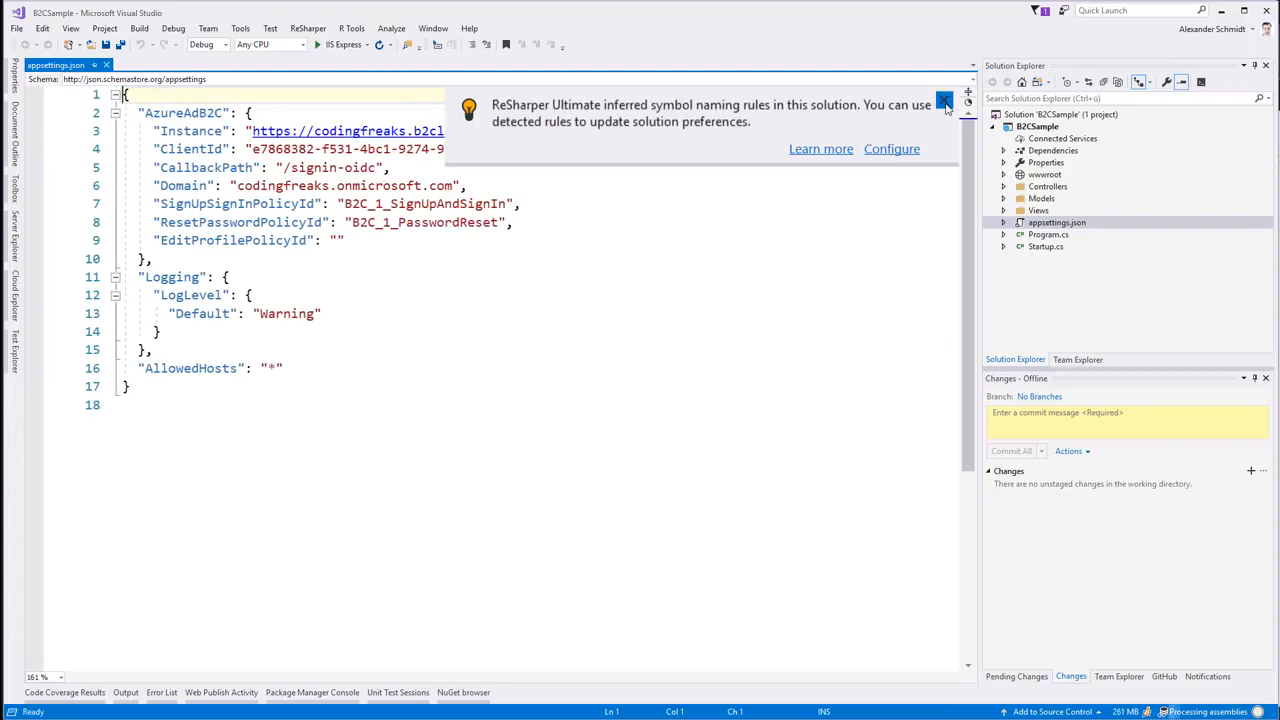
click(944, 101)
drag(139, 114, 236, 114)
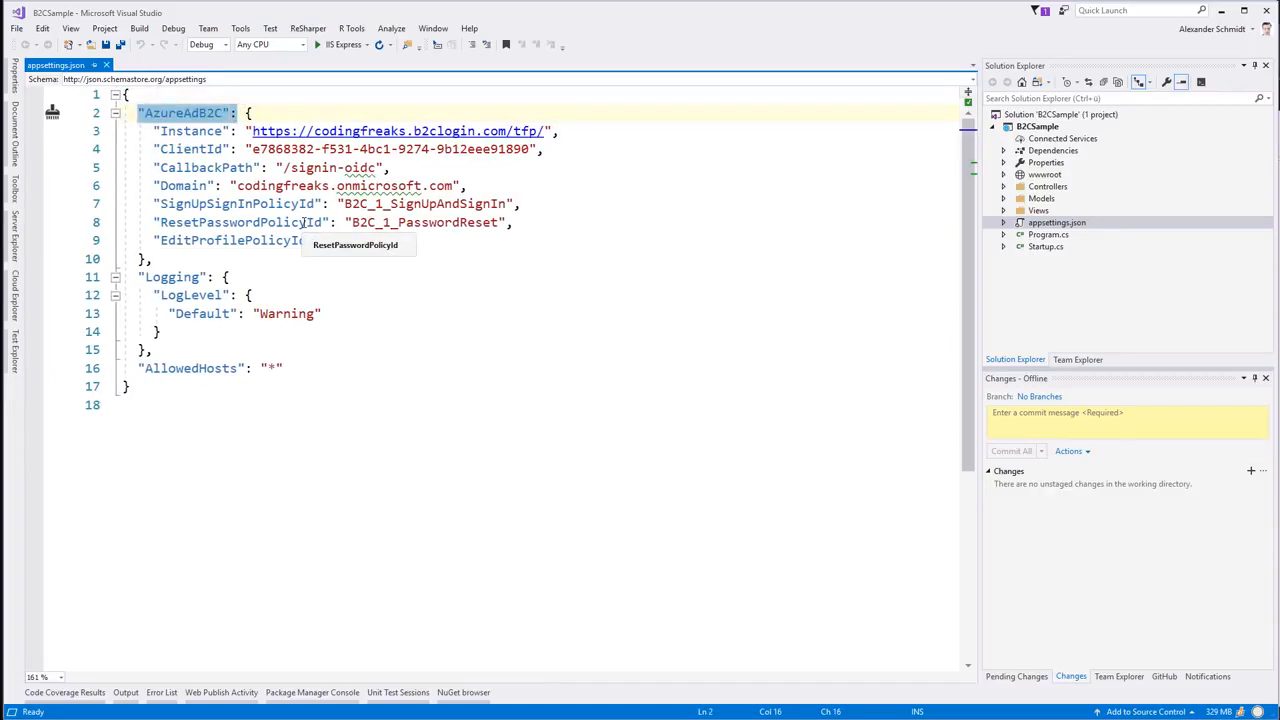
drag(152, 131, 345, 241)
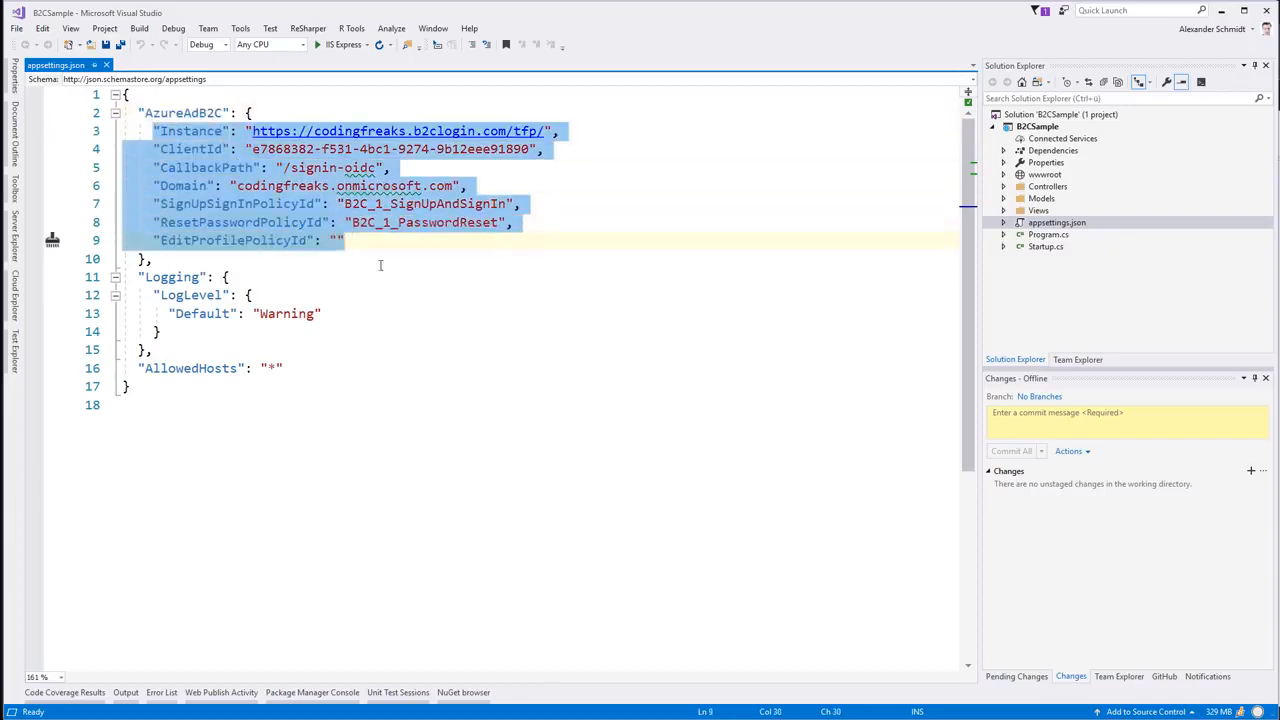
click(432, 245)
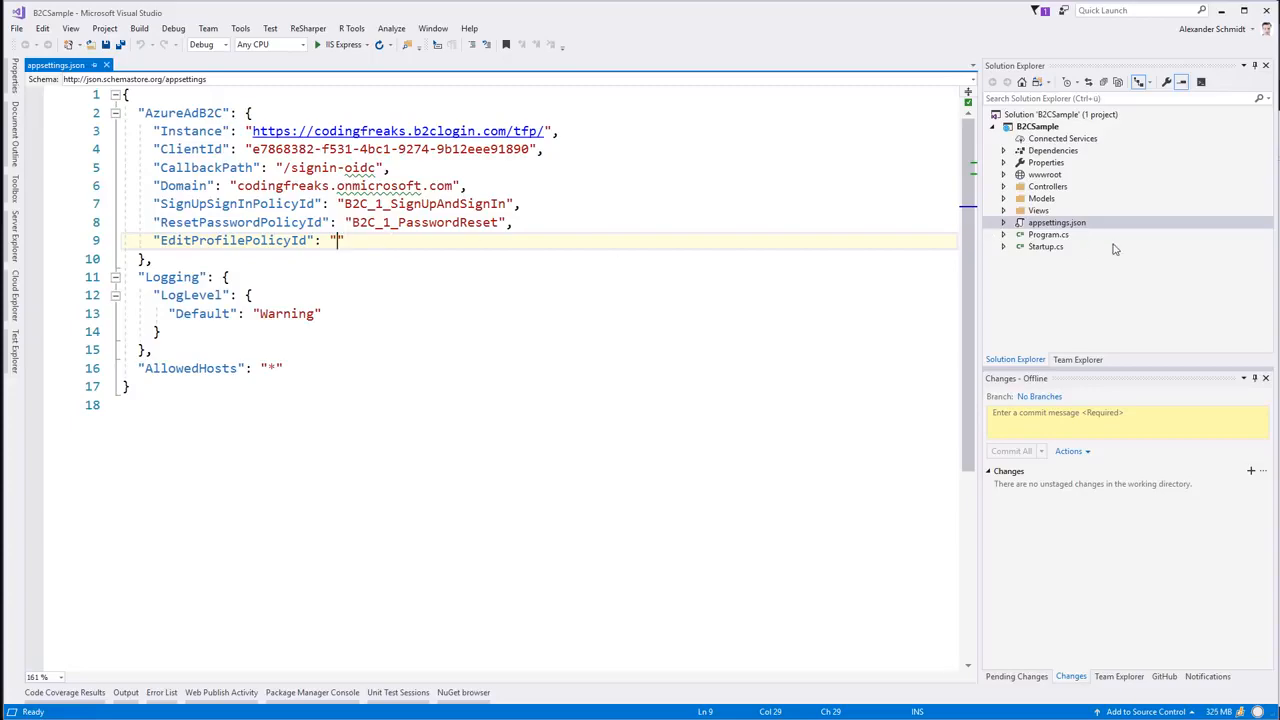
- Open Startup.cs and examine the AddAzureADB2C authentication service registration
double_click(1050, 246)
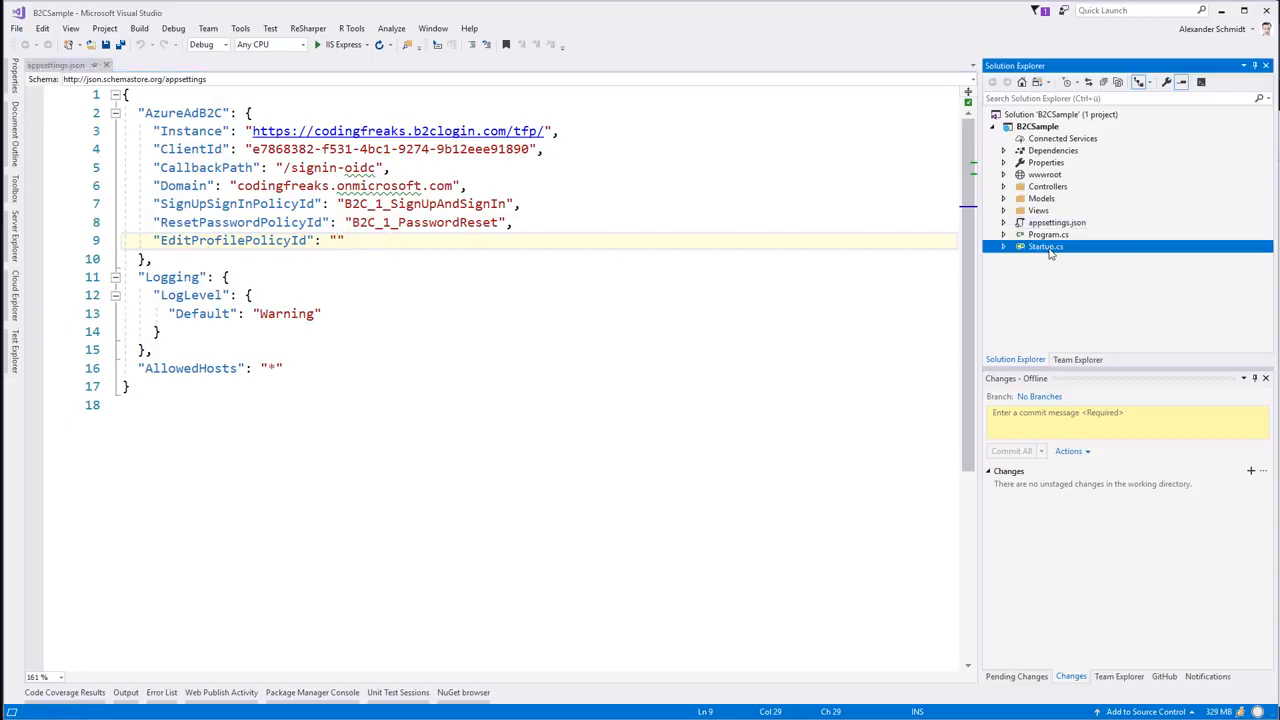
scroll(600, 350, down, 3)
scroll(600, 350, down, 4)
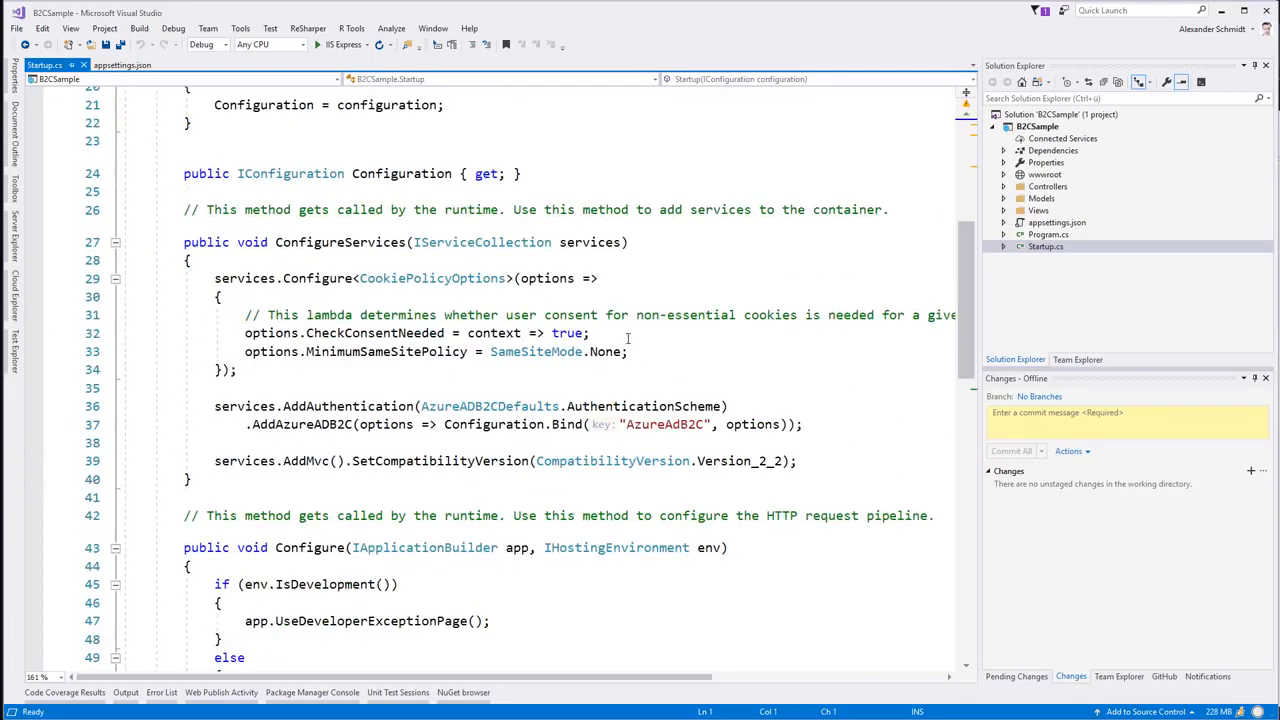
drag(212, 411, 805, 426)
click(818, 428)
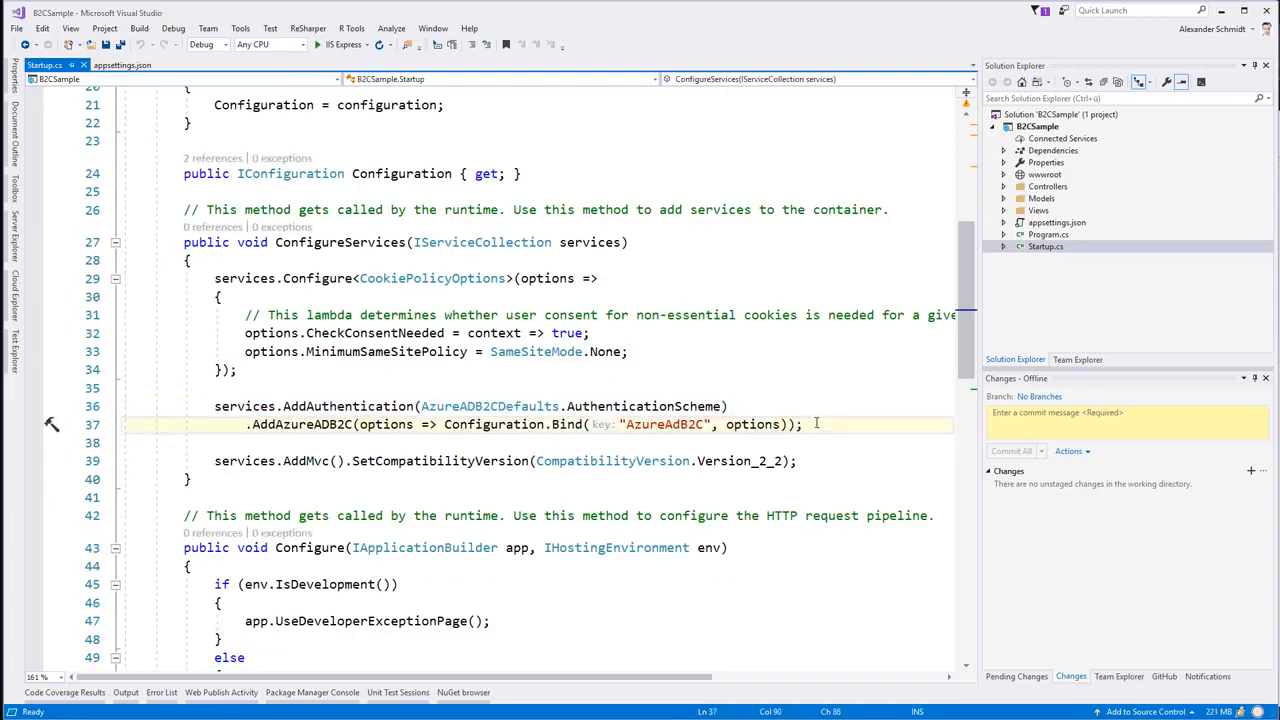
mouse_move(307, 424)
drag(268, 424, 352, 426)
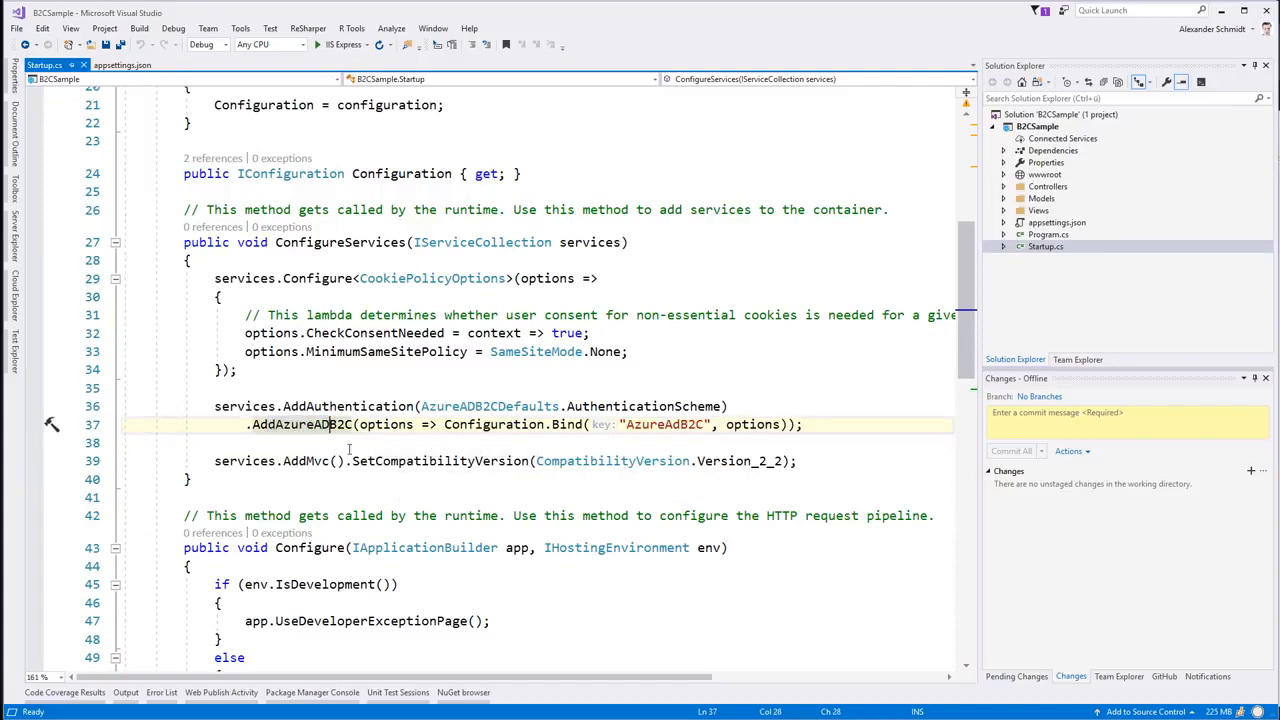
mouse_move(333, 427)
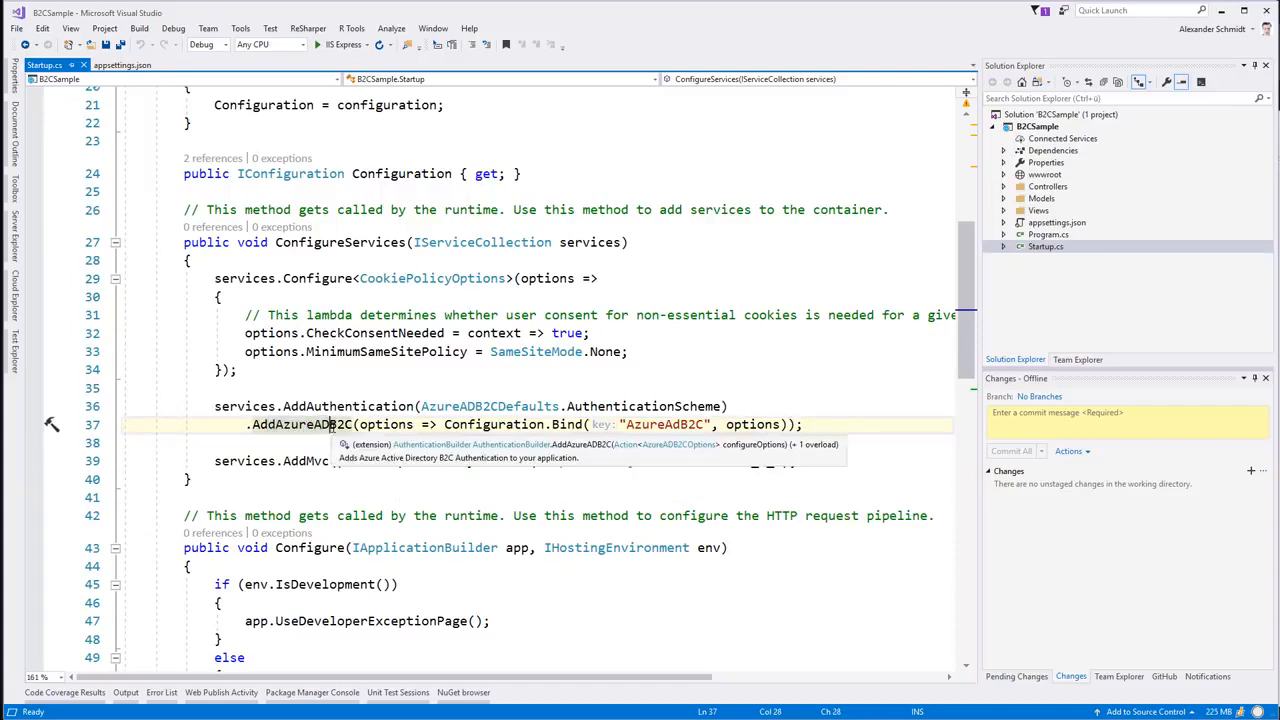
- Locate the Microsoft.AspNetCore.Authentication.AzureADB2C.UI package under Dependencies > NuGet, then collapse them
click(1005, 151)
click(1016, 174)
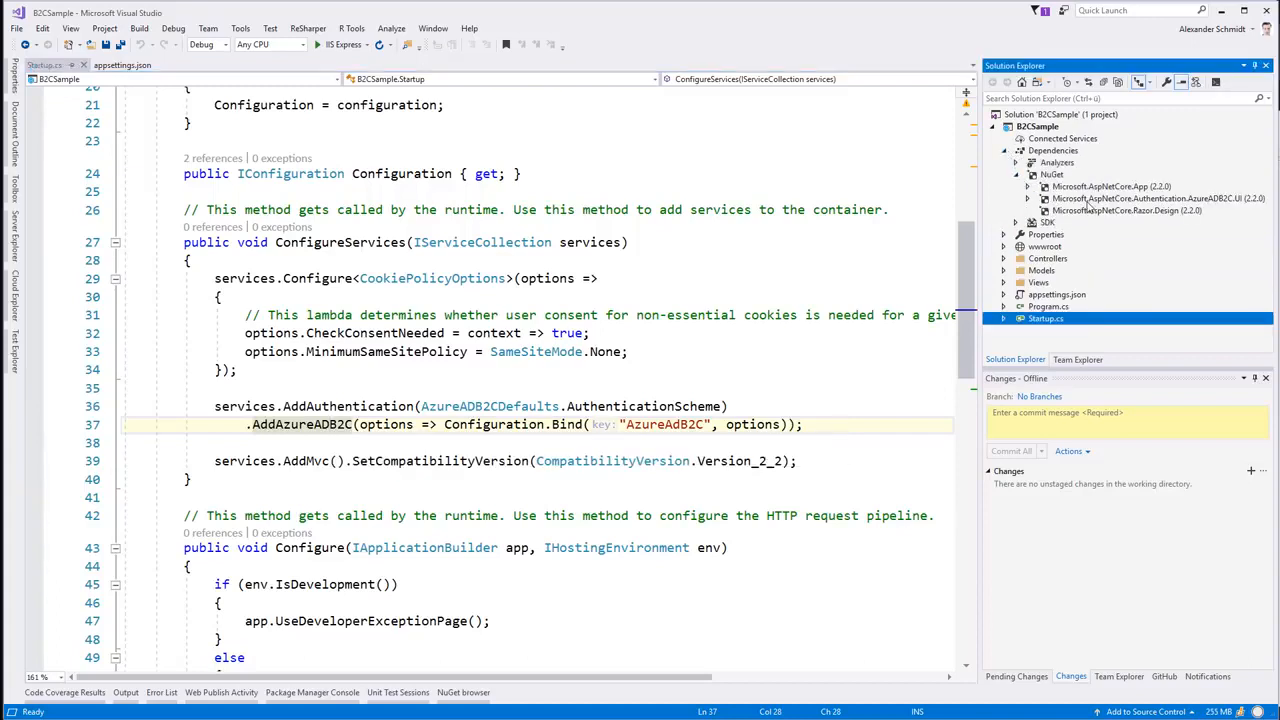
click(1217, 203)
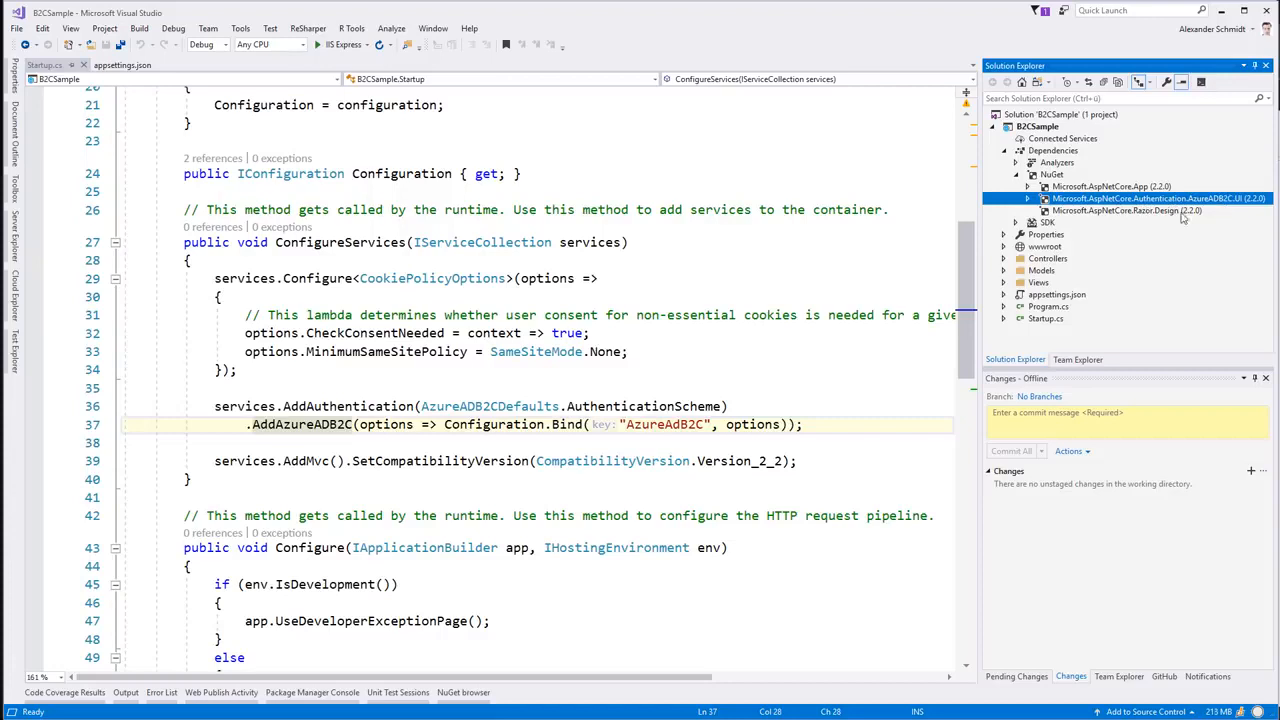
click(1017, 174)
click(1004, 150)
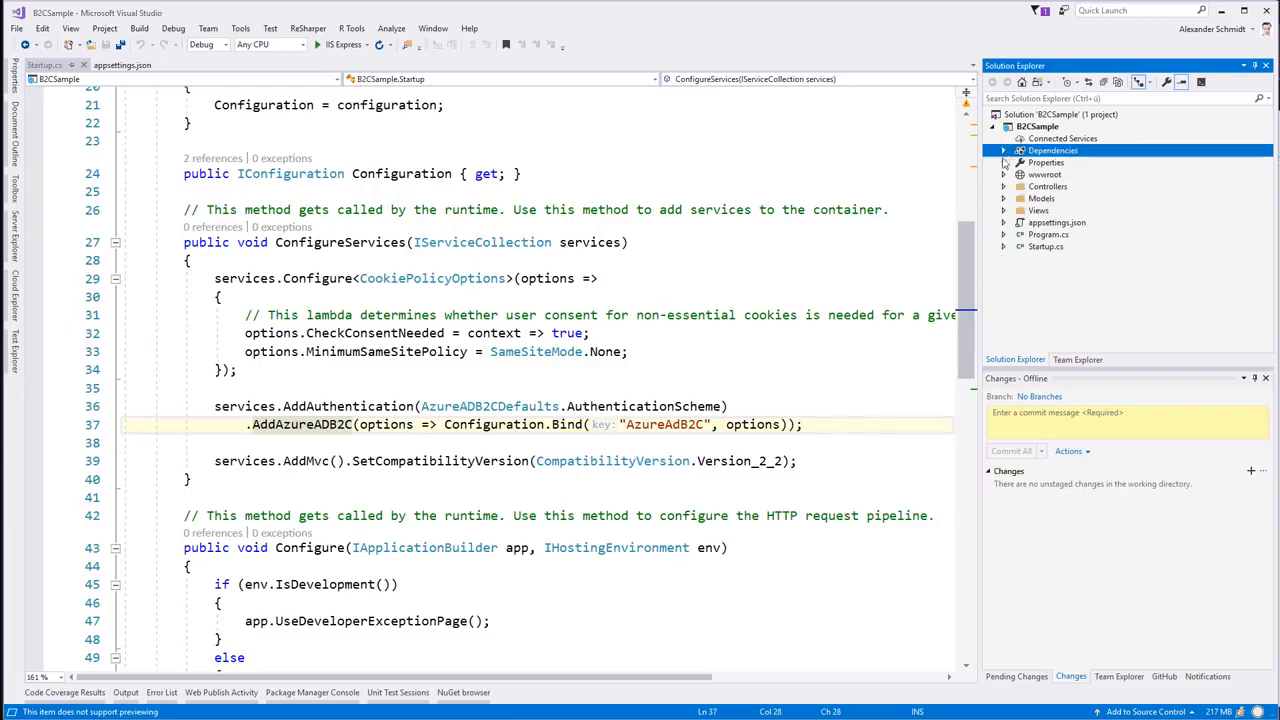
- Review the app.UseAuthentication() call on line 60, then close Startup.cs and appsettings.json
click(516, 406)
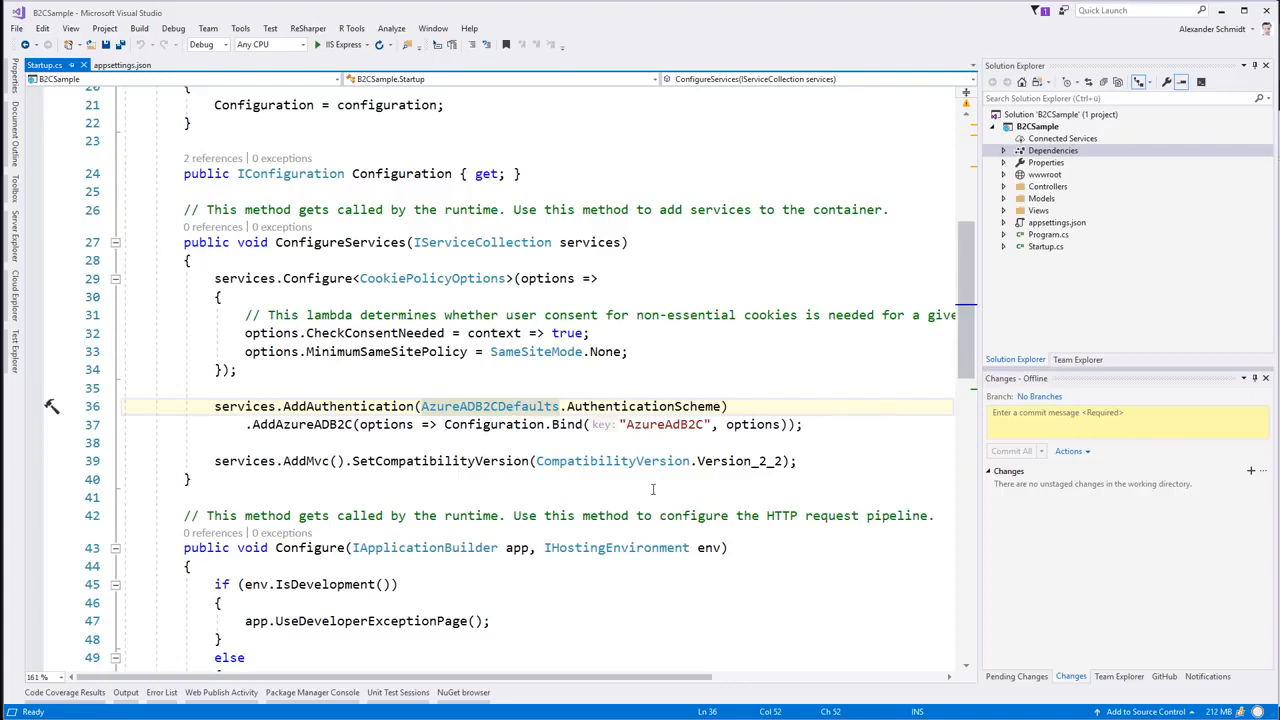
scroll(653, 489, down, 5)
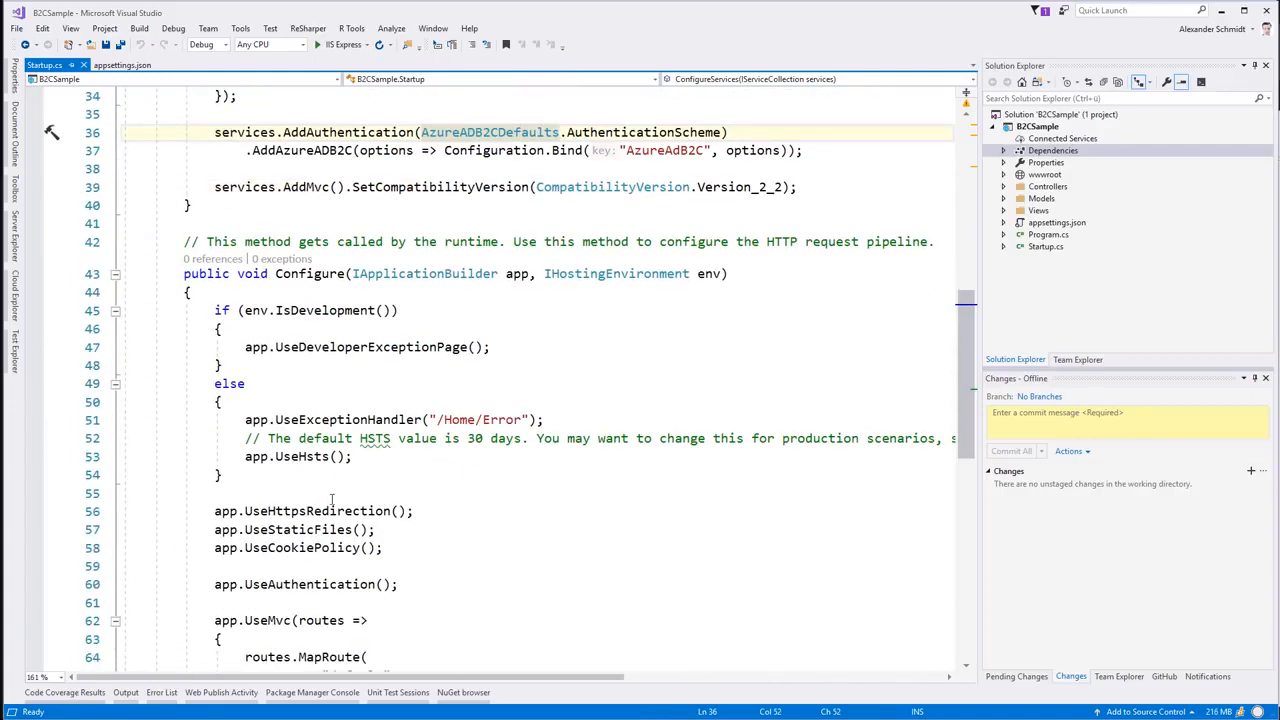
scroll(331, 499, down, 2)
drag(208, 476, 400, 476)
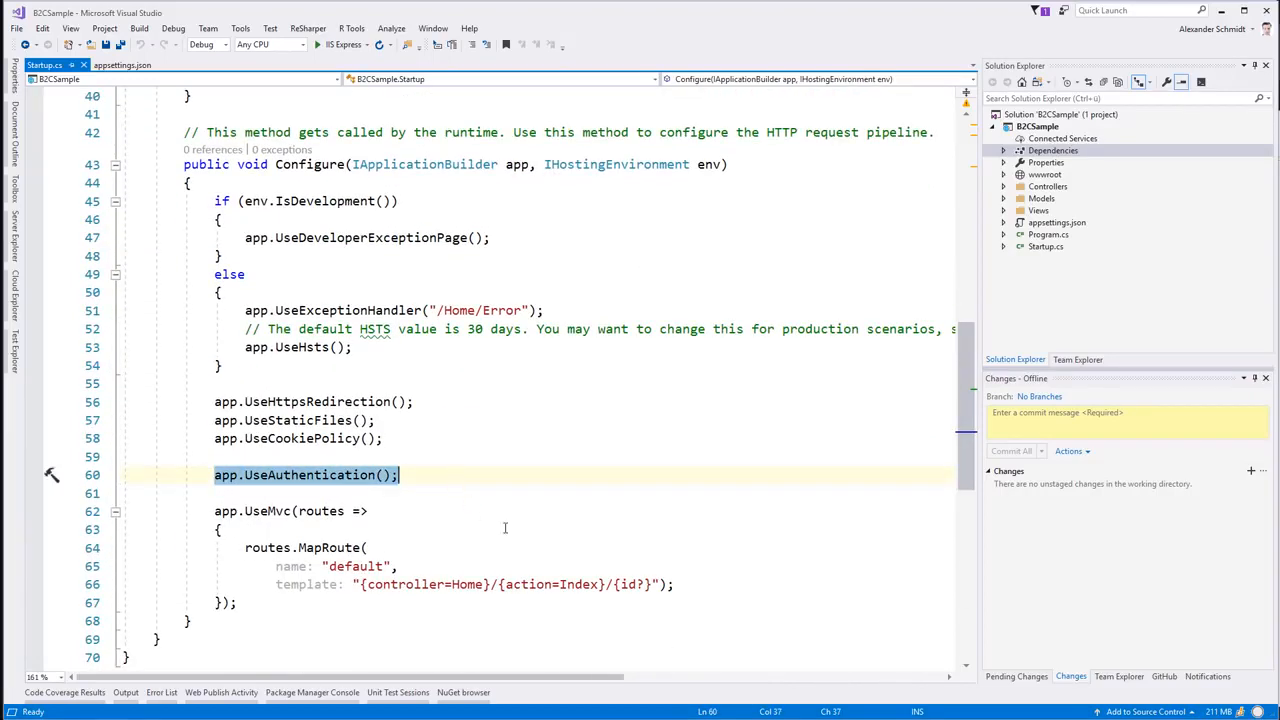
scroll(585, 516, up, 1)
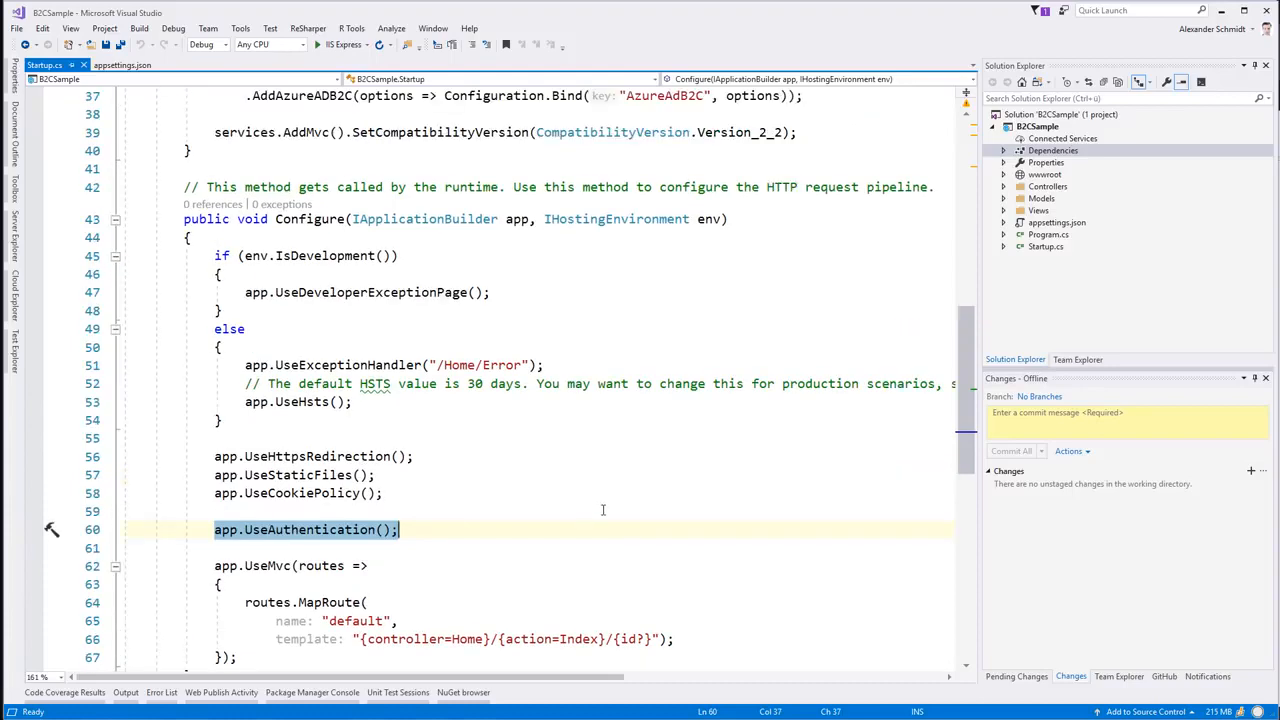
scroll(603, 509, up, 4)
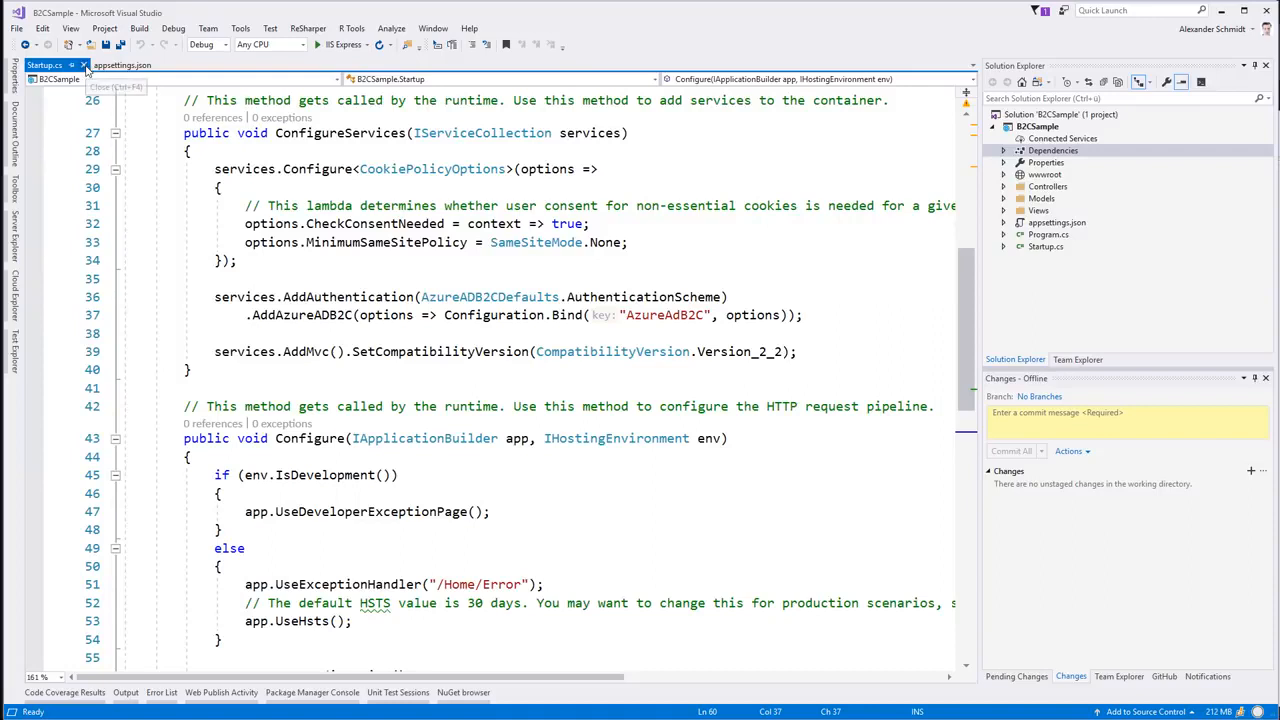
click(118, 65)
click(106, 65)
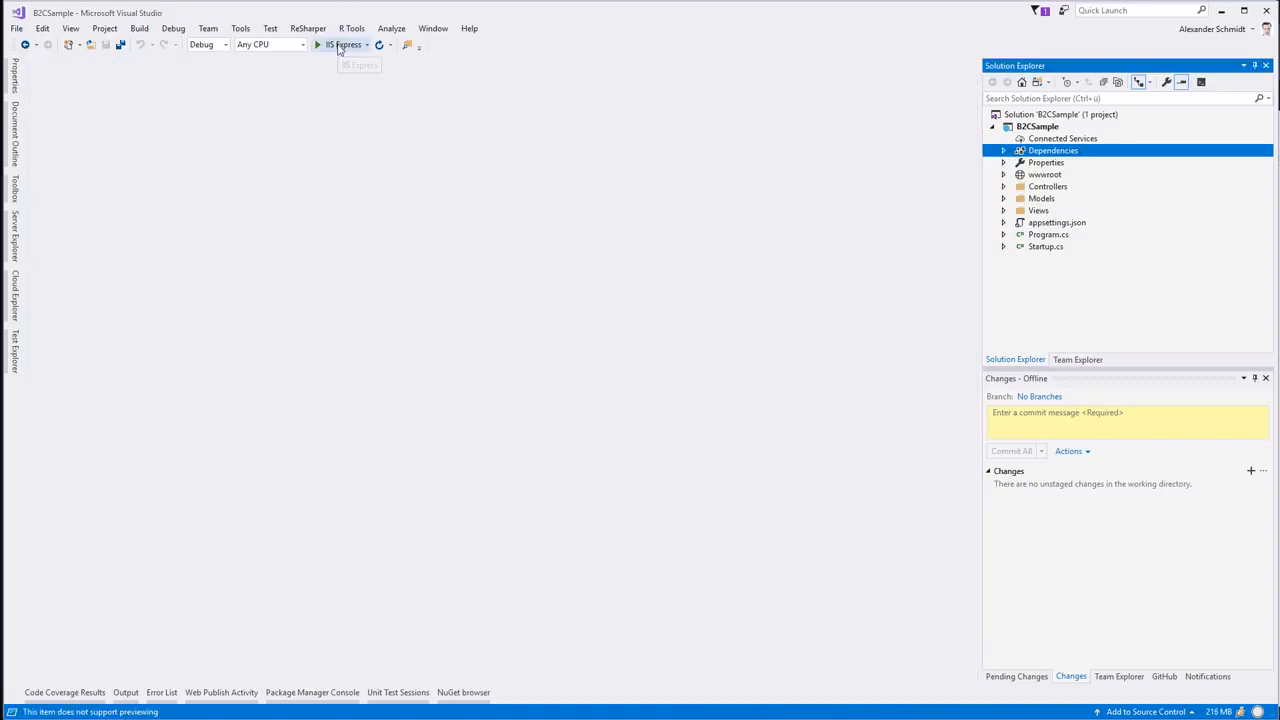
click(344, 46)
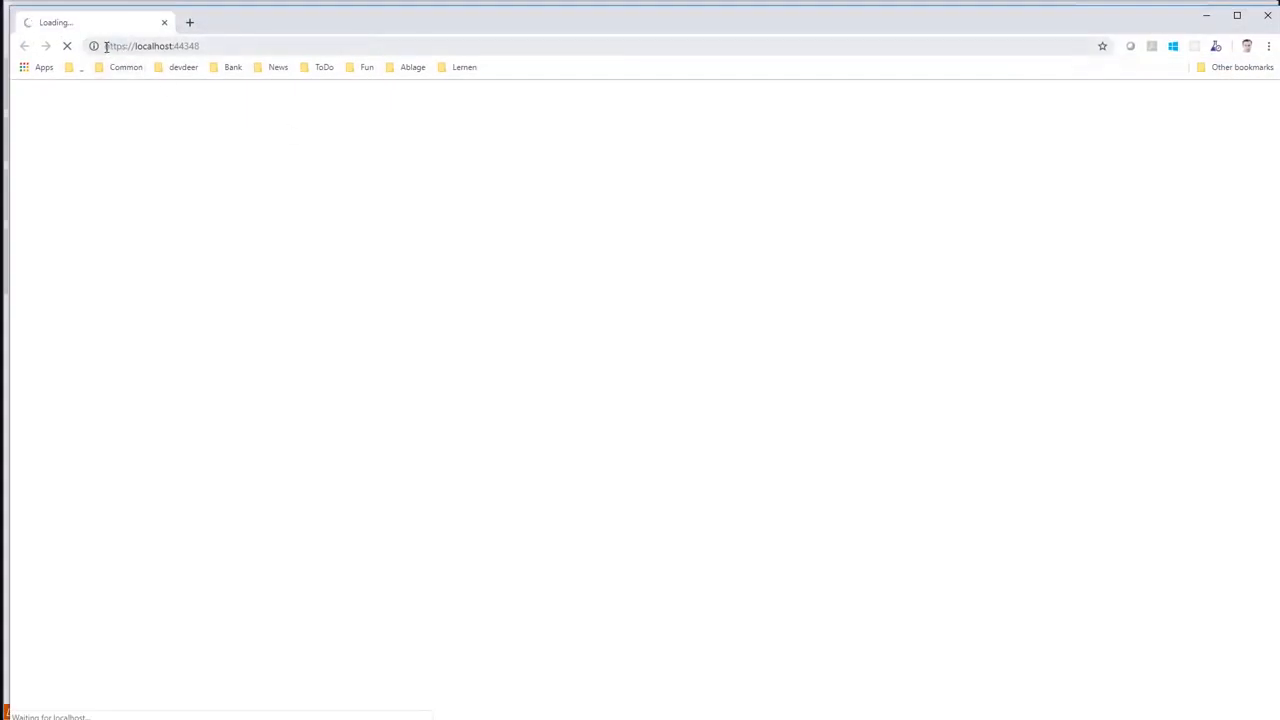
drag(107, 46, 221, 44)
click(230, 46)
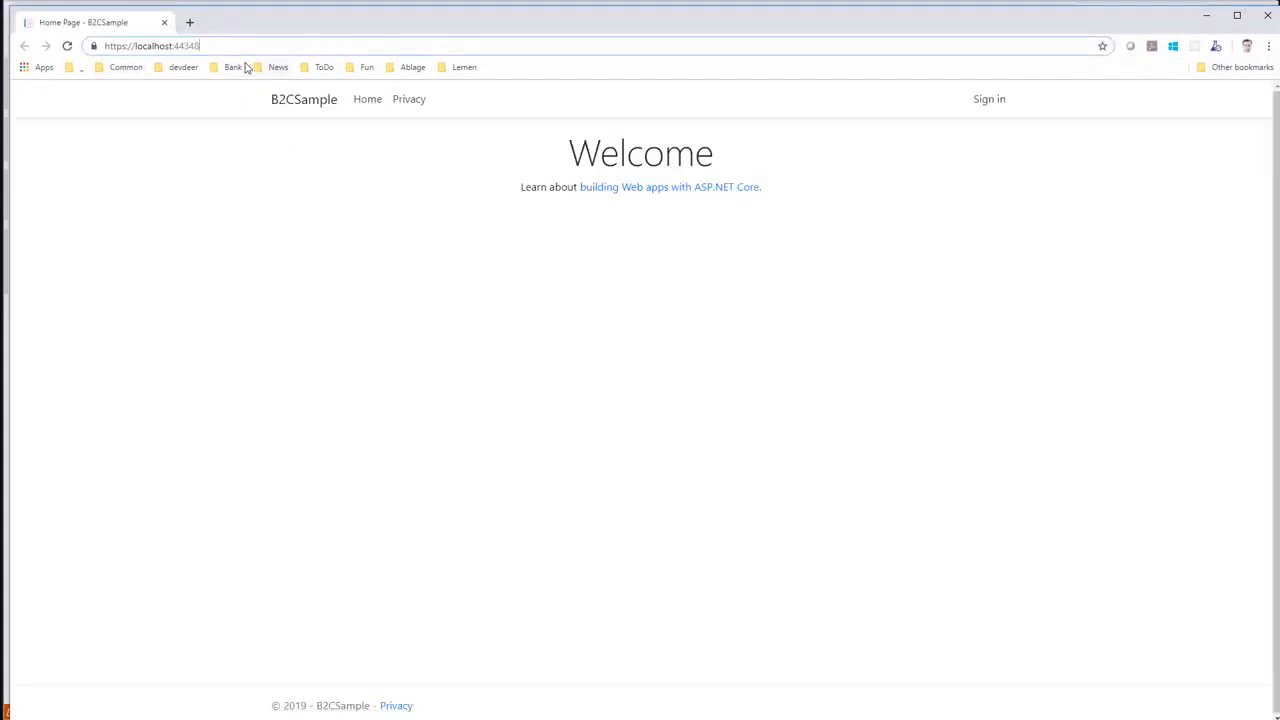
double_click(115, 46)
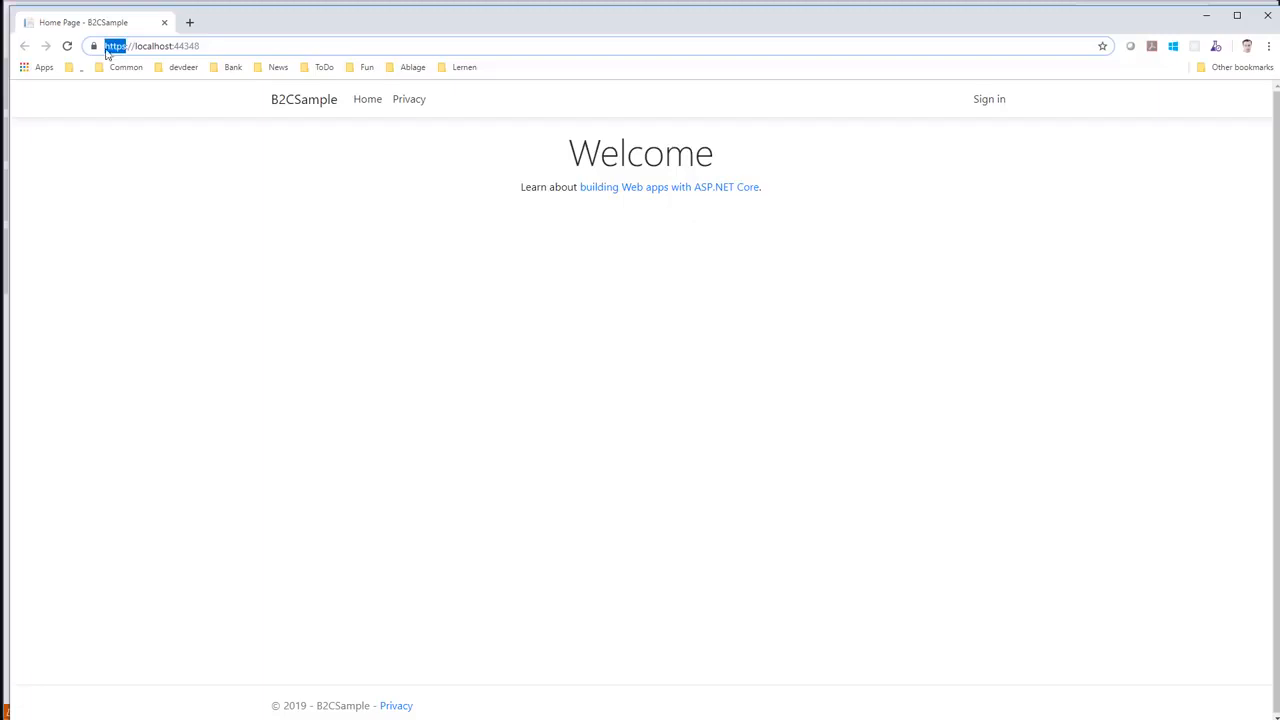
double_click(186, 46)
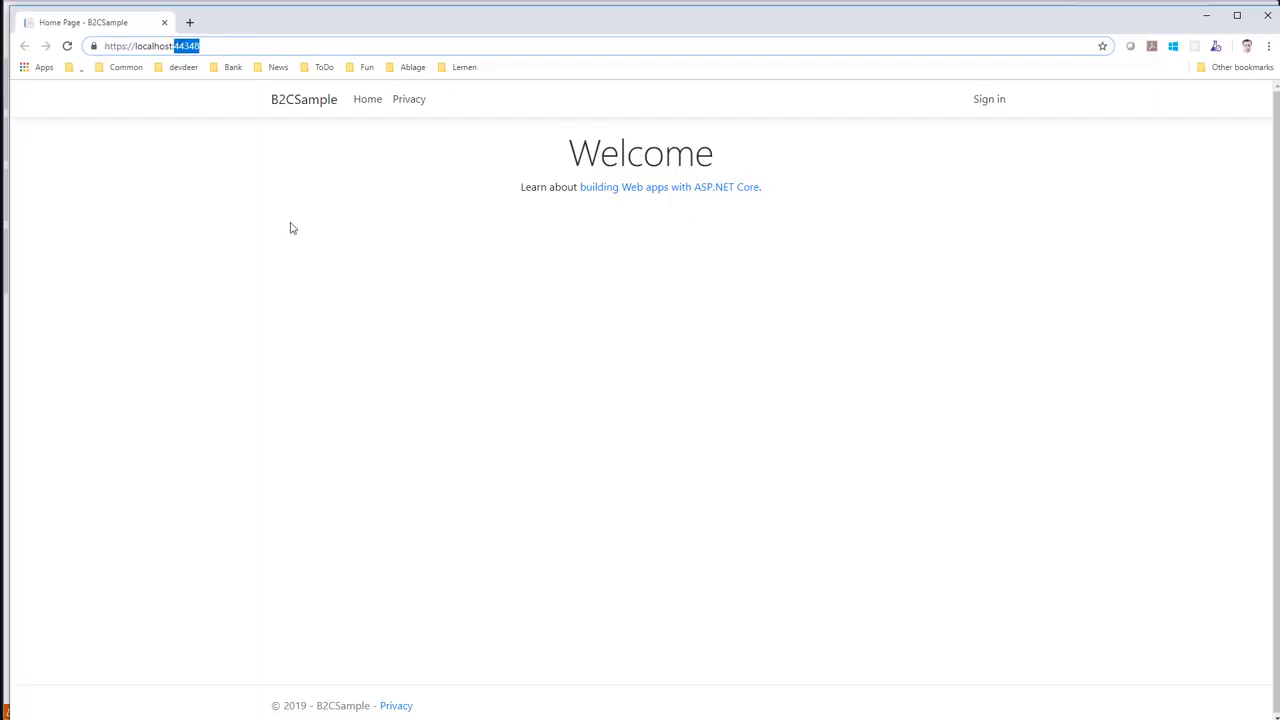
click(1267, 16)
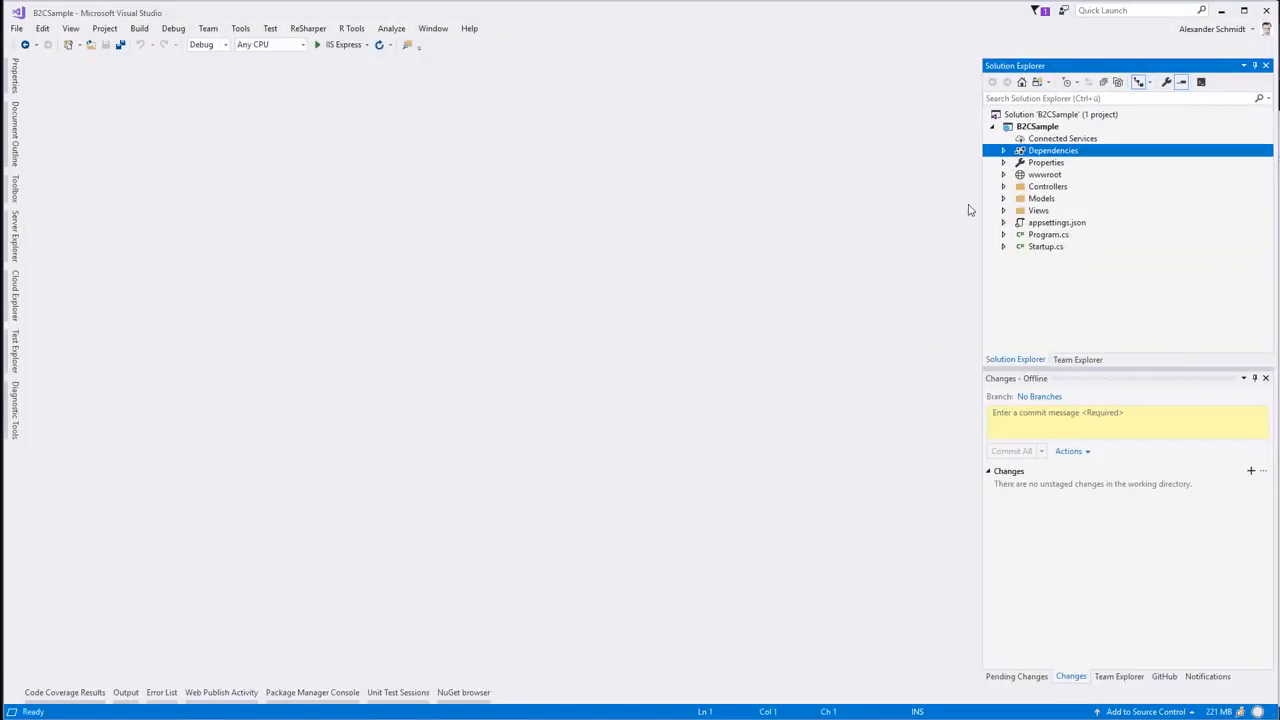
click(1003, 162)
double_click(1070, 175)
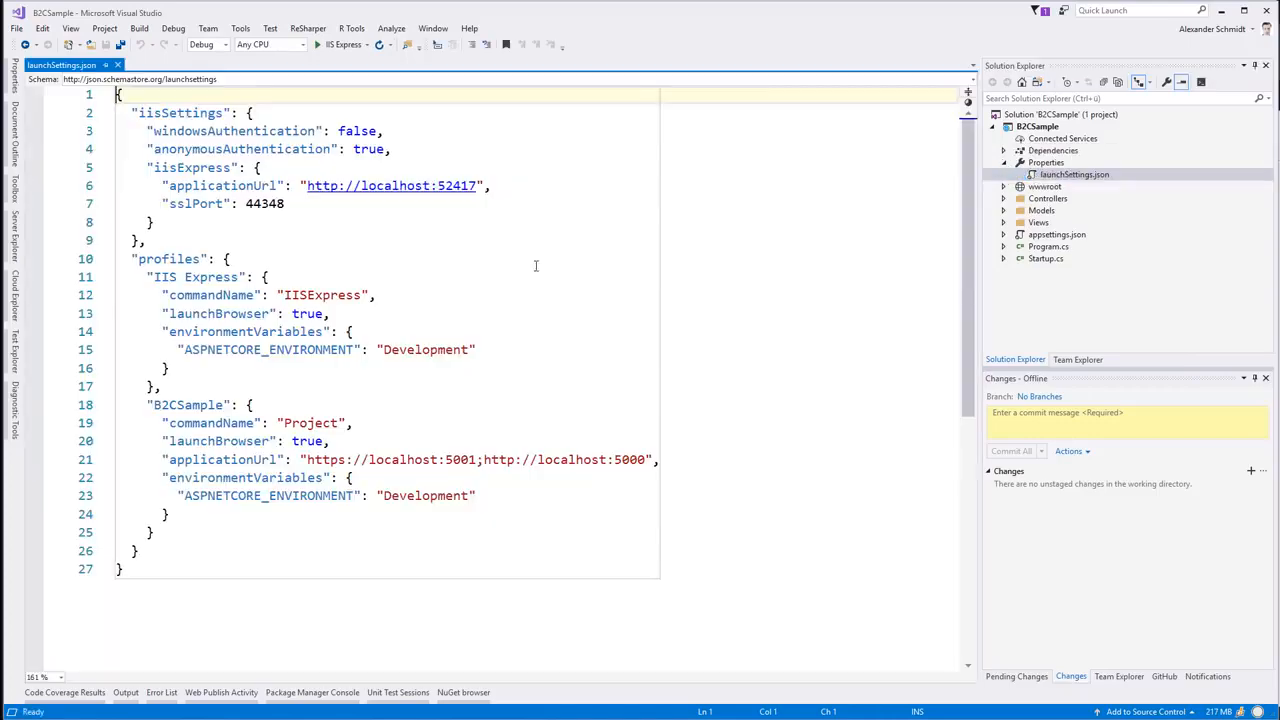
double_click(271, 204)
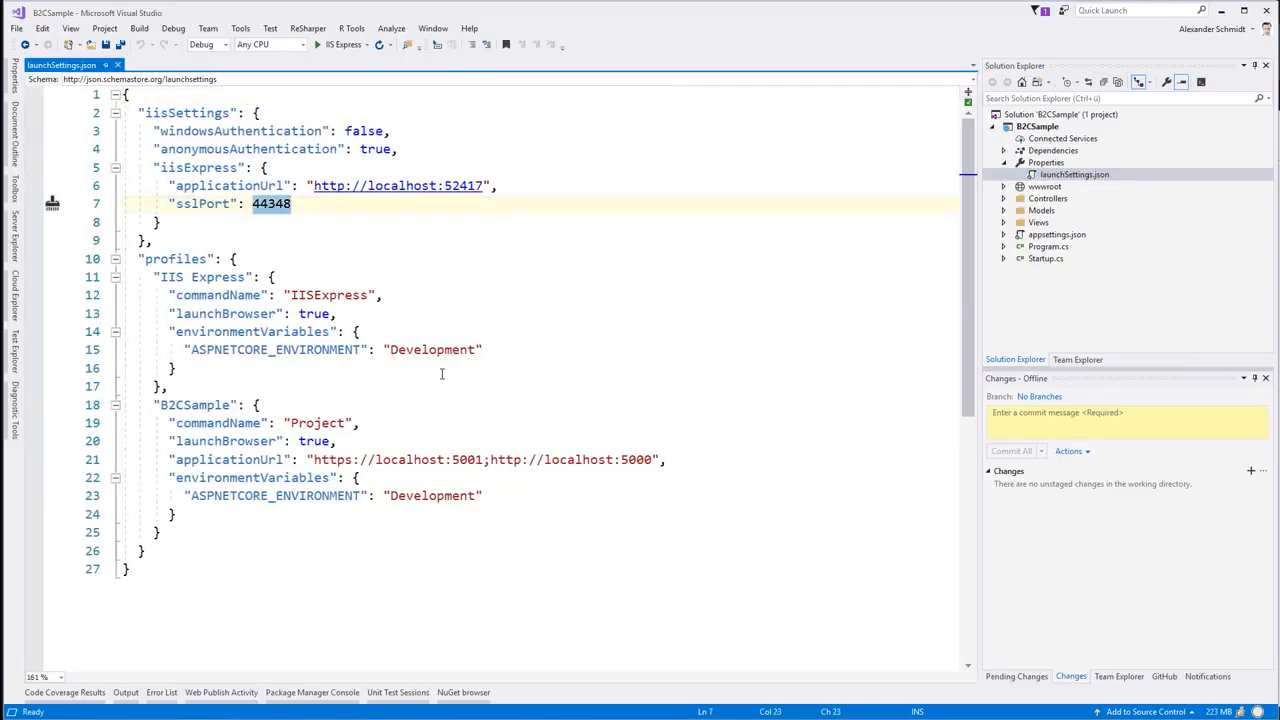
text(44390)
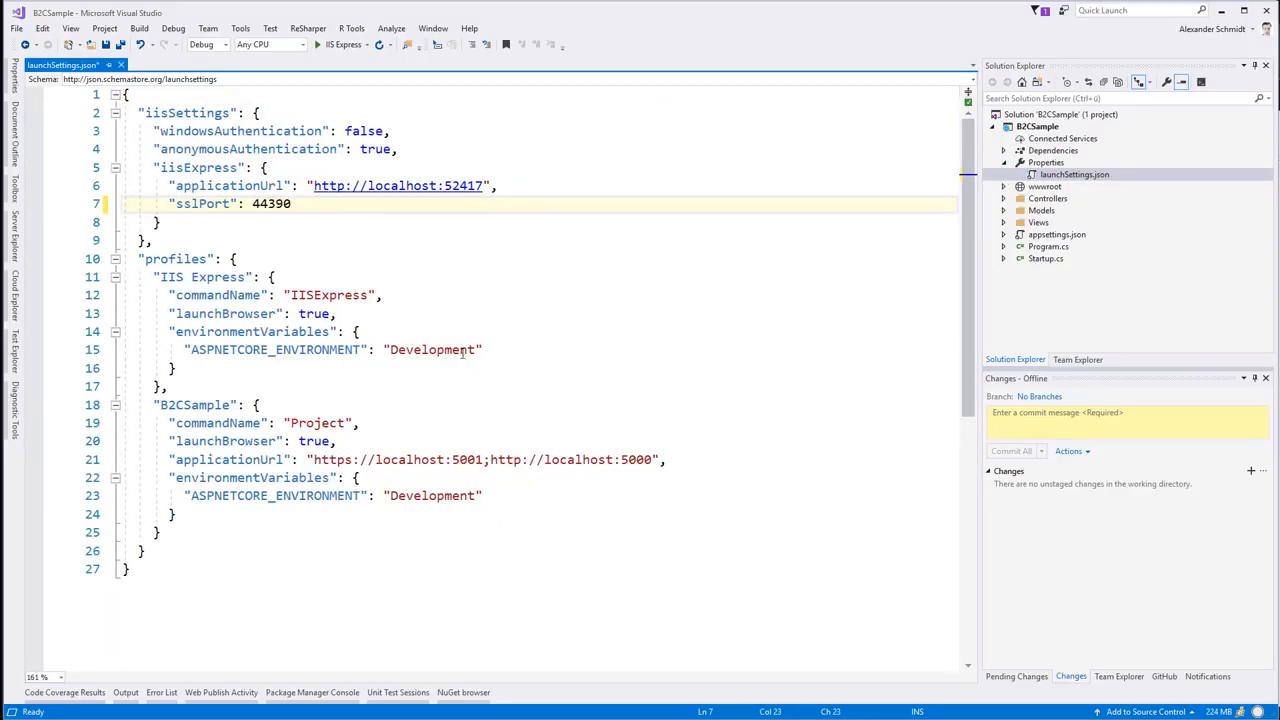
double_click(462, 185)
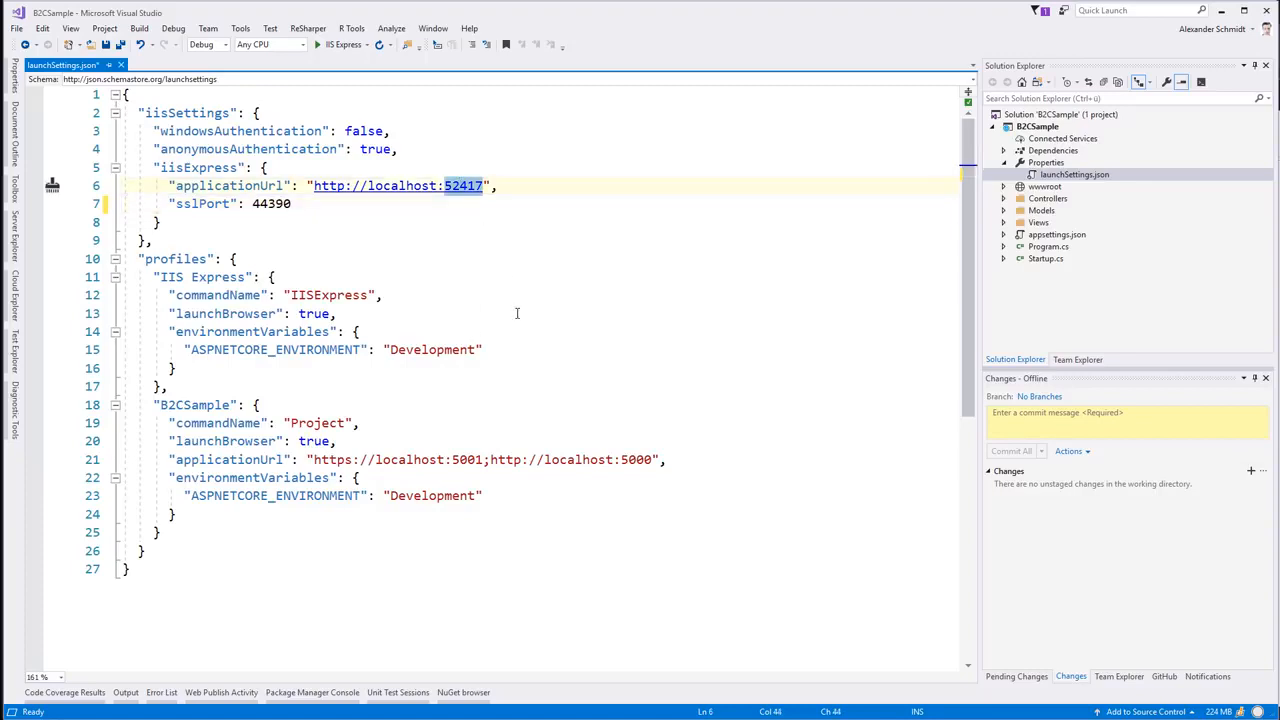
text(44390)
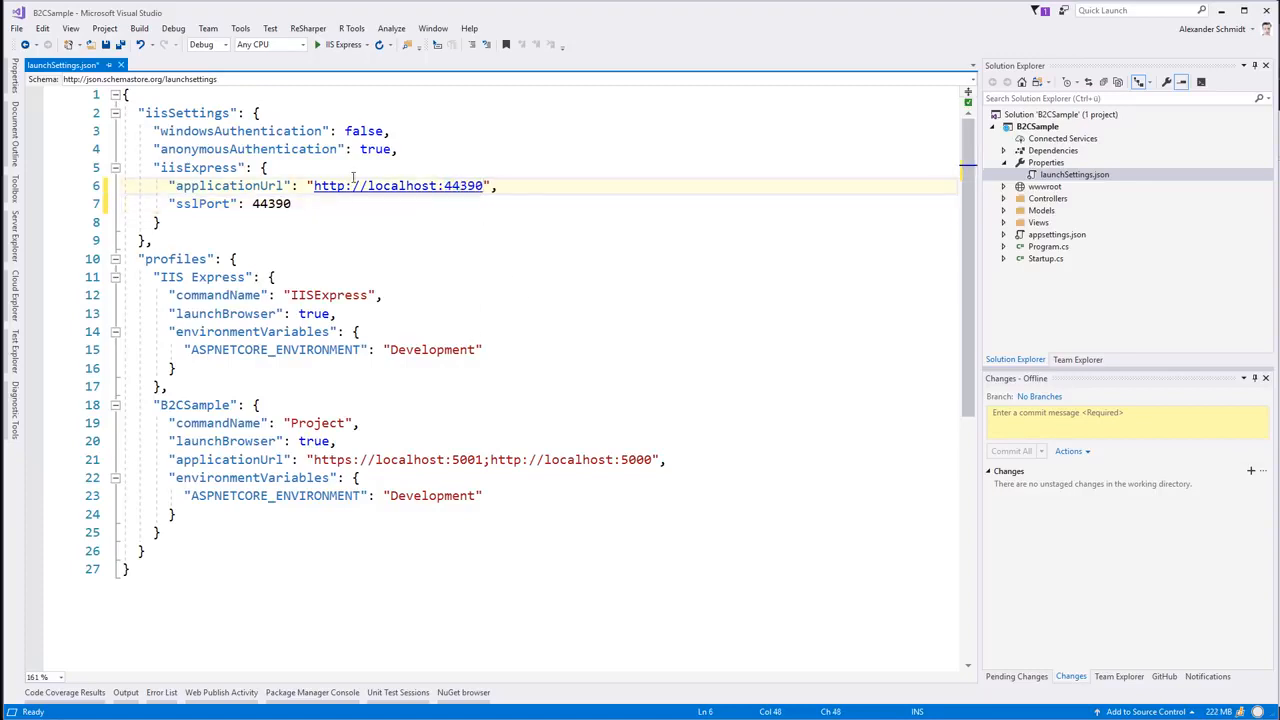
click(346, 185)
text(s)
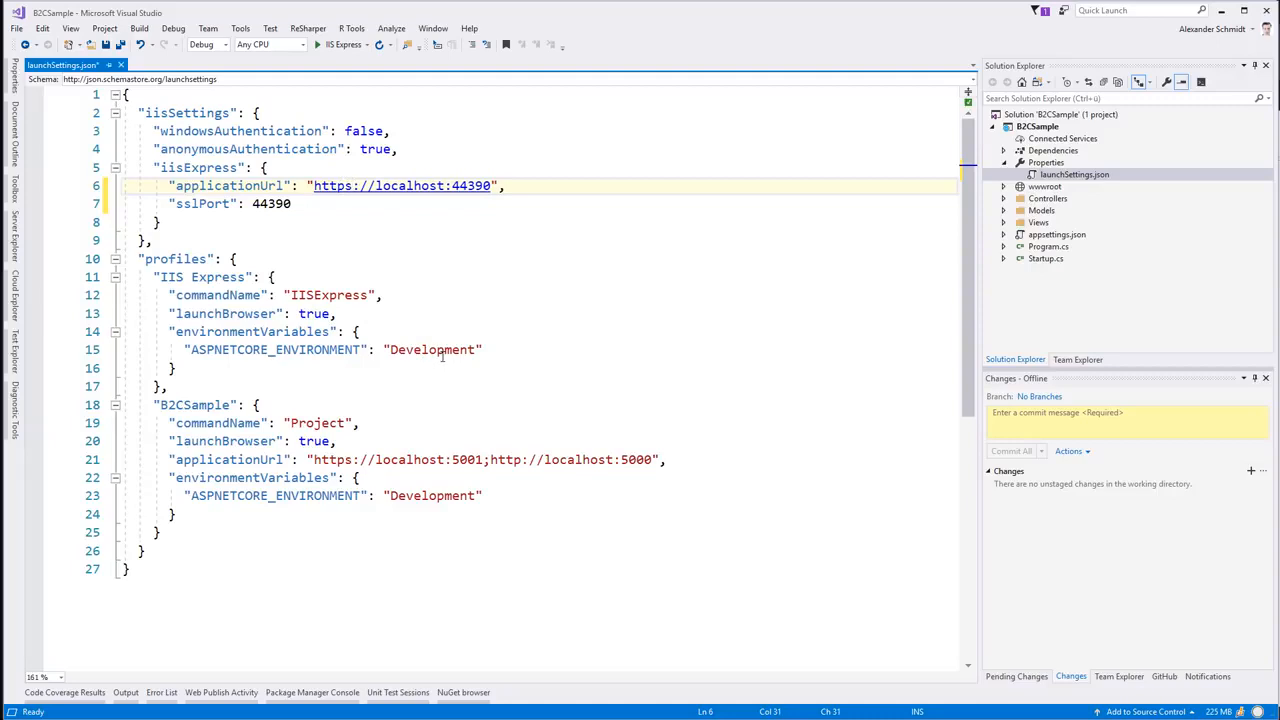
key(ctrl+s)
click(117, 64)
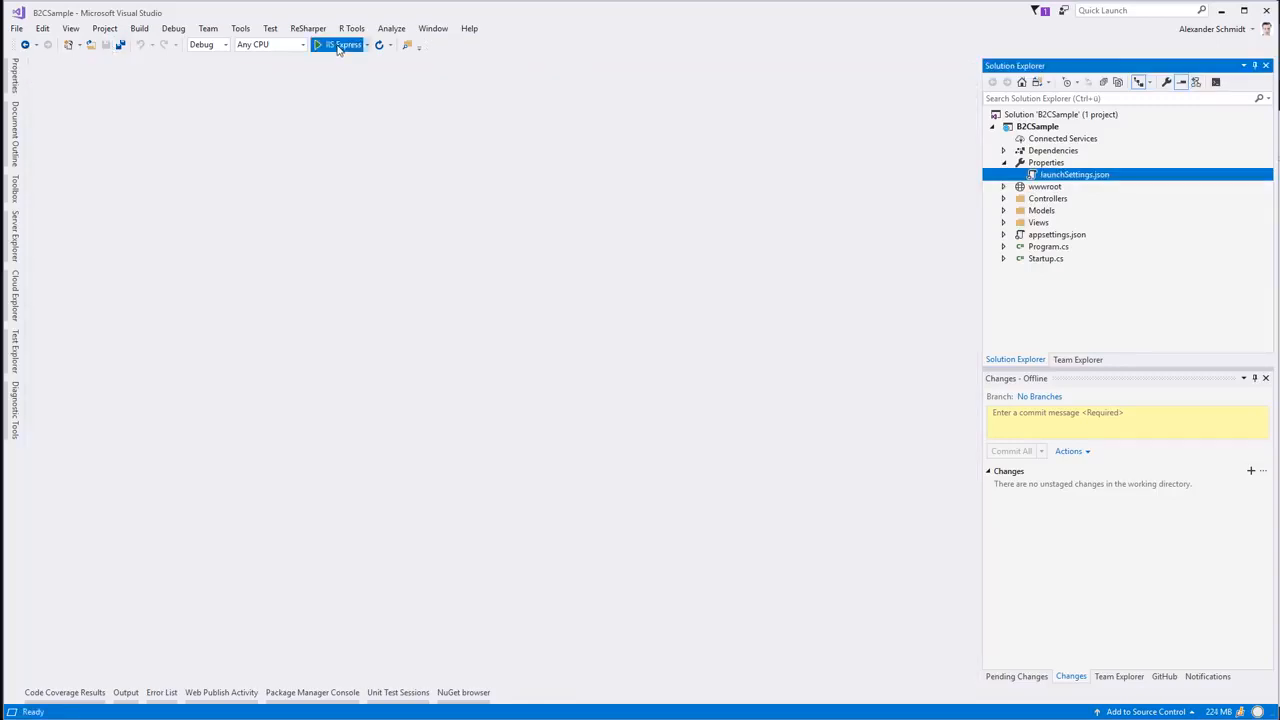
click(340, 44)
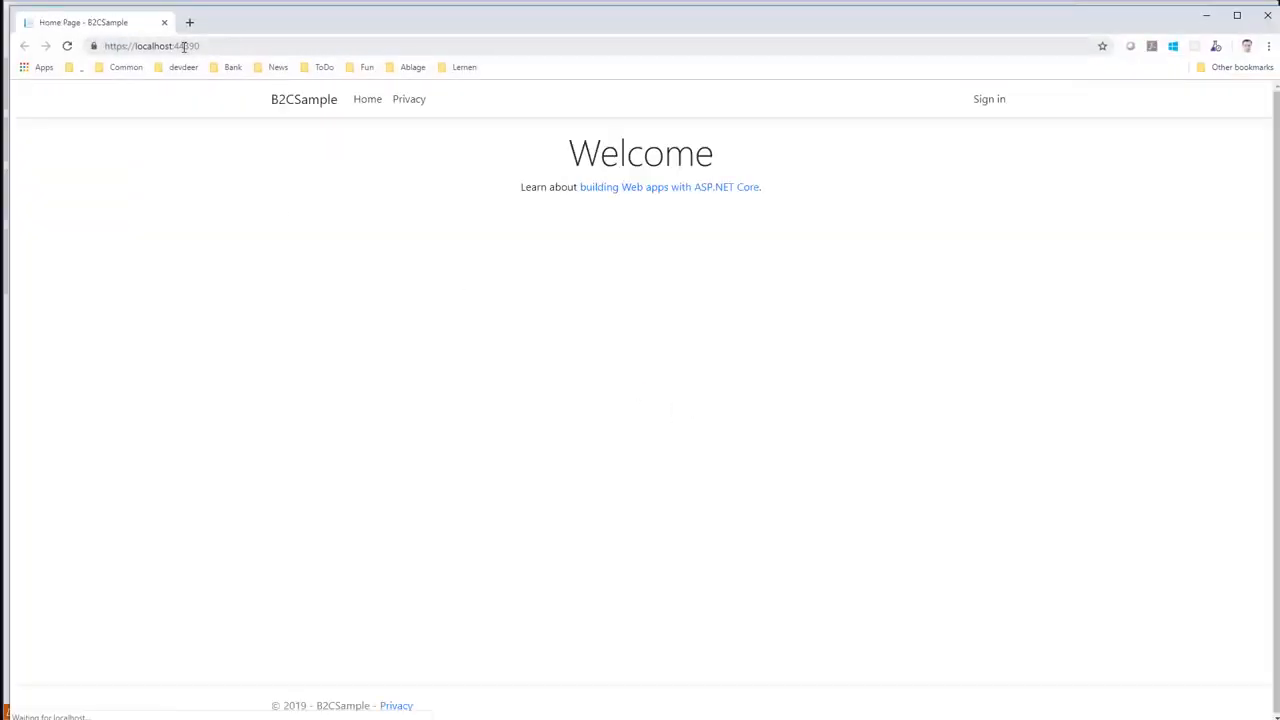
click(988, 101)
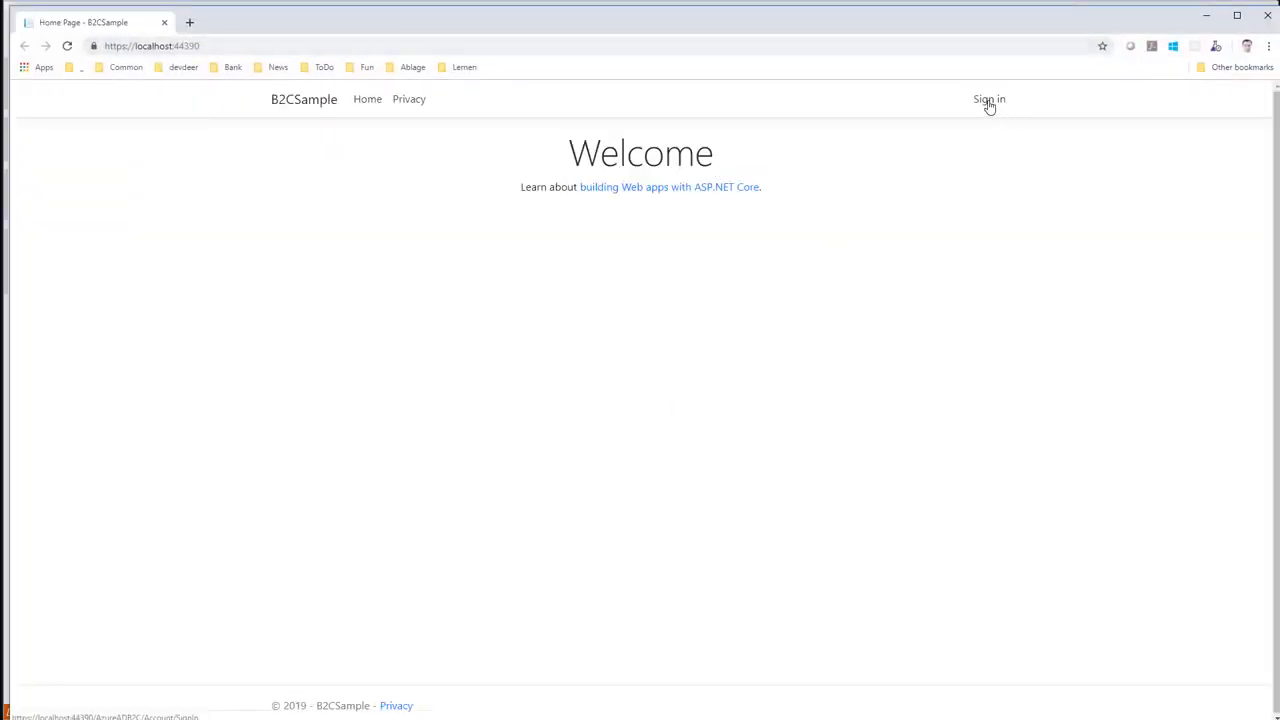
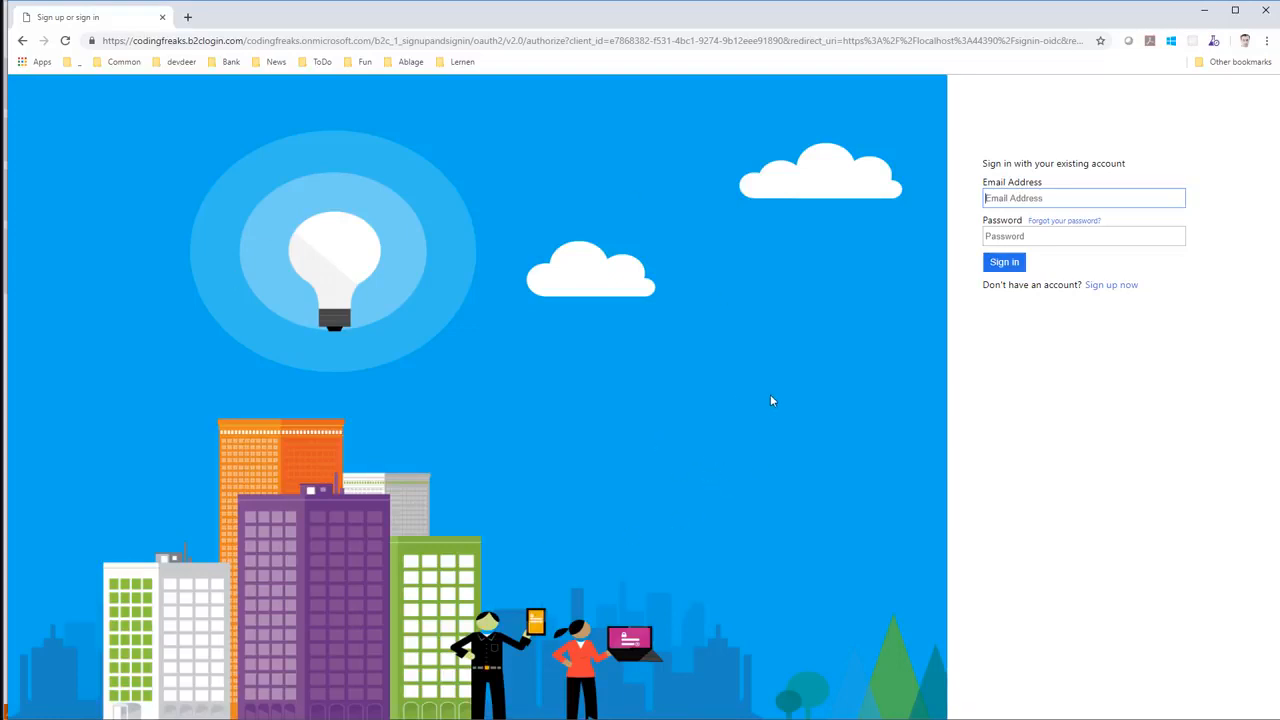
- Open the B2C sign-up form, enter the new account's e-mail and request a verification code
click(970, 144)
click(1125, 286)
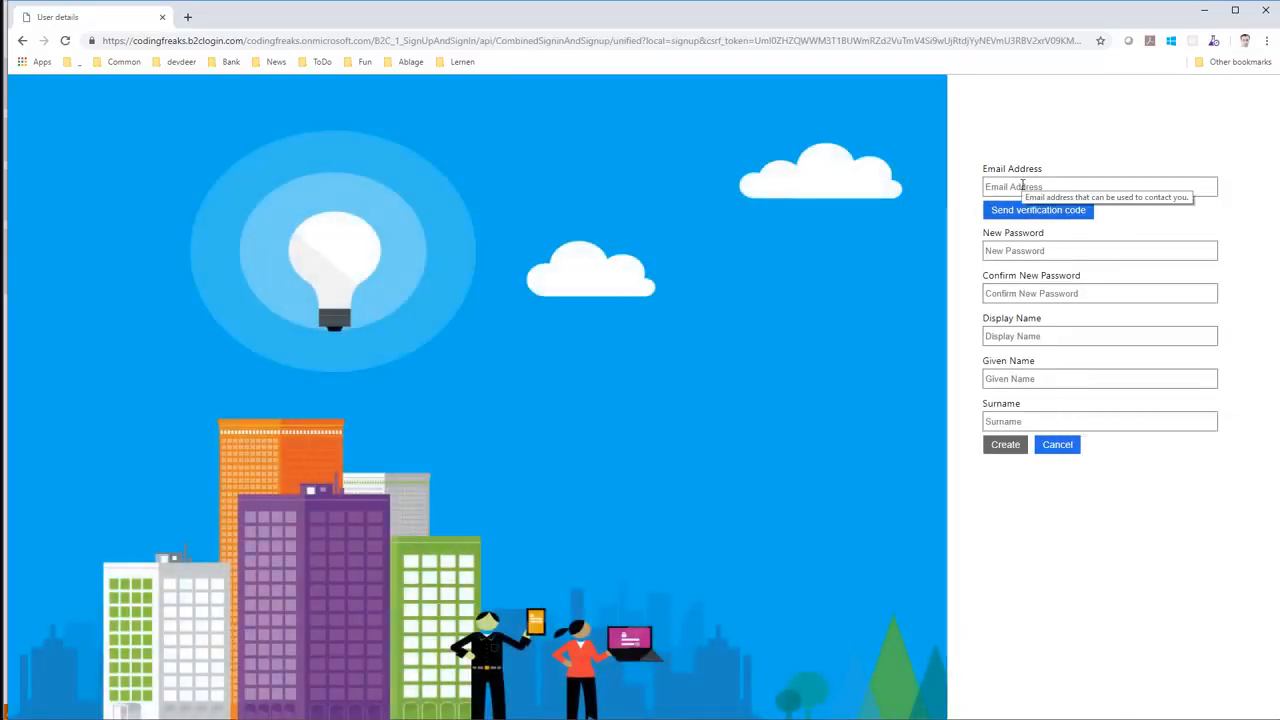
click(1022, 186)
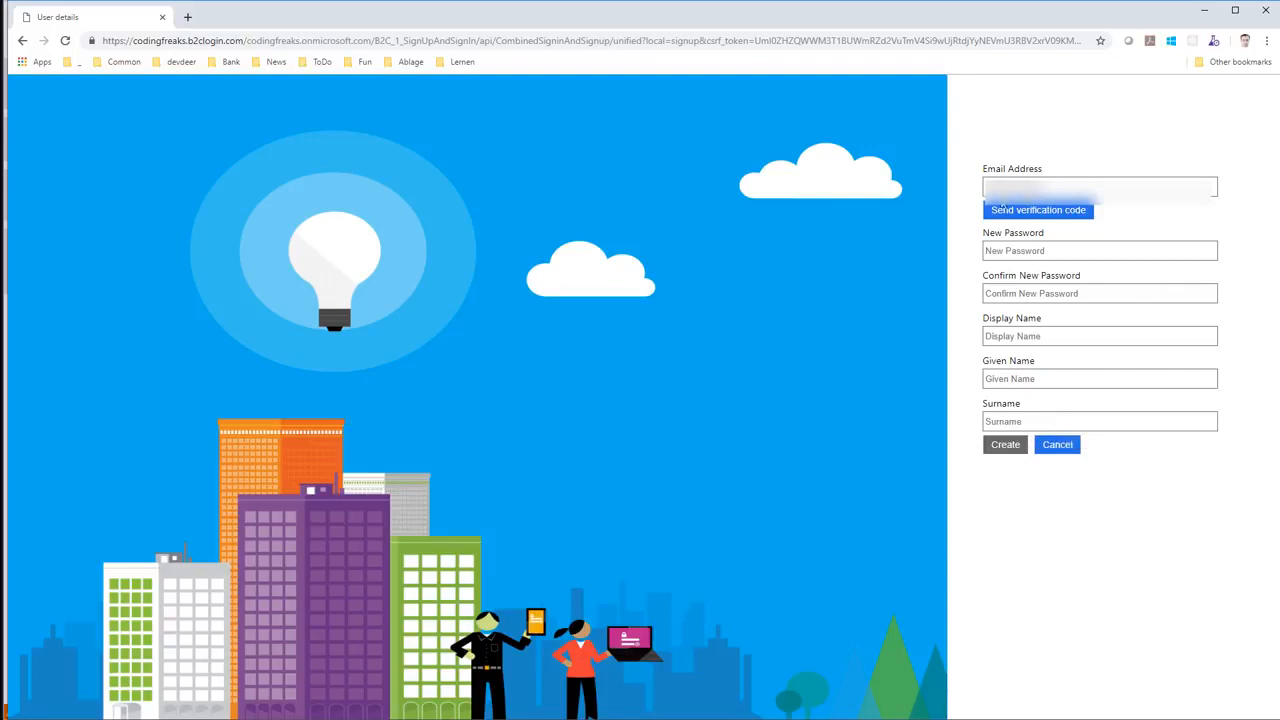
click(1002, 188)
click(1096, 150)
click(1024, 180)
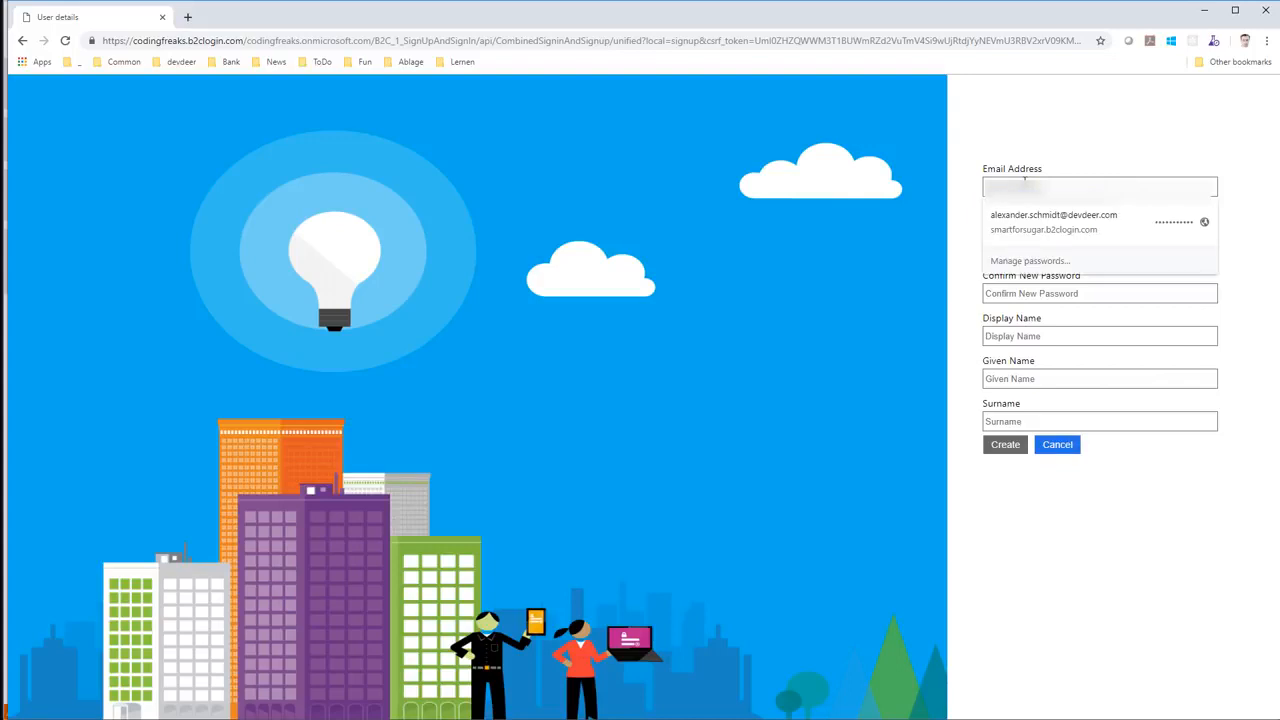
text(a)
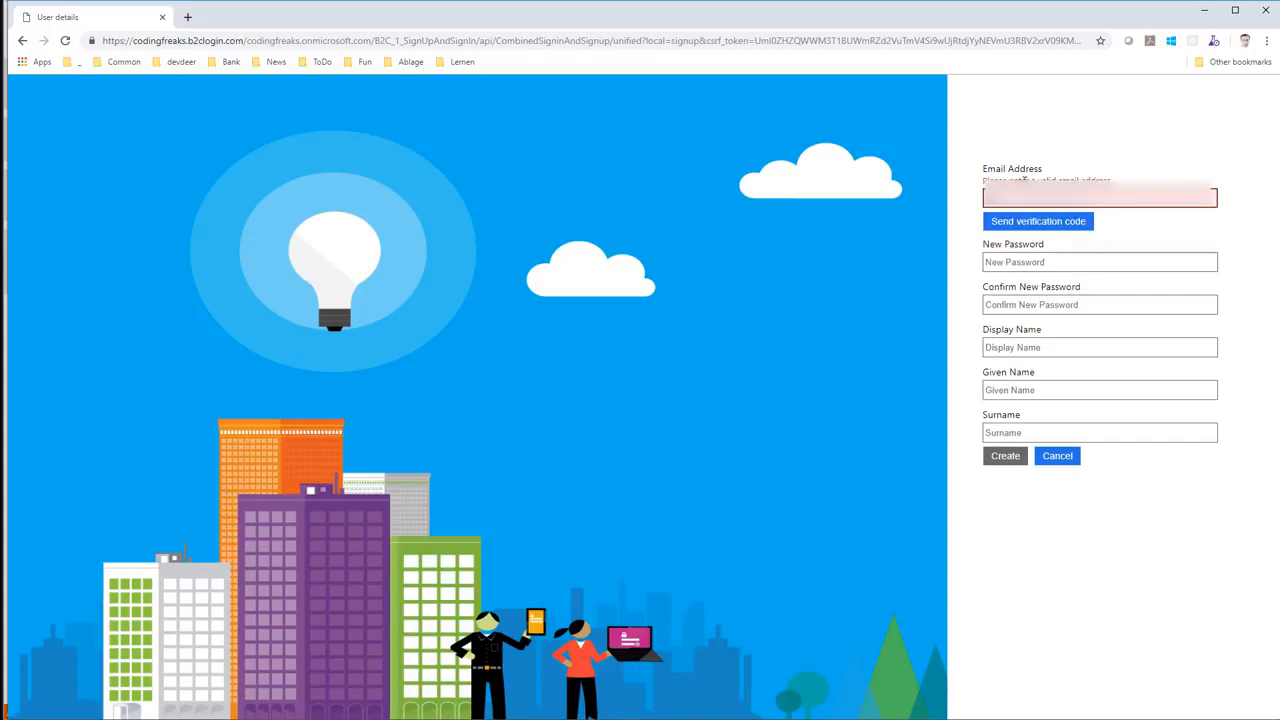
key(BackSpace)
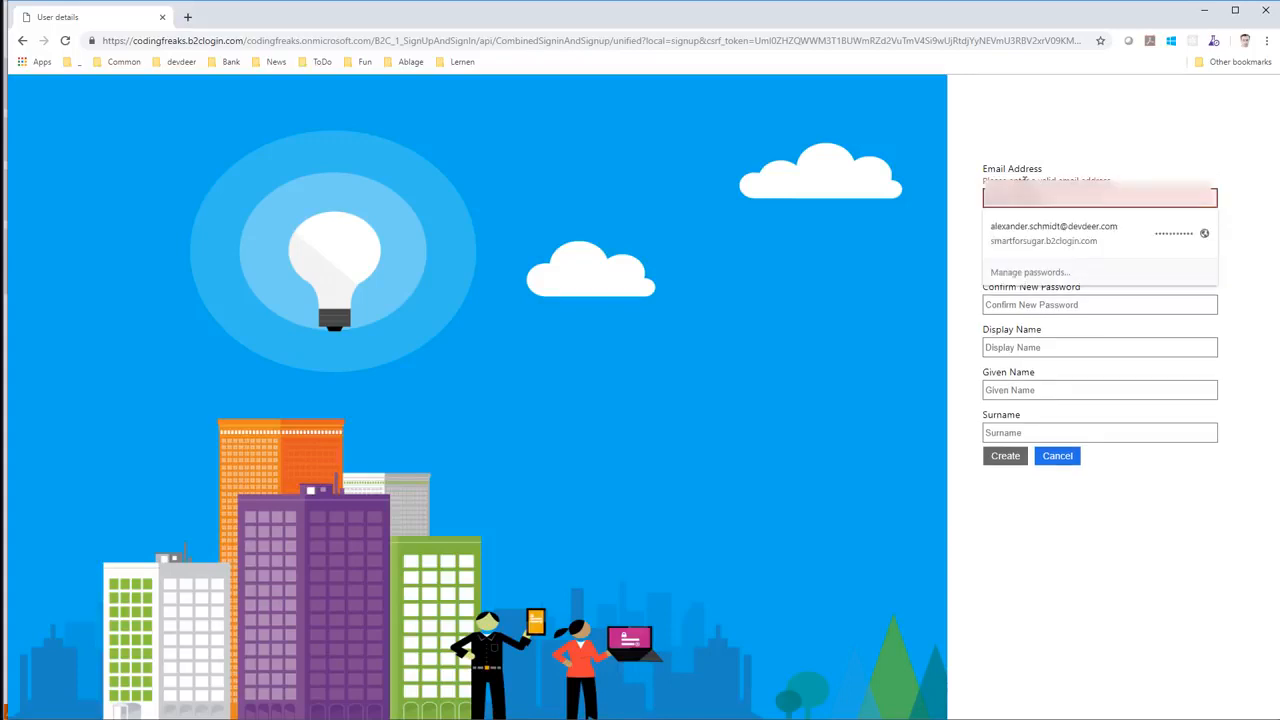
text(a***)
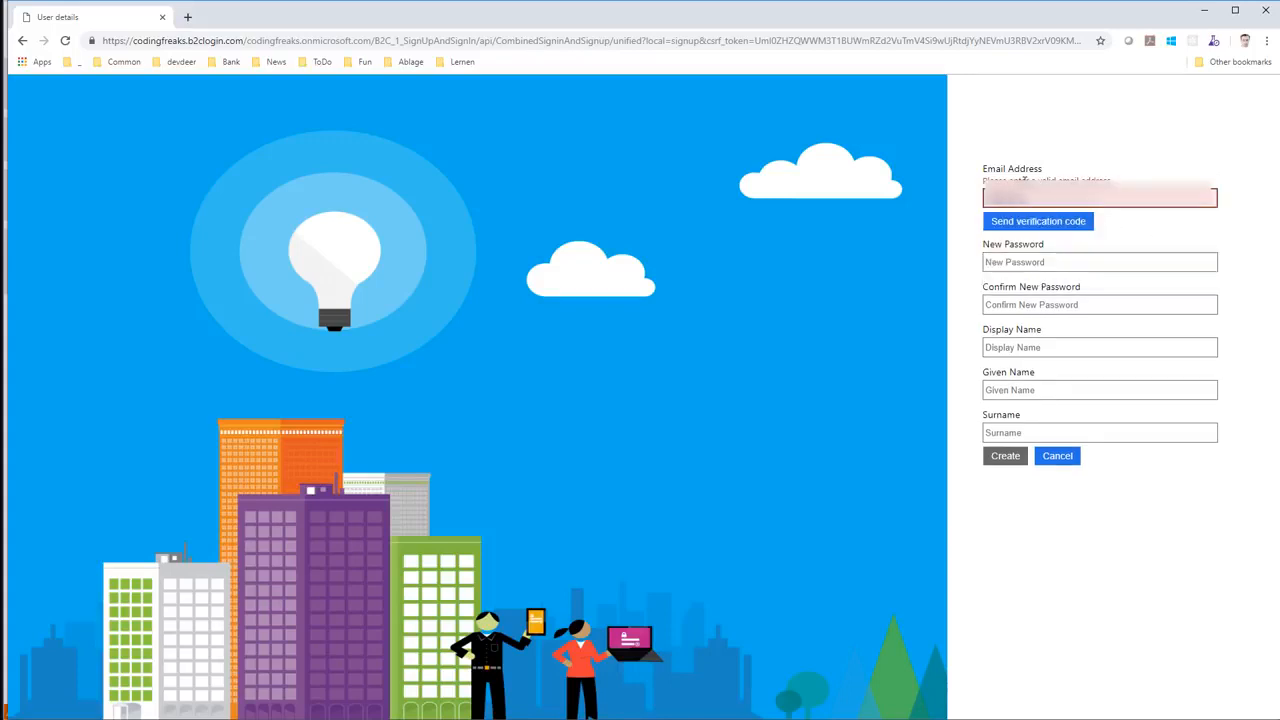
text(******)
click(1046, 214)
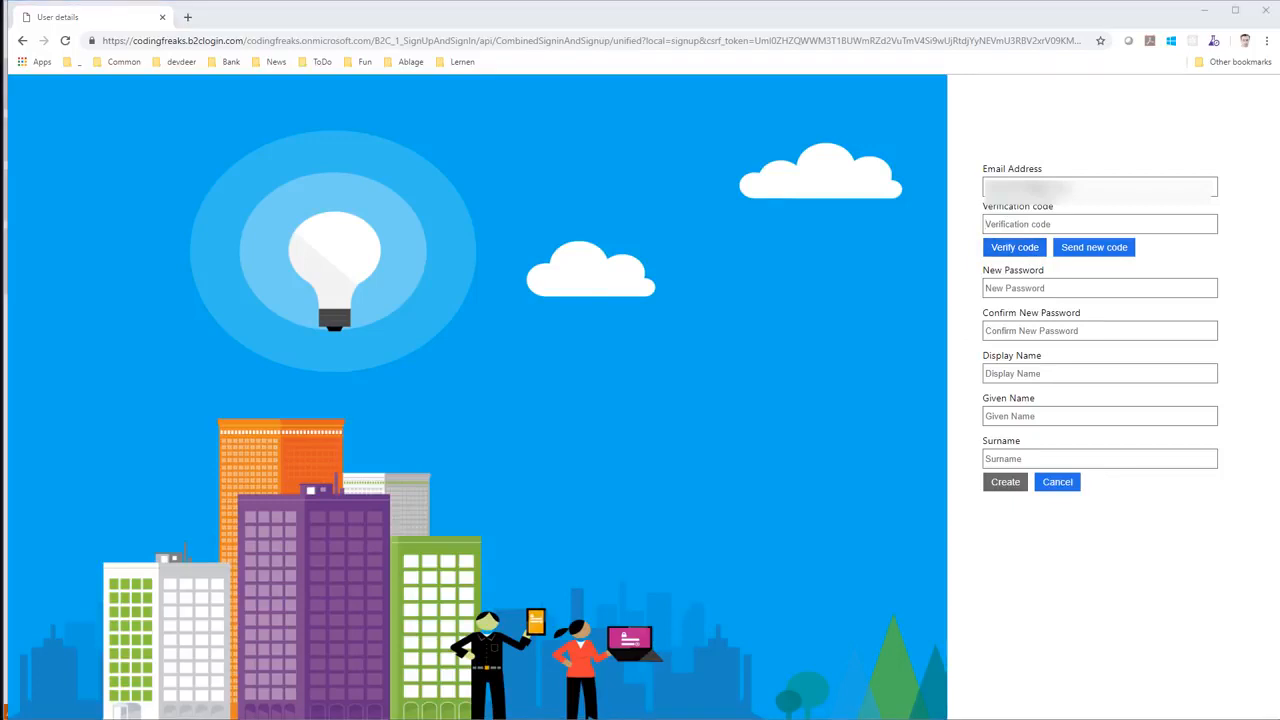
- Enter the emailed verification code to verify the e-mail address
click(1012, 224)
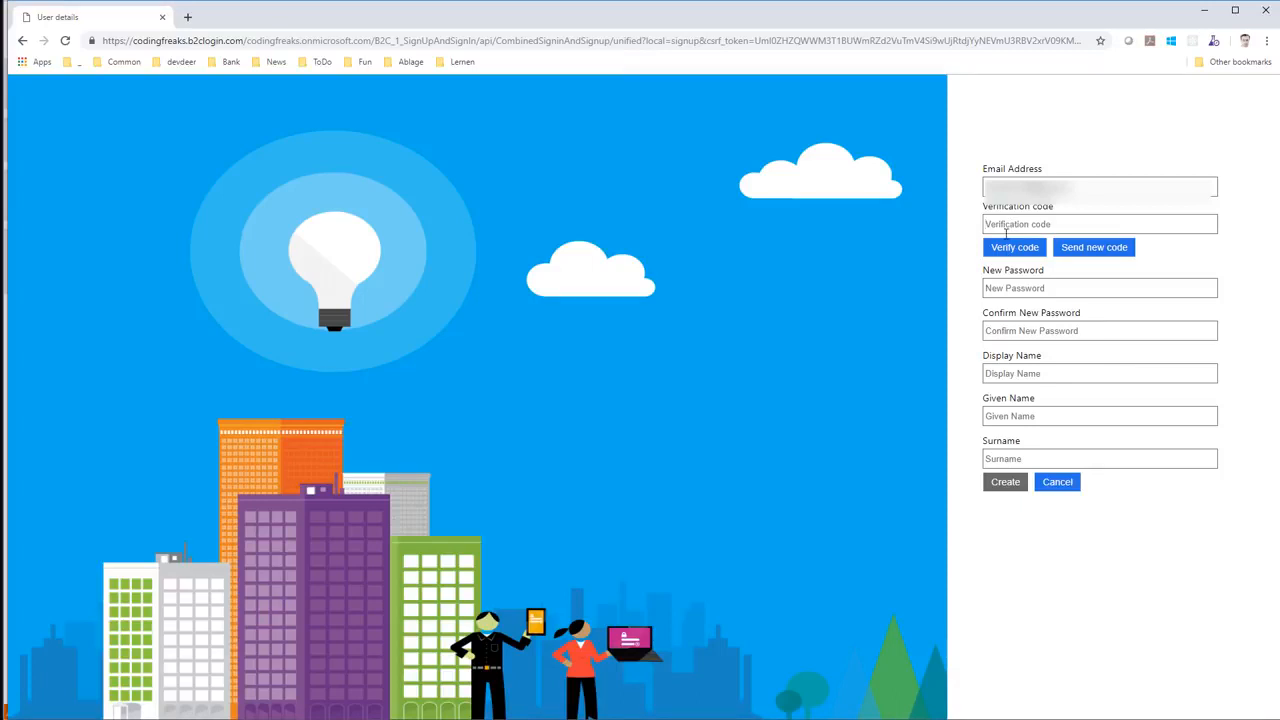
click(1026, 249)
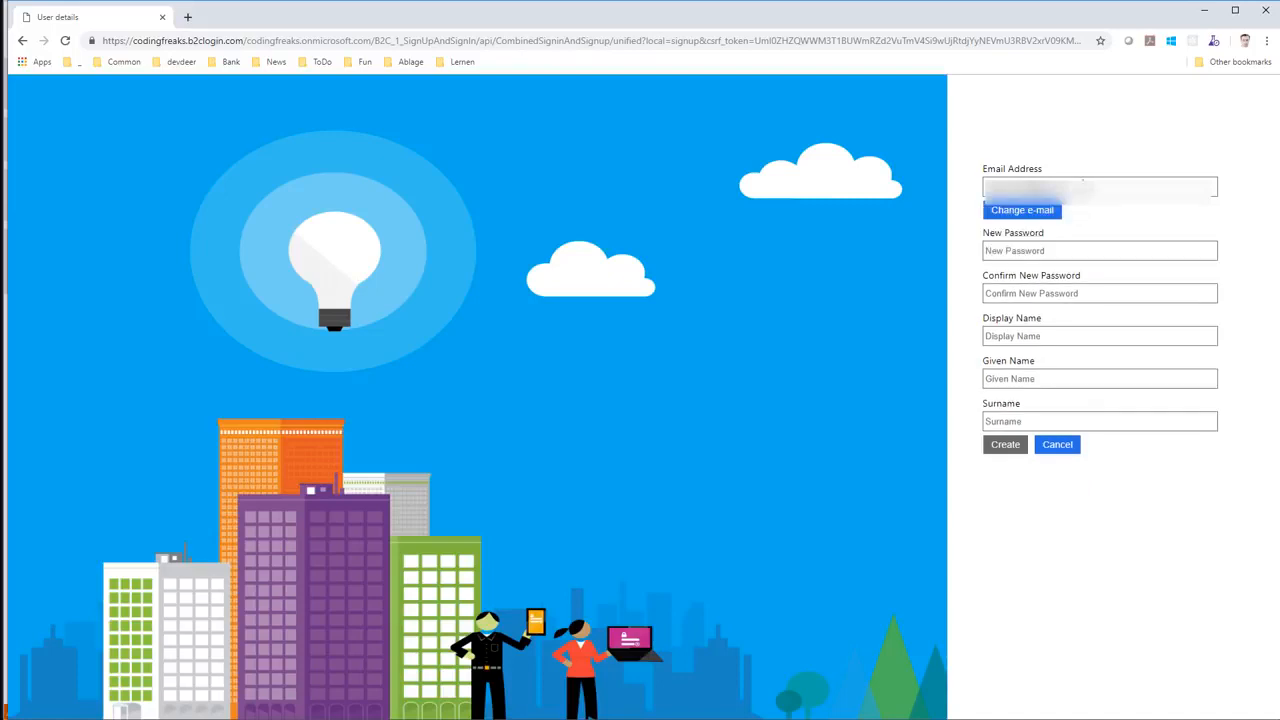
- Enter the new account's password and confirm it
click(1013, 250)
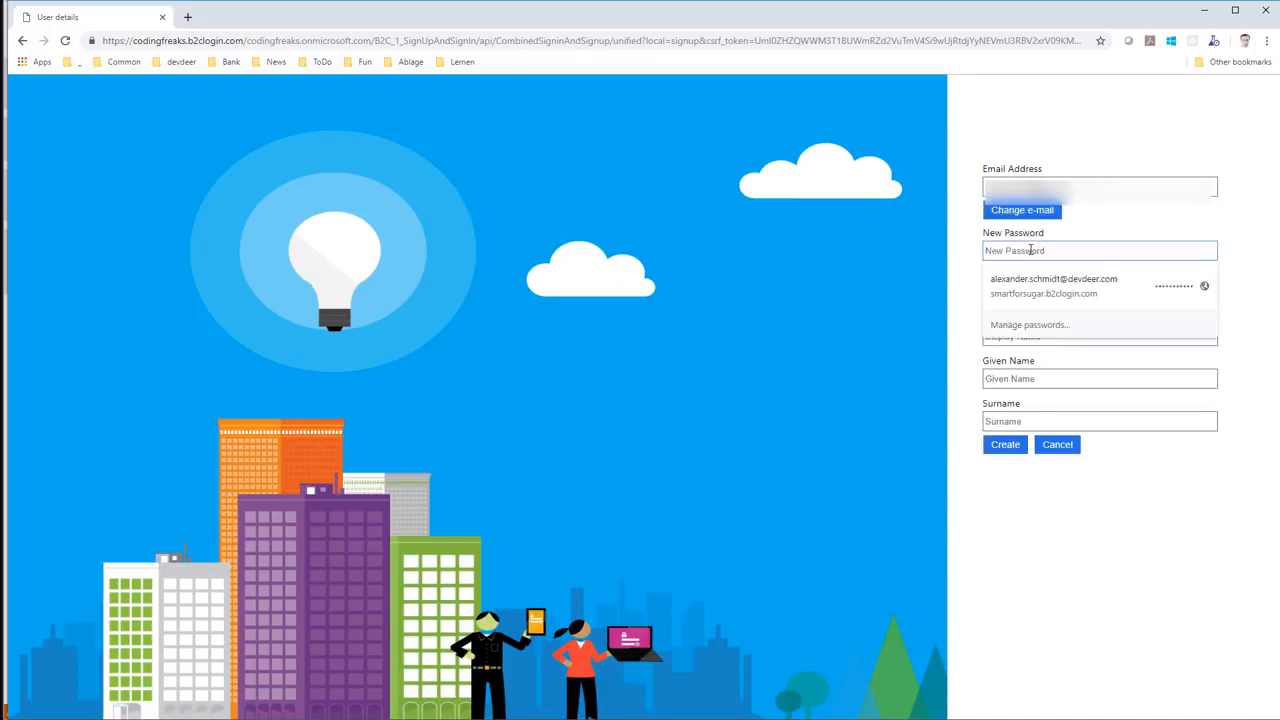
text(•••)
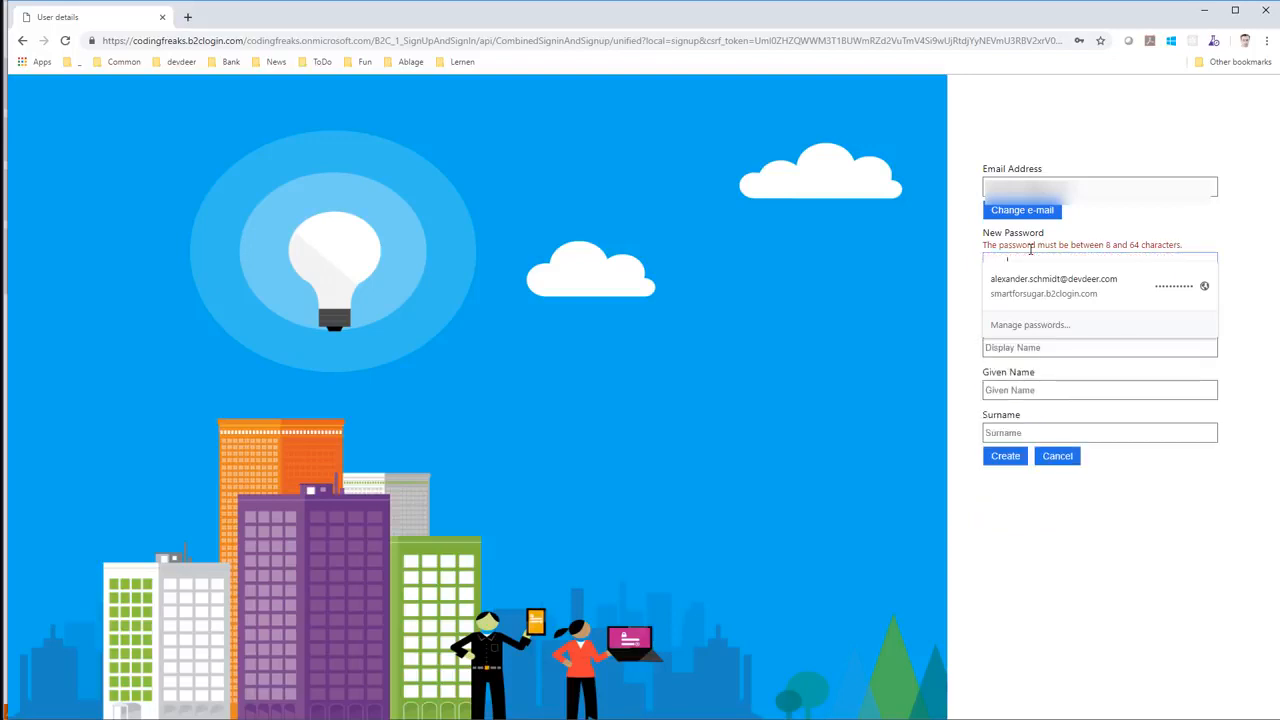
text(••)
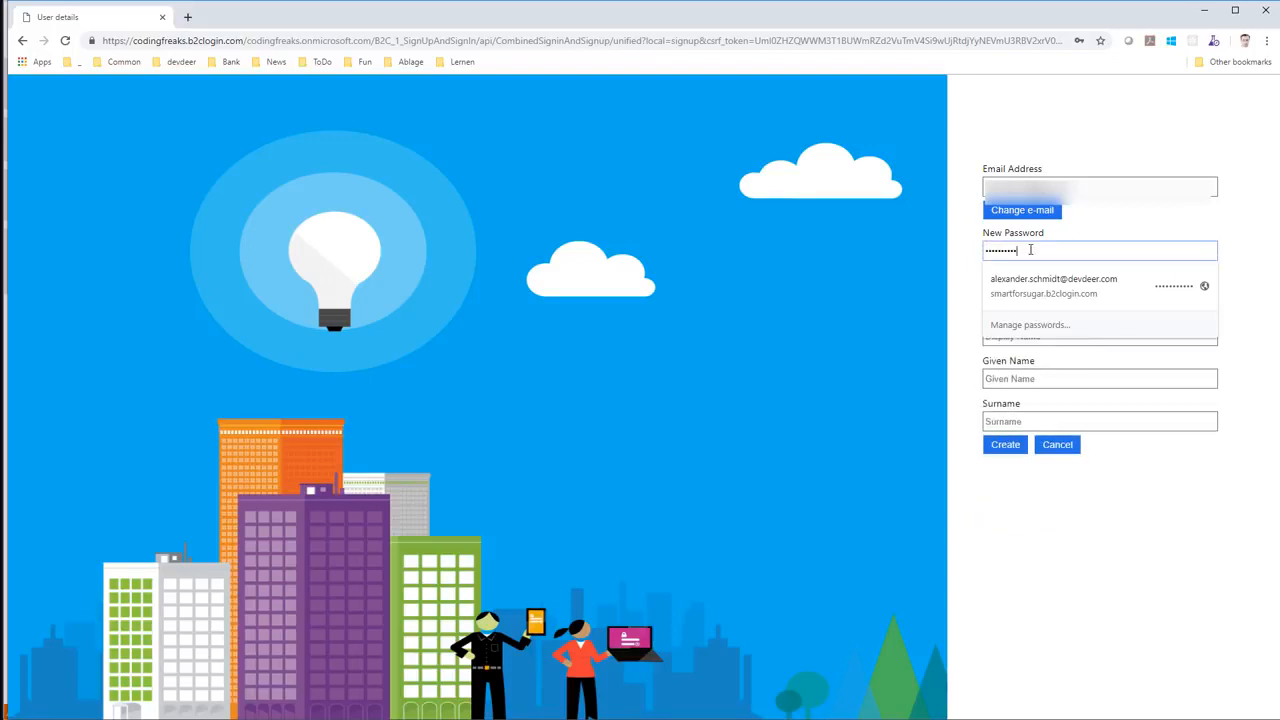
key(Tab)
text(•)
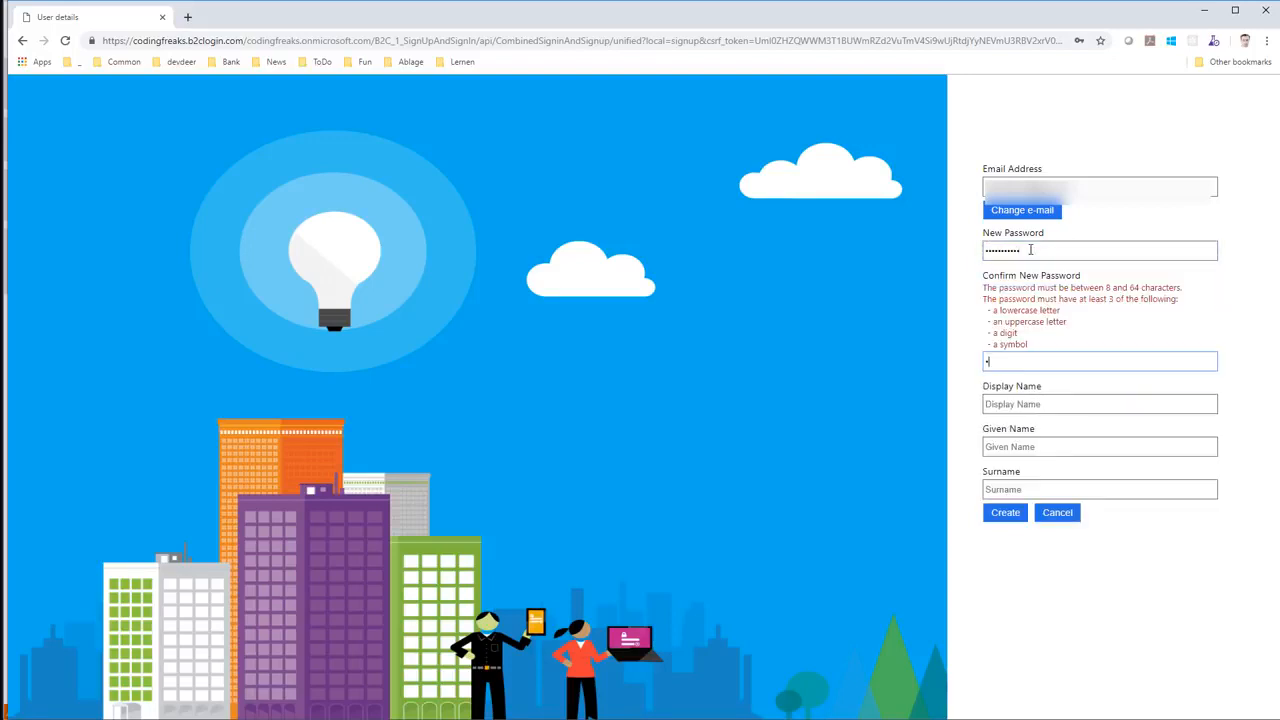
key(BackSpace)
text(•)
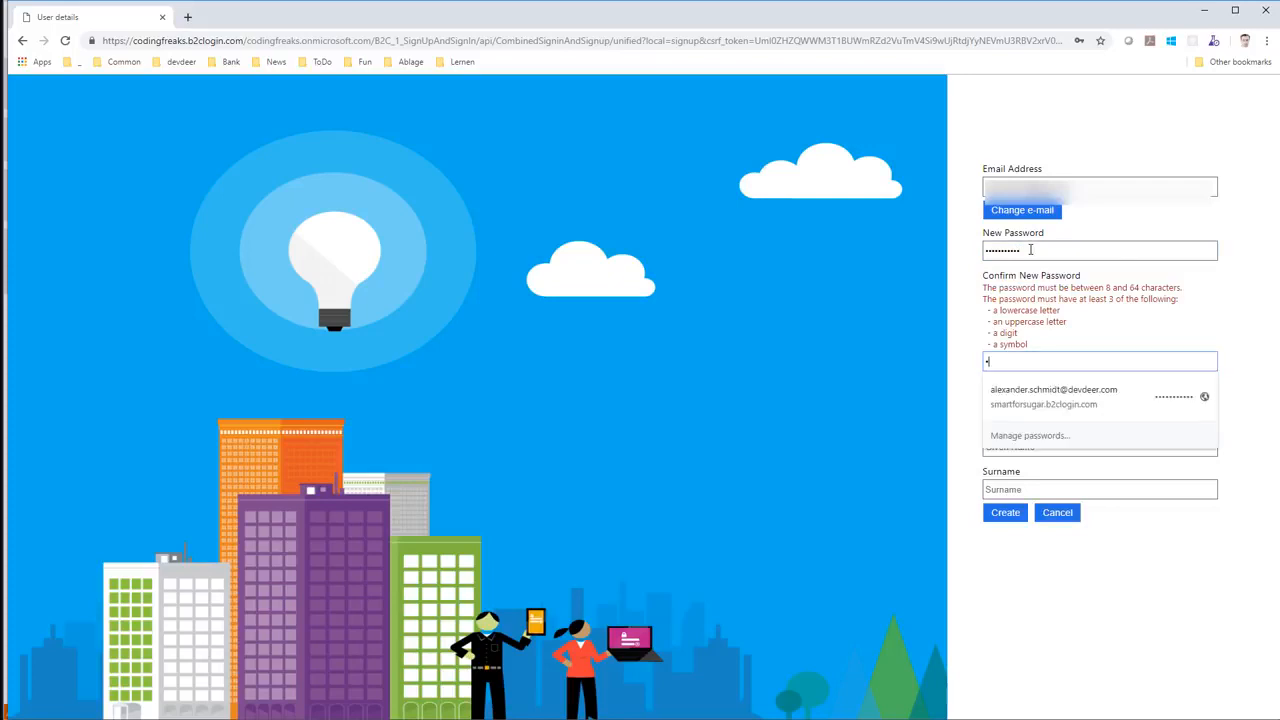
text(••••)
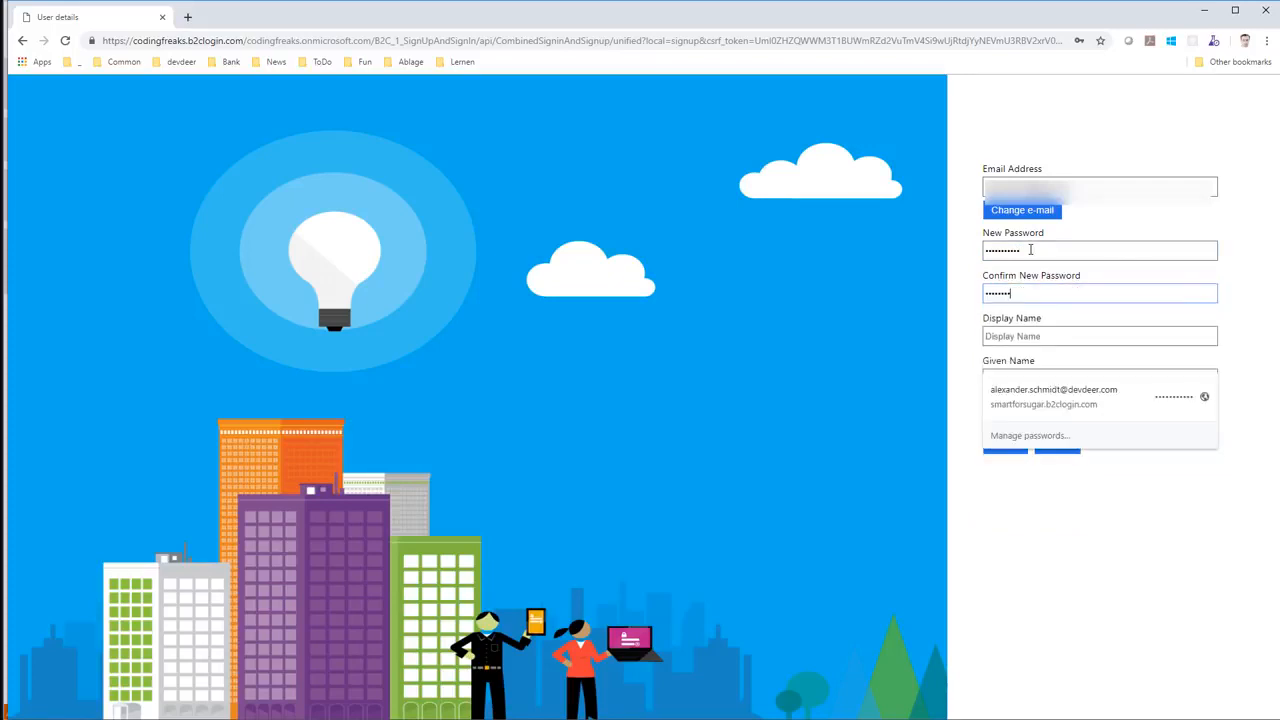
- Fill in the account's display name, given name and surname
key(Tab)
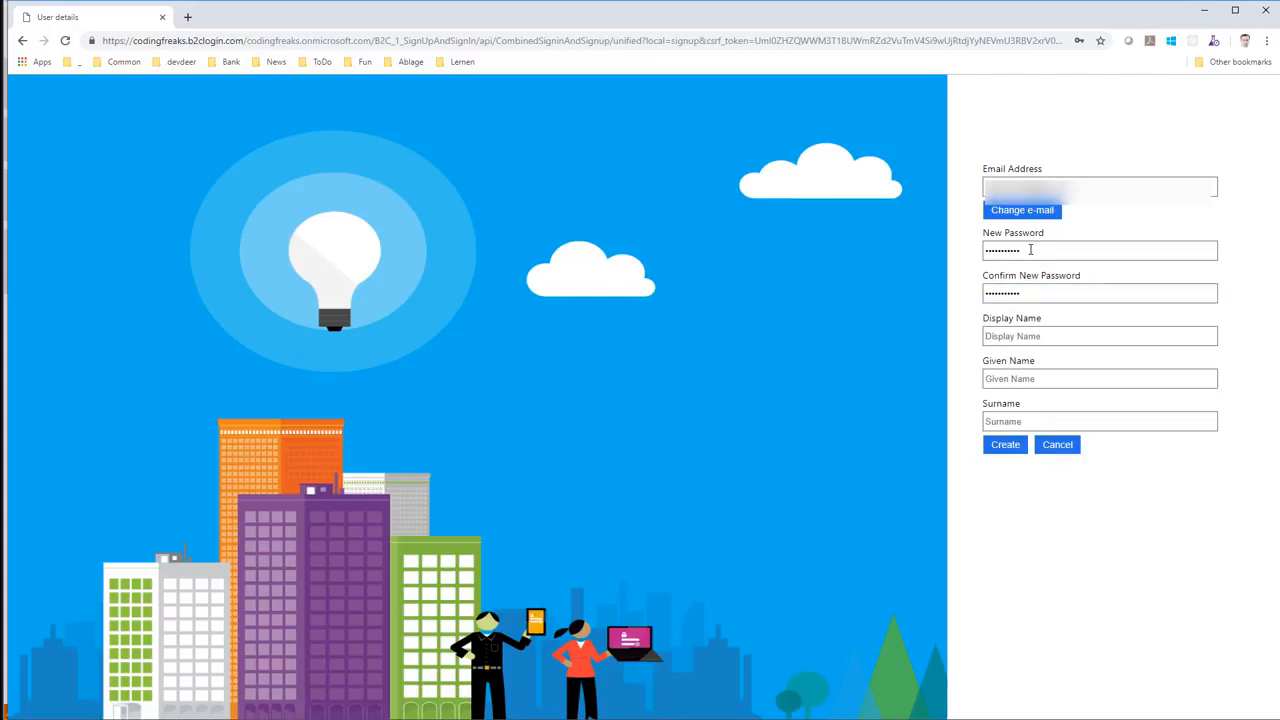
text(codin)
text(Sch)
key(BackSpace)
key(BackSpace)
key(BackSpace)
text(AlSch)
- Create the account, check the navbar greets the new user by name, and minimize Chrome
click(1002, 446)
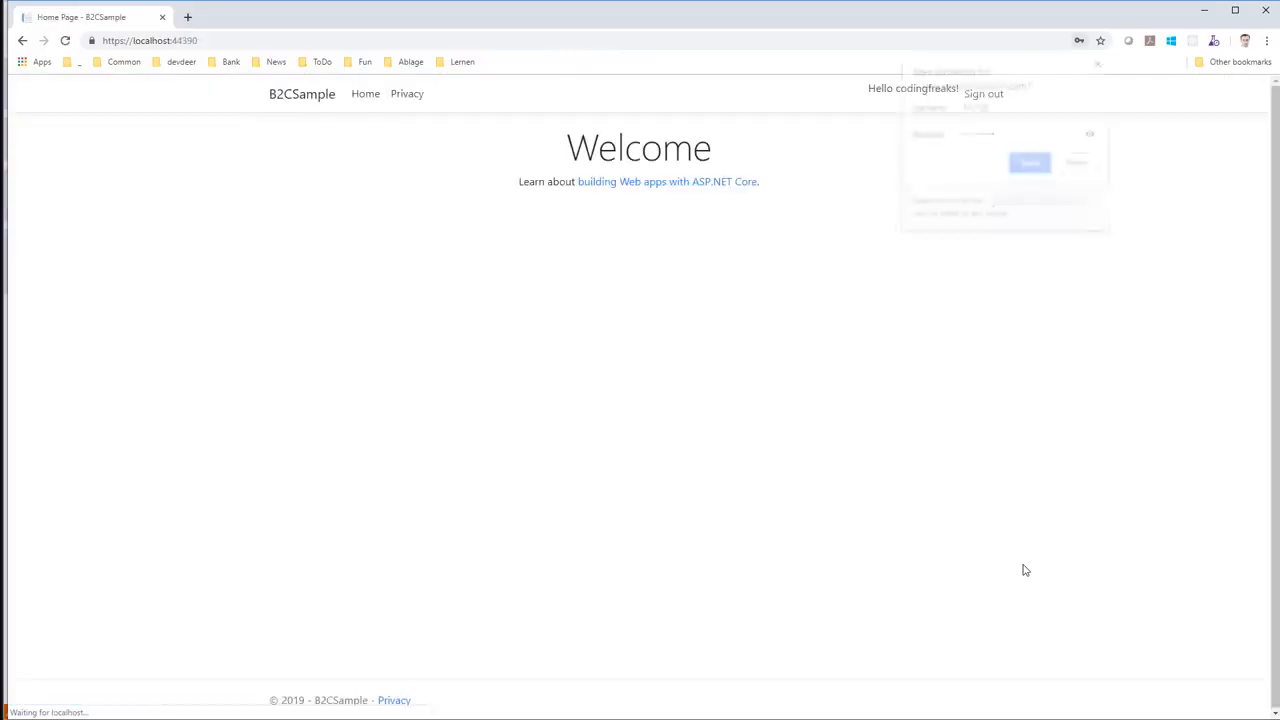
click(1101, 61)
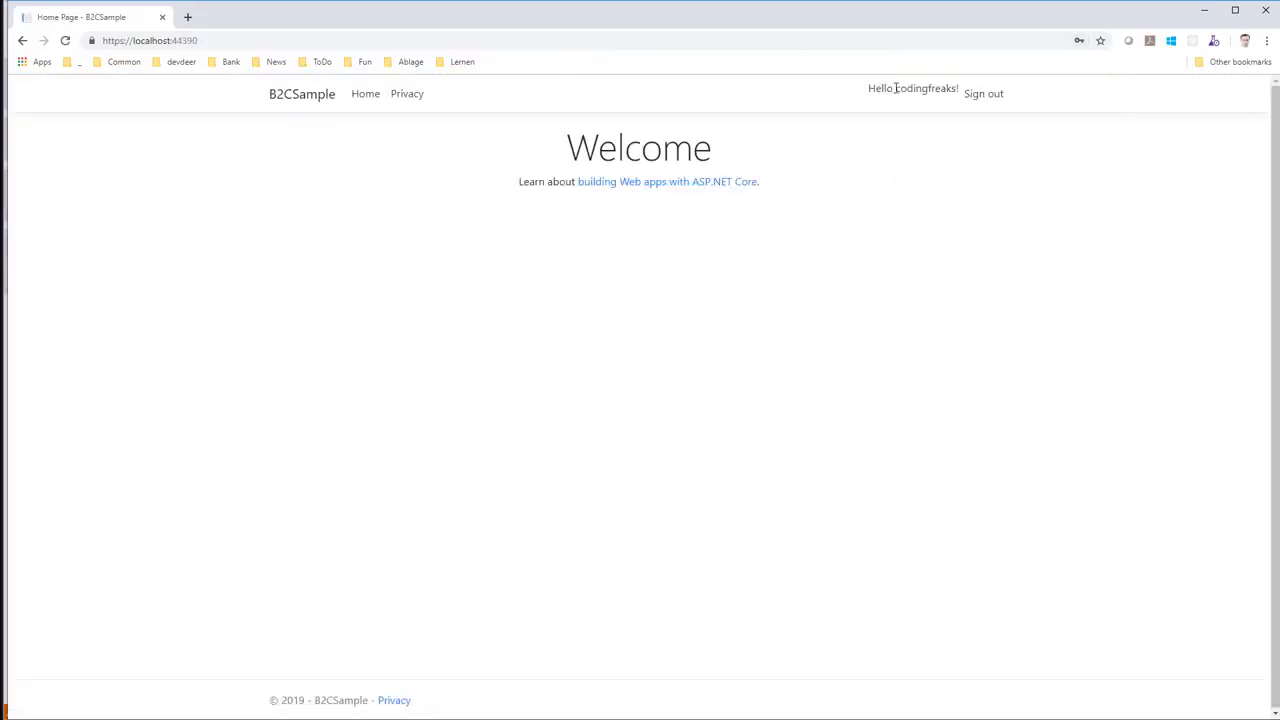
drag(894, 88, 958, 88)
click(949, 139)
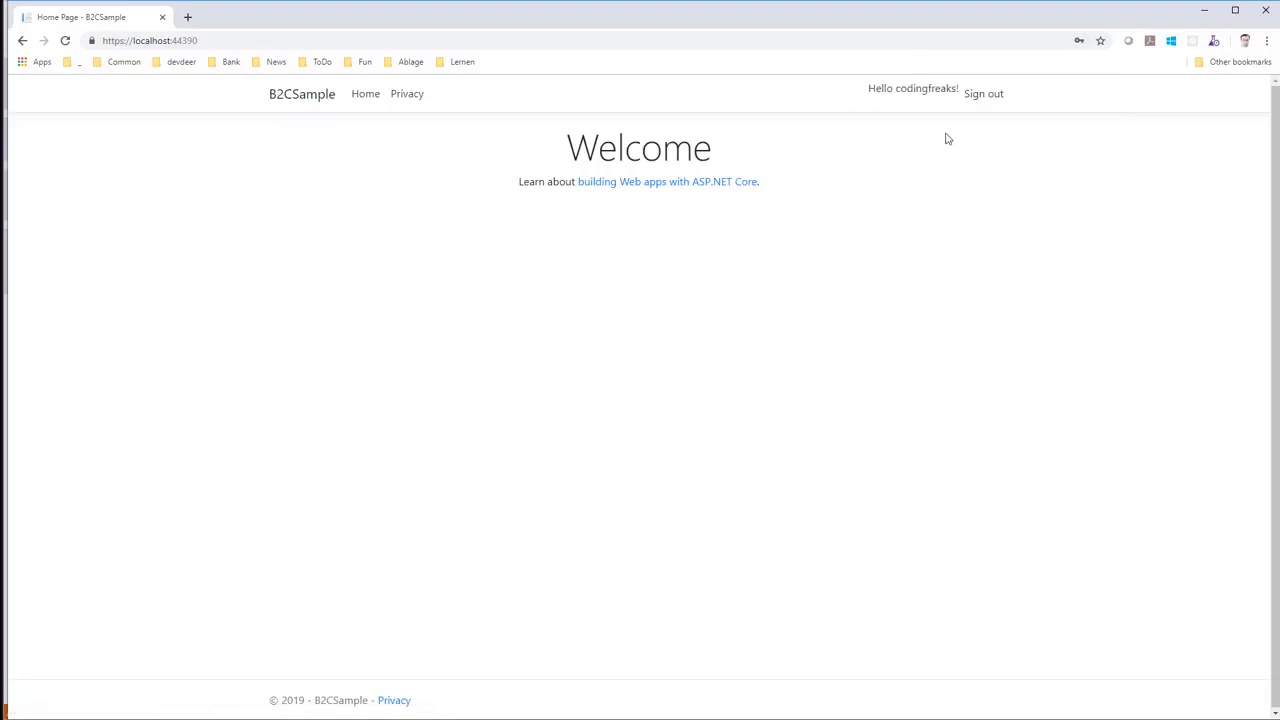
double_click(917, 89)
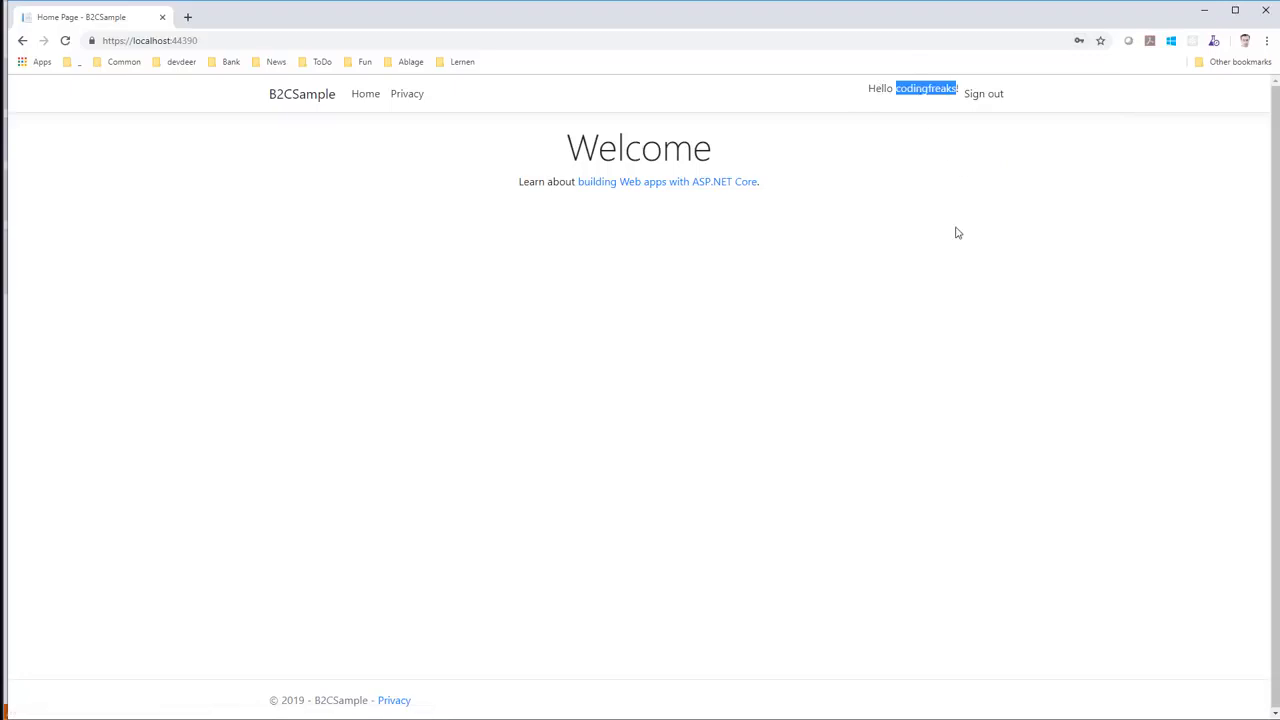
click(1206, 14)
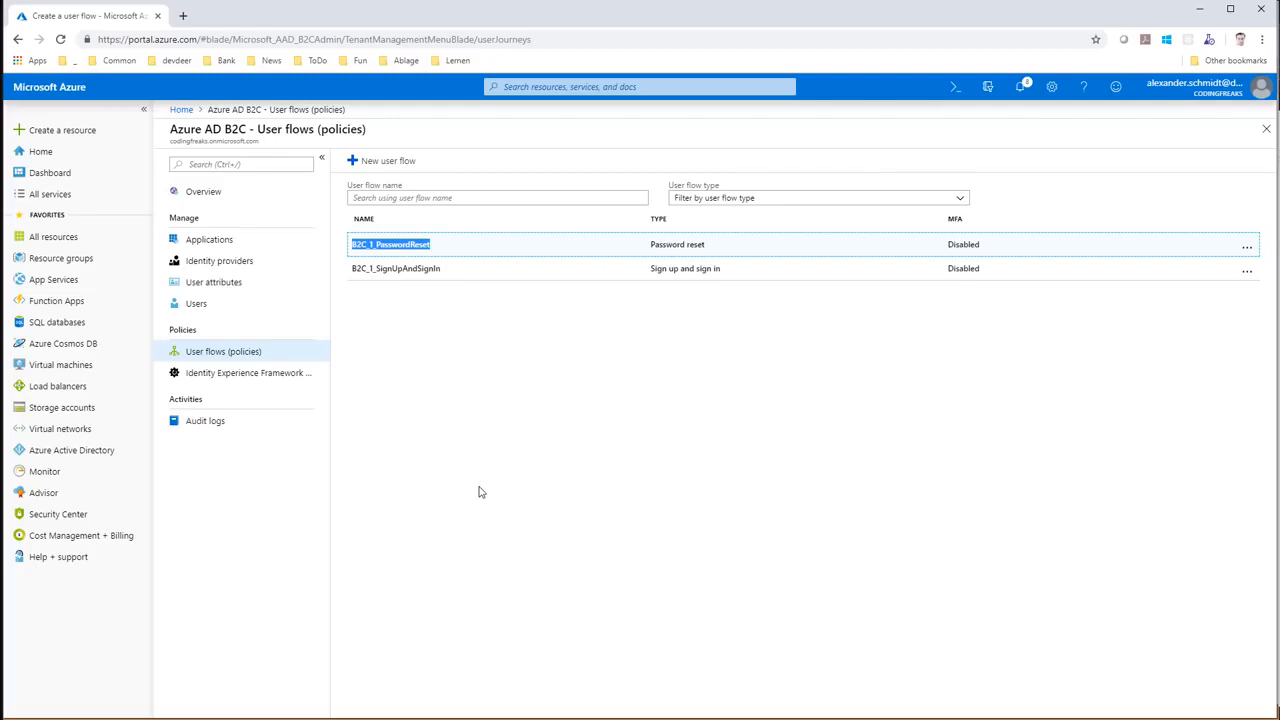
- Open the newly created user's profile from the B2C tenant's Users list
click(479, 492)
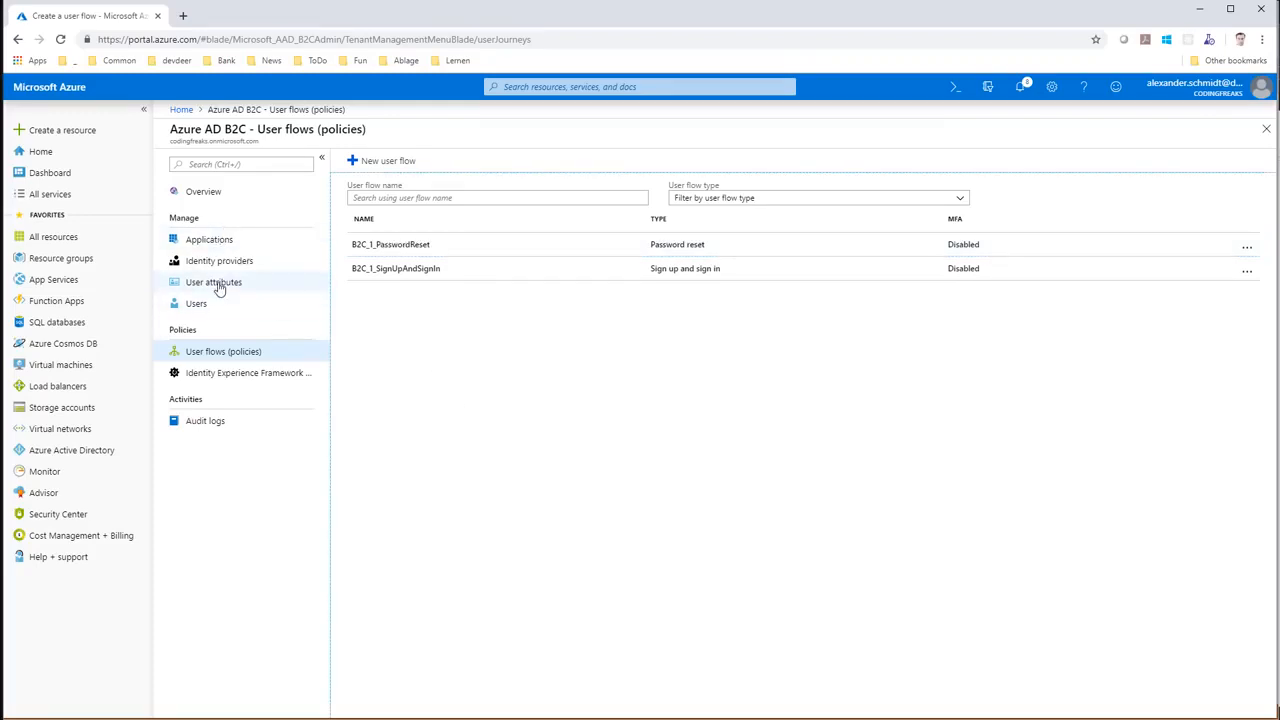
click(198, 304)
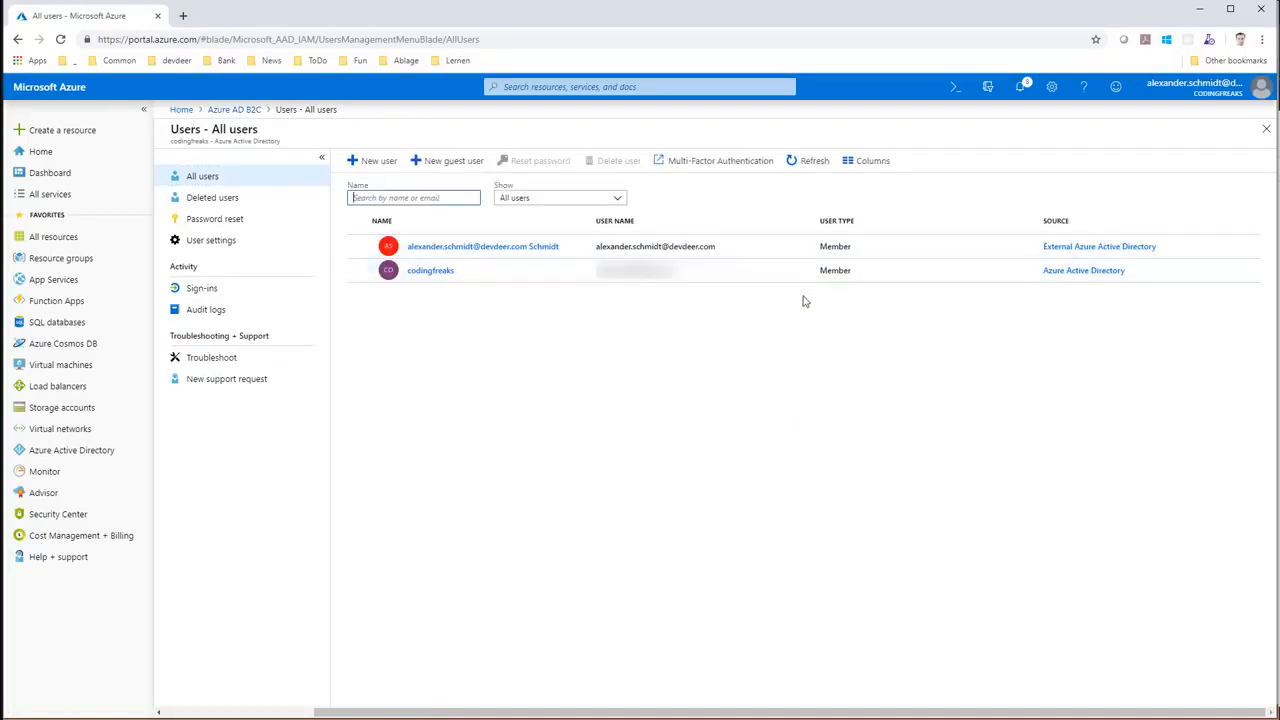
click(428, 272)
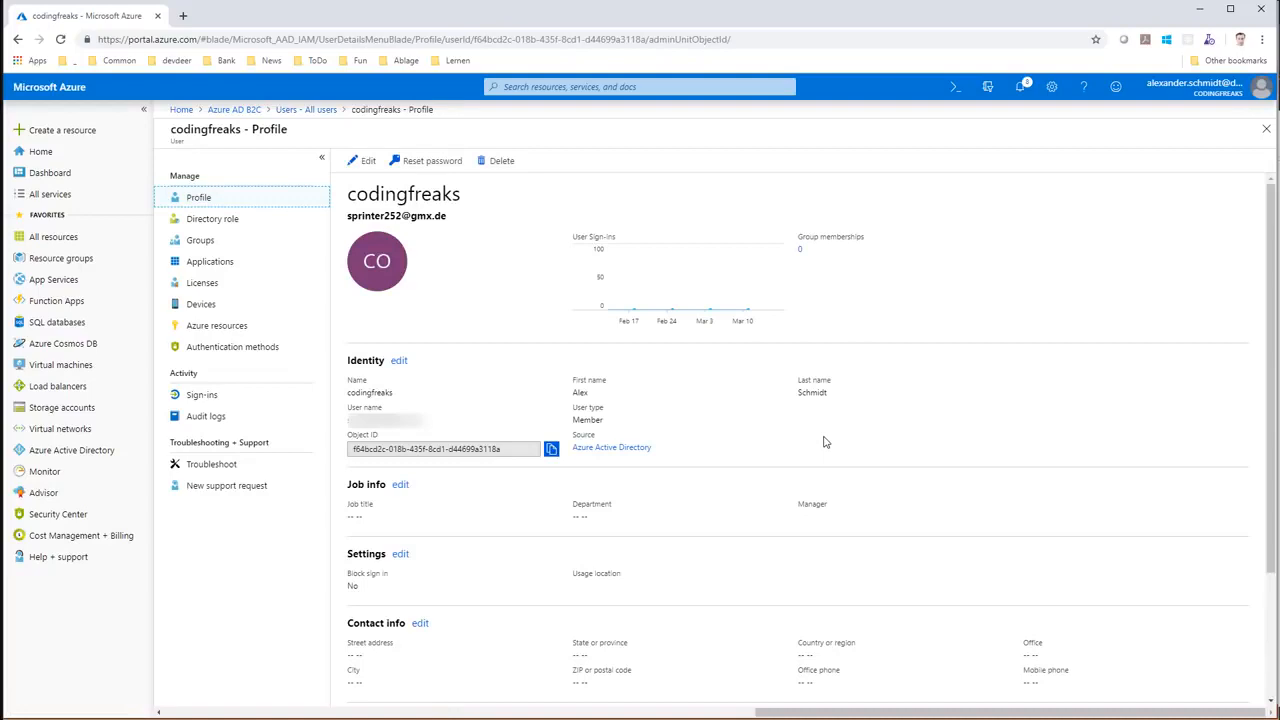
scroll(825, 442, down, 2)
scroll(825, 442, up, 2)
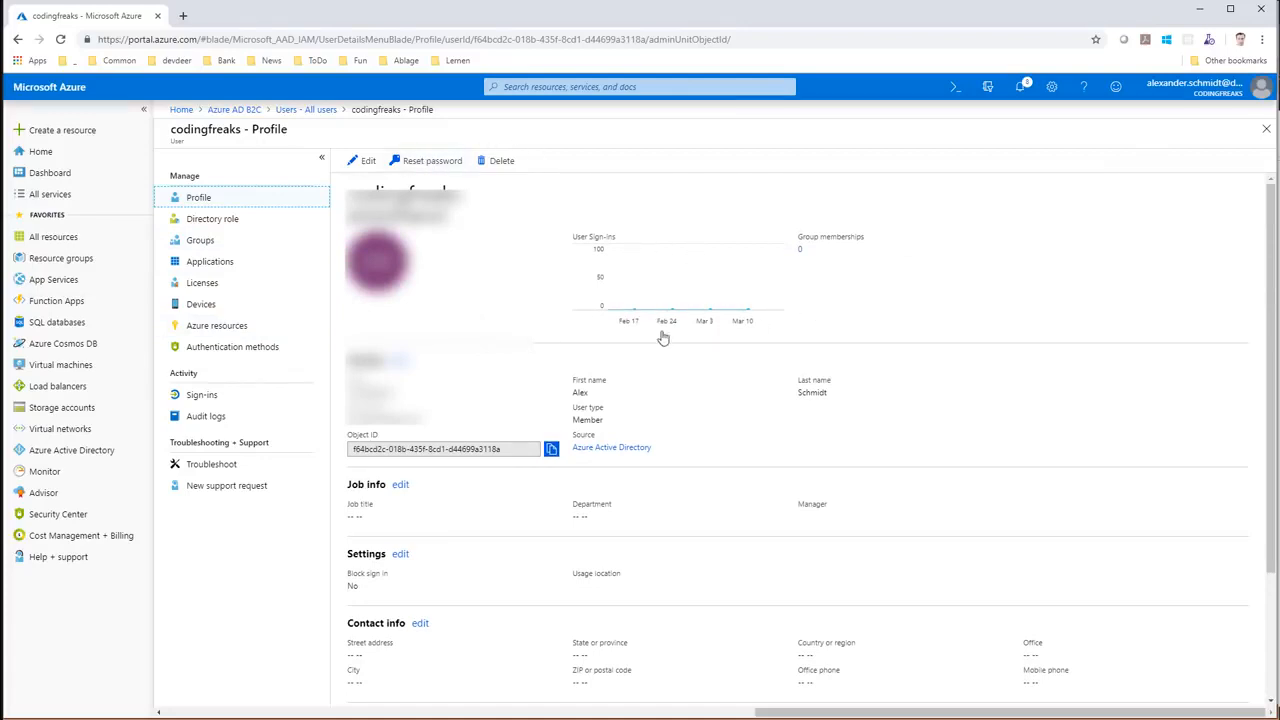
scroll(833, 339, down, 1)
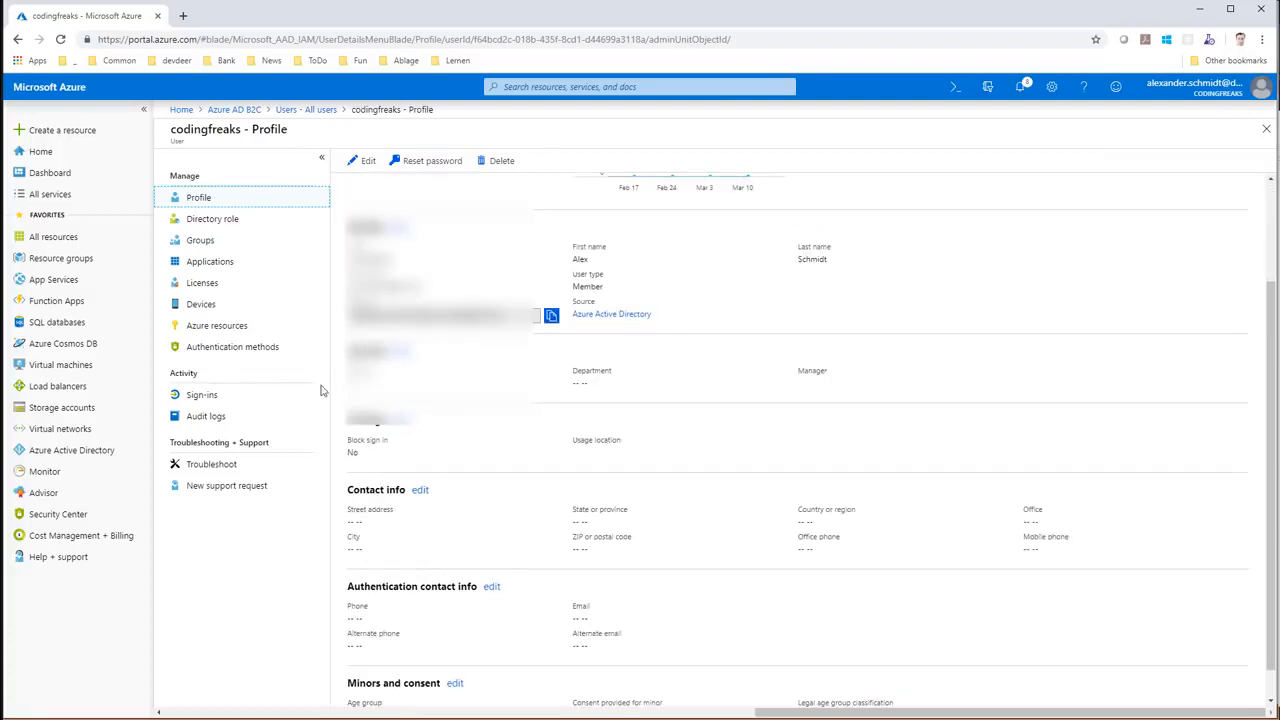
- Check the user's Audit logs, then refresh the Sign-ins list, which shows no records
click(214, 416)
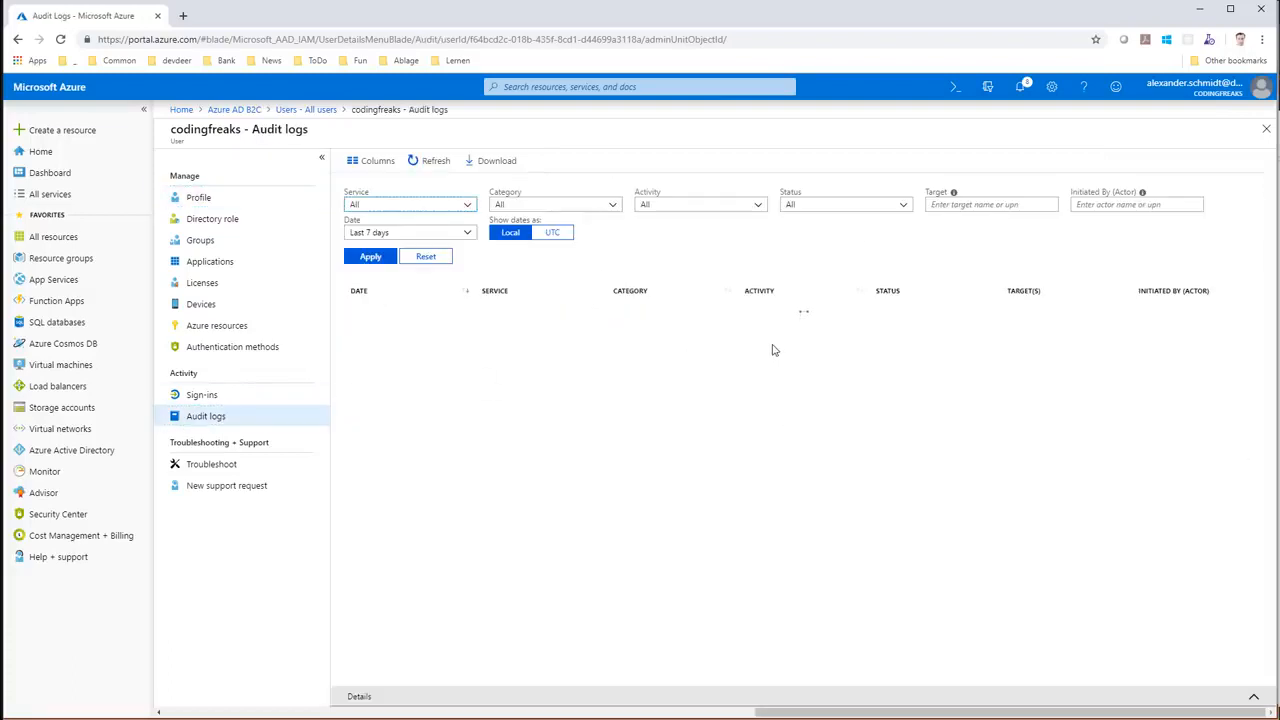
click(183, 396)
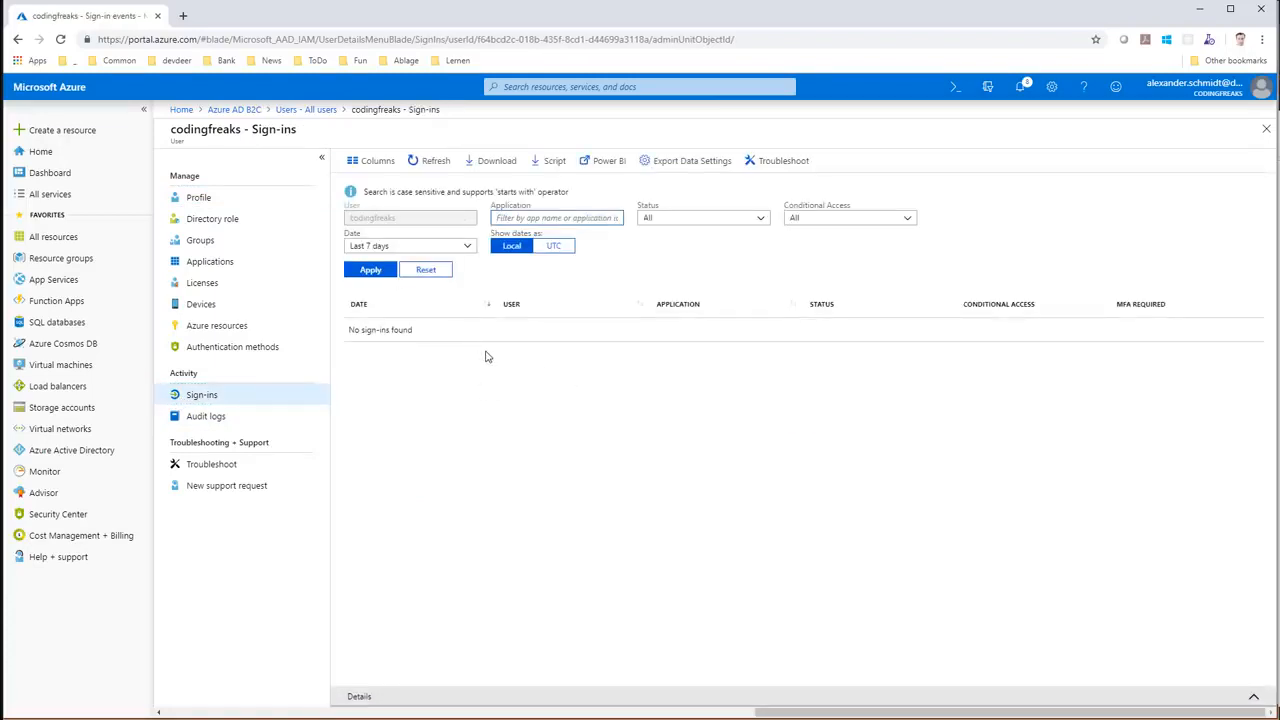
click(577, 374)
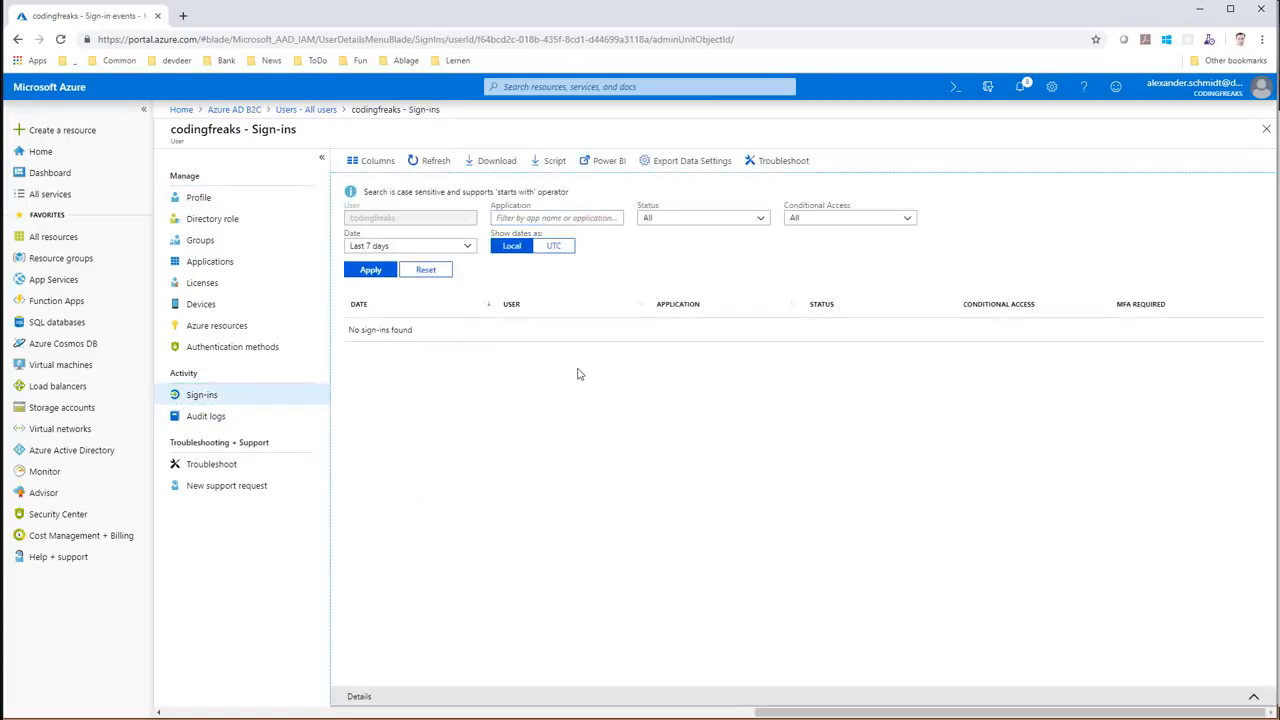
click(430, 161)
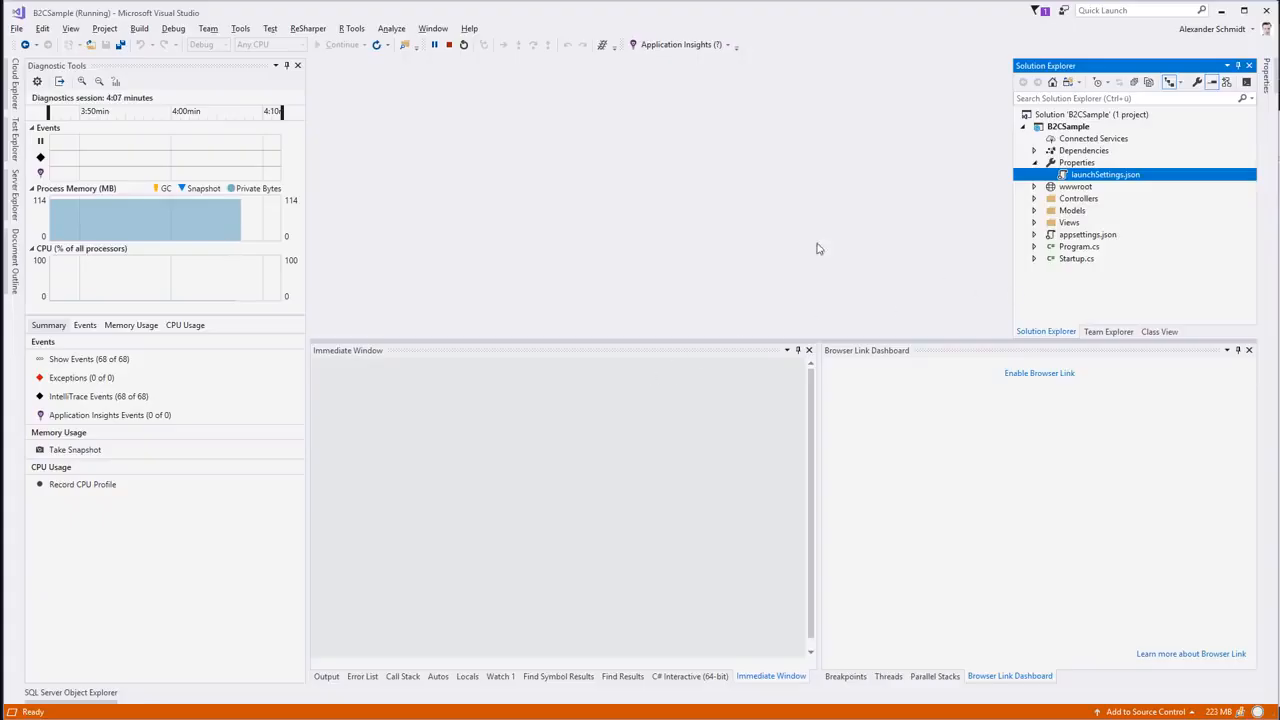
- Restart B2CSample under the debugger and sign out of the app
click(449, 44)
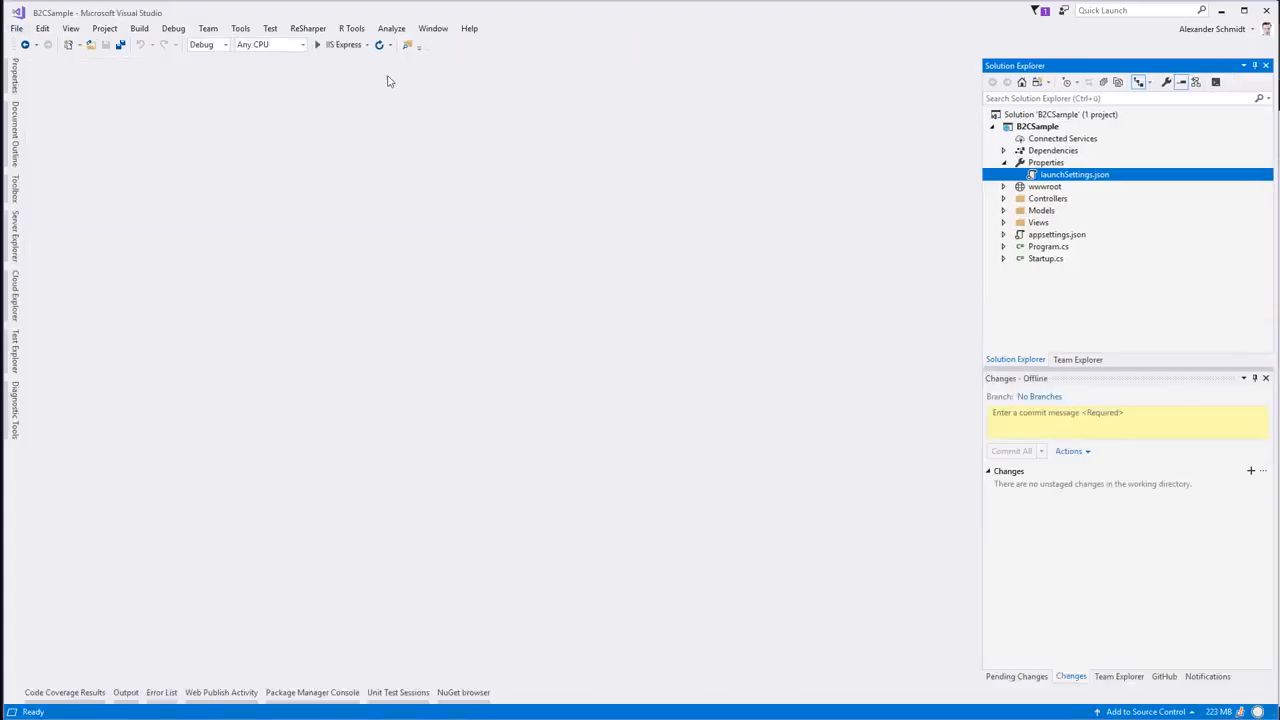
click(343, 45)
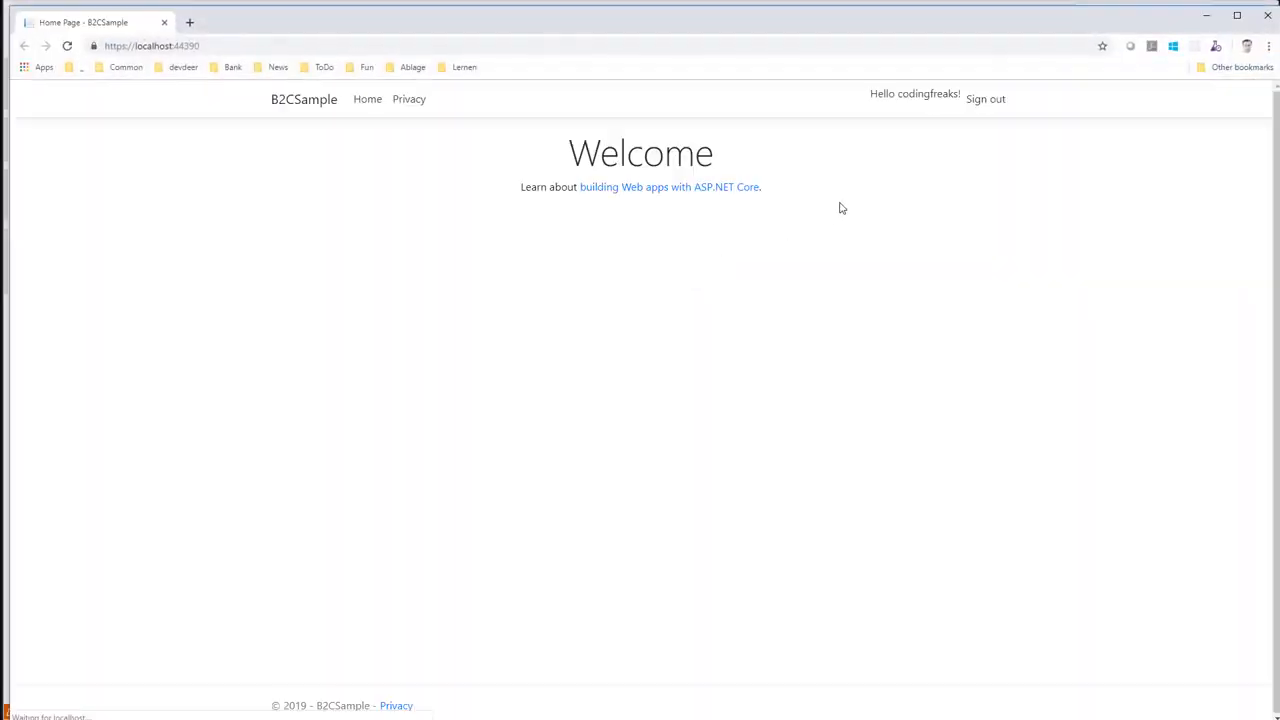
click(982, 104)
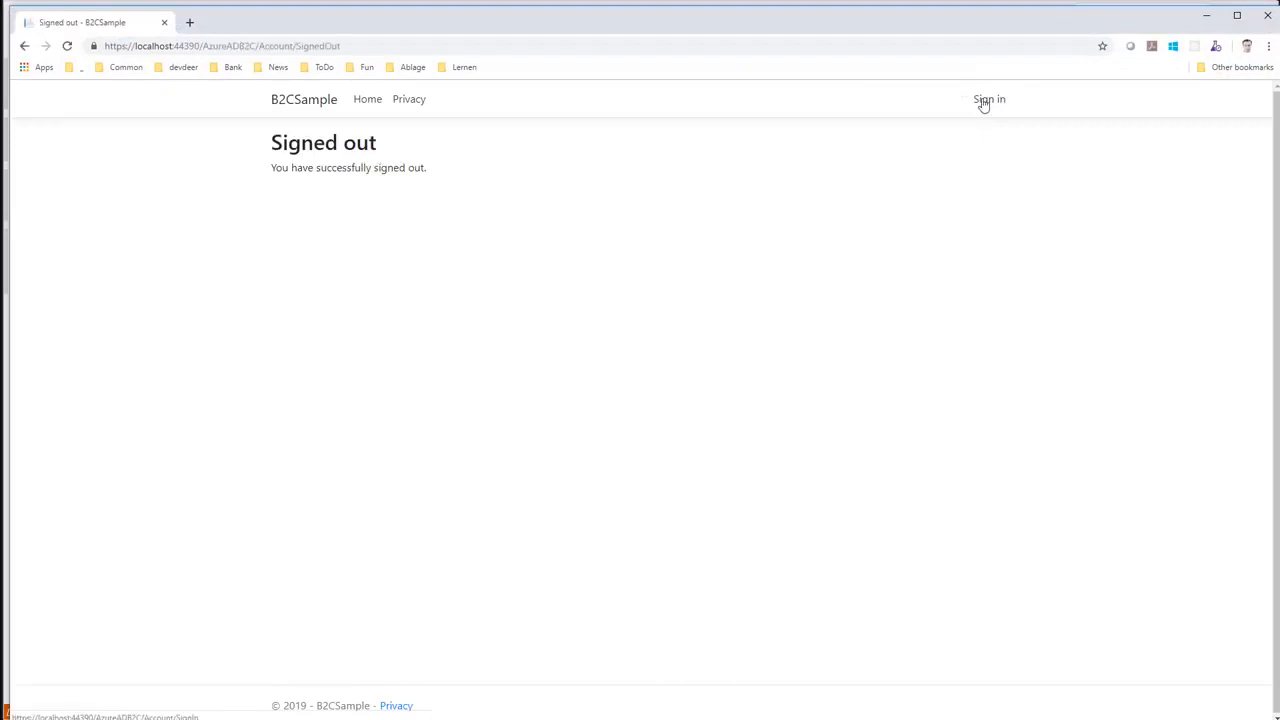
- Sign back in with the new account's e-mail and password, declining to save the password
click(982, 104)
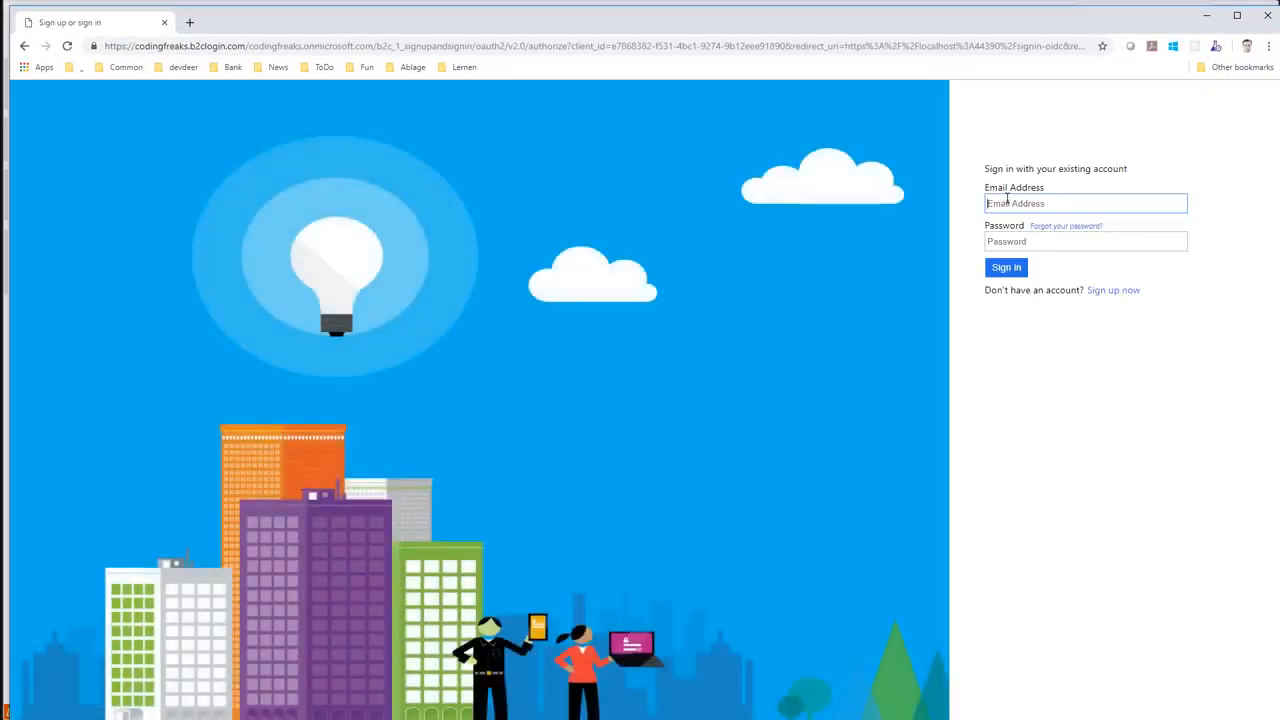
text(i)
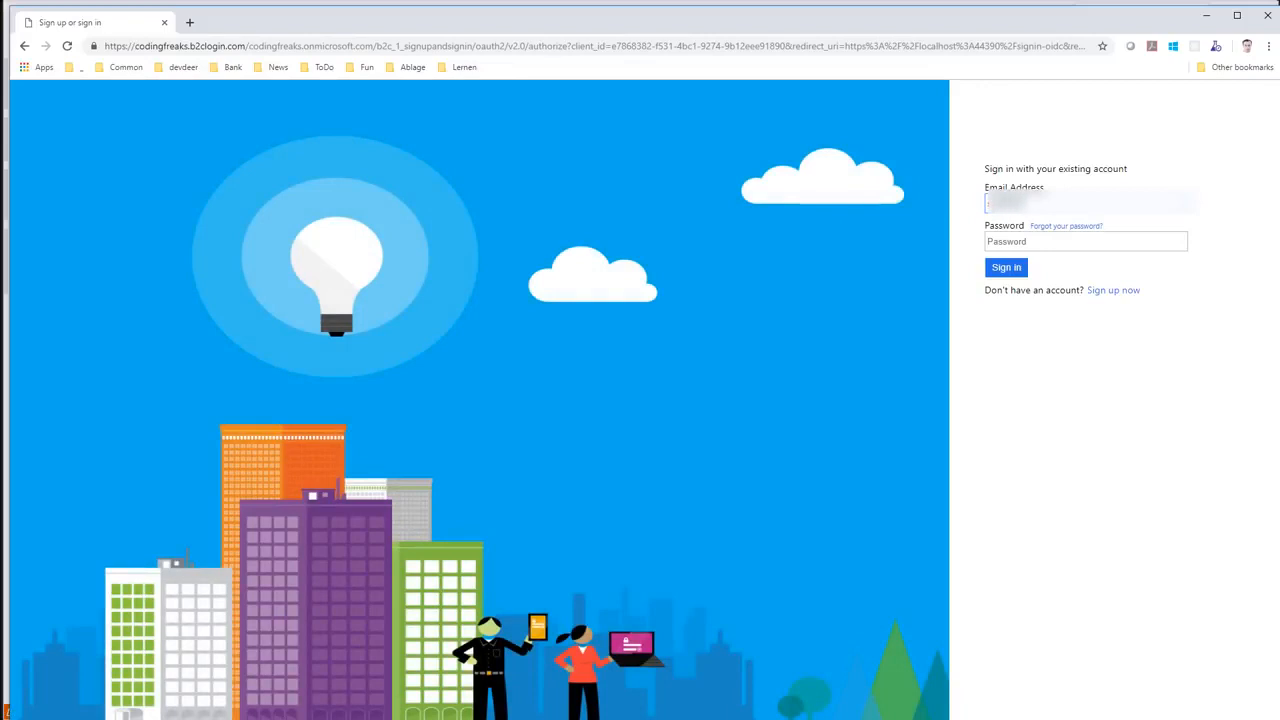
text(***)
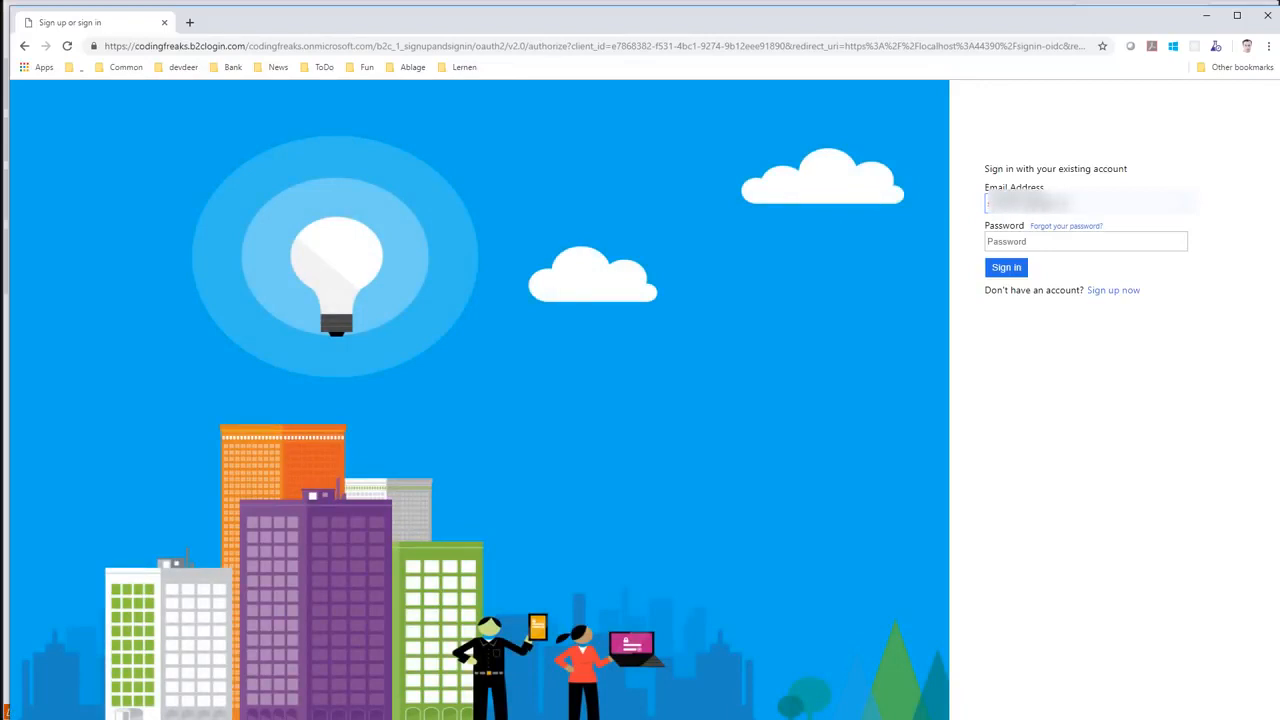
key(Tab)
text(*)
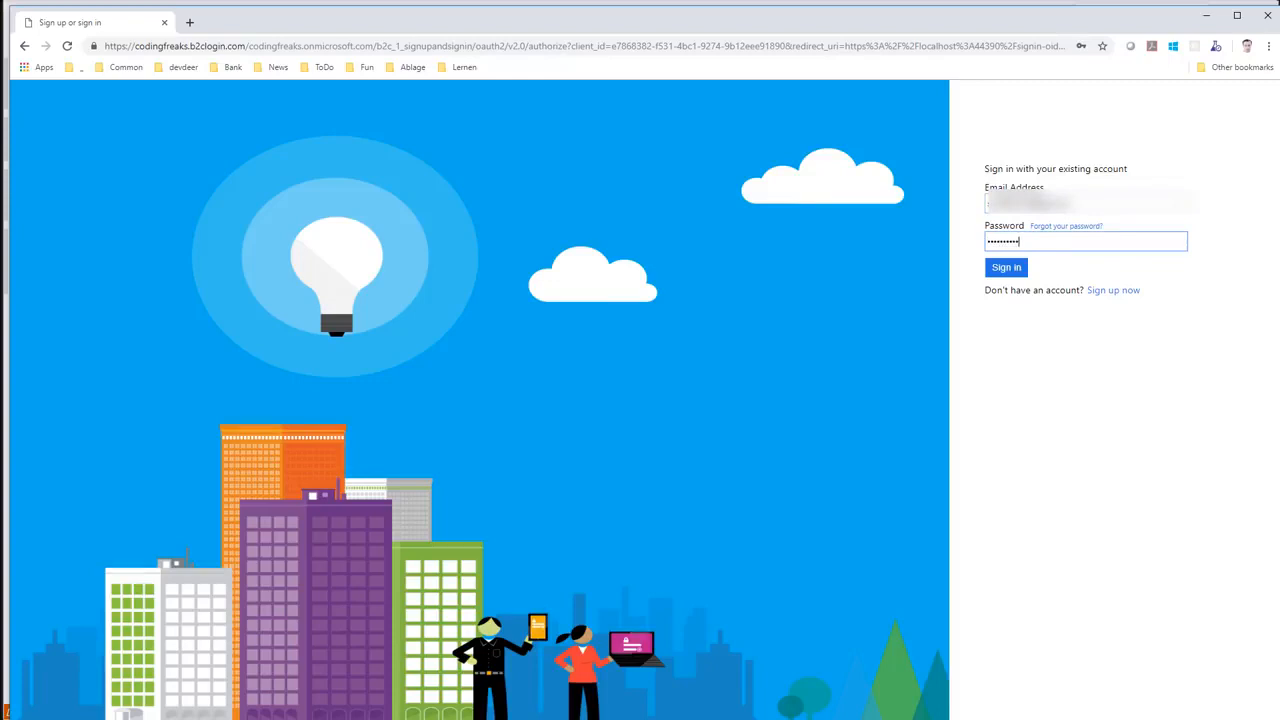
text(**********)
key(Return)
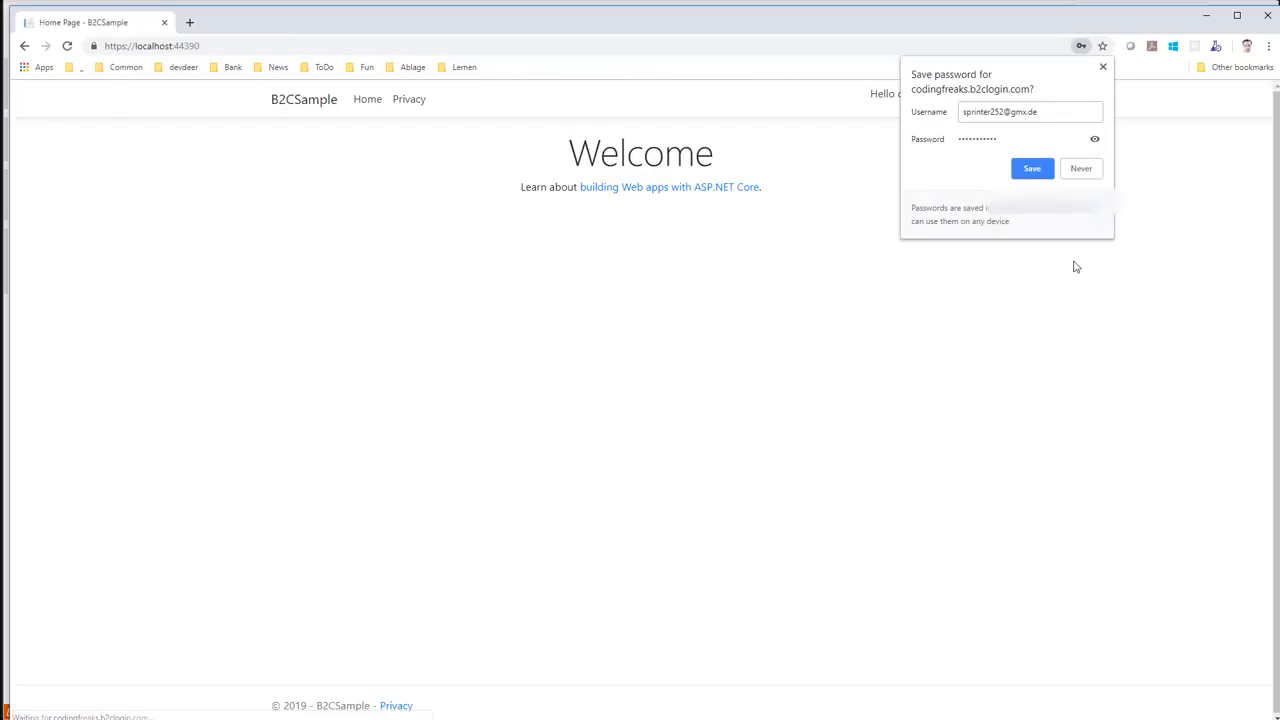
click(1102, 68)
- Return to the Azure portal and refresh the user's Sign-ins list
key(alt+Tab)
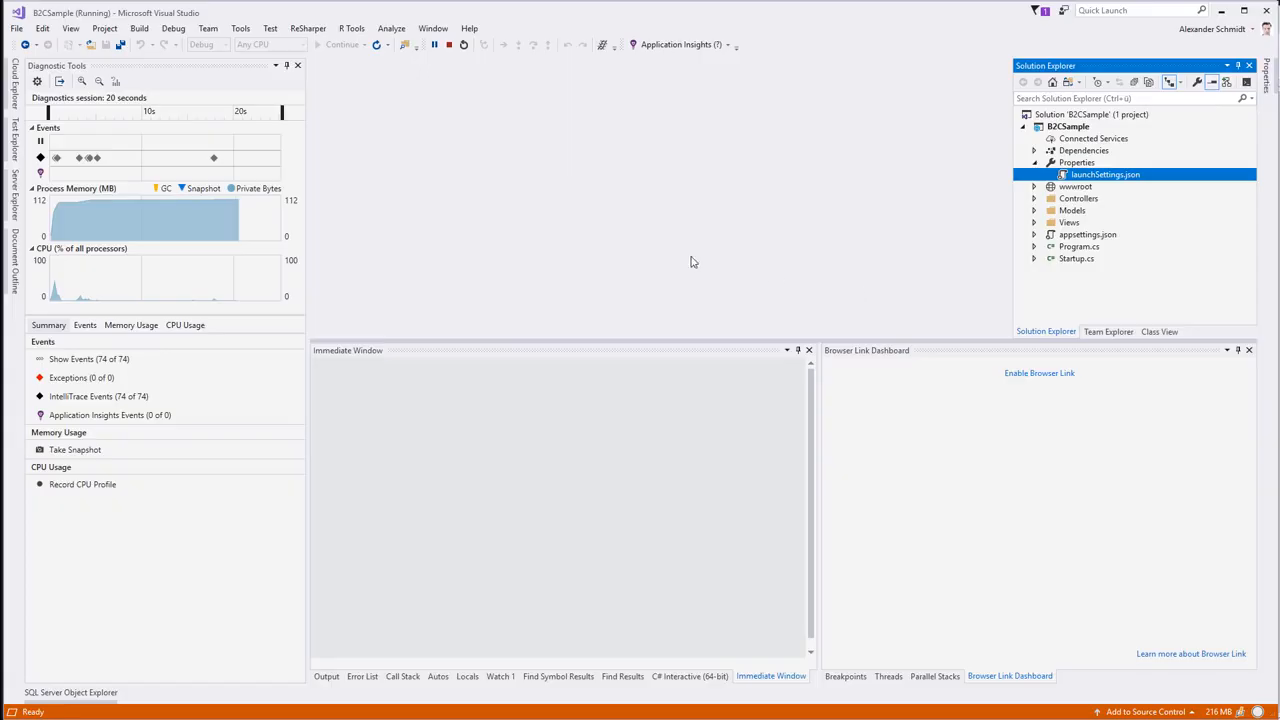
key(alt+Tab)
key(alt+Tab)
click(437, 162)
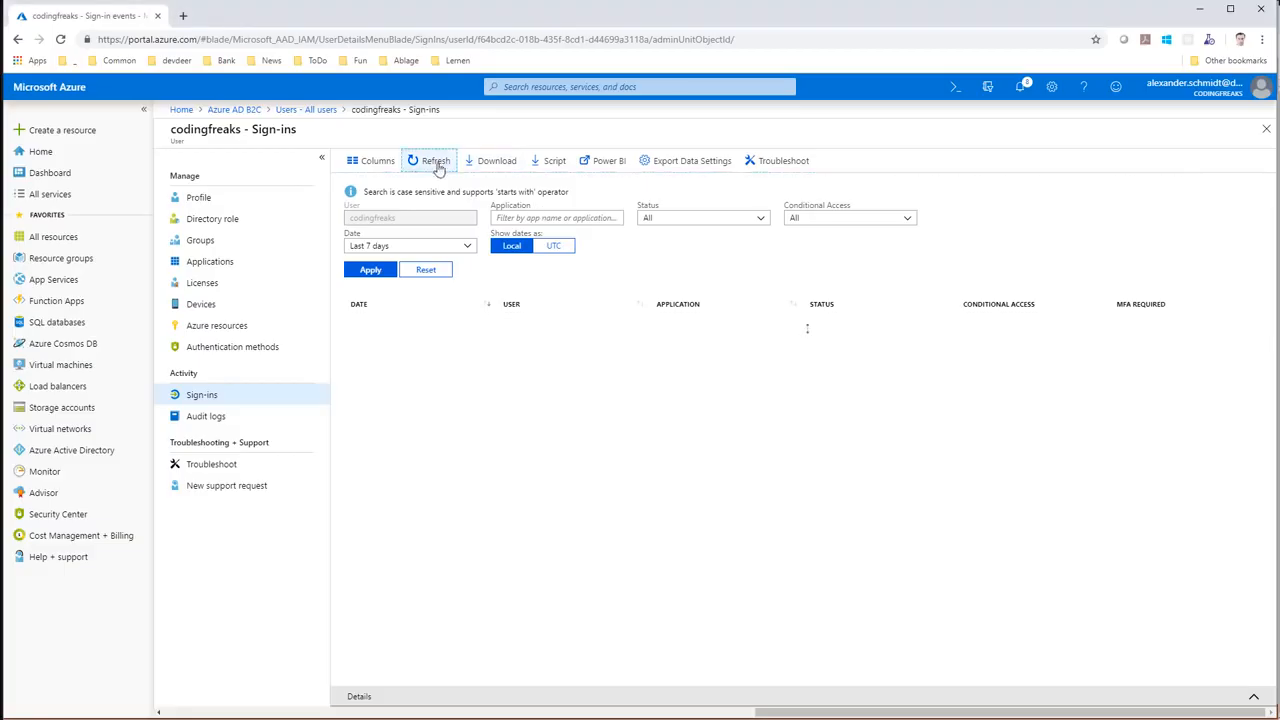
click(428, 163)
- Review the Audit logs and Sign-ins again, then close the Sign-ins and All users blades
click(214, 416)
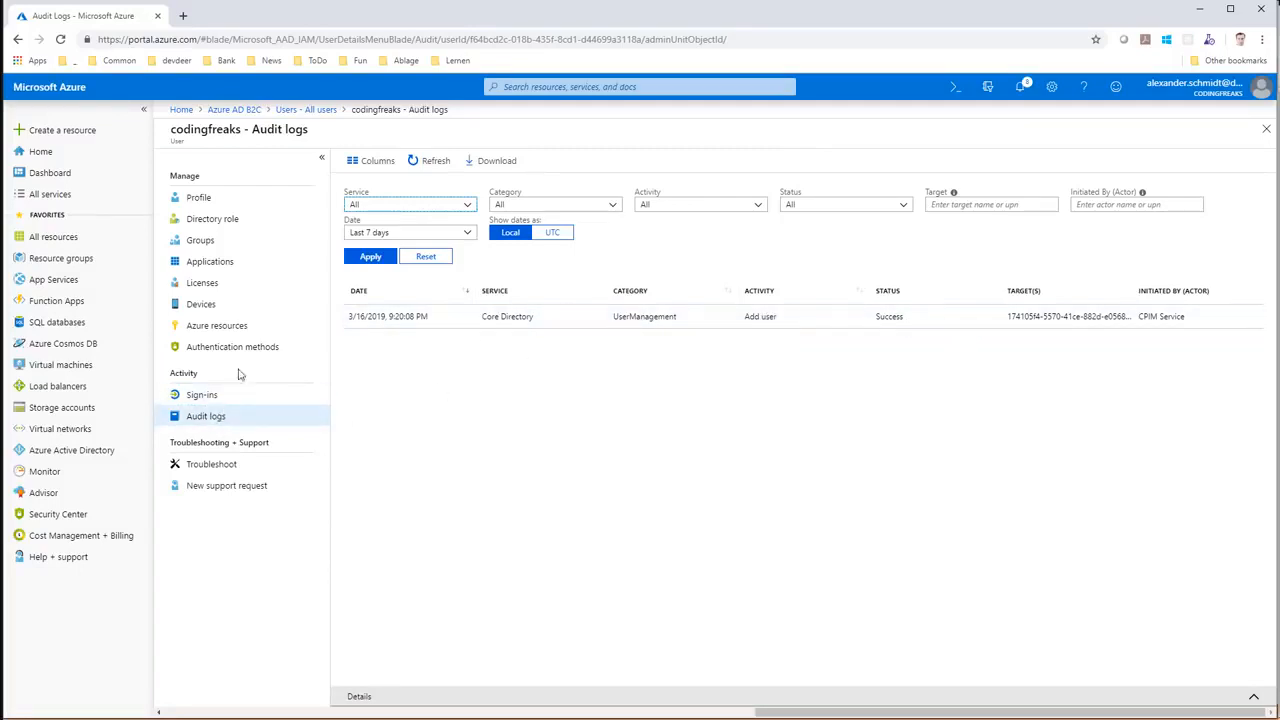
click(200, 397)
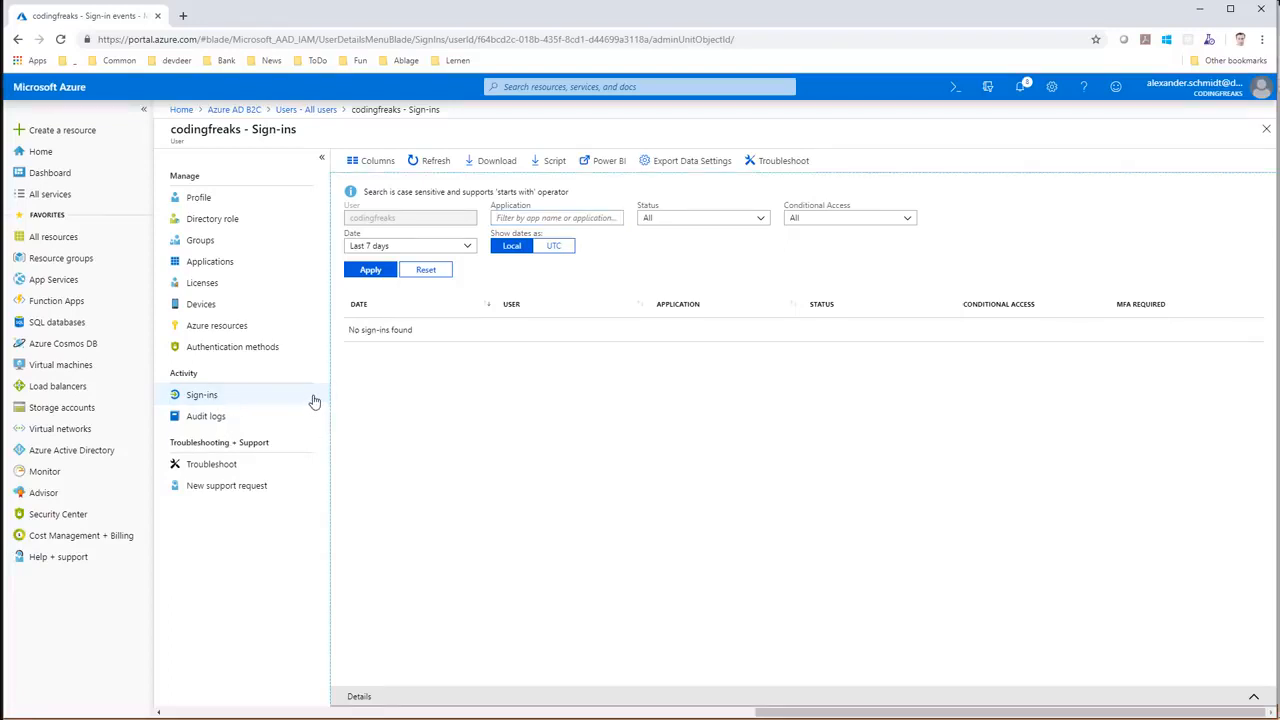
click(1266, 131)
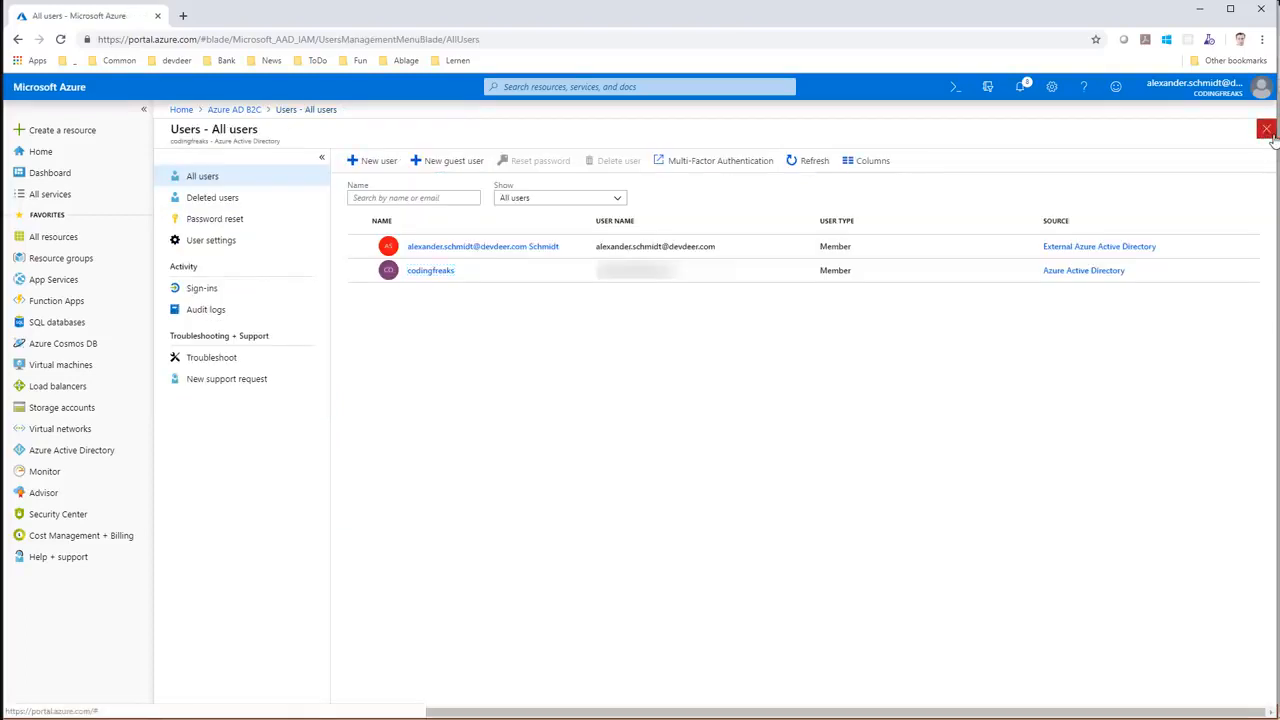
click(1266, 131)
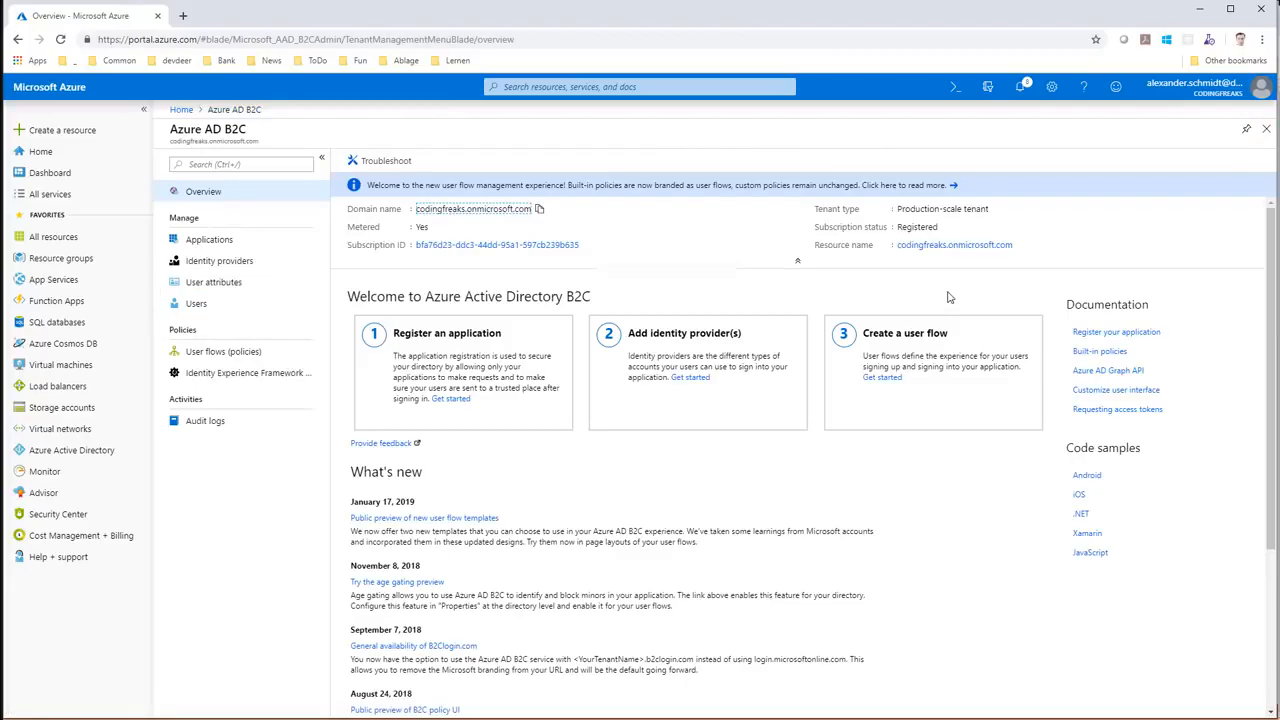
- Switch to Chrome and highlight the signed-in user's name in the B2CSample greeting
key(alt+Tab)
key(alt+Tab)
key(alt+Tab)
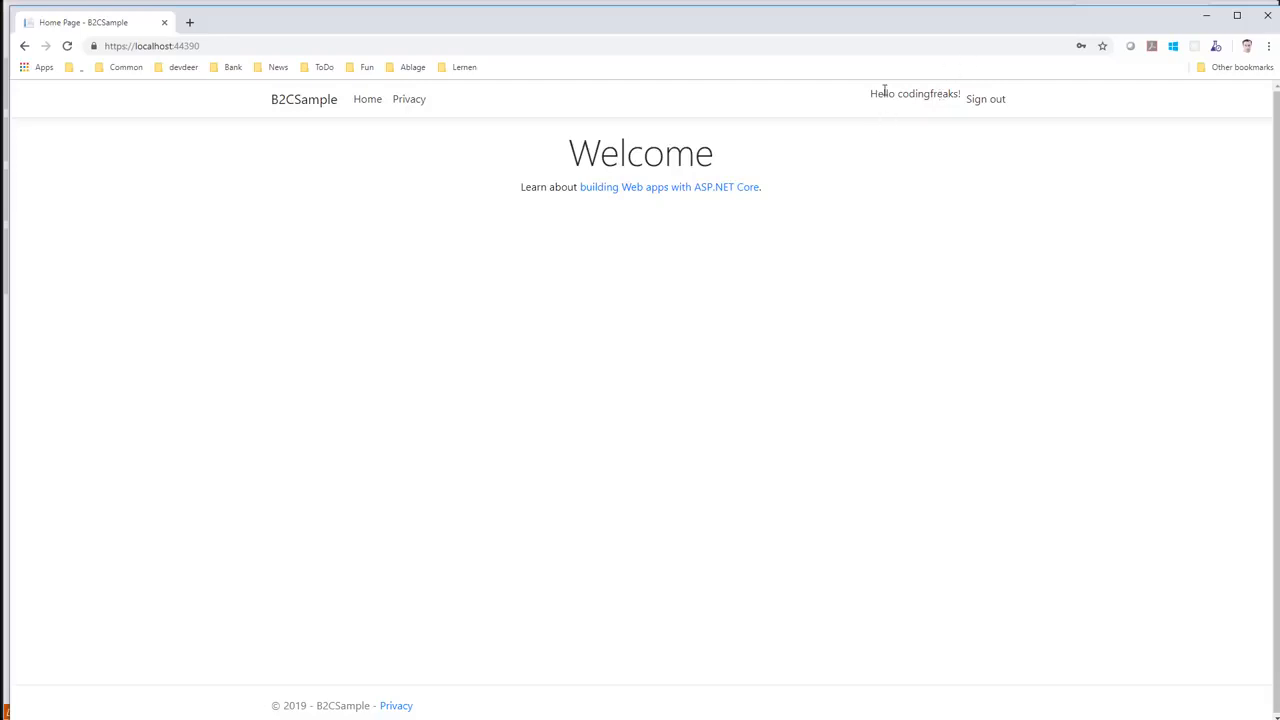
drag(896, 94, 971, 100)
click(1011, 174)
- Stop debugging and open HomeController.cs from the Controllers folder
key(alt+Tab)
click(450, 45)
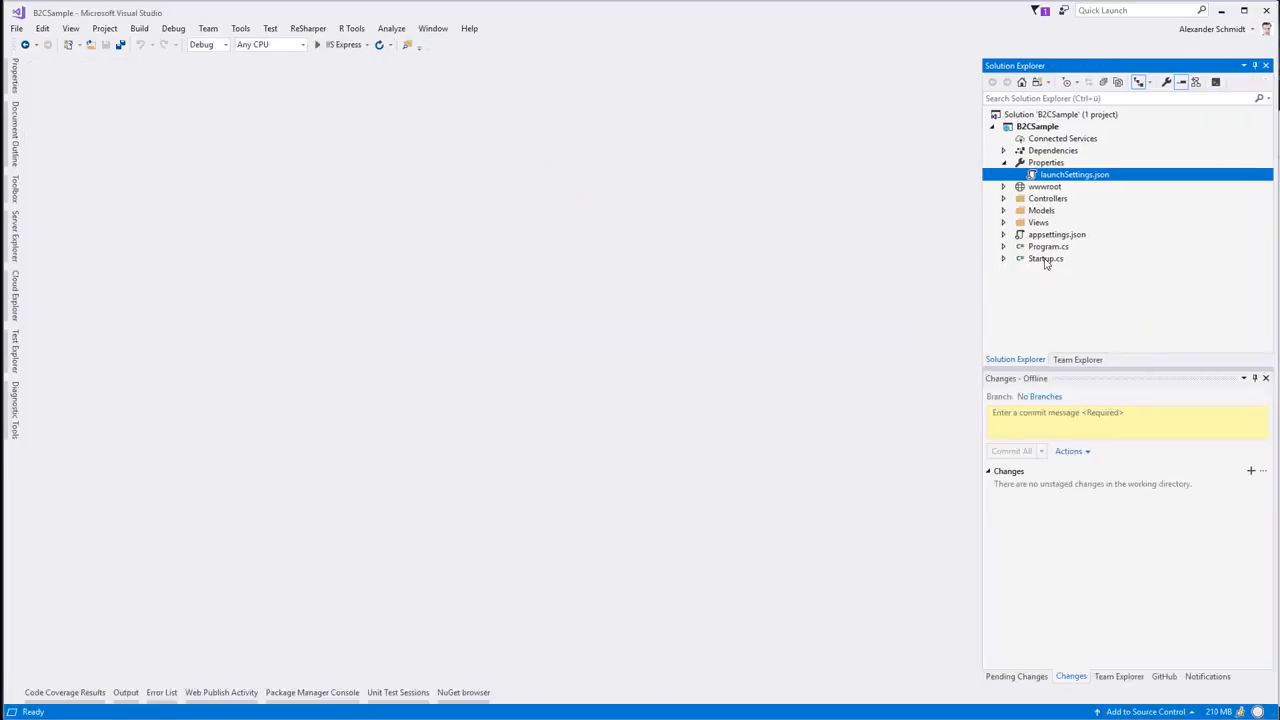
click(1003, 210)
click(1003, 198)
double_click(1063, 212)
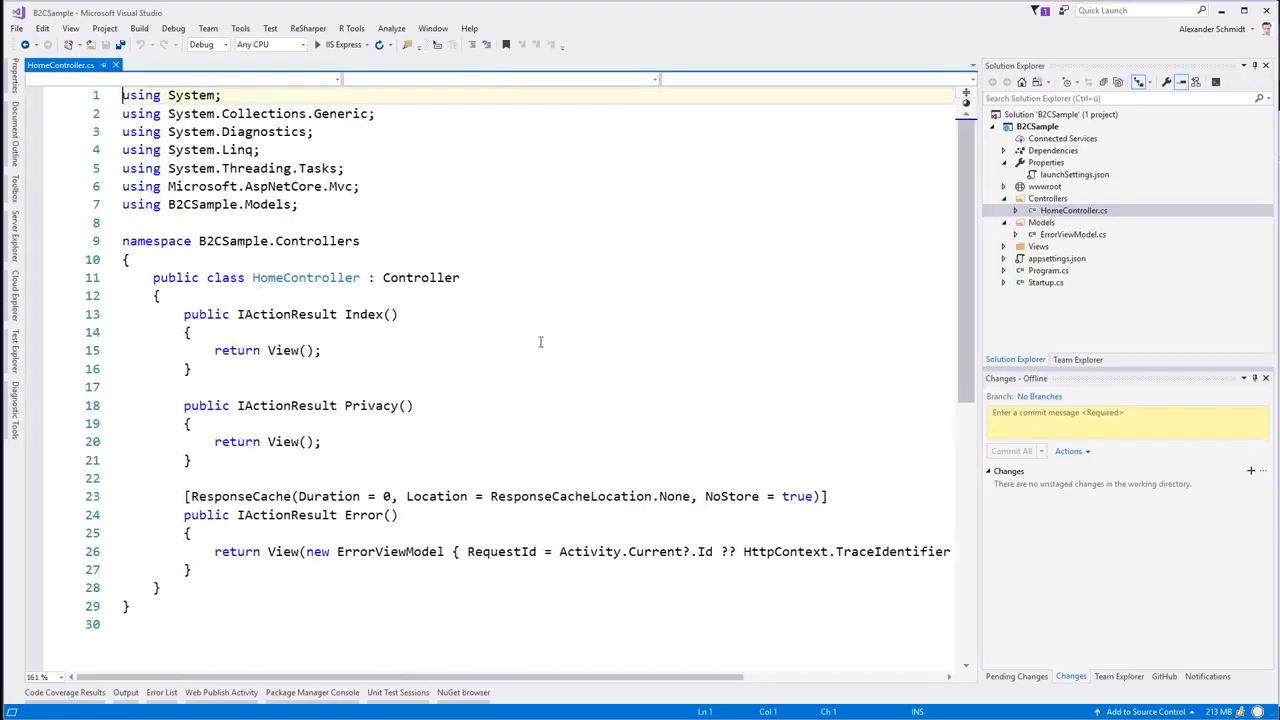
scroll(586, 351, up, 5)
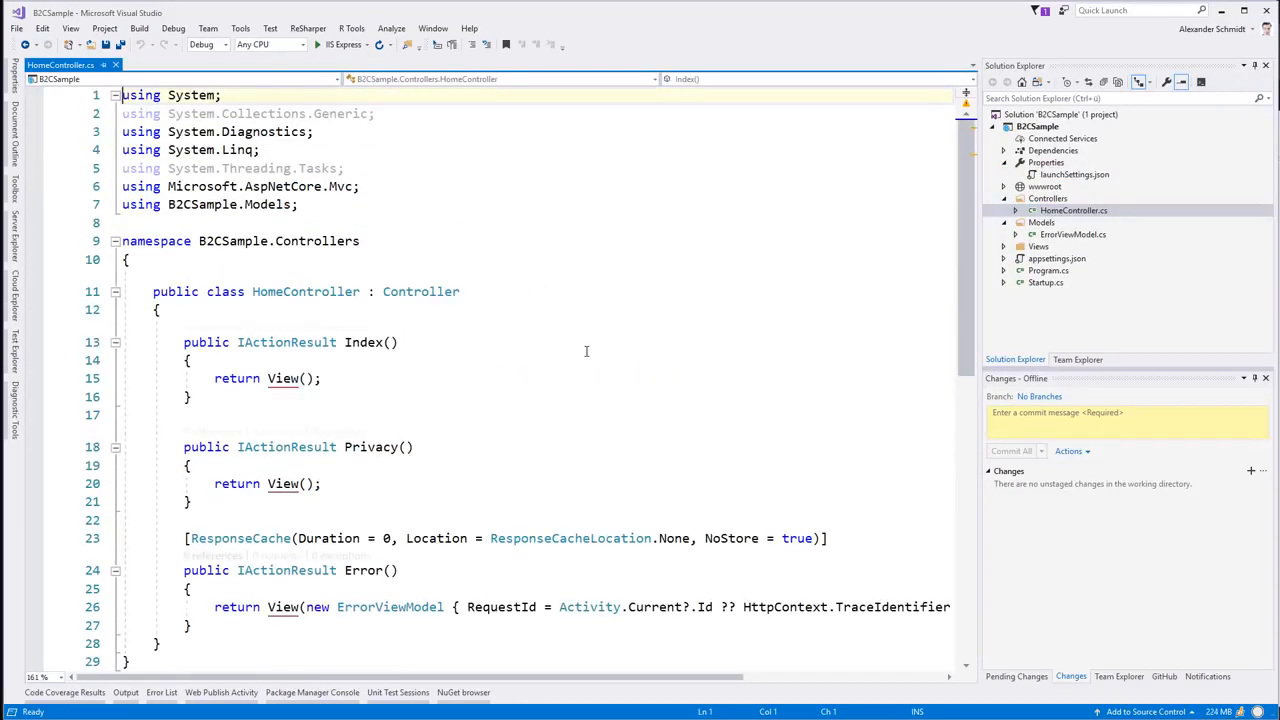
scroll(588, 351, down, 2)
scroll(689, 317, up, 1)
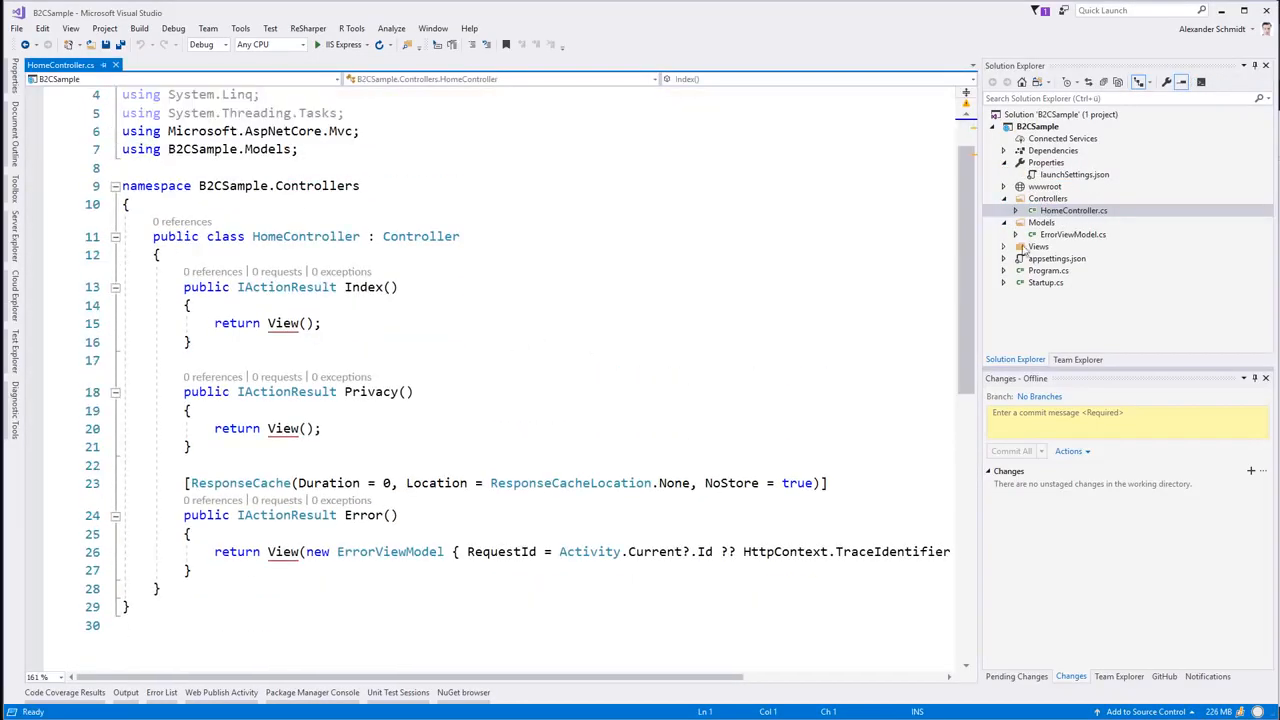
- Inspect the sign-in link in Views/Shared/_LoginPartial.cshtml: area AzureADB2C, controller Account, action SignIn
click(1004, 247)
click(1016, 271)
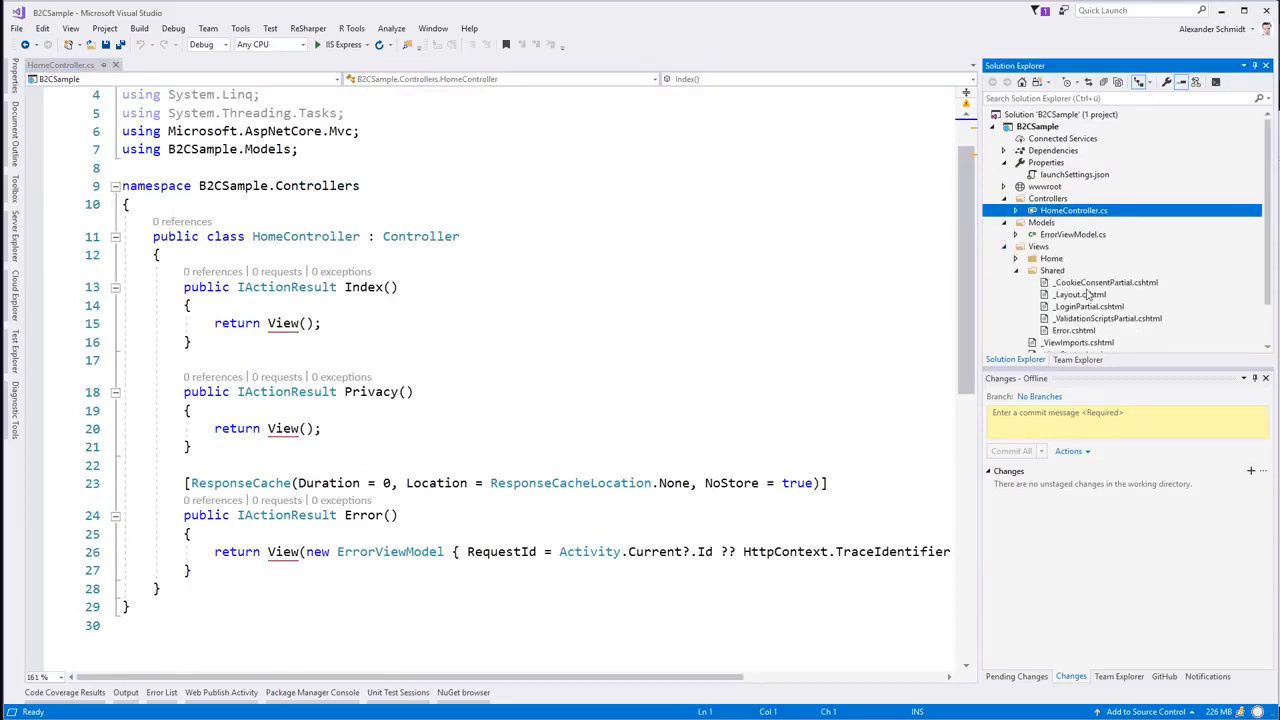
double_click(1078, 306)
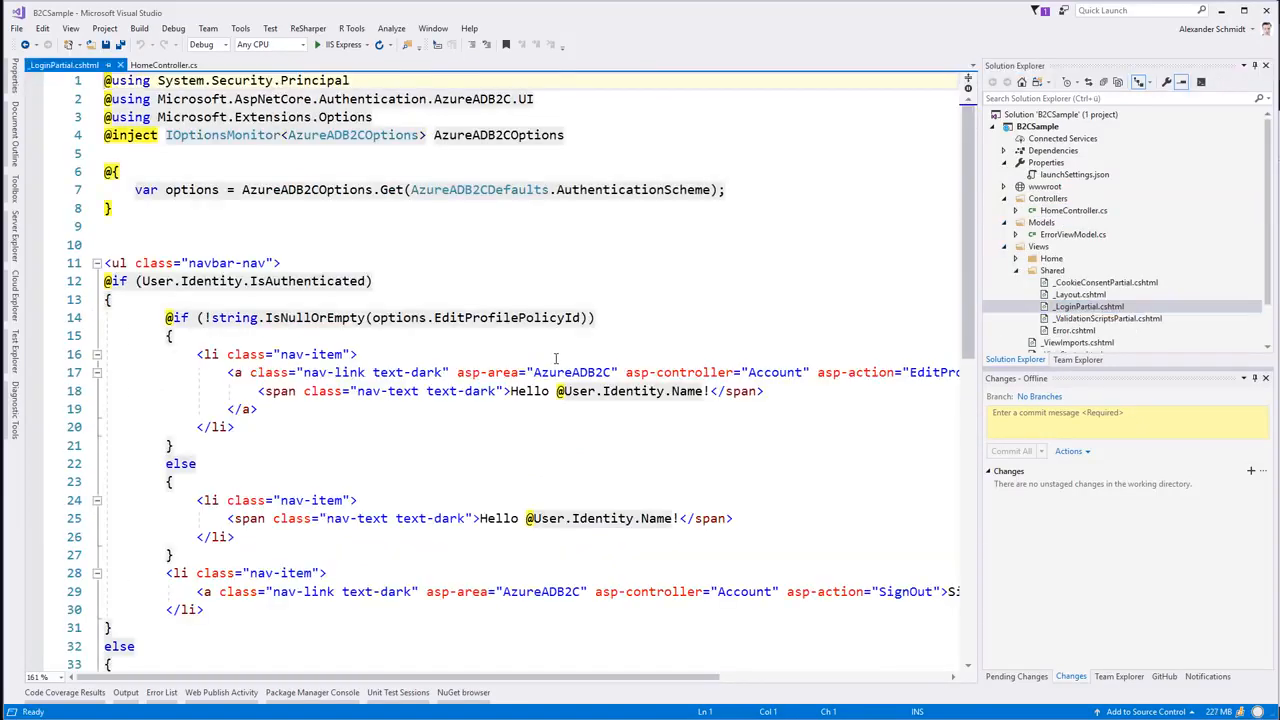
scroll(555, 357, down, 4)
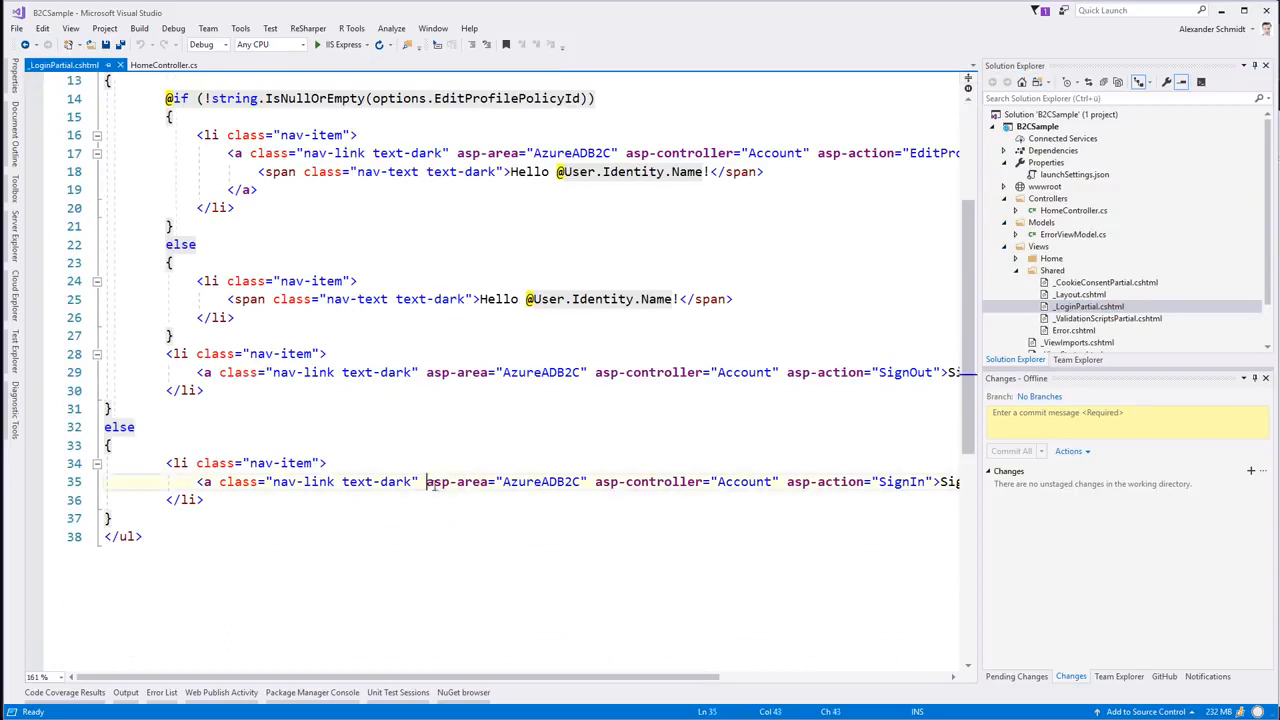
drag(426, 481, 472, 481)
double_click(533, 483)
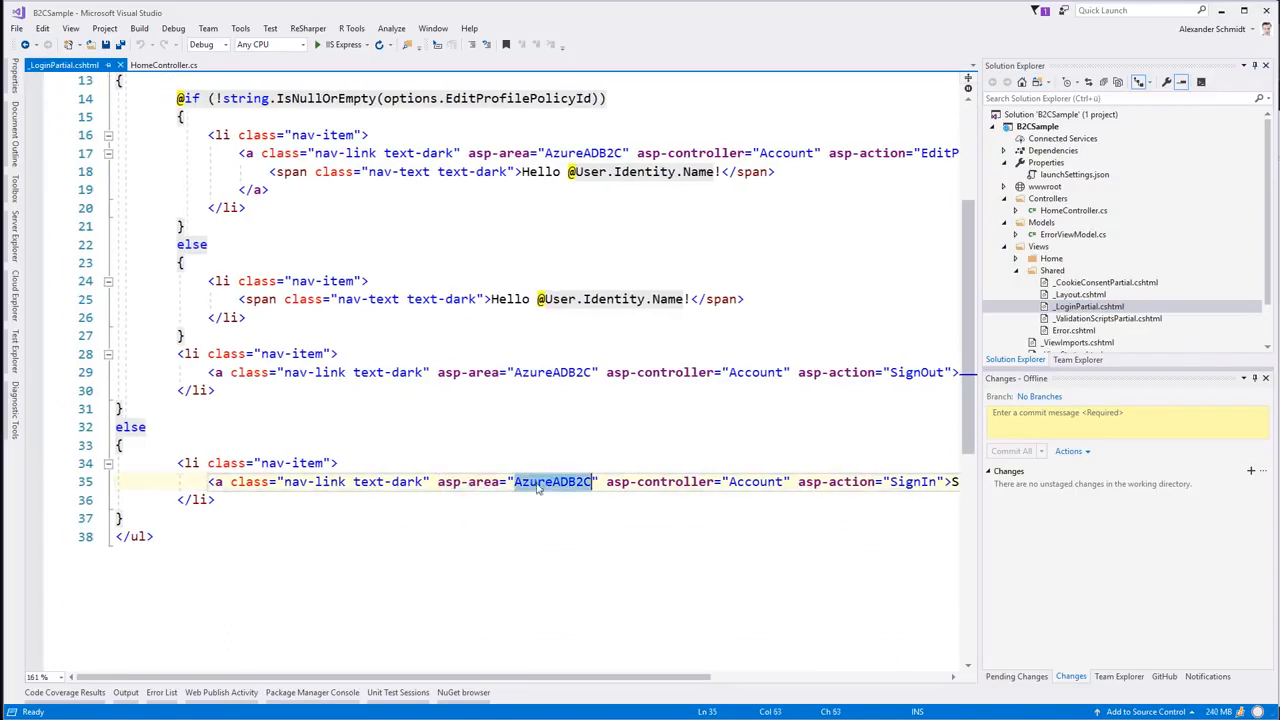
click(750, 482)
click(915, 486)
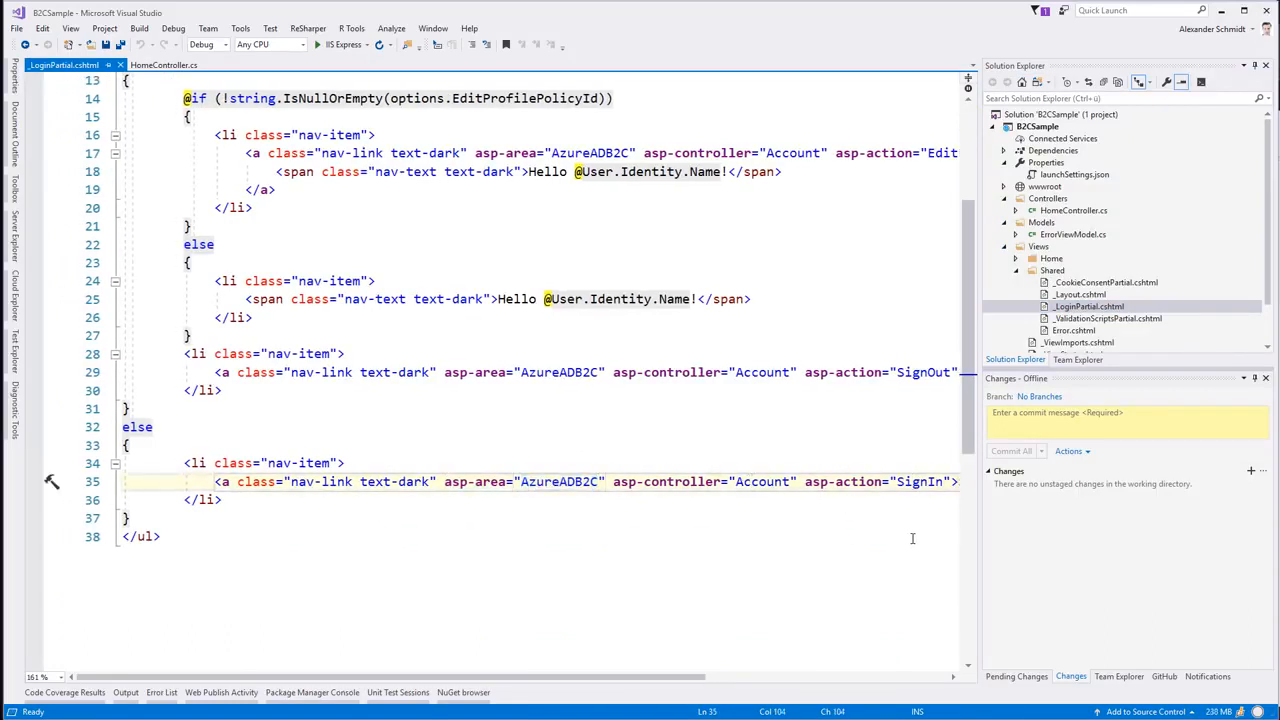
scroll(1076, 231, down, 1)
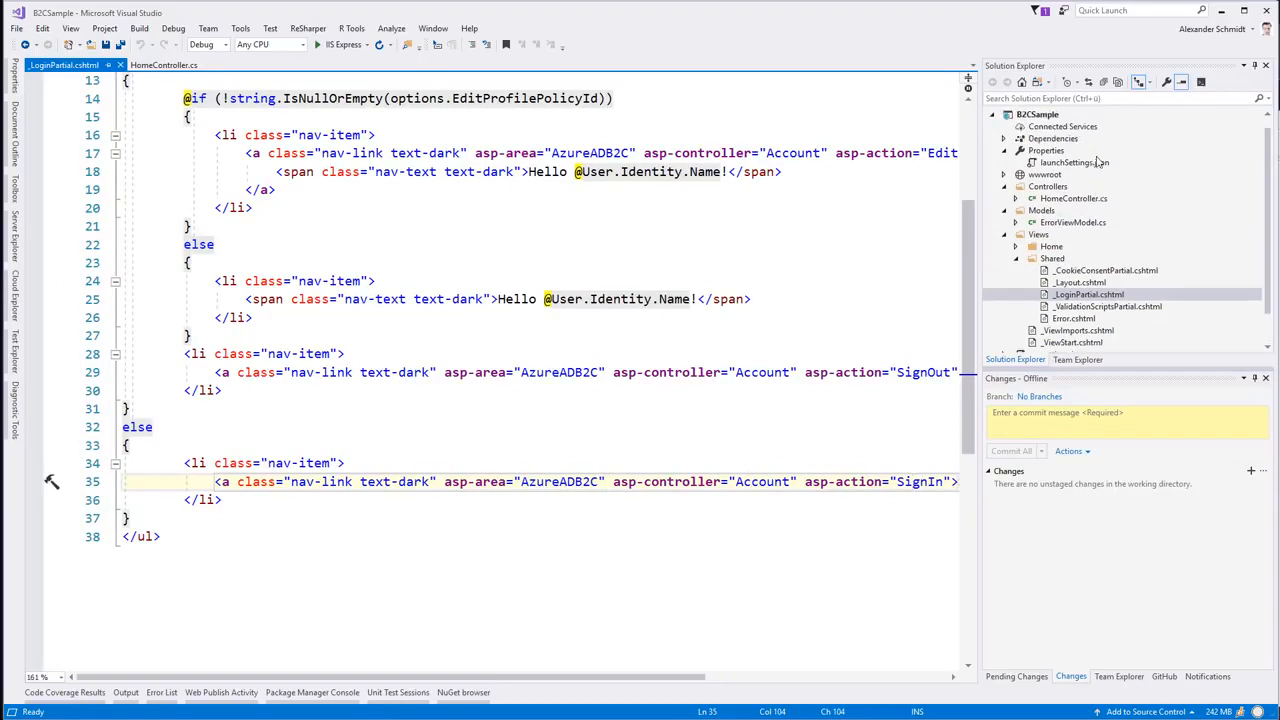
scroll(1100, 163, up, 1)
- Collapse the Properties, Controllers, Models and Shared folders in Solution Explorer
click(1004, 162)
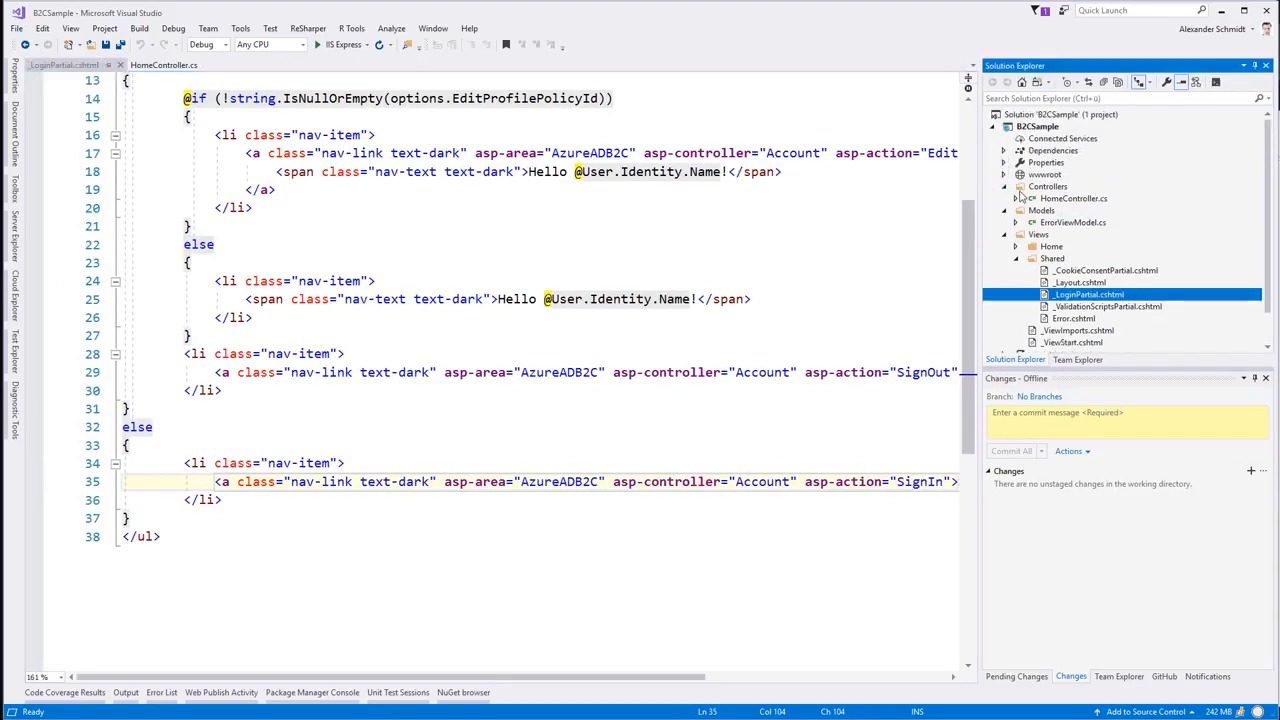
click(1004, 186)
click(1004, 198)
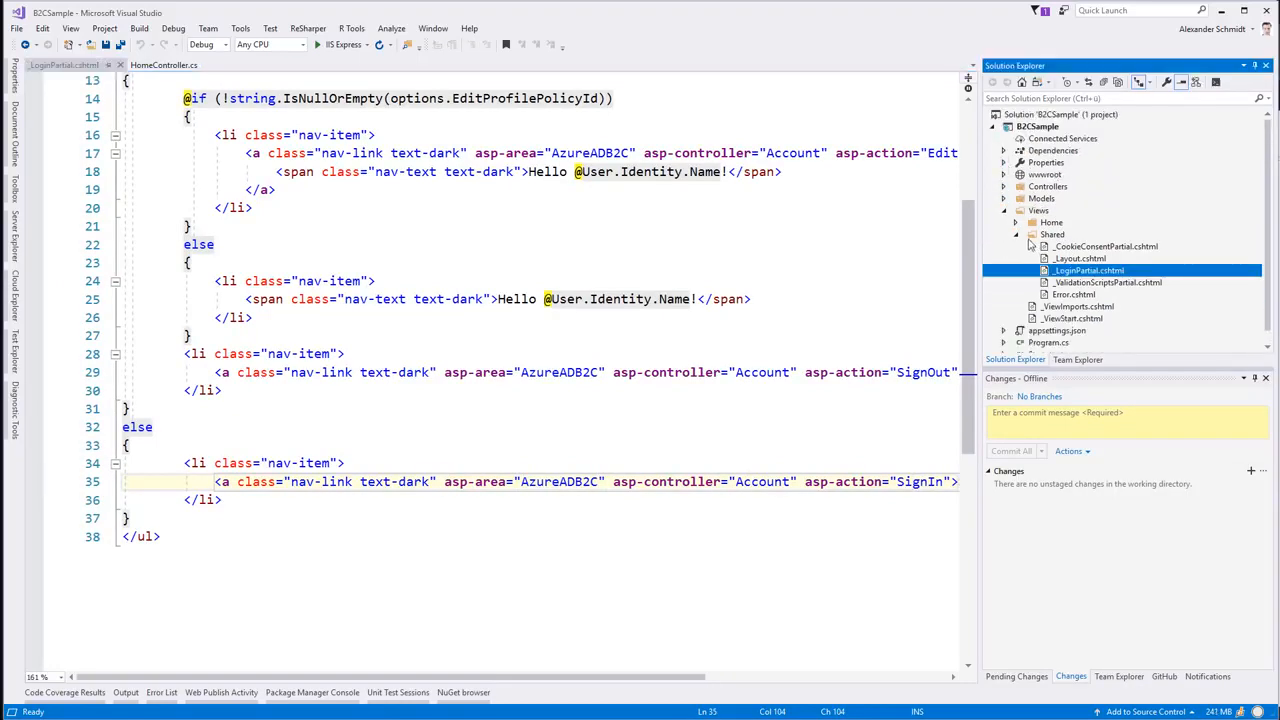
click(1016, 234)
click(1017, 222)
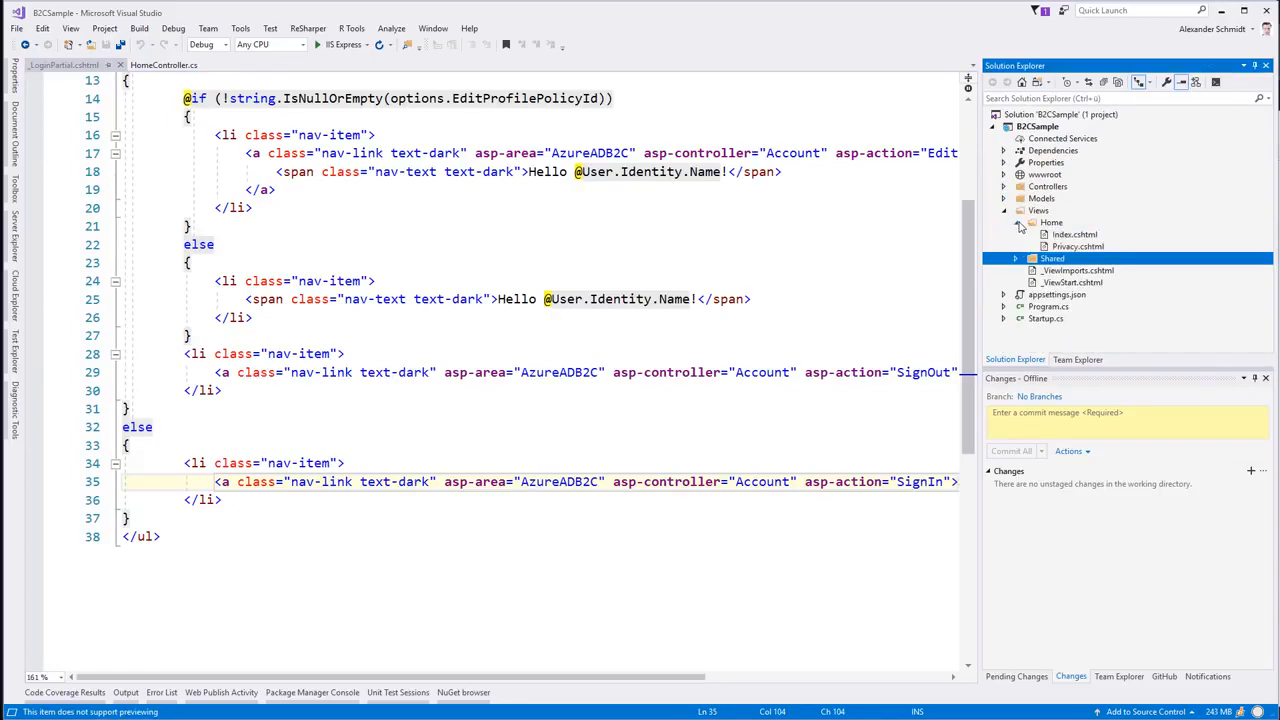
click(1017, 222)
- Review the AddAuthentication and AddAzureADB2C configuration in Startup.cs
double_click(1045, 294)
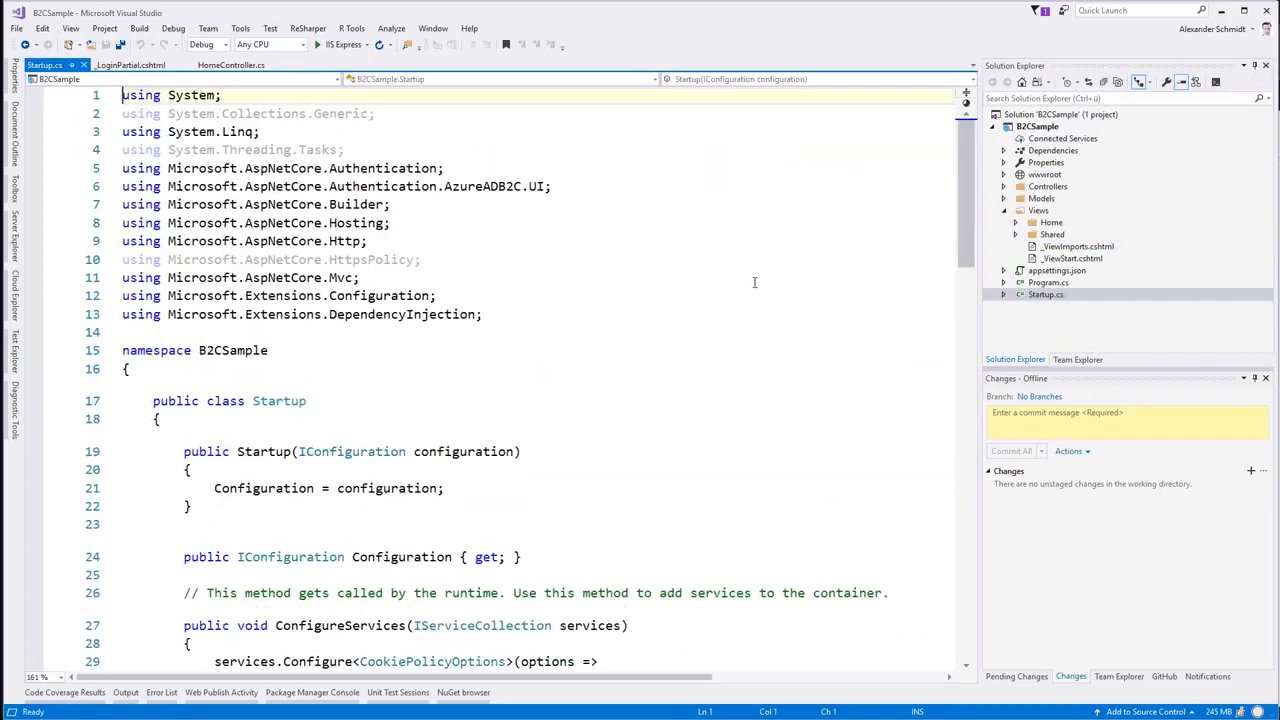
scroll(754, 282, down, 7)
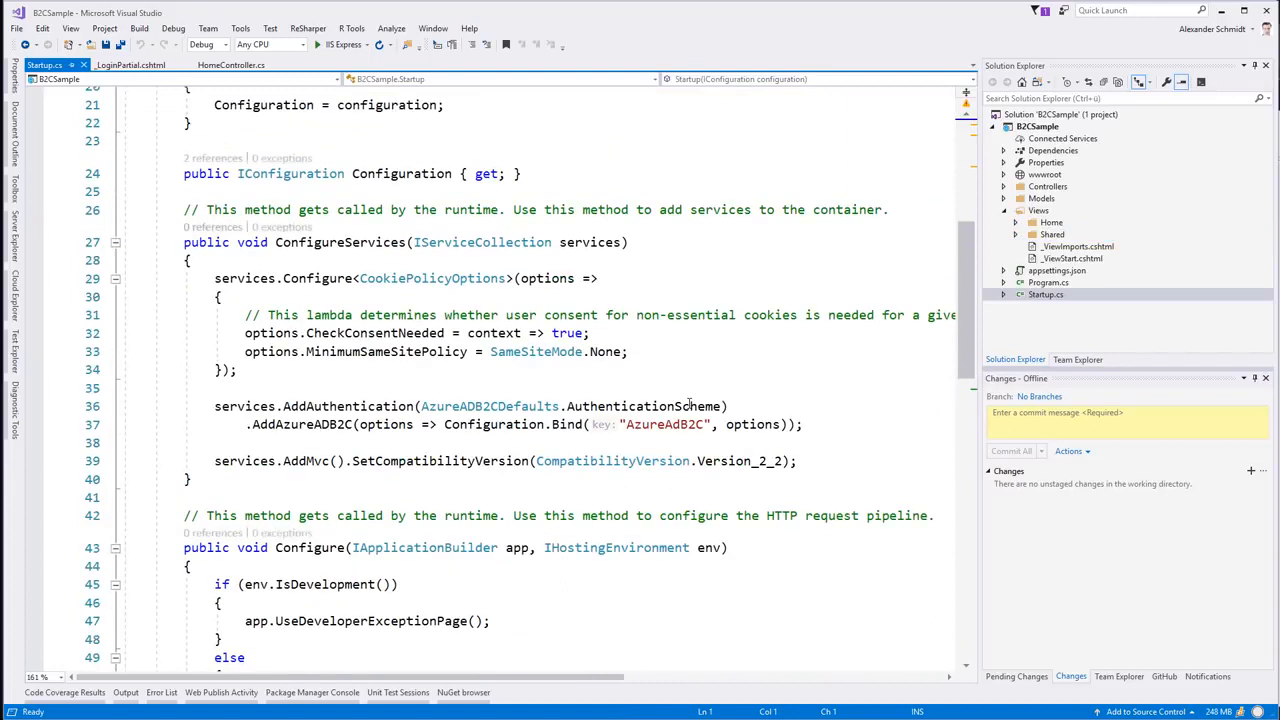
drag(352, 424, 625, 426)
click(507, 408)
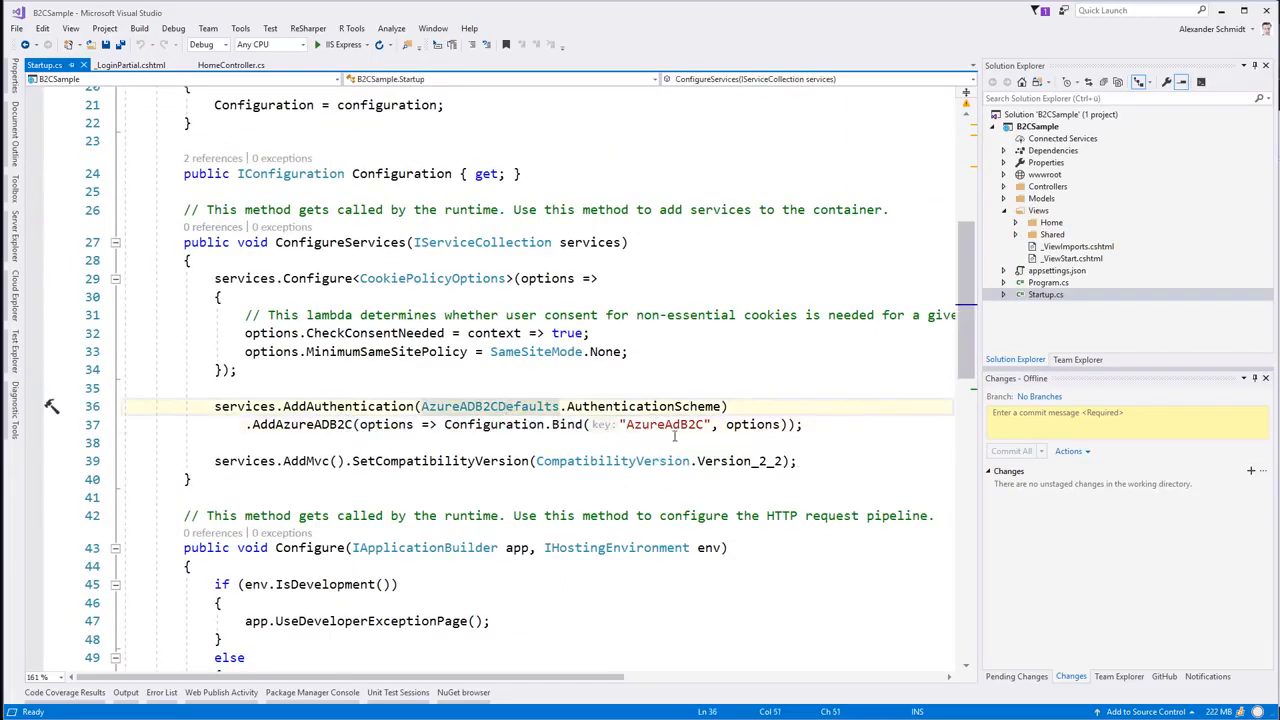
scroll(674, 436, down, 4)
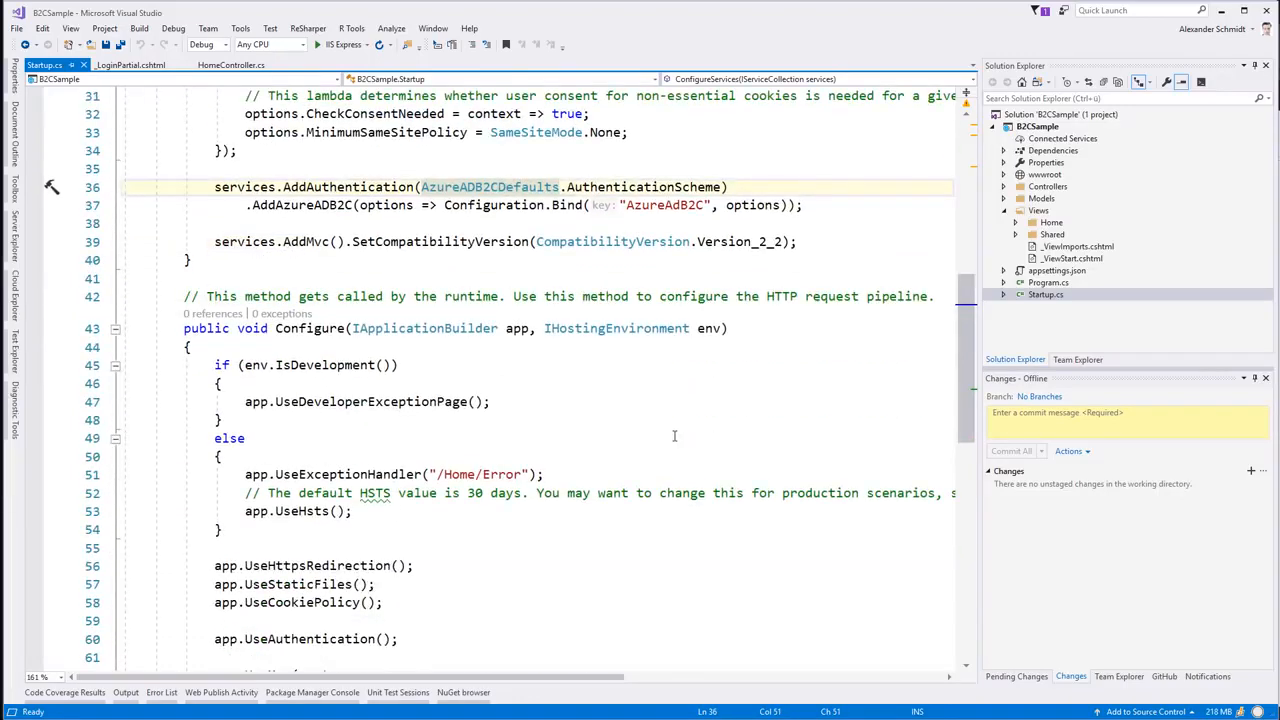
scroll(672, 436, down, 3)
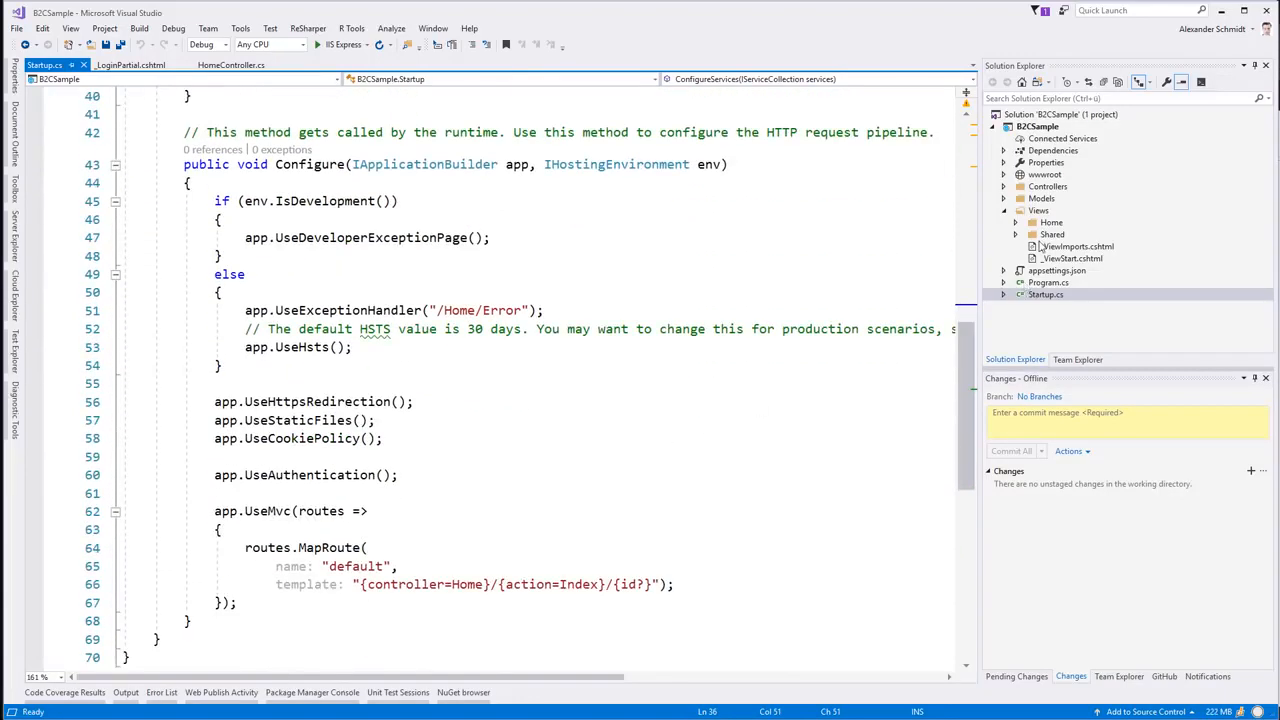
- Expand Home views and Controllers, then open HomeController.cs
click(1016, 222)
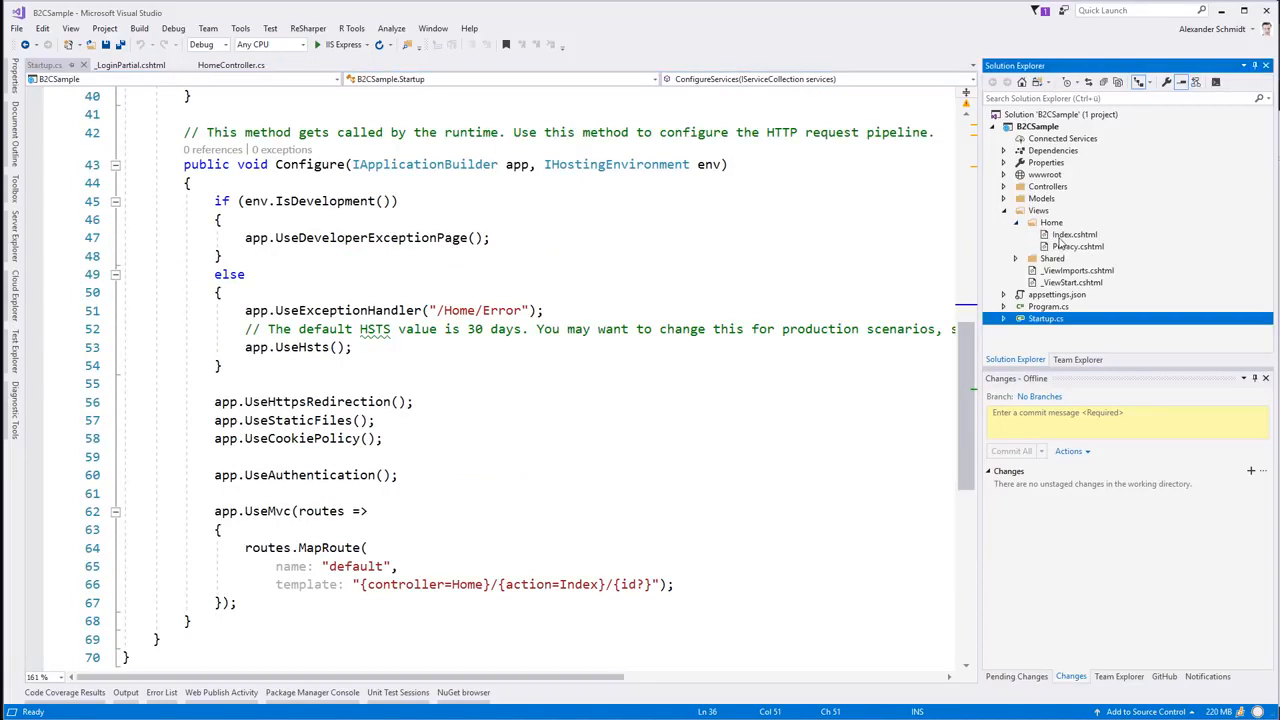
click(1003, 186)
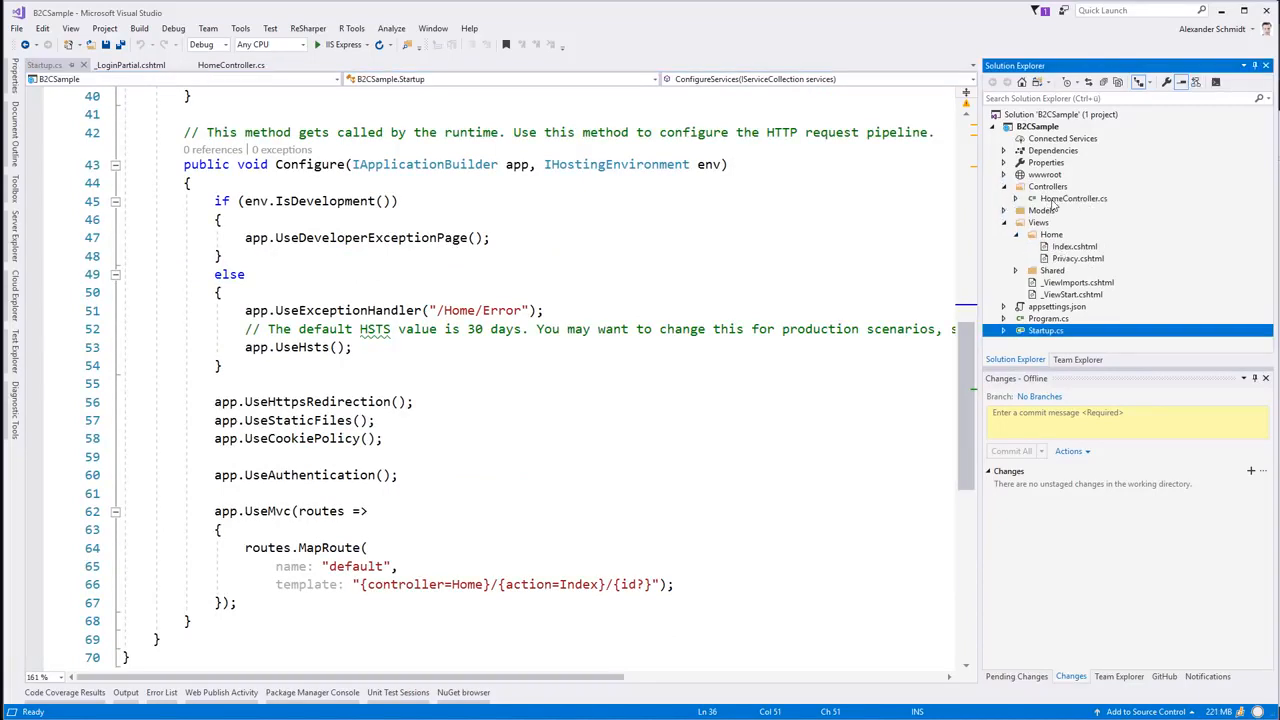
double_click(1055, 199)
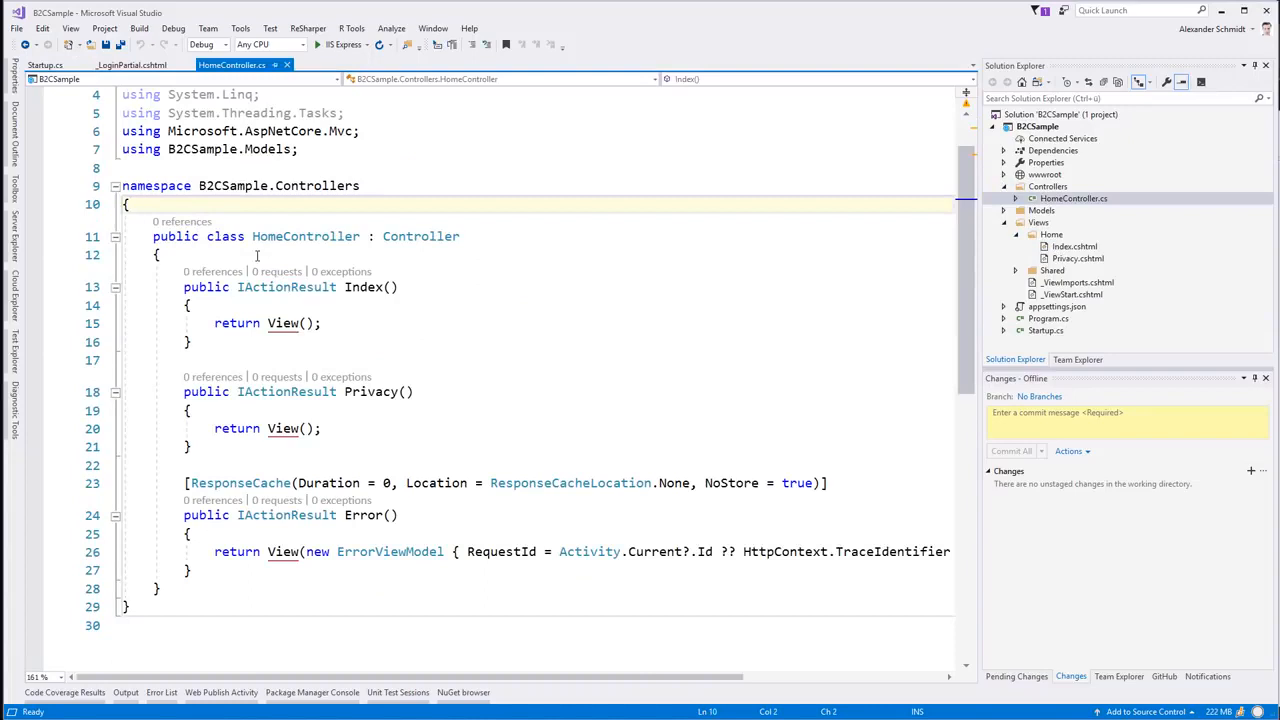
- Add [Authorize] above the HomeController class, accepting its using directive
key(Return)
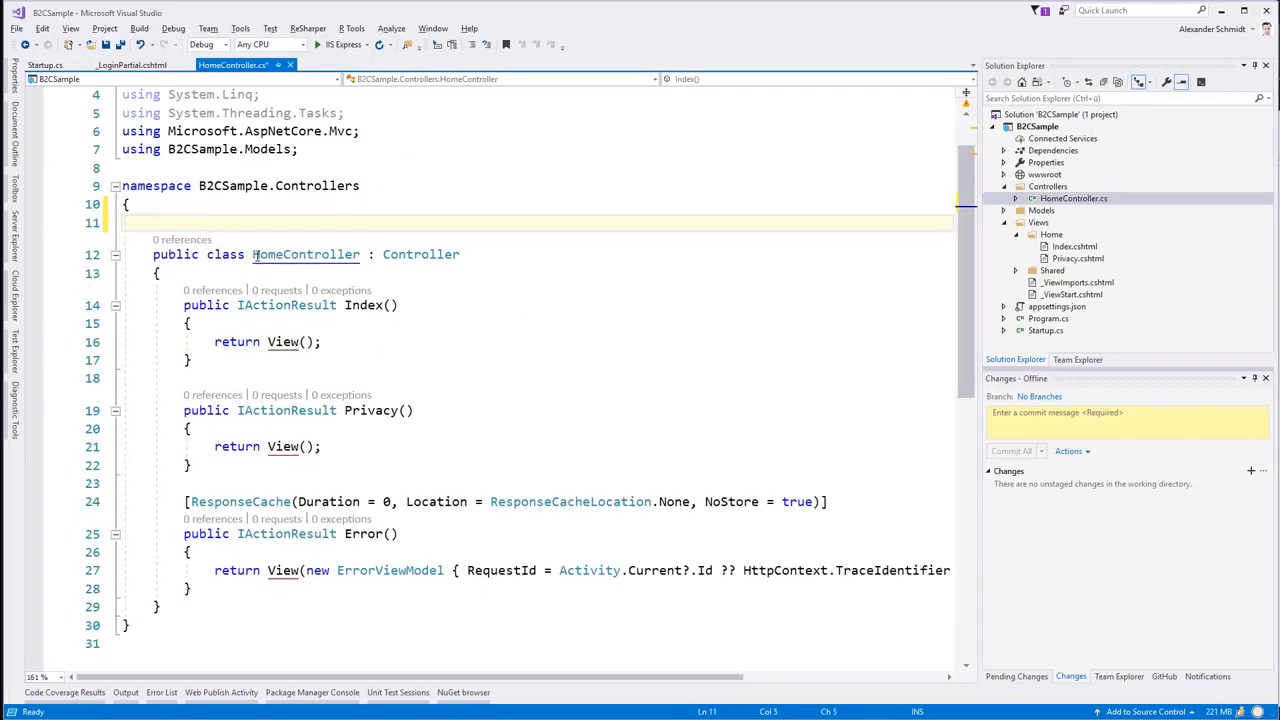
text([Auth)
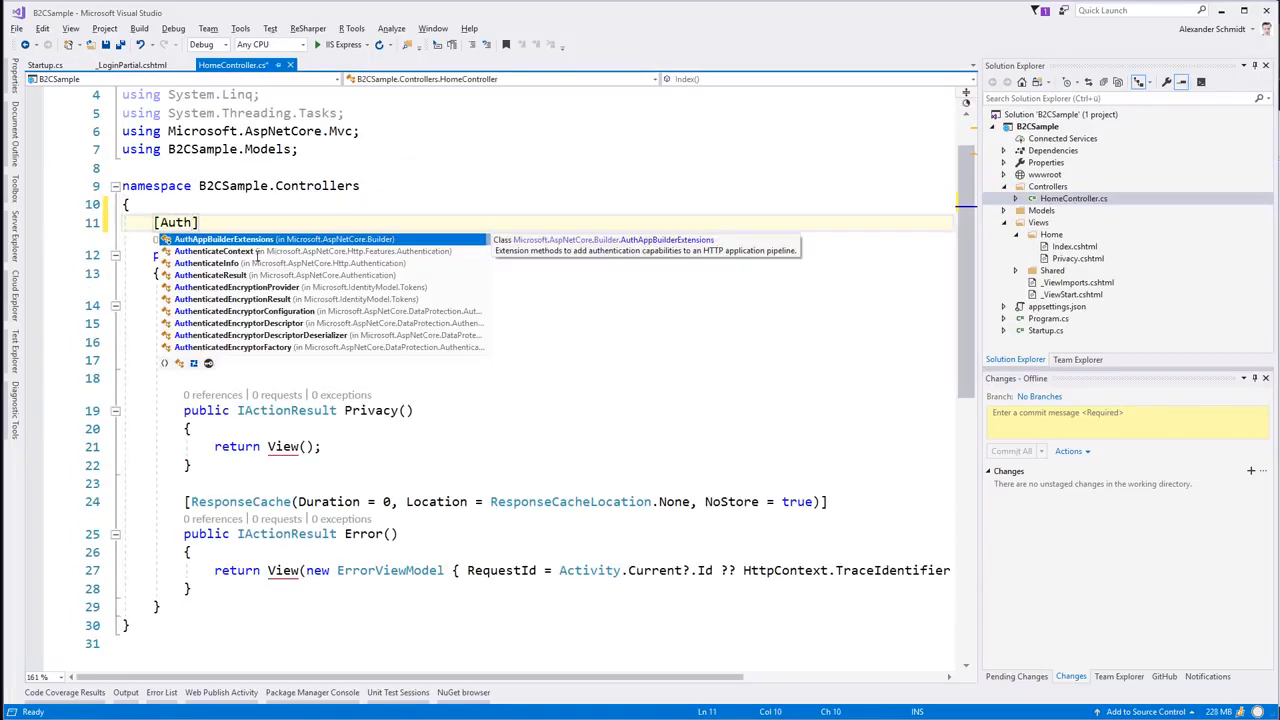
text(ent)
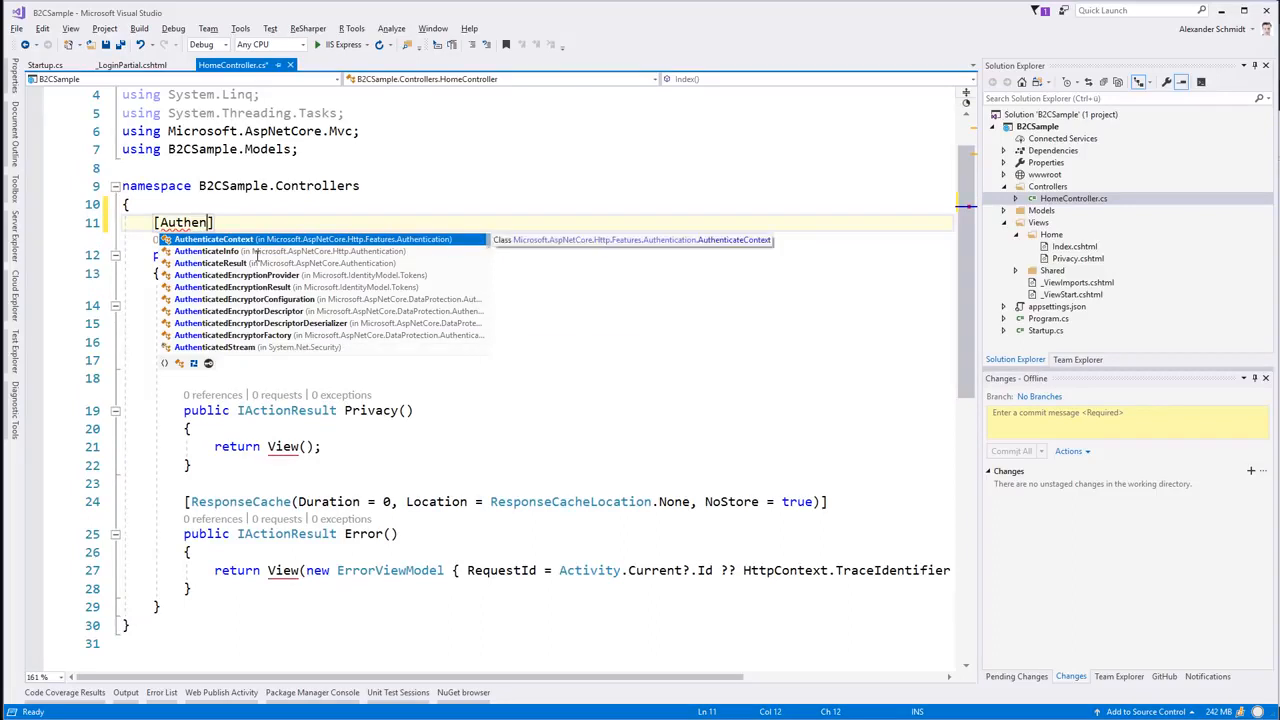
text(ica)
key(BackSpace)
key(BackSpace)
key(BackSpace)
key(BackSpace)
key(BackSpace)
key(BackSpace)
text(or)
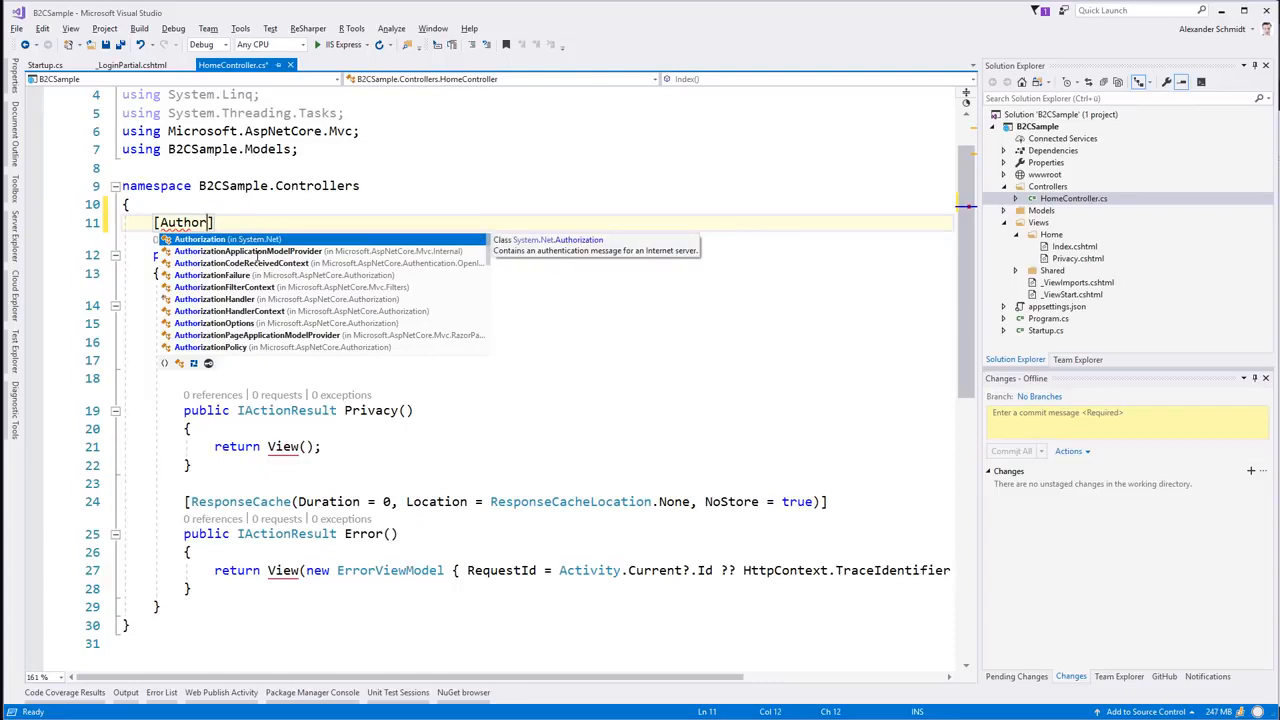
text(ize)
key(Return)
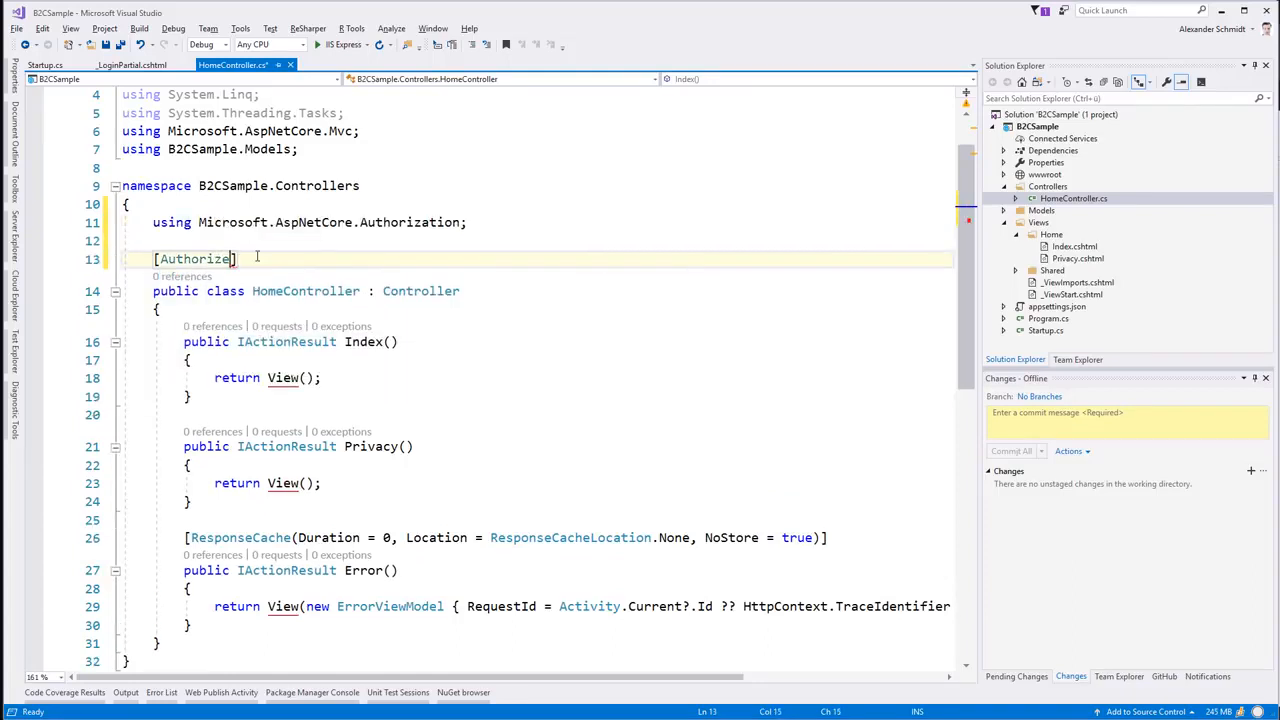
- Mark the Privacy action [AllowAnonymous], save HomeController.cs and run the app in IIS Express
key(End)
key(Down)
key(Down)
key(Down)
key(Down)
key(Down)
key(Down)
key(Down)
key(Down)
key(Down)
key(Up)
key(Up)
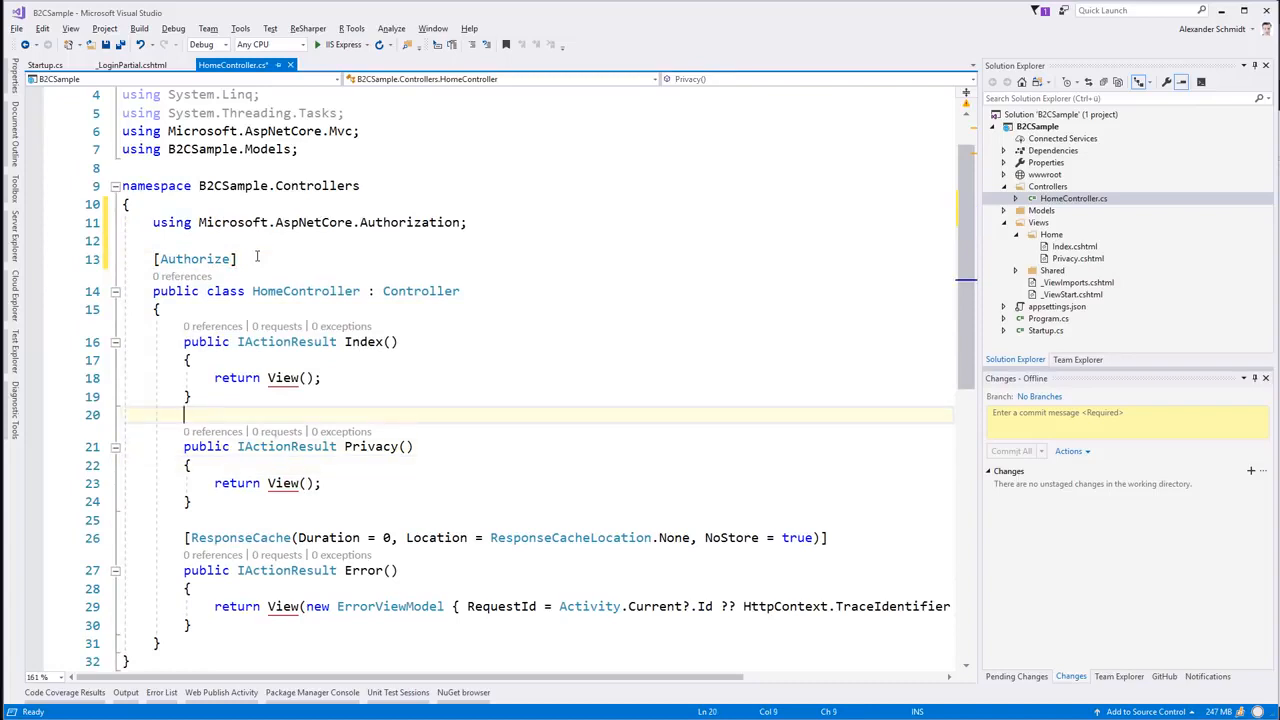
key(Return)
text([)
key(ctrl+shift+a)
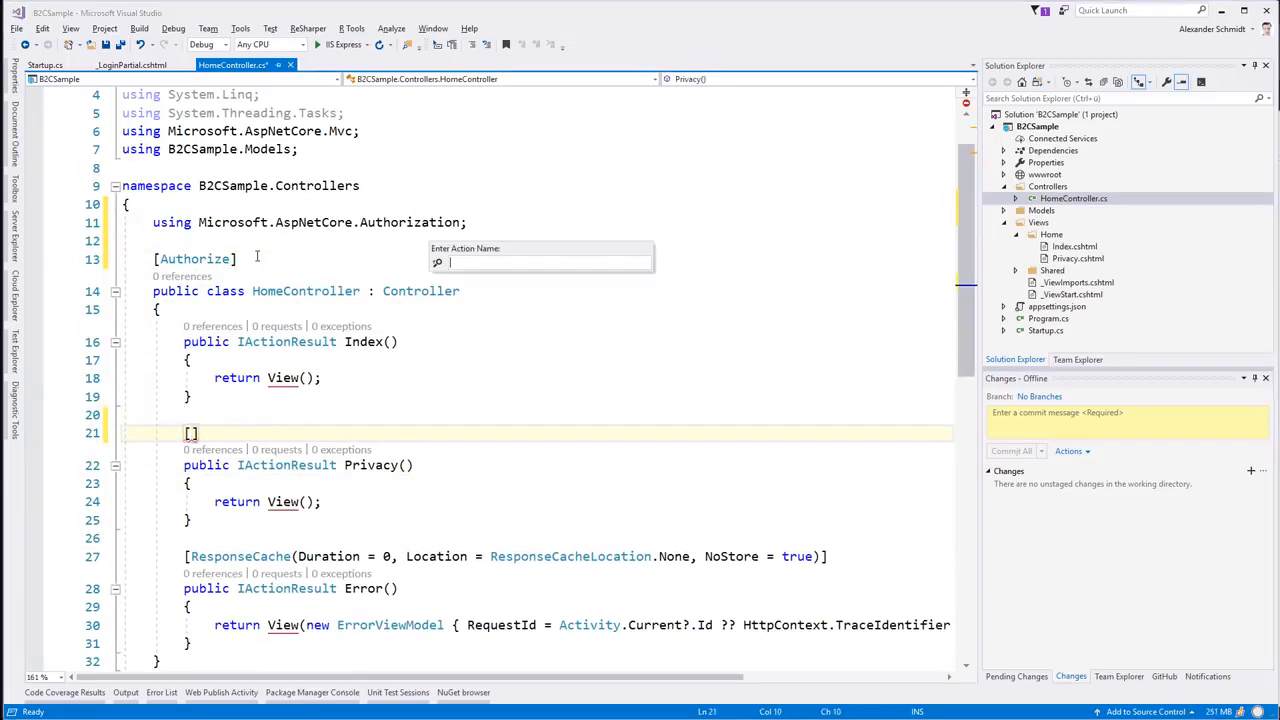
key(Escape)
text(AllowAnonymous)
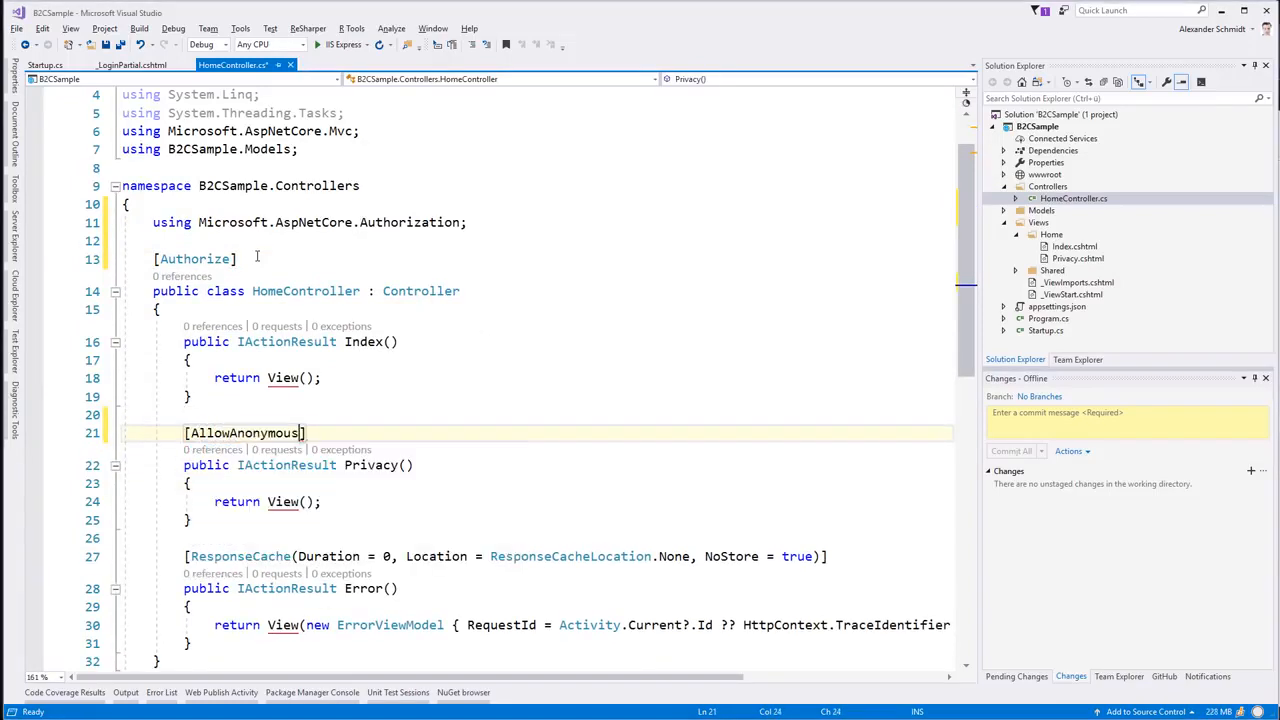
key(ctrl+s)
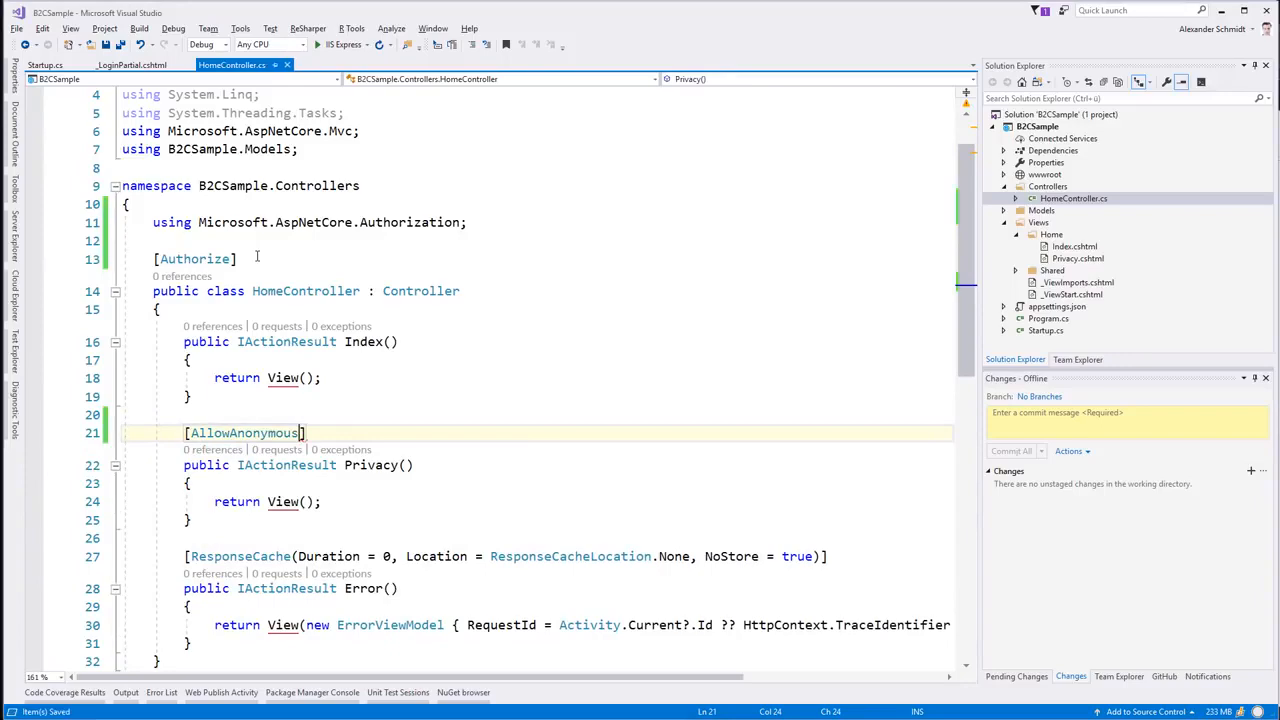
click(341, 47)
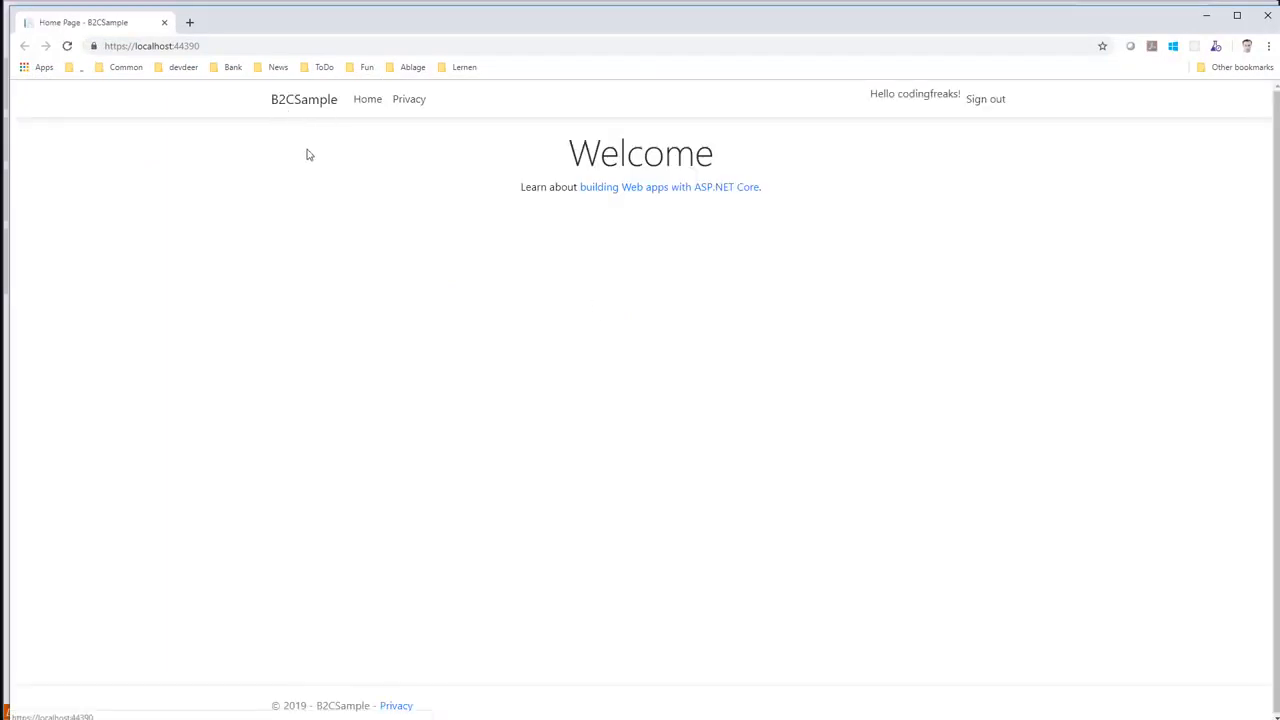
- Visit the Privacy and Home pages, then sign out and revisit the app to reach B2C sign-in
click(212, 45)
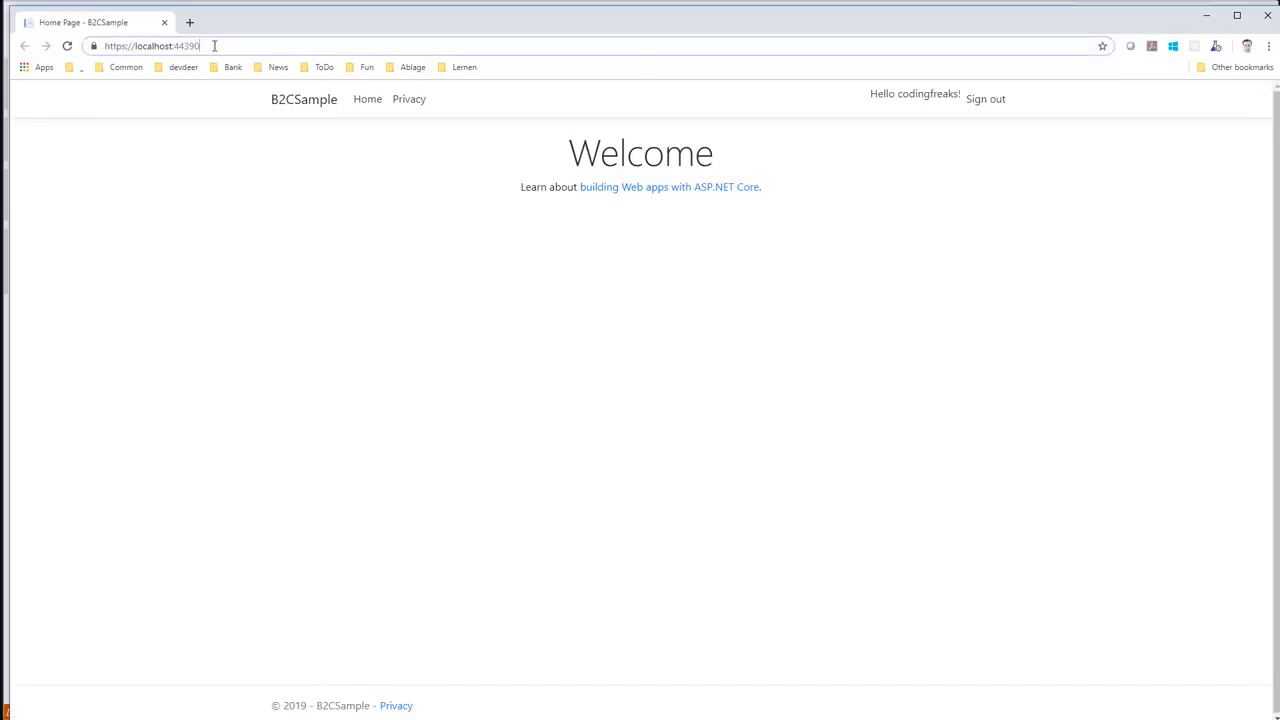
click(281, 149)
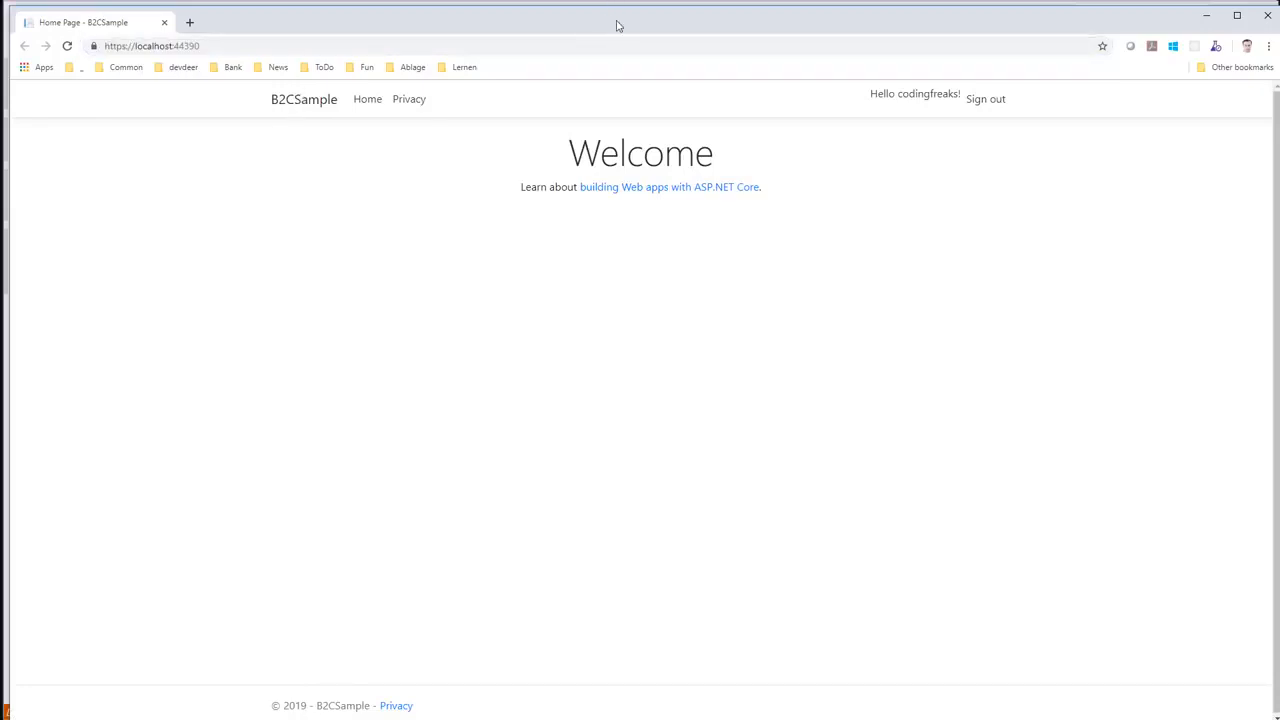
drag(614, 21, 617, 14)
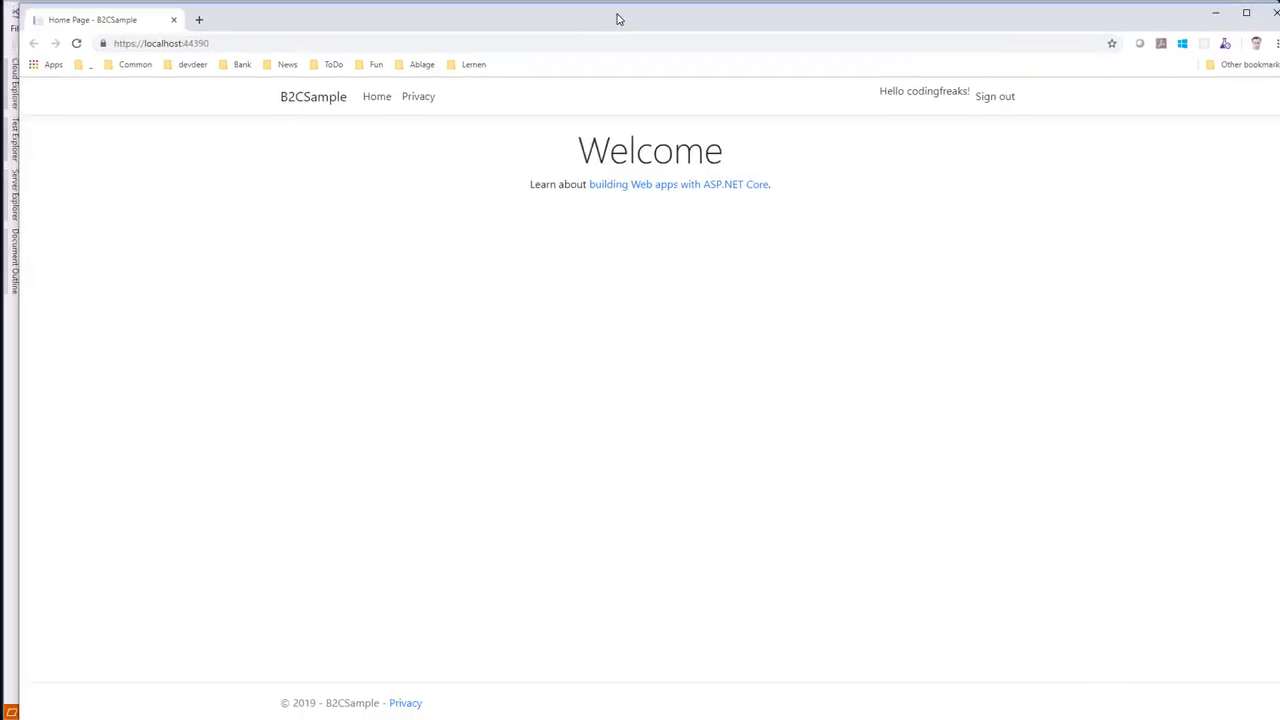
click(422, 99)
click(375, 101)
click(1006, 100)
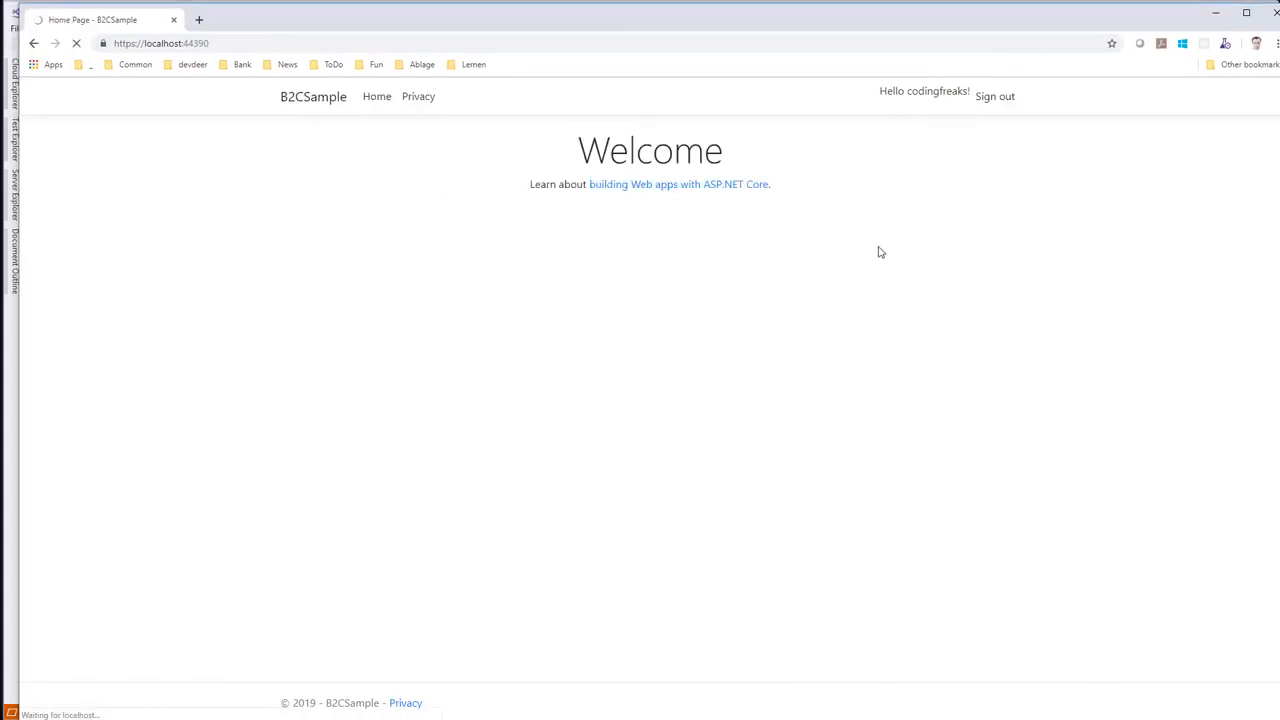
click(316, 104)
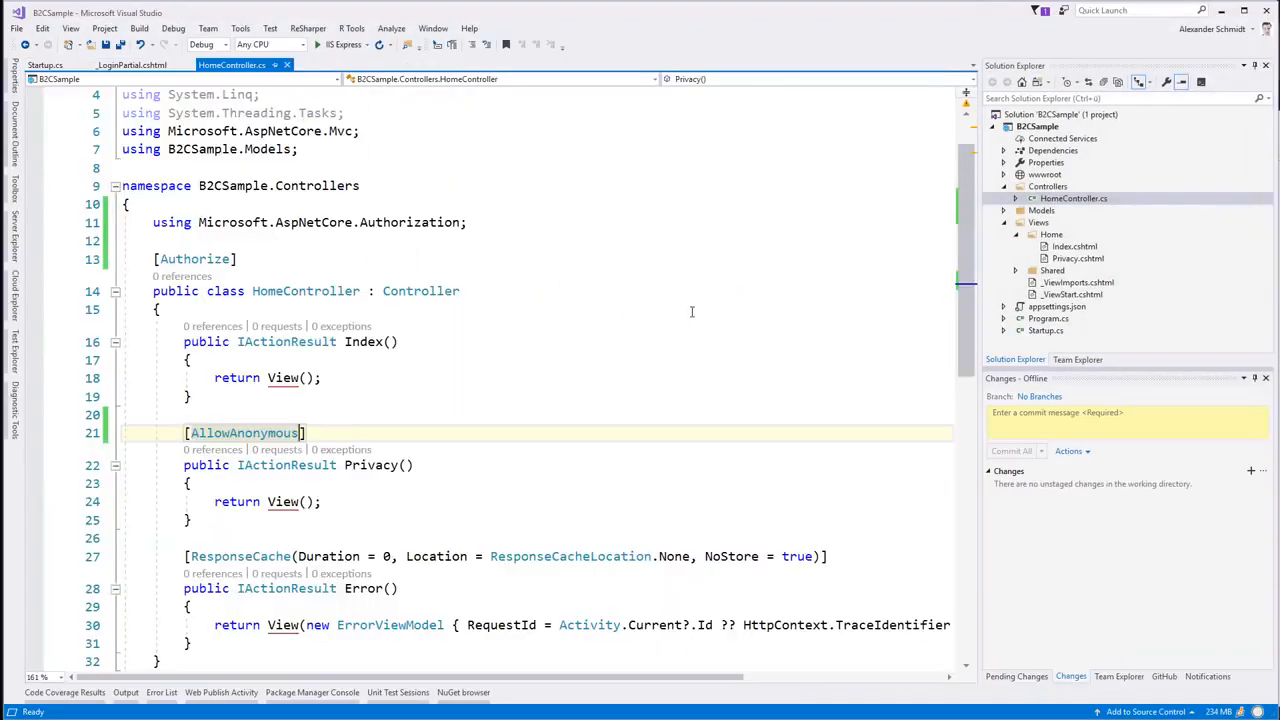
- In Startup.cs, highlight the UseCookiePolicy call and the AddAuthentication/AddAzureADB2C registration
scroll(692, 313, down, 2)
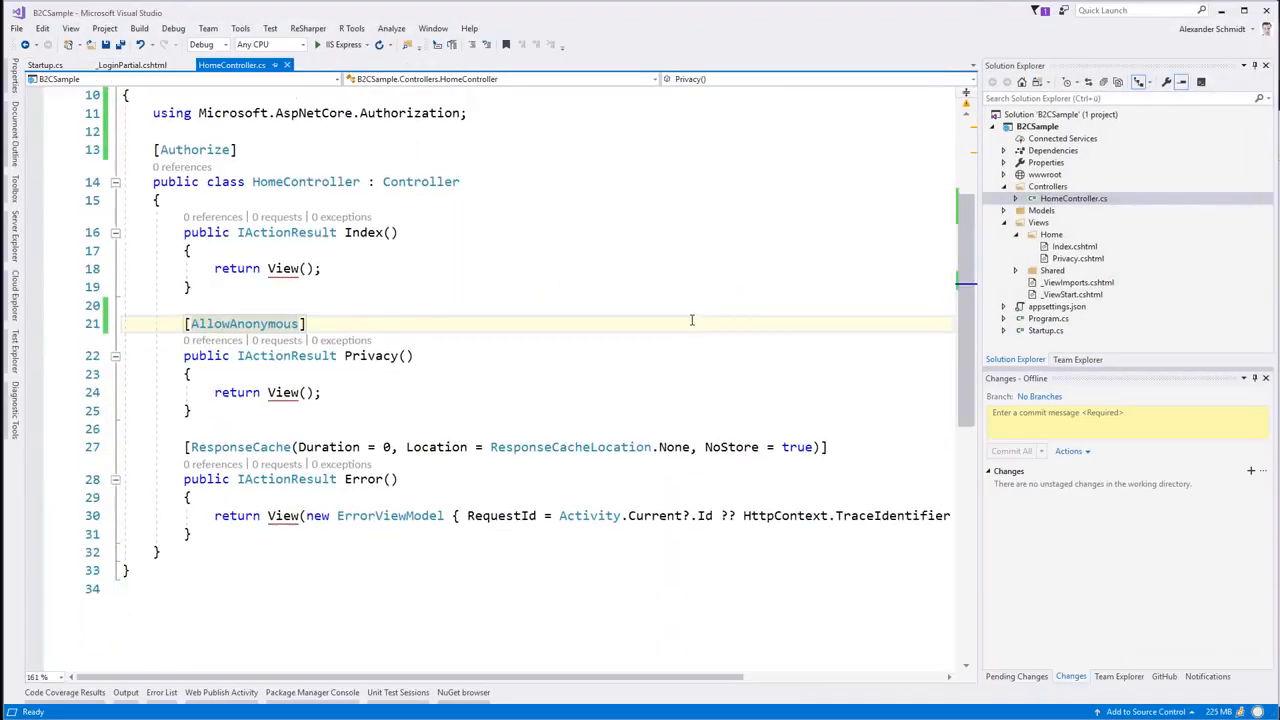
click(45, 65)
scroll(700, 417, down, 1)
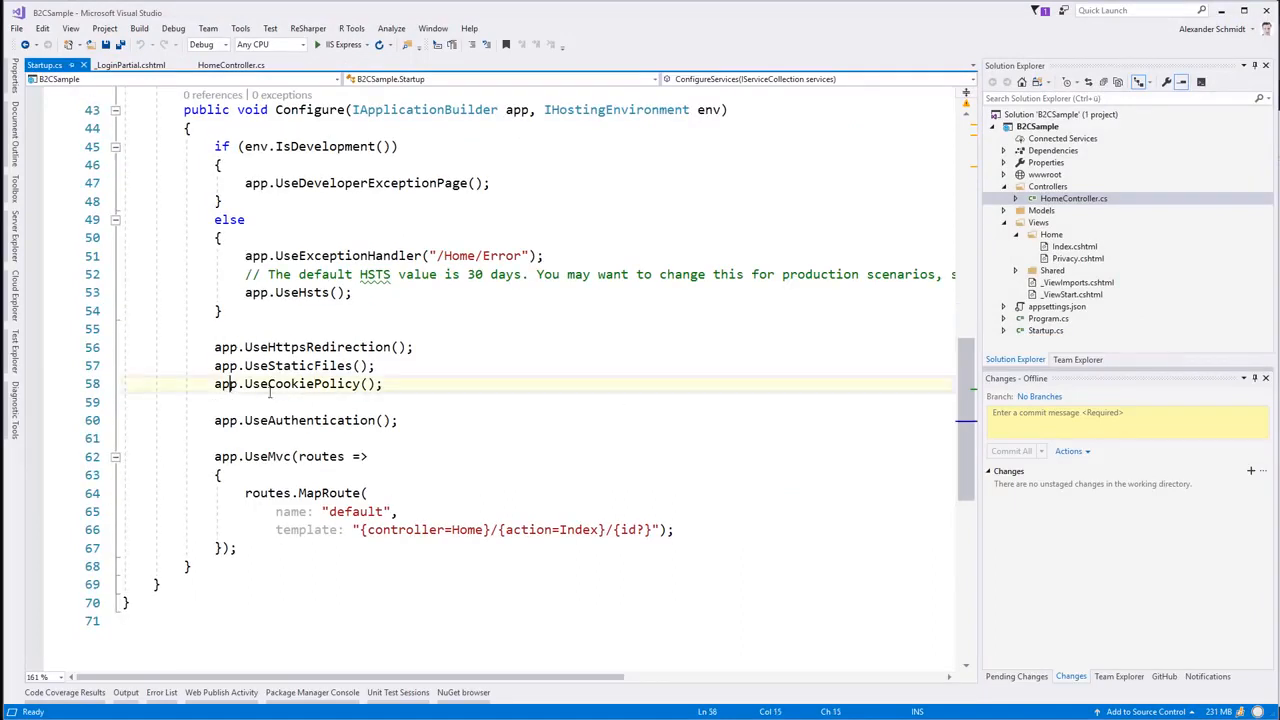
drag(214, 384, 384, 385)
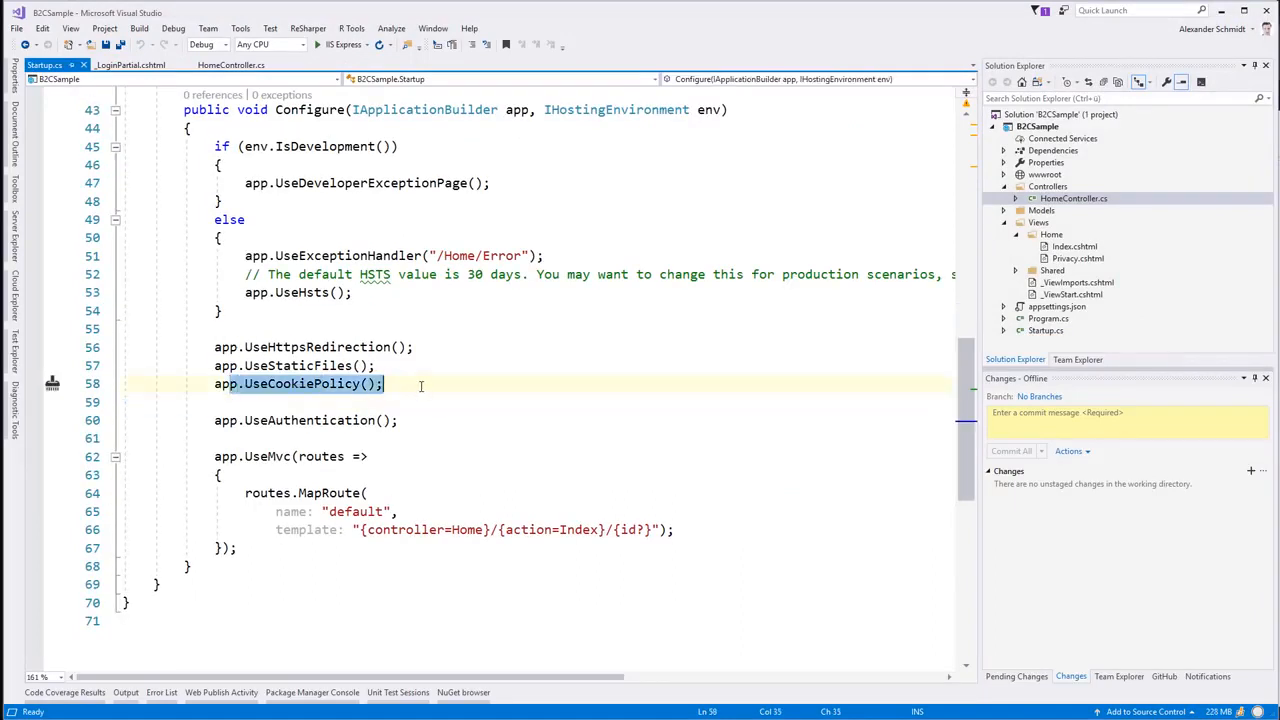
scroll(421, 386, up, 2)
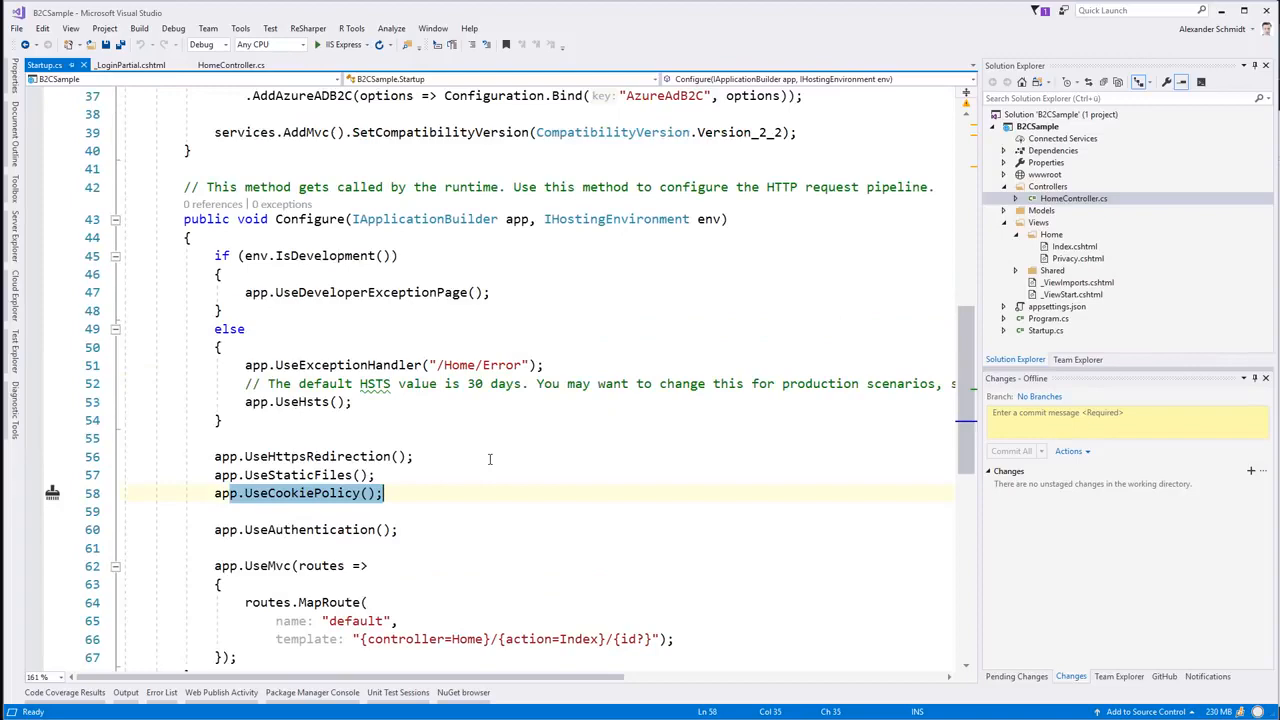
scroll(495, 459, up, 3)
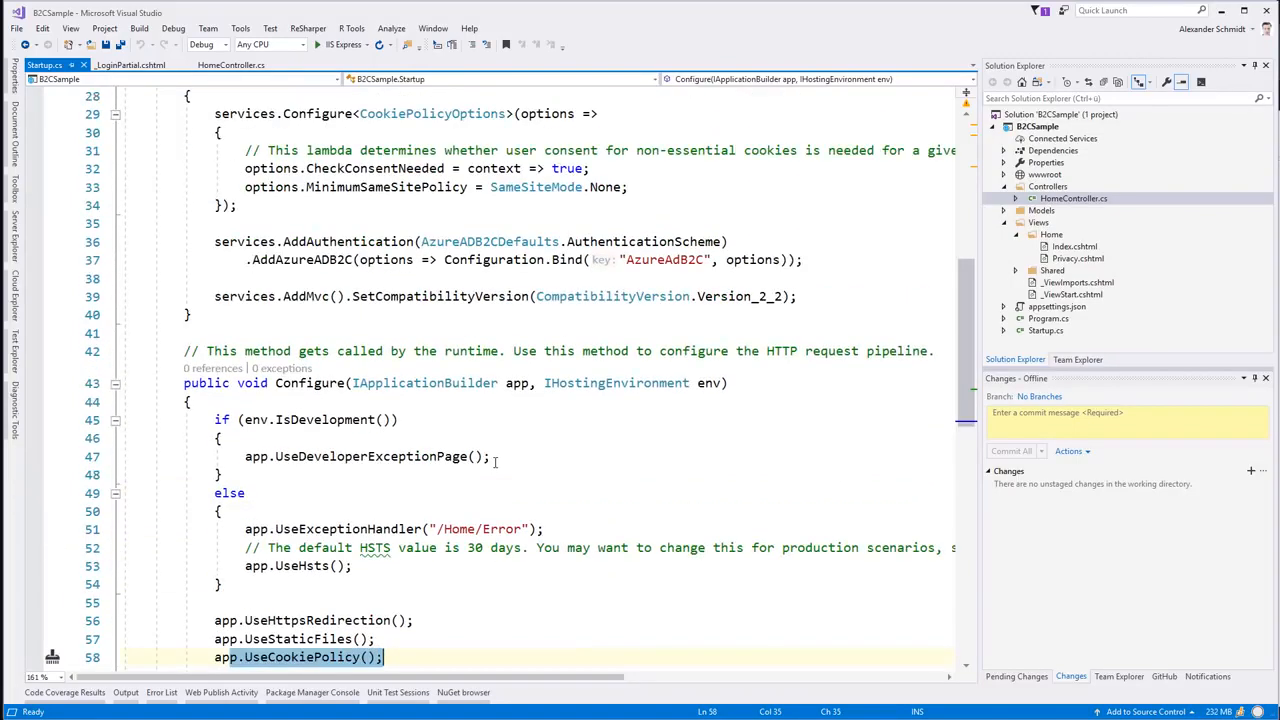
drag(214, 243, 810, 266)
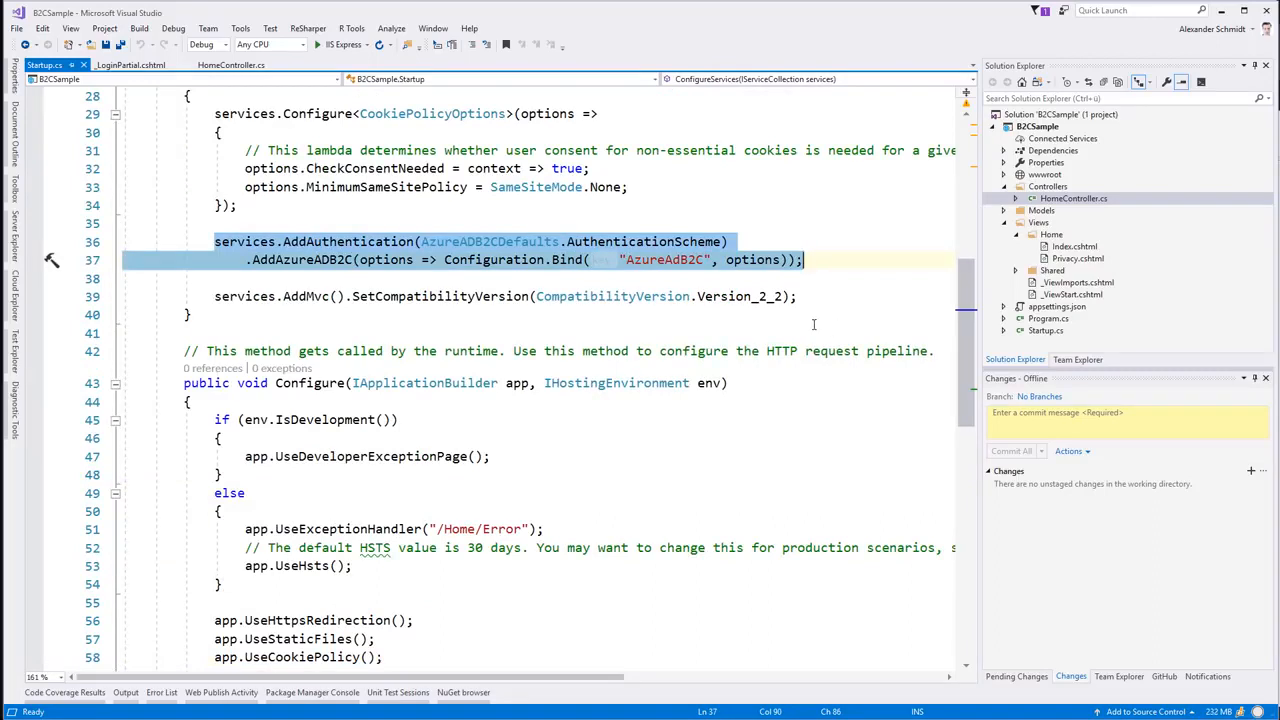
click(633, 308)
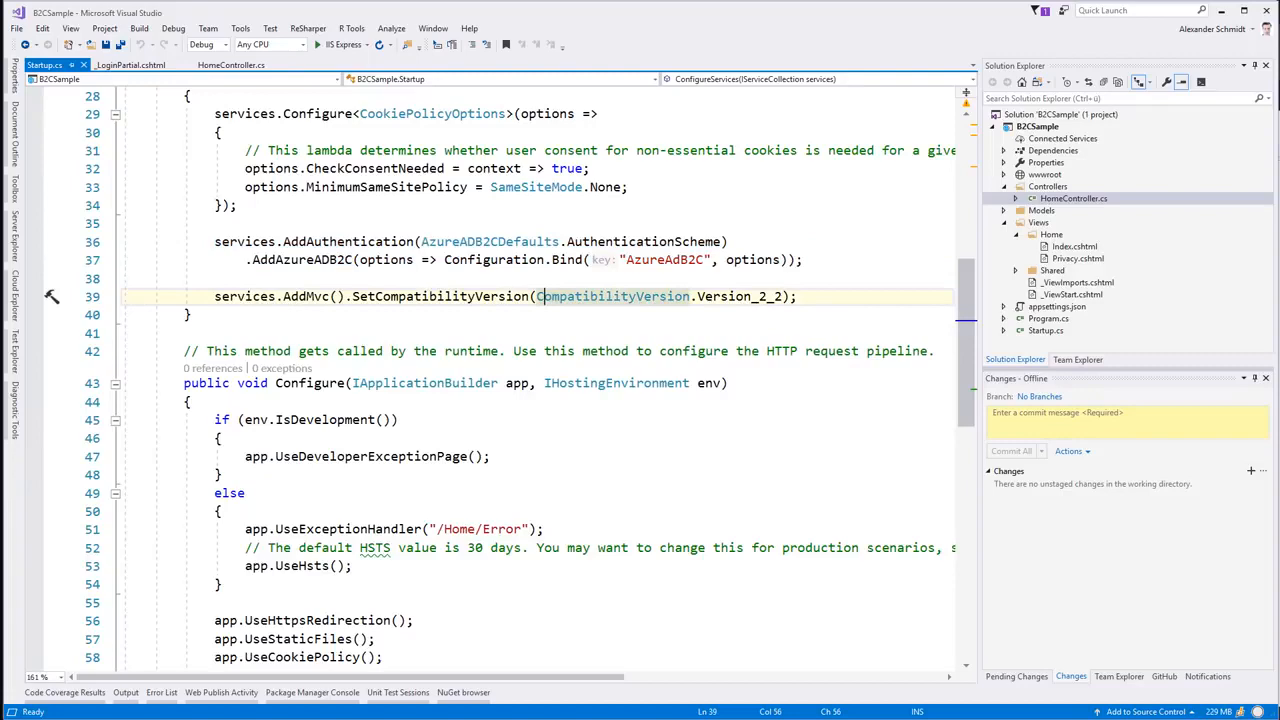
- Open WebApp-OpenIDConnect-DotNet.sln from repos\Samples and close all its open documents
click(17, 30)
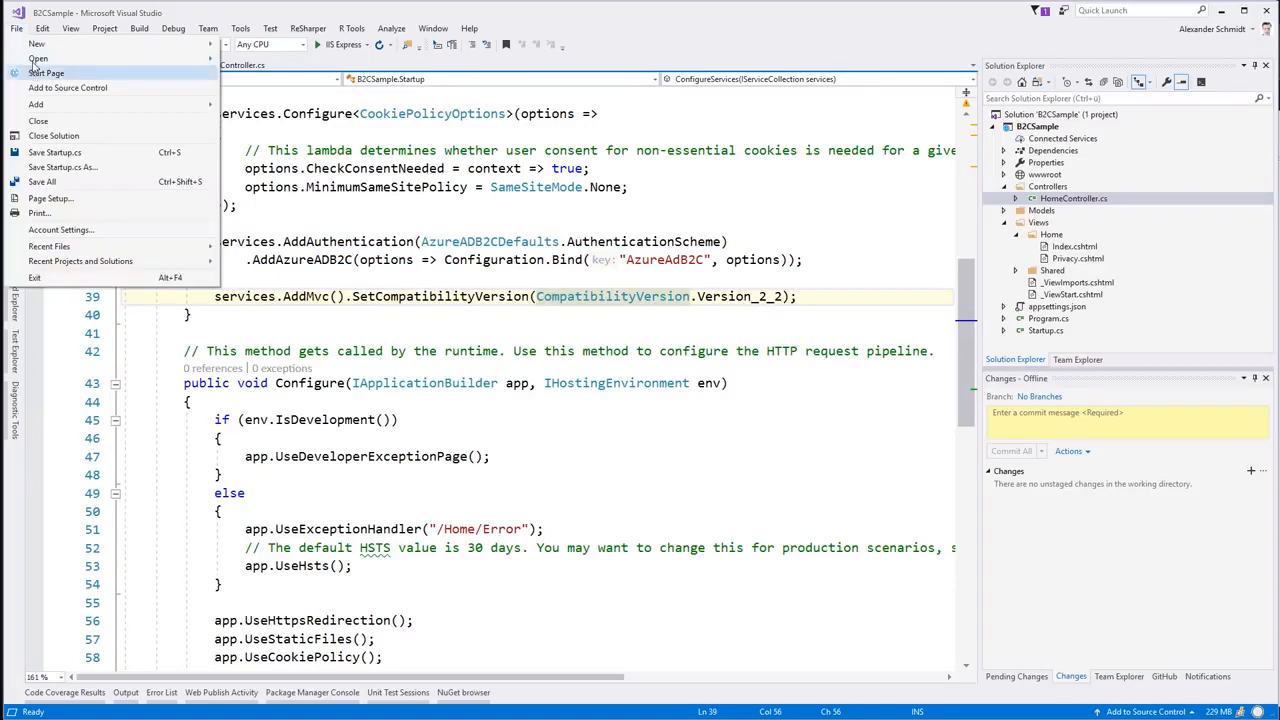
click(36, 59)
click(259, 62)
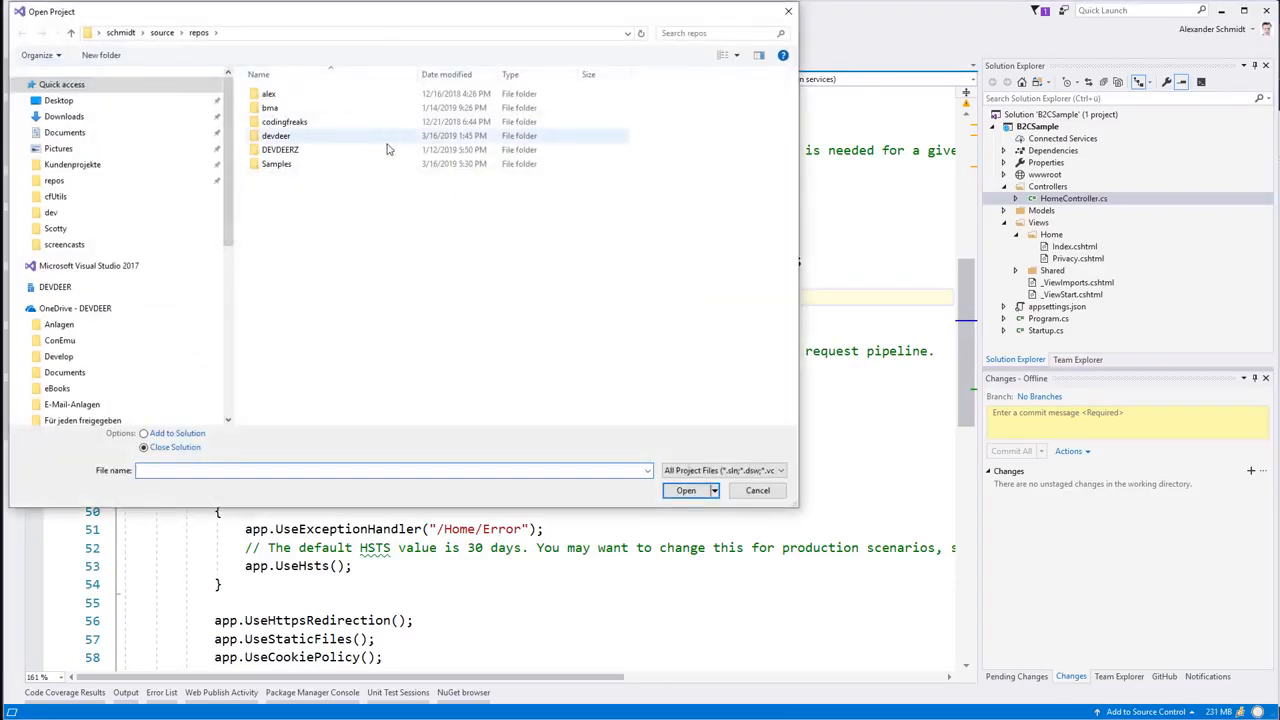
double_click(276, 136)
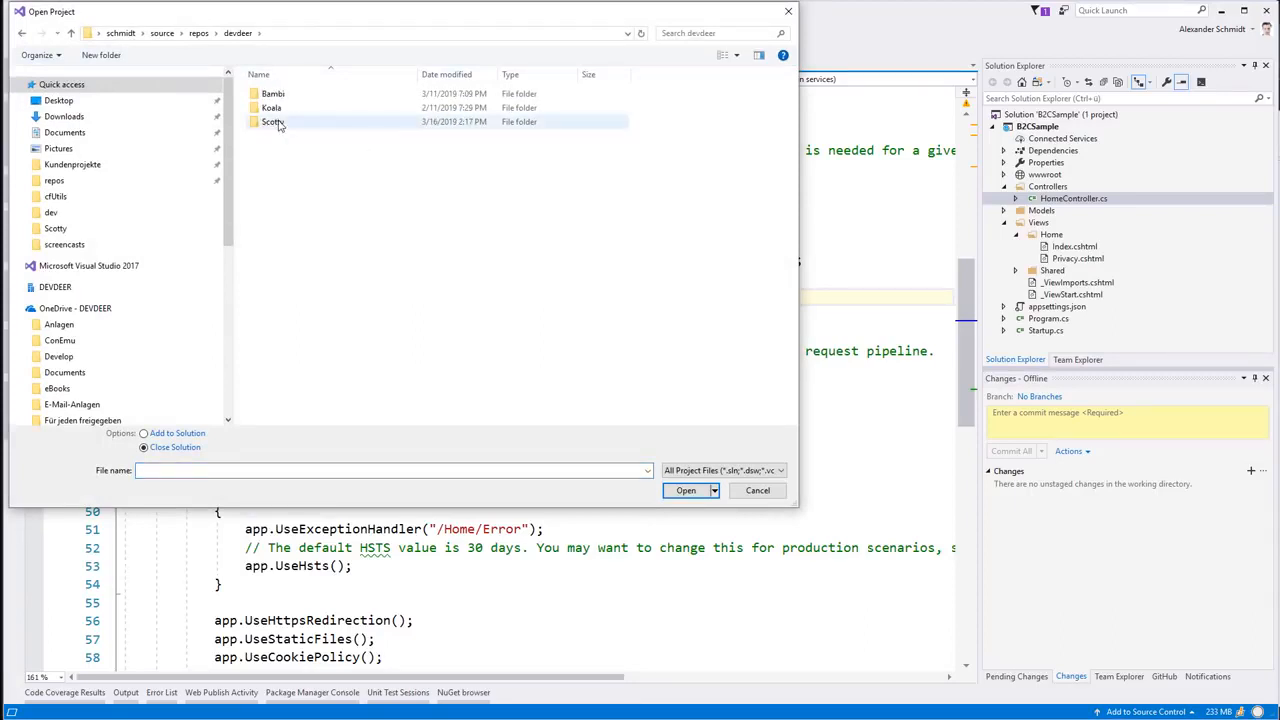
click(20, 34)
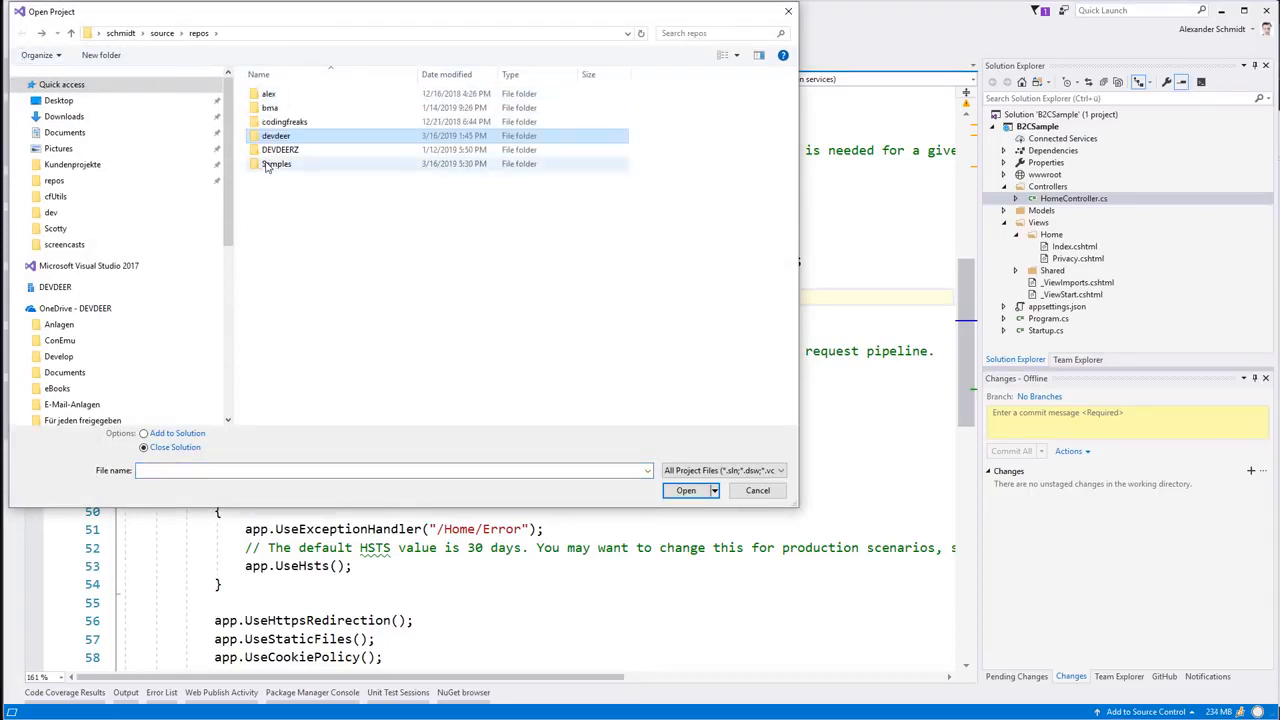
double_click(293, 165)
double_click(296, 94)
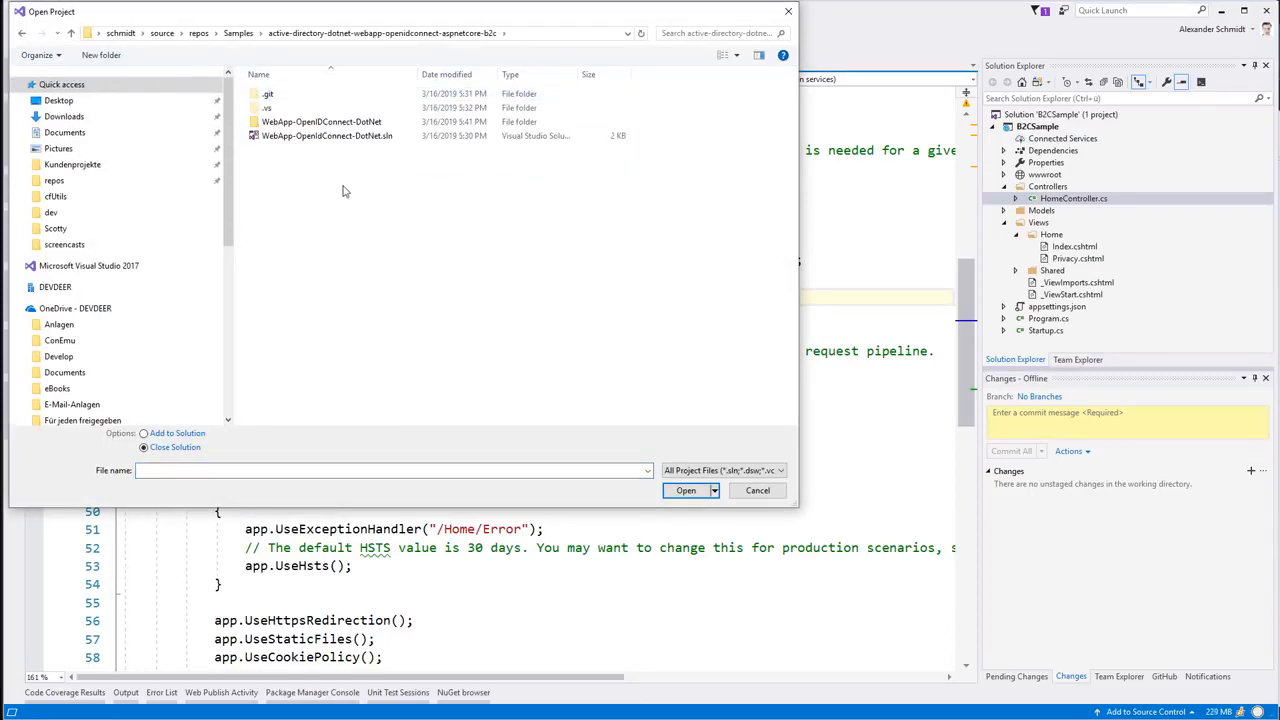
double_click(308, 140)
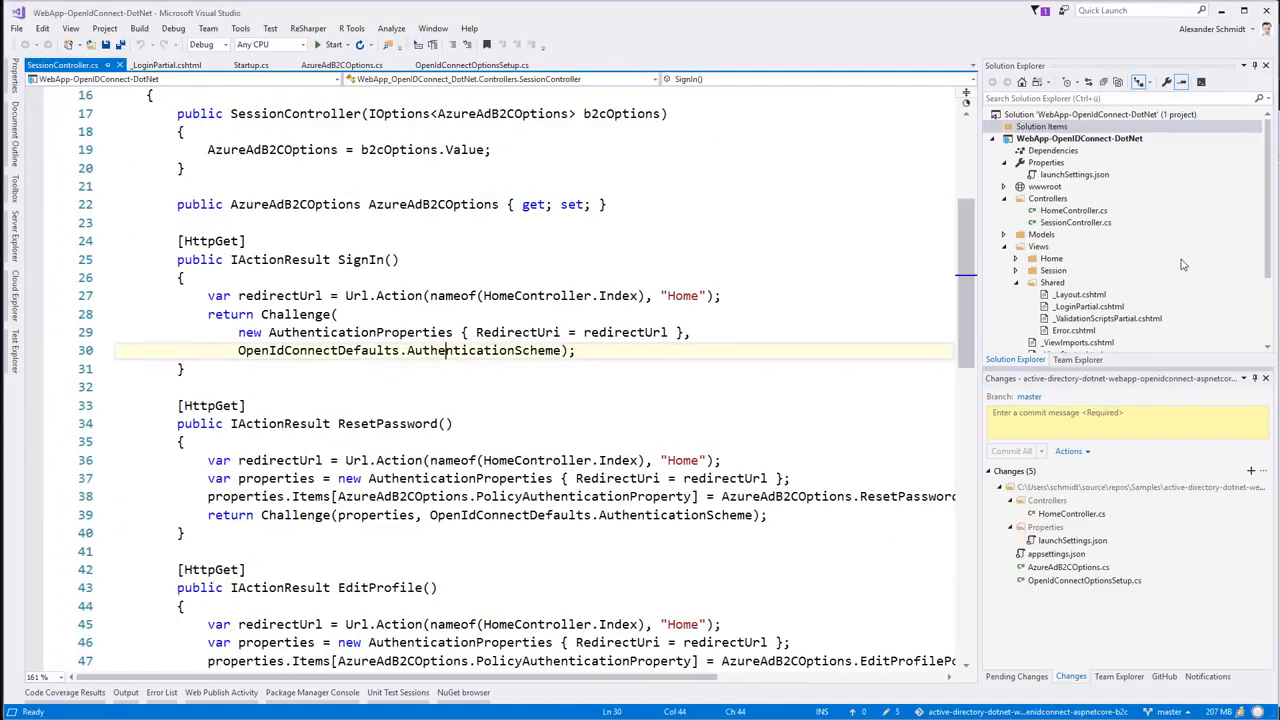
right_click(60, 65)
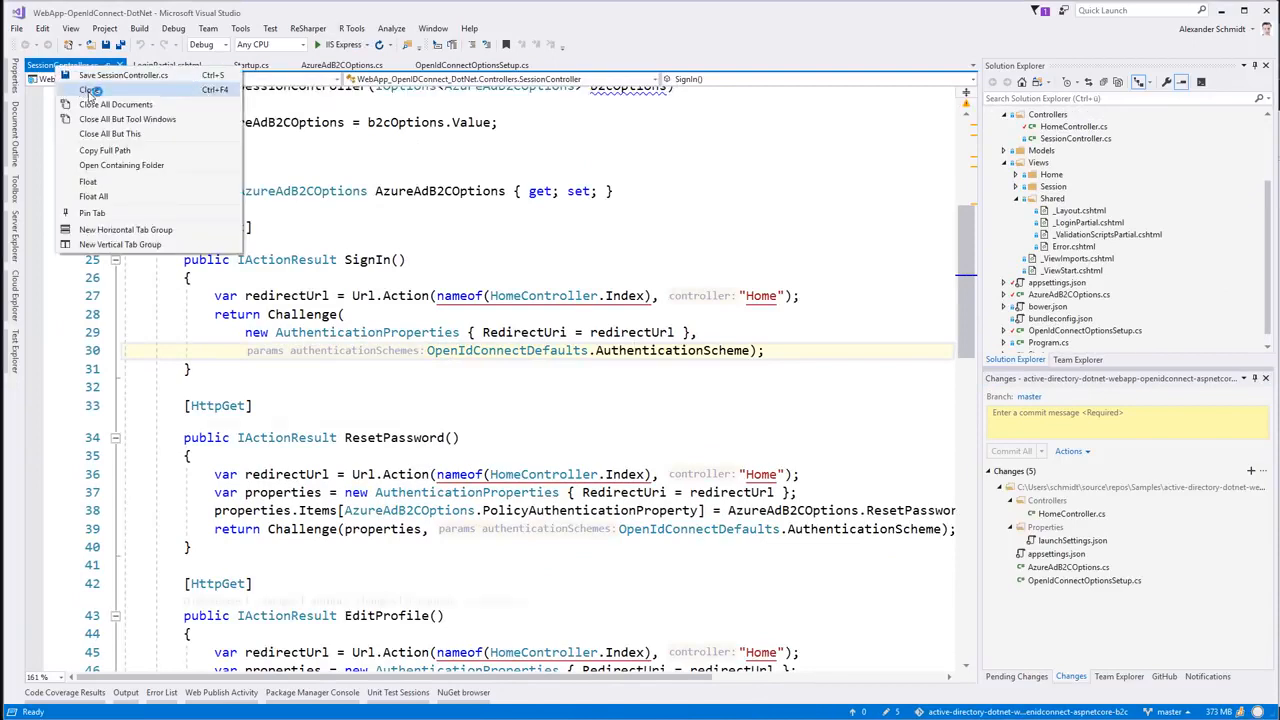
click(155, 105)
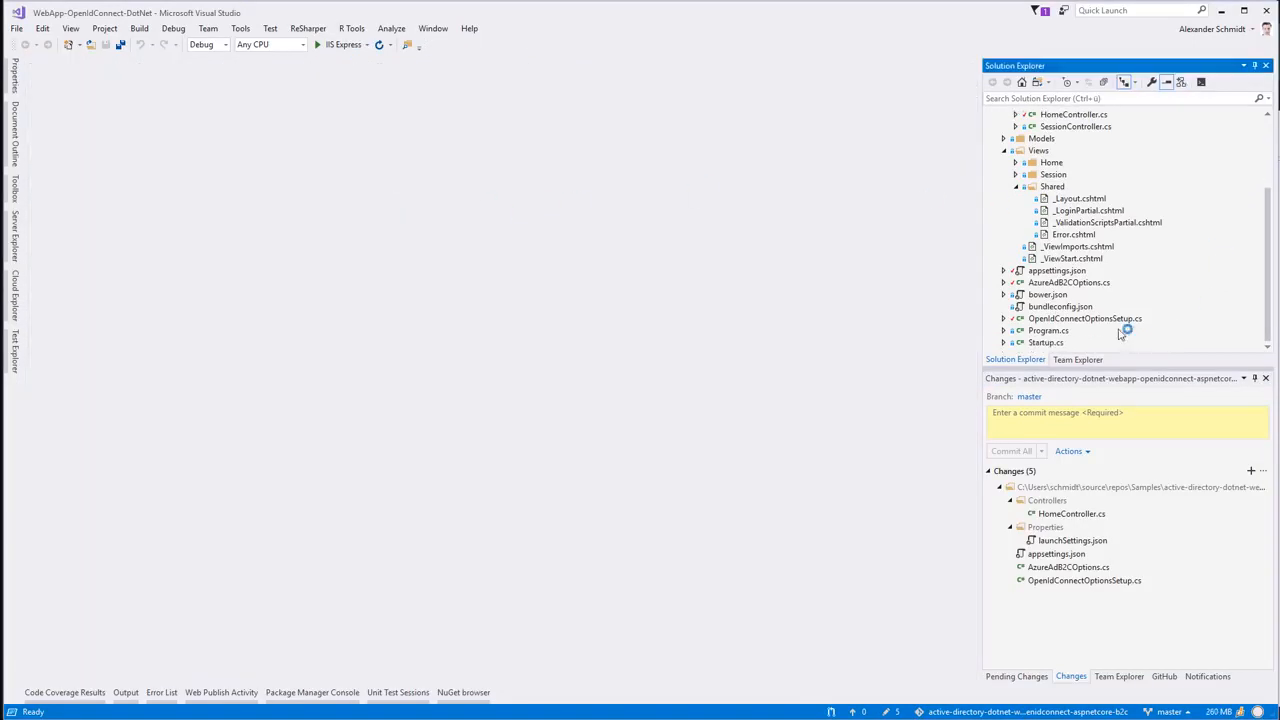
- Open Startup.cs and jump (F12) to the definition of the AddAzureAdB2C call on line 37
double_click(1048, 342)
scroll(765, 342, down, 2)
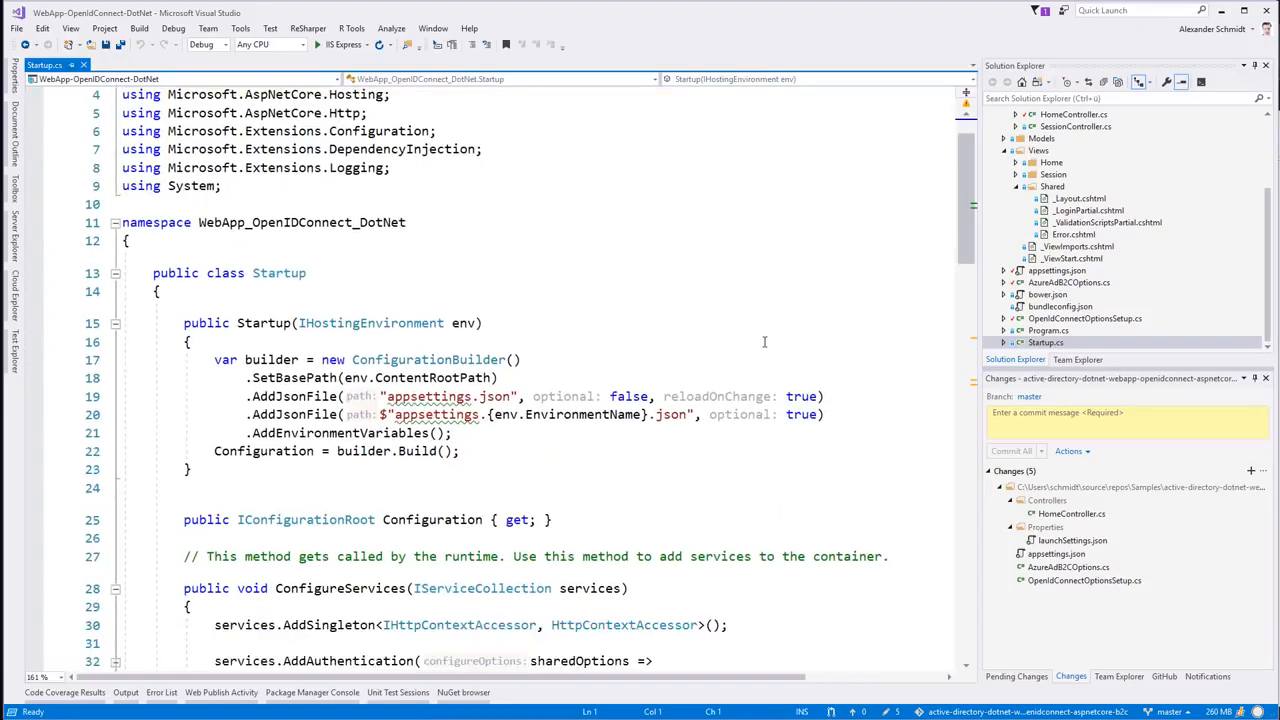
drag(968, 212, 972, 296)
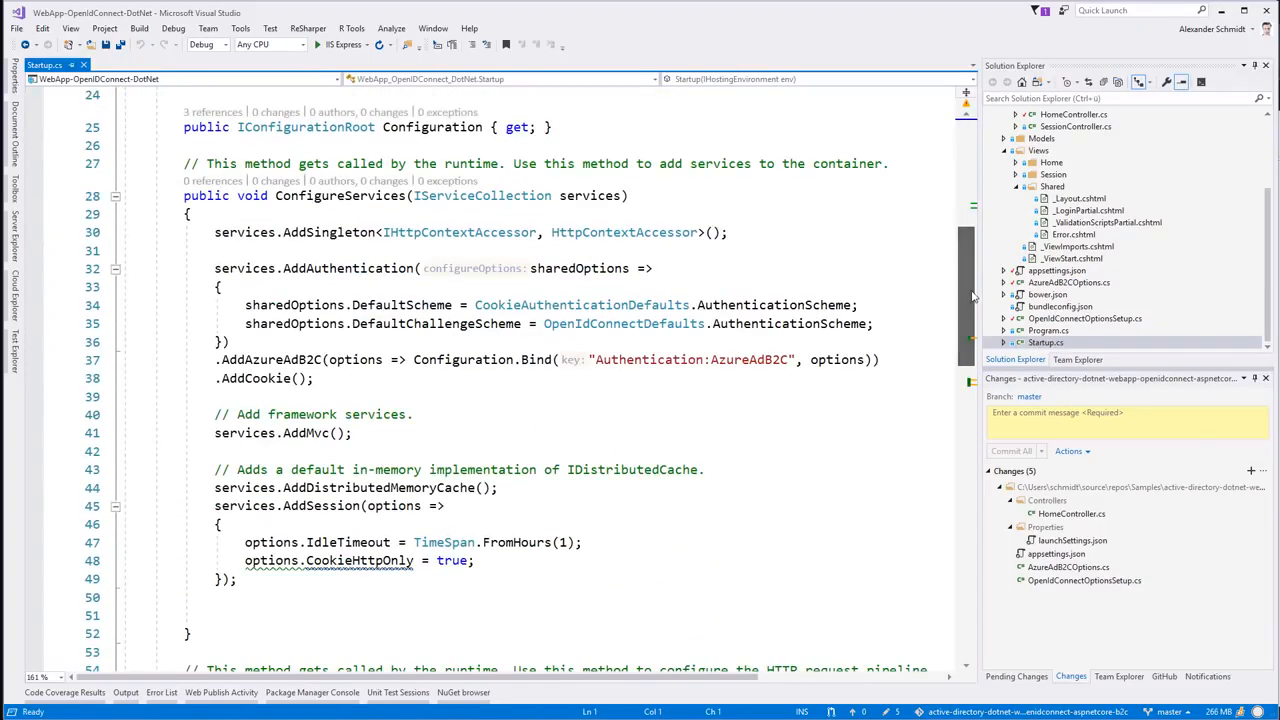
click(297, 361)
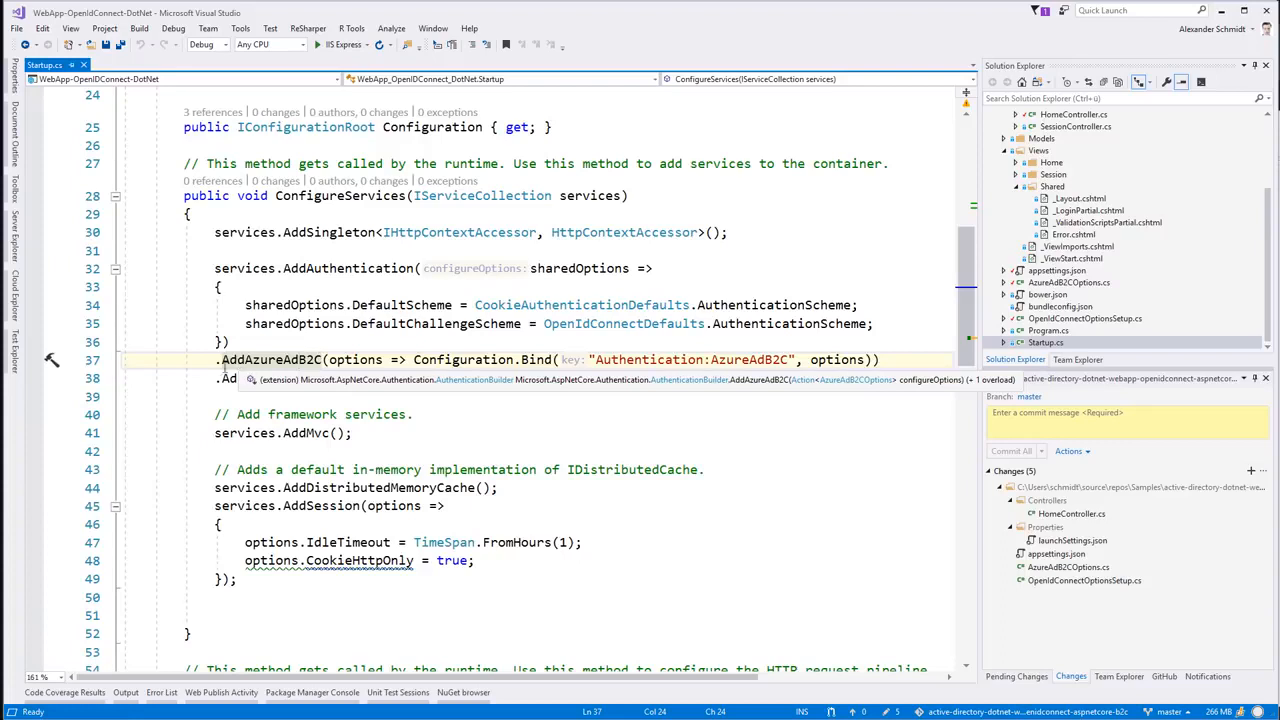
drag(221, 360, 329, 360)
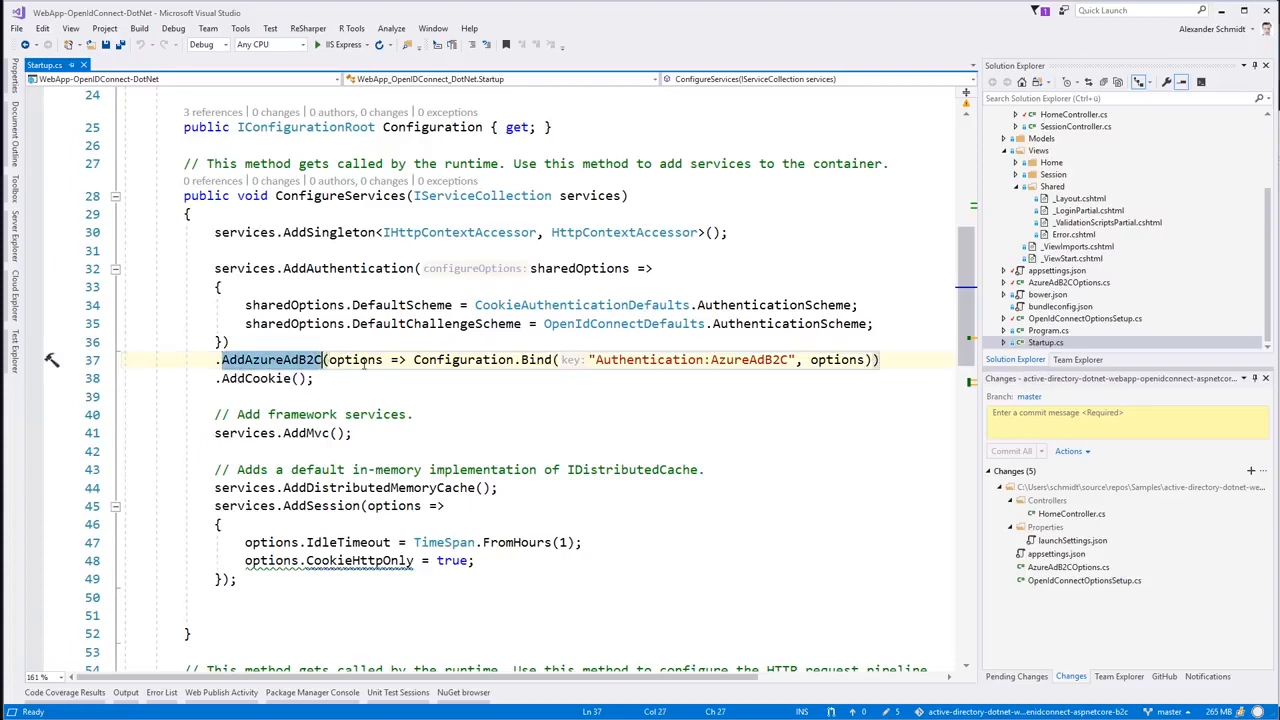
double_click(340, 268)
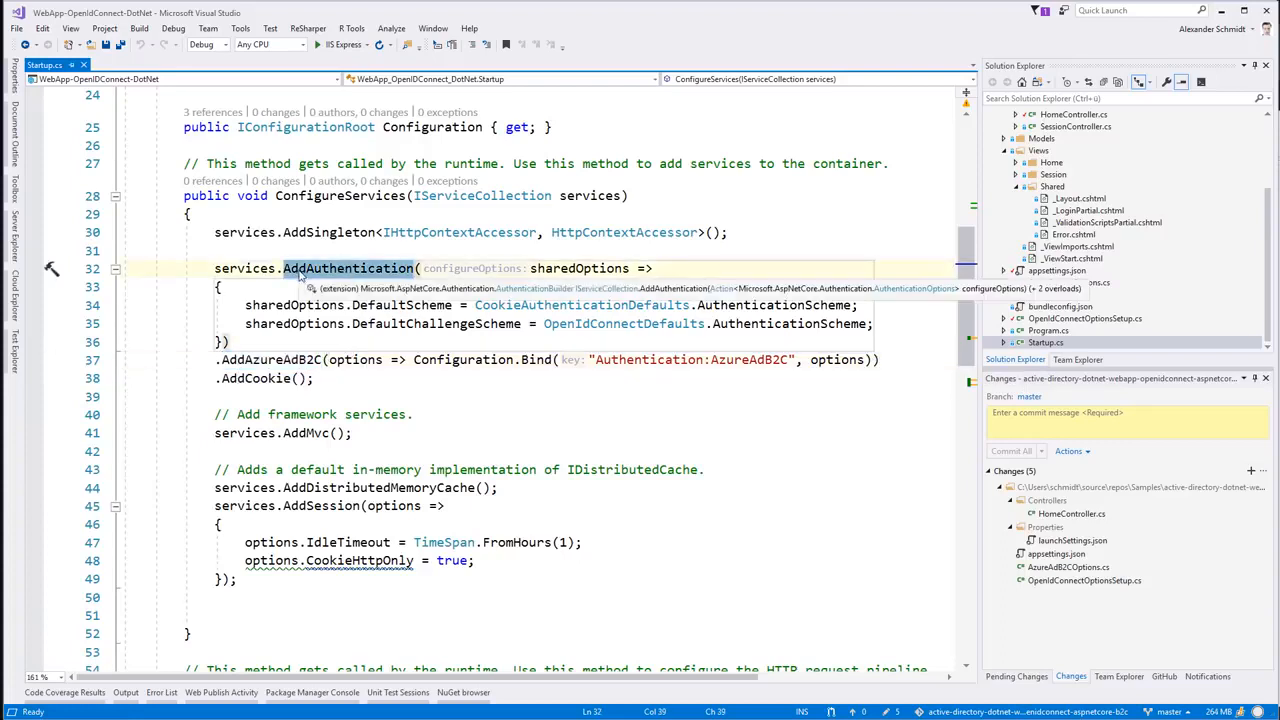
click(300, 359)
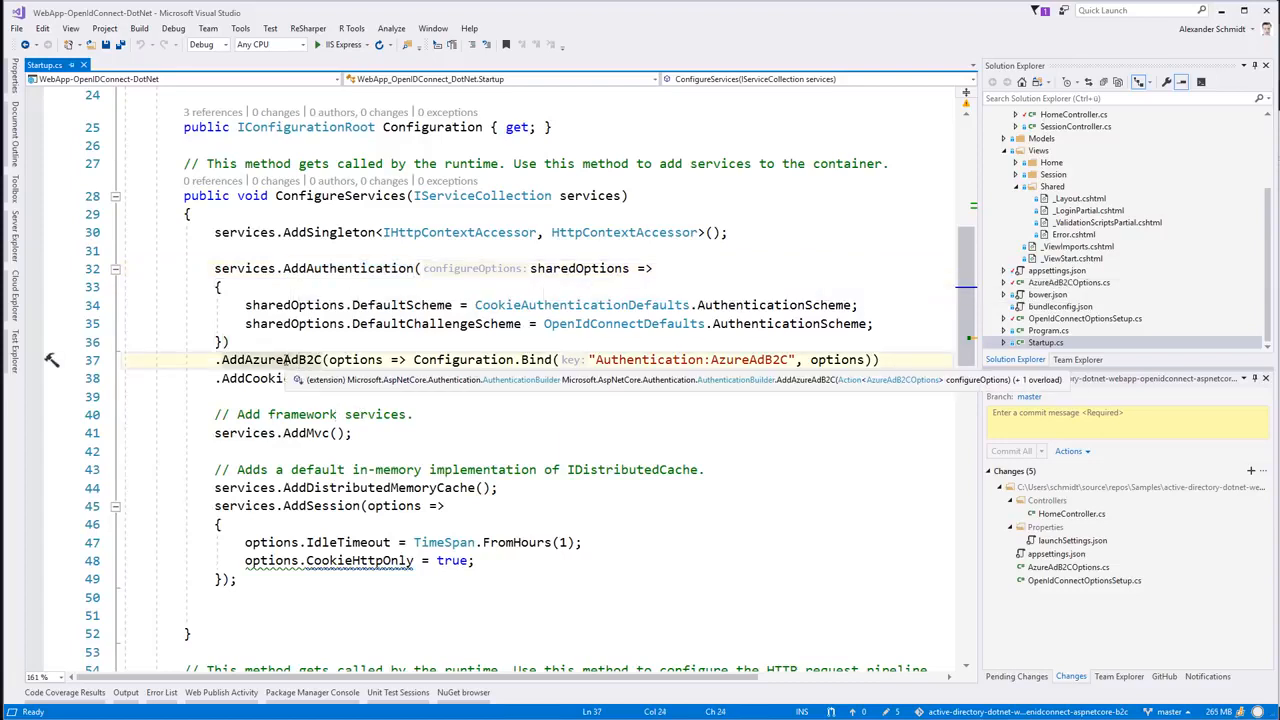
key(F12)
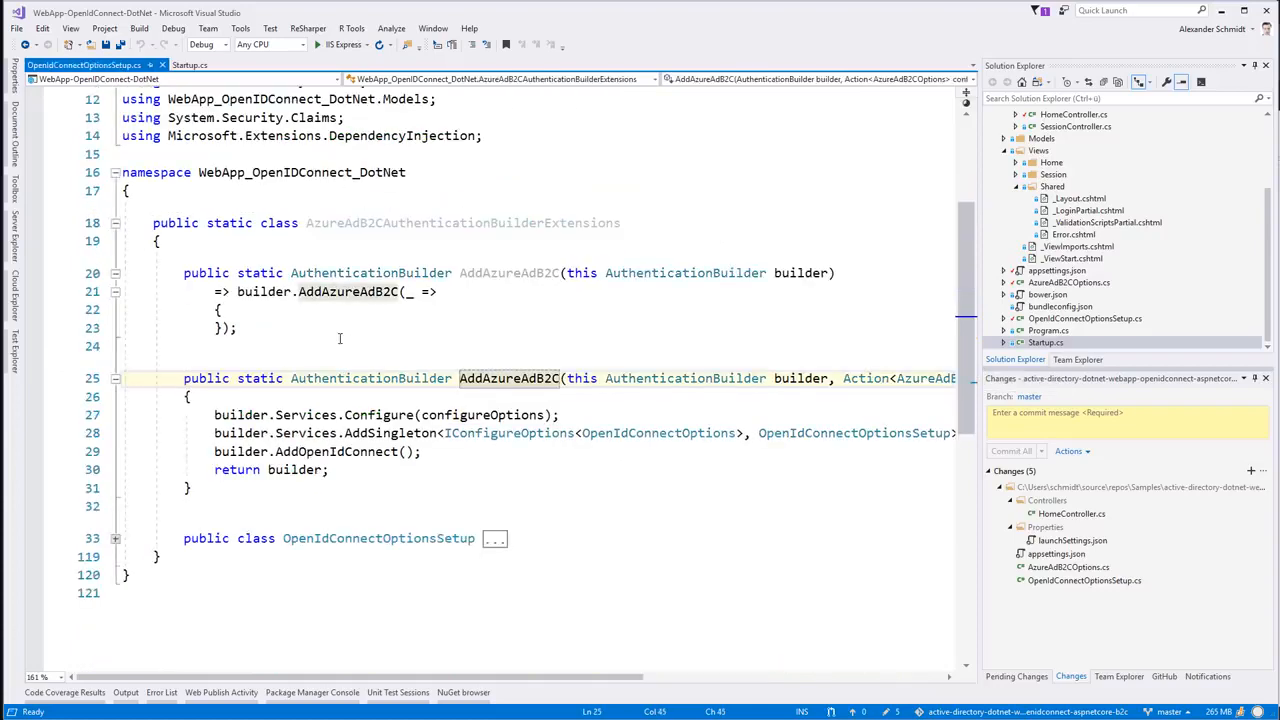
scroll(340, 340, down, 1)
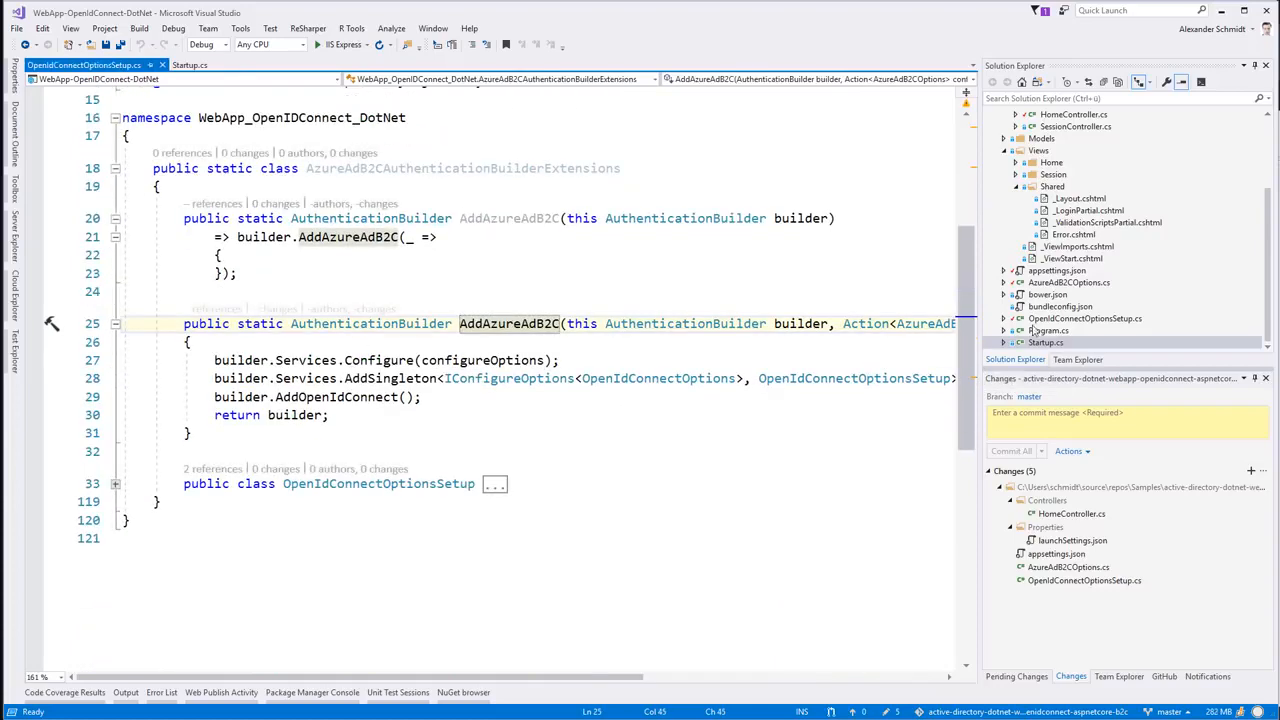
click(1066, 284)
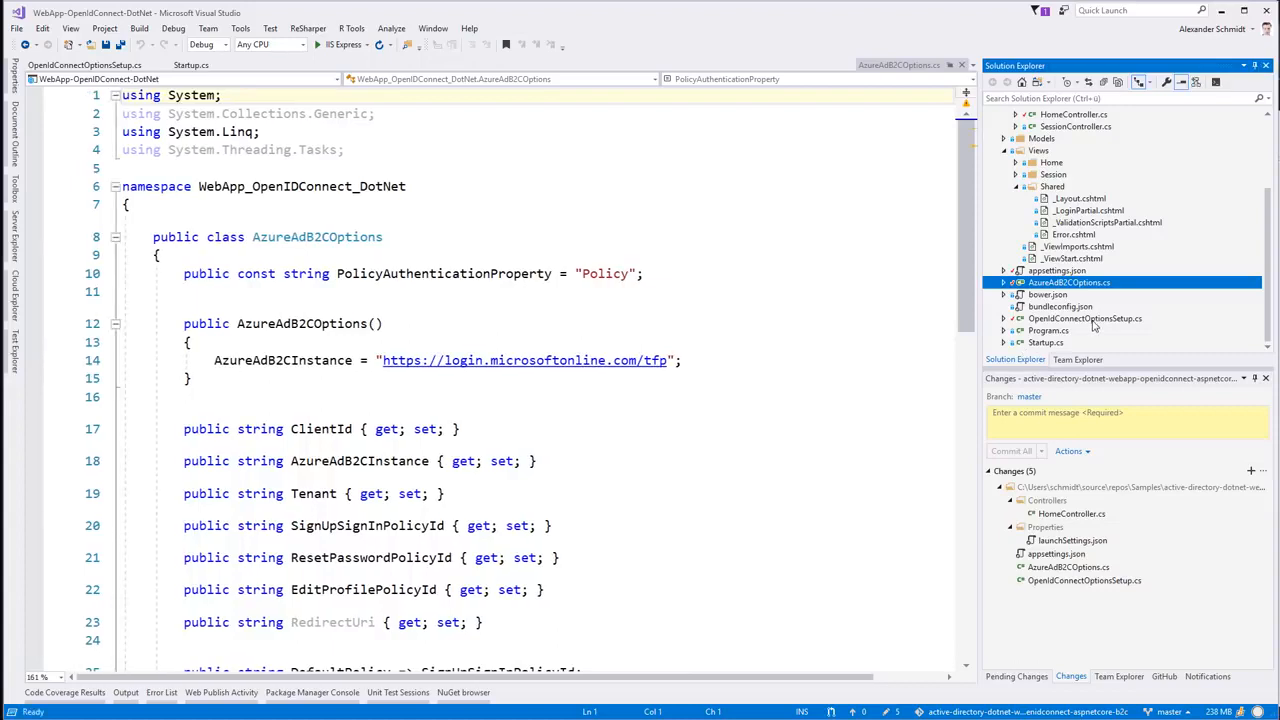
click(1093, 320)
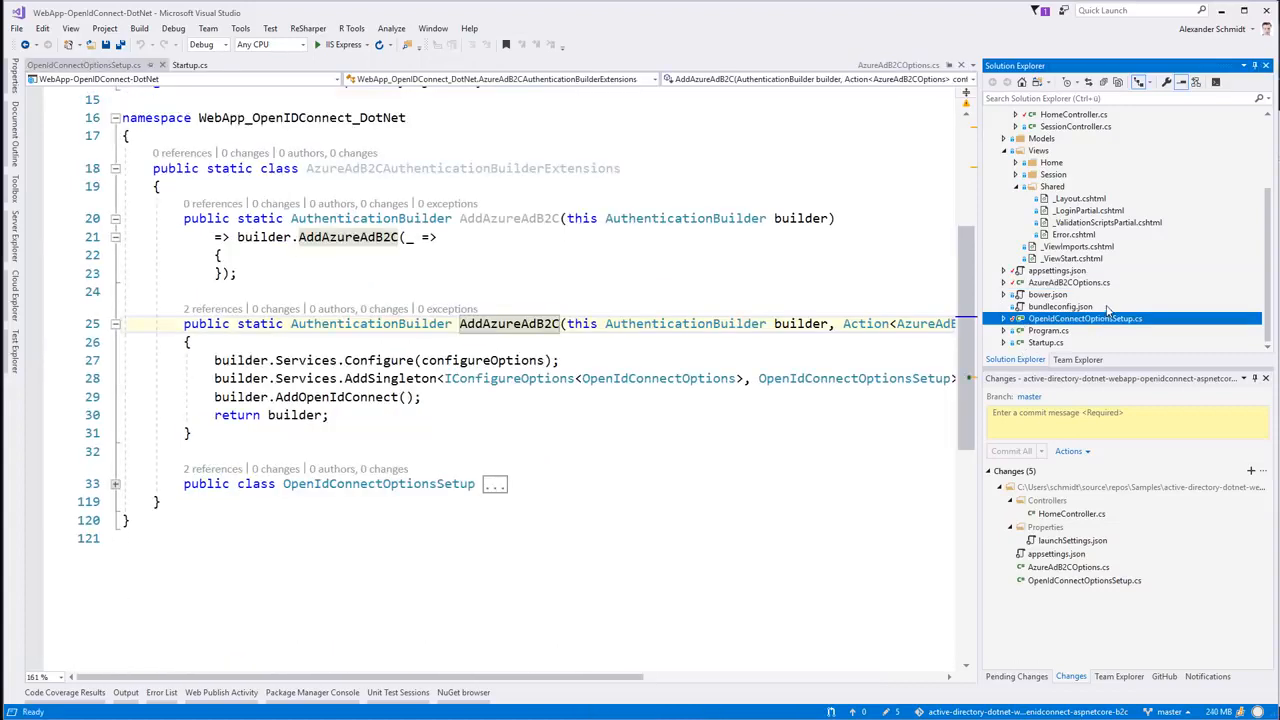
click(192, 65)
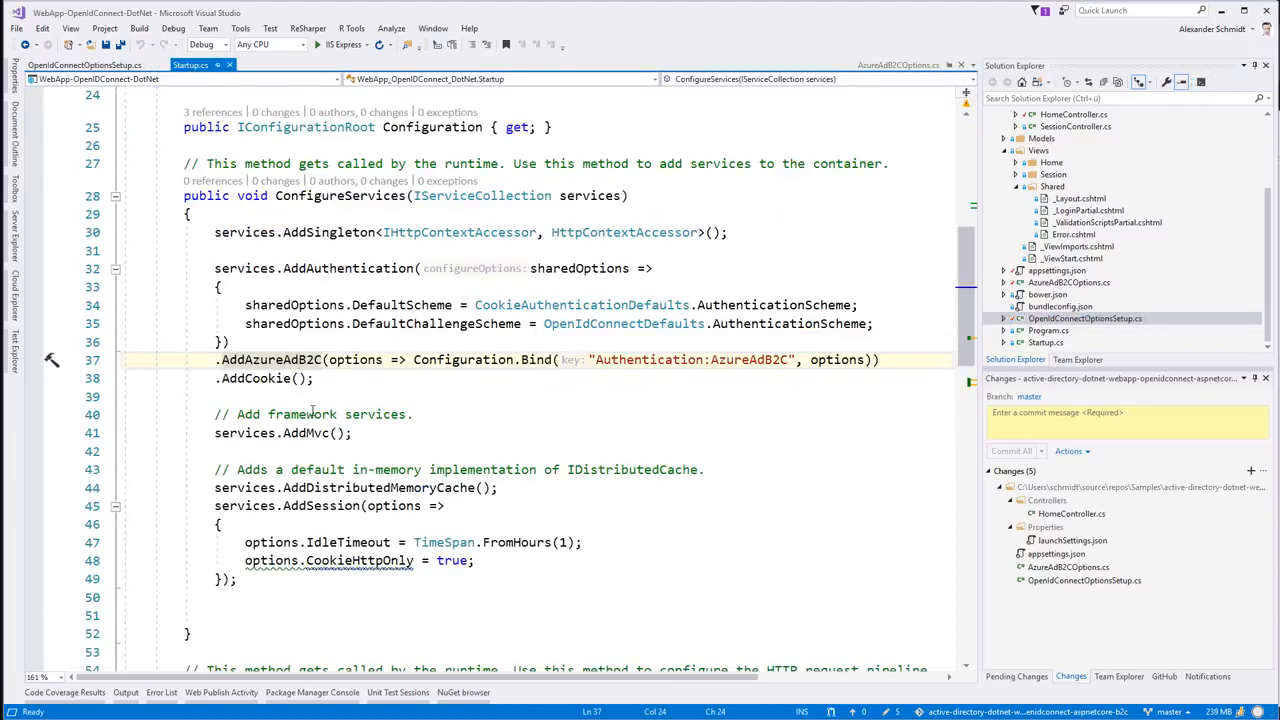
key(F12)
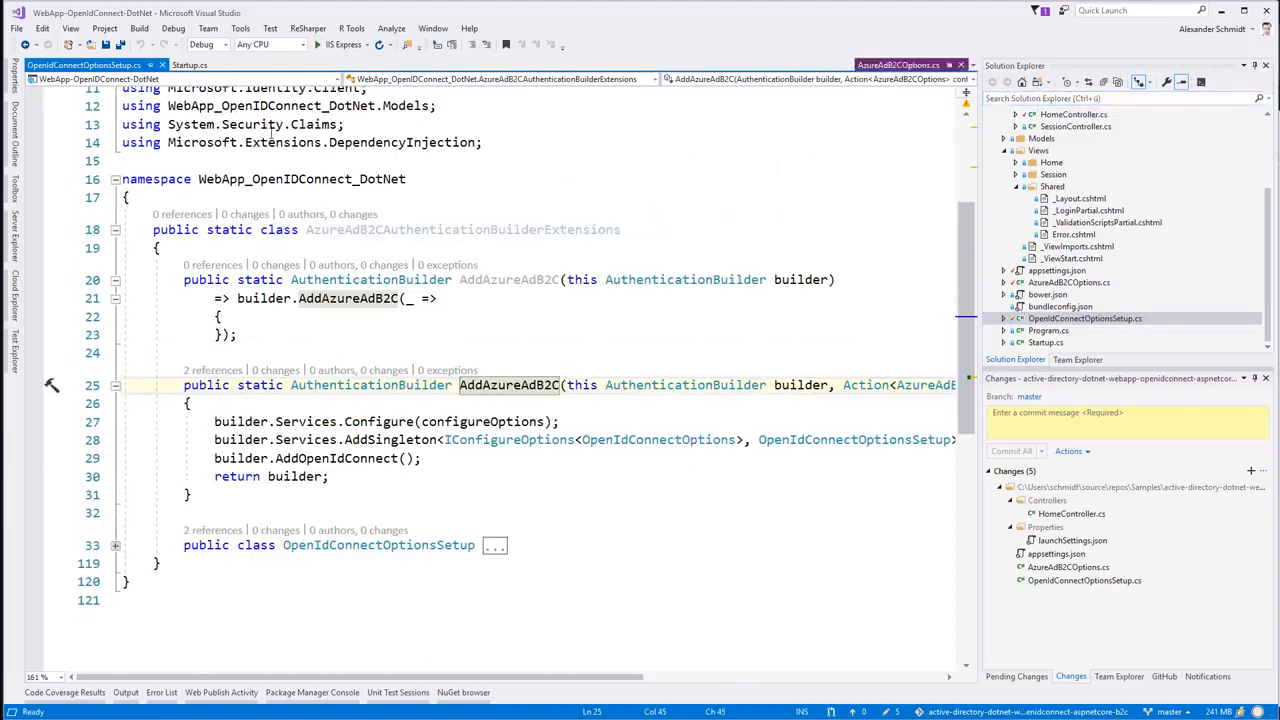
click(1089, 82)
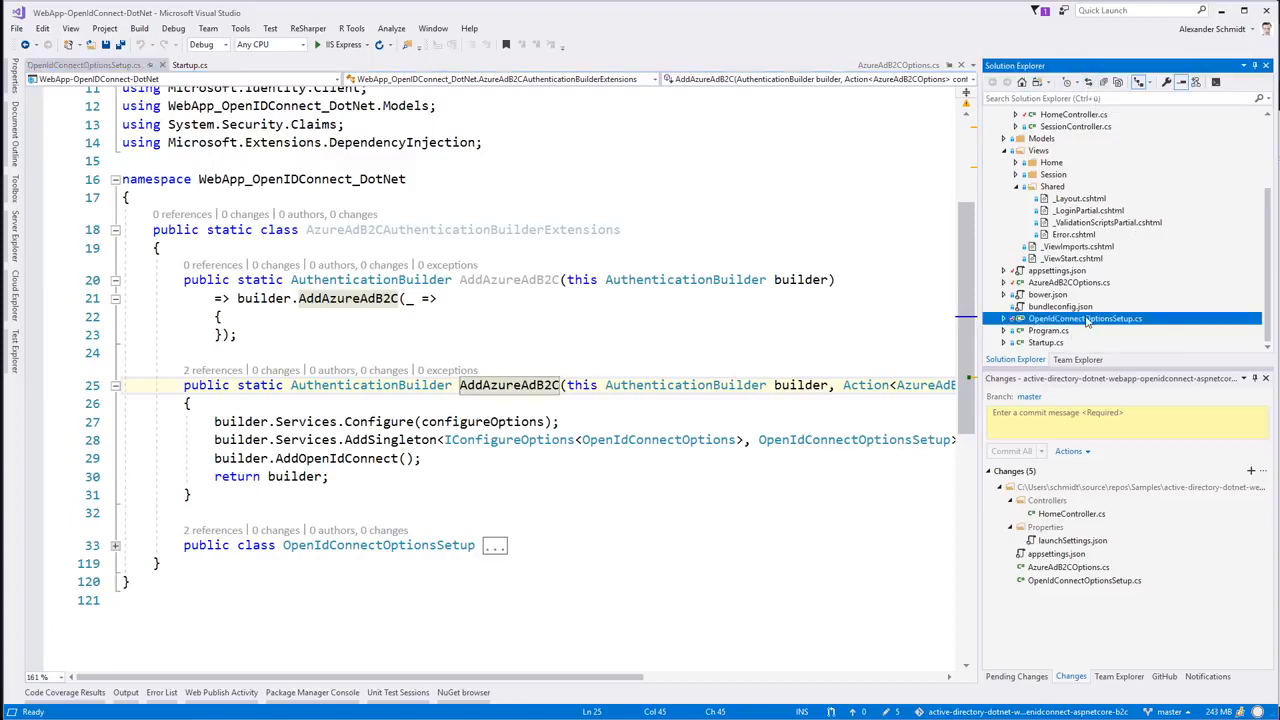
scroll(625, 393, down, 1)
drag(270, 367, 465, 425)
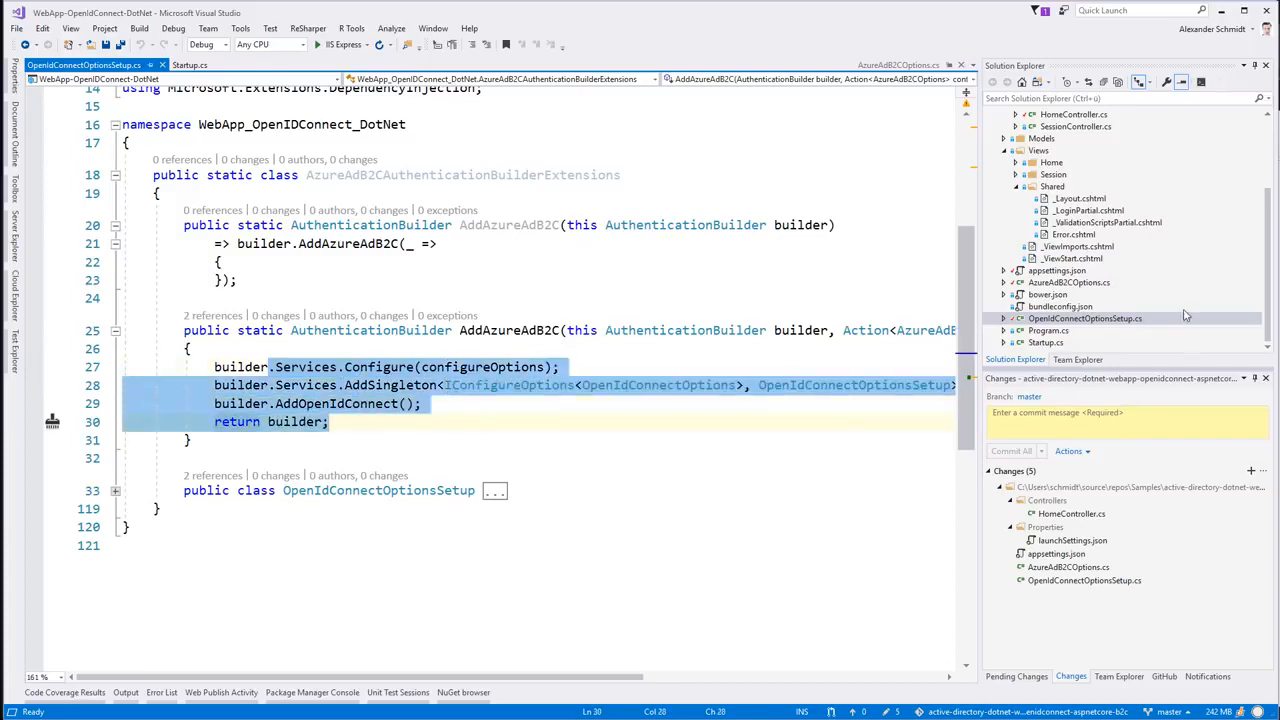
double_click(1068, 282)
scroll(514, 351, down, 6)
scroll(514, 351, up, 5)
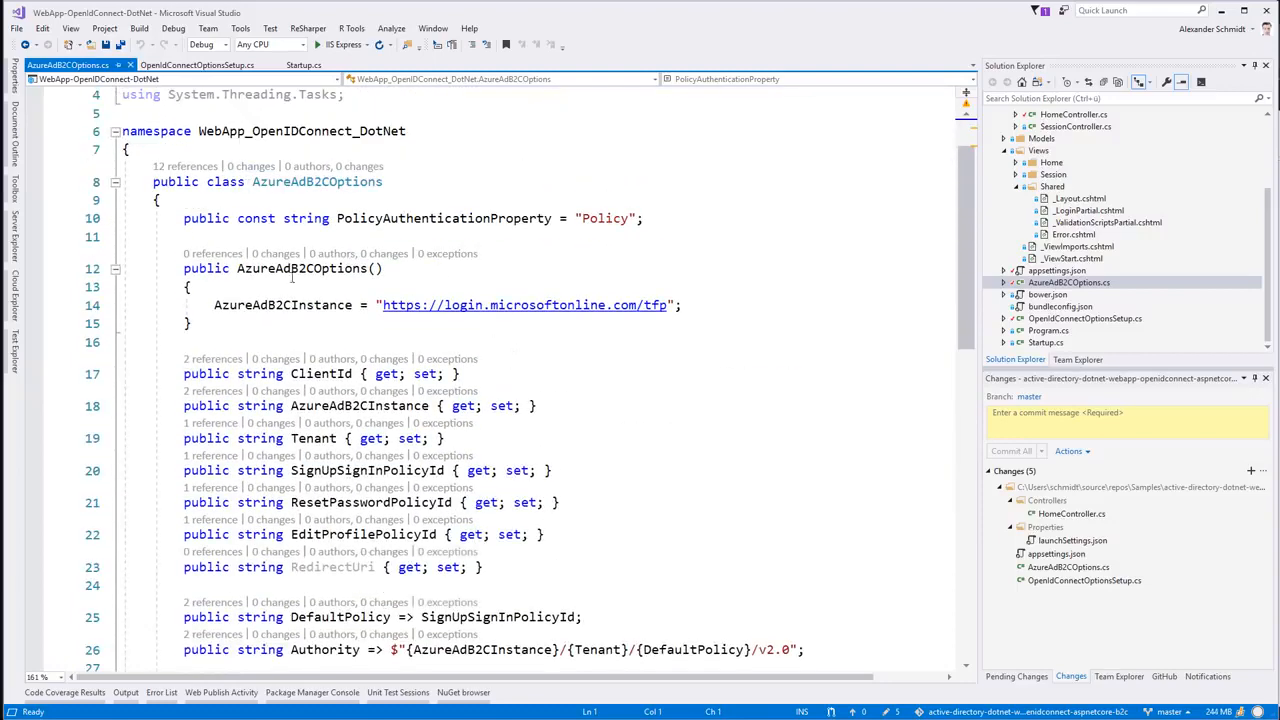
click(130, 65)
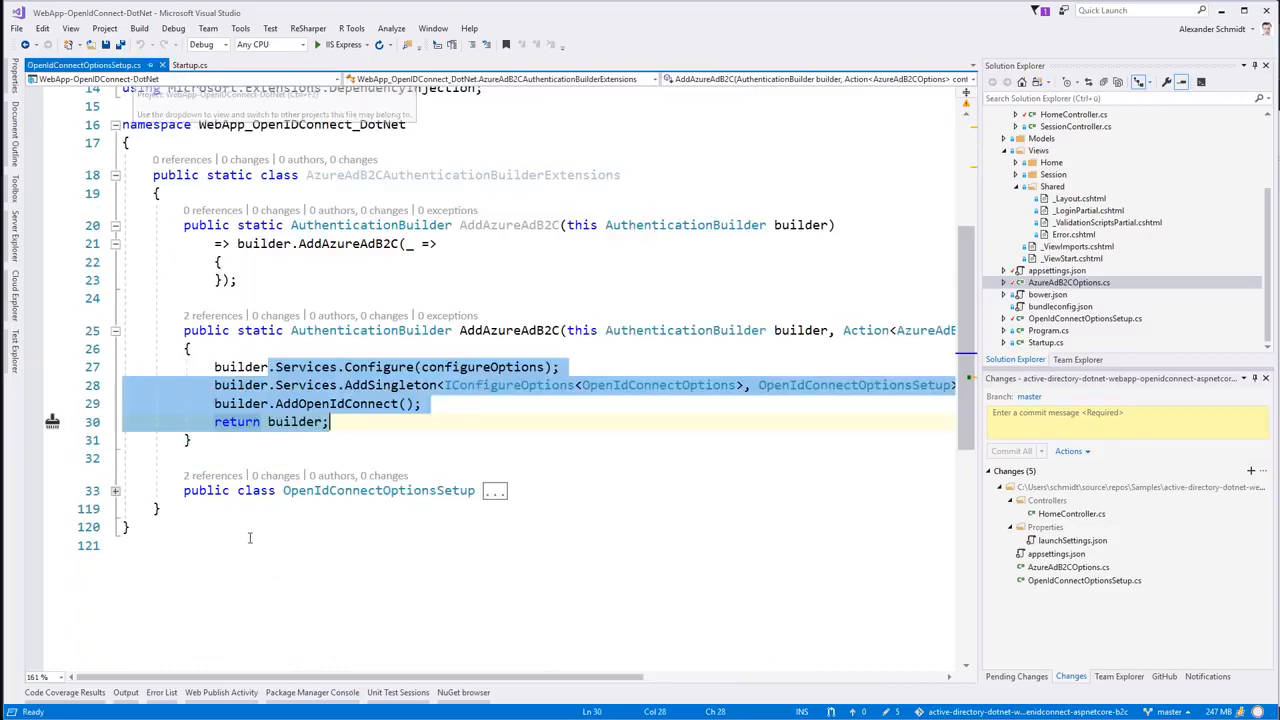
- Expand the OpenIdConnectOptionsSetup class and highlight its options.Events assignment on lines 50–55
click(115, 491)
scroll(460, 460, down, 4)
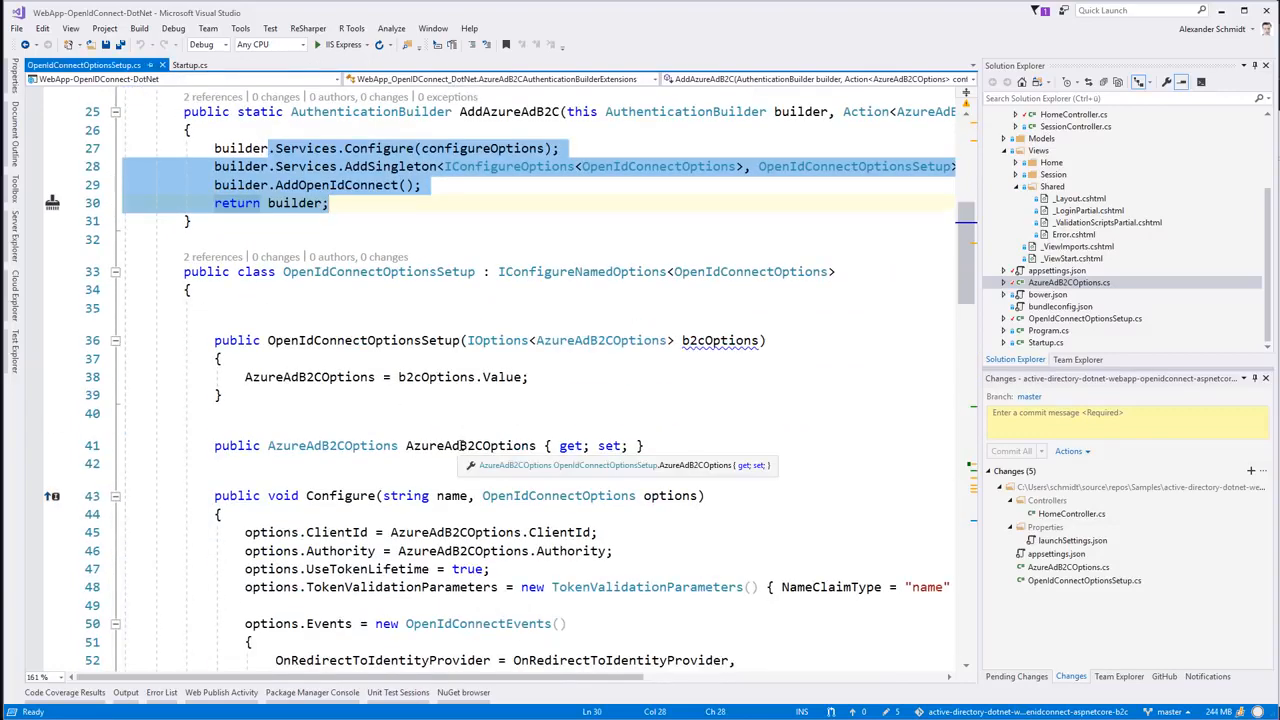
click(437, 273)
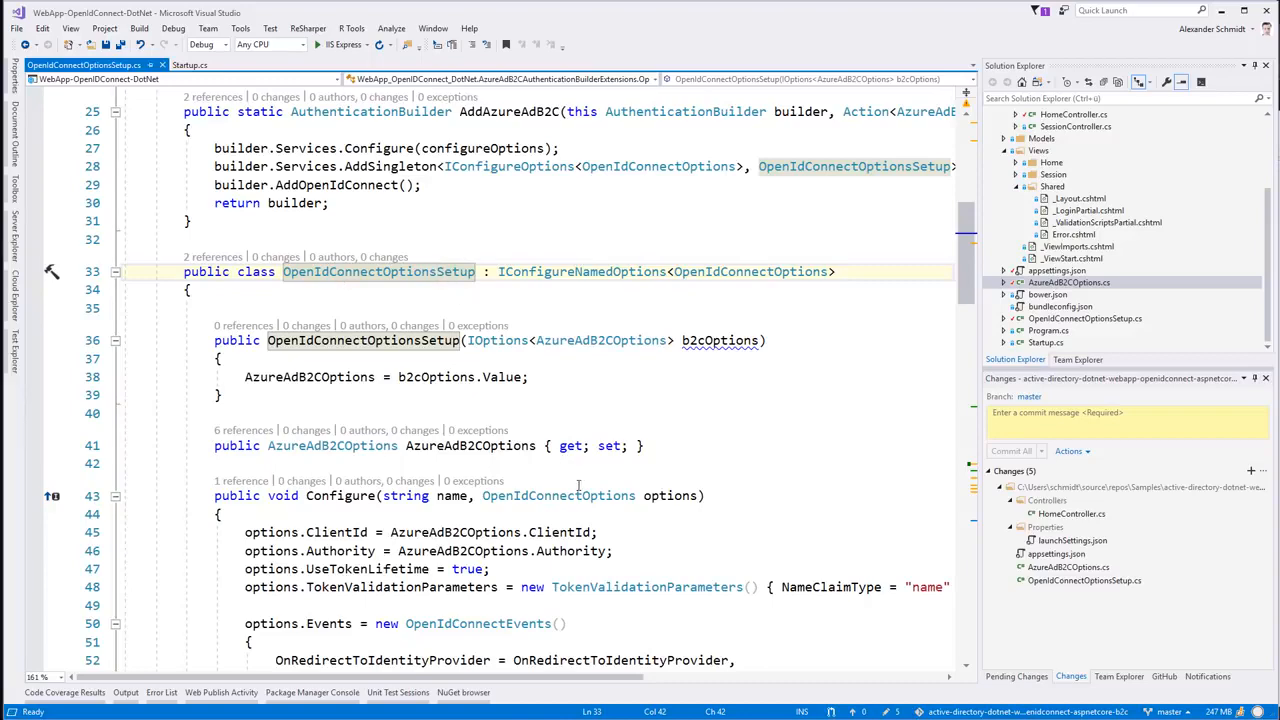
scroll(578, 485, down, 5)
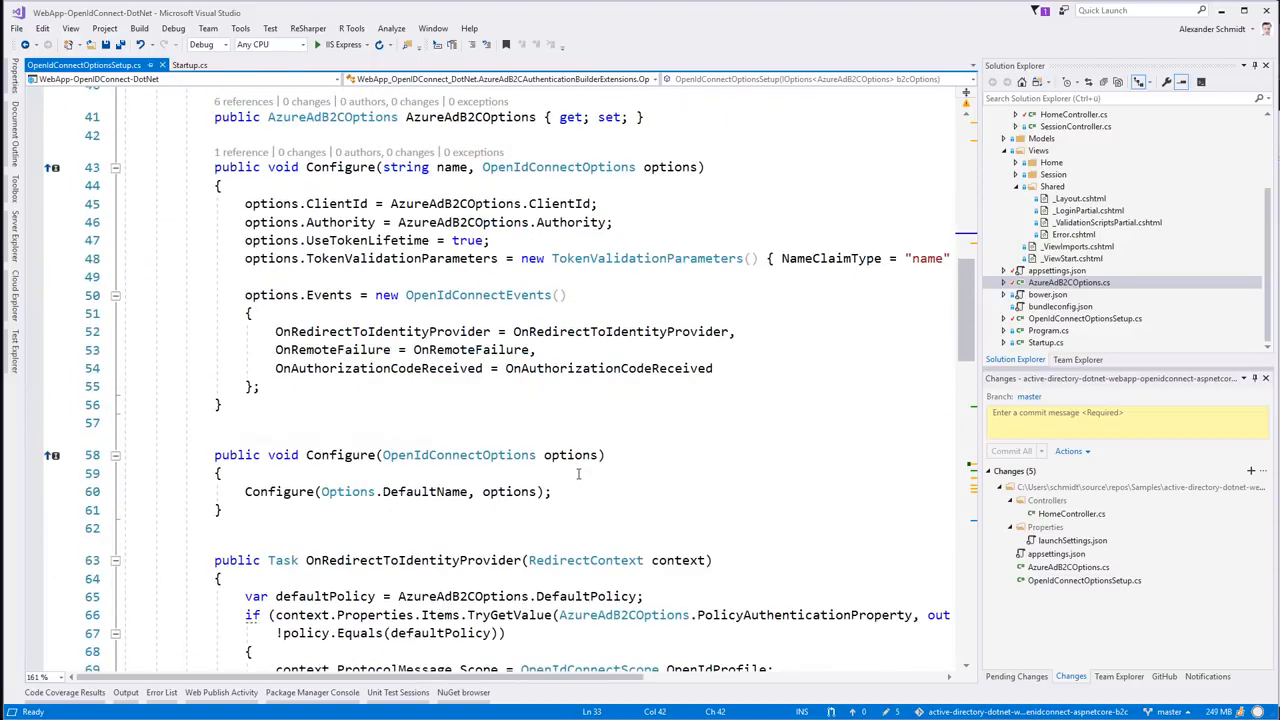
scroll(578, 475, up, 1)
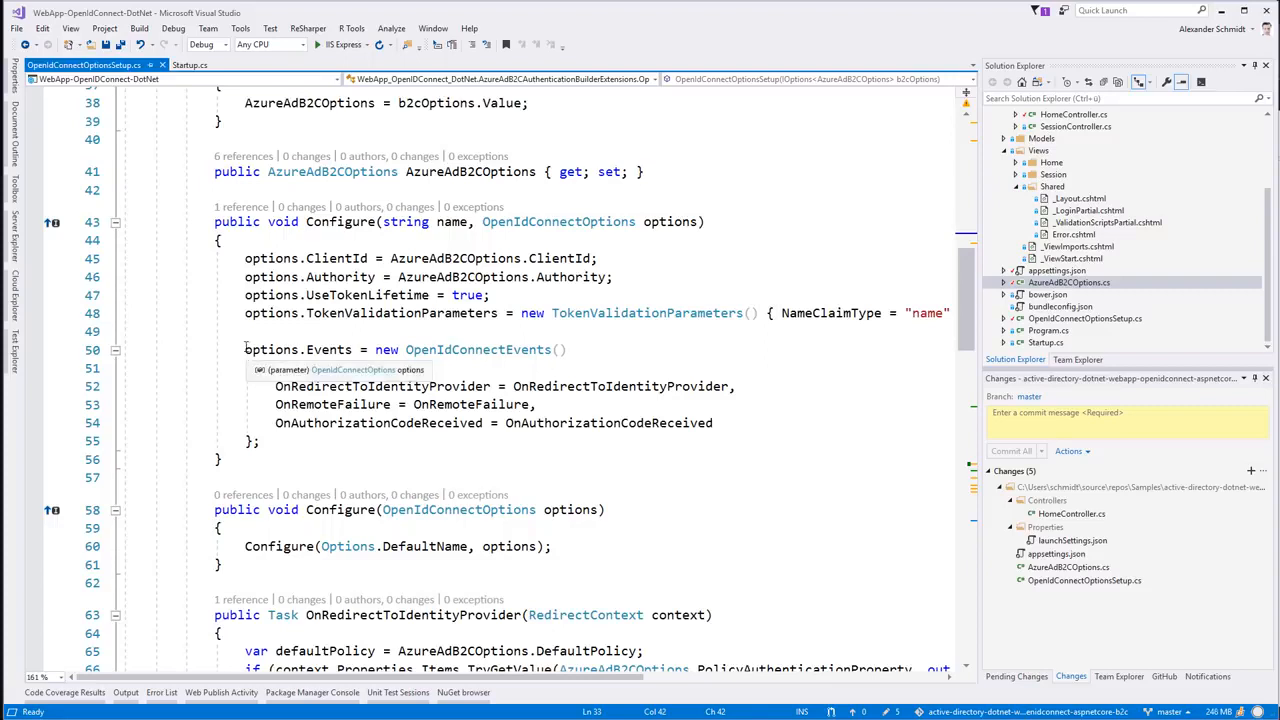
drag(245, 350, 302, 443)
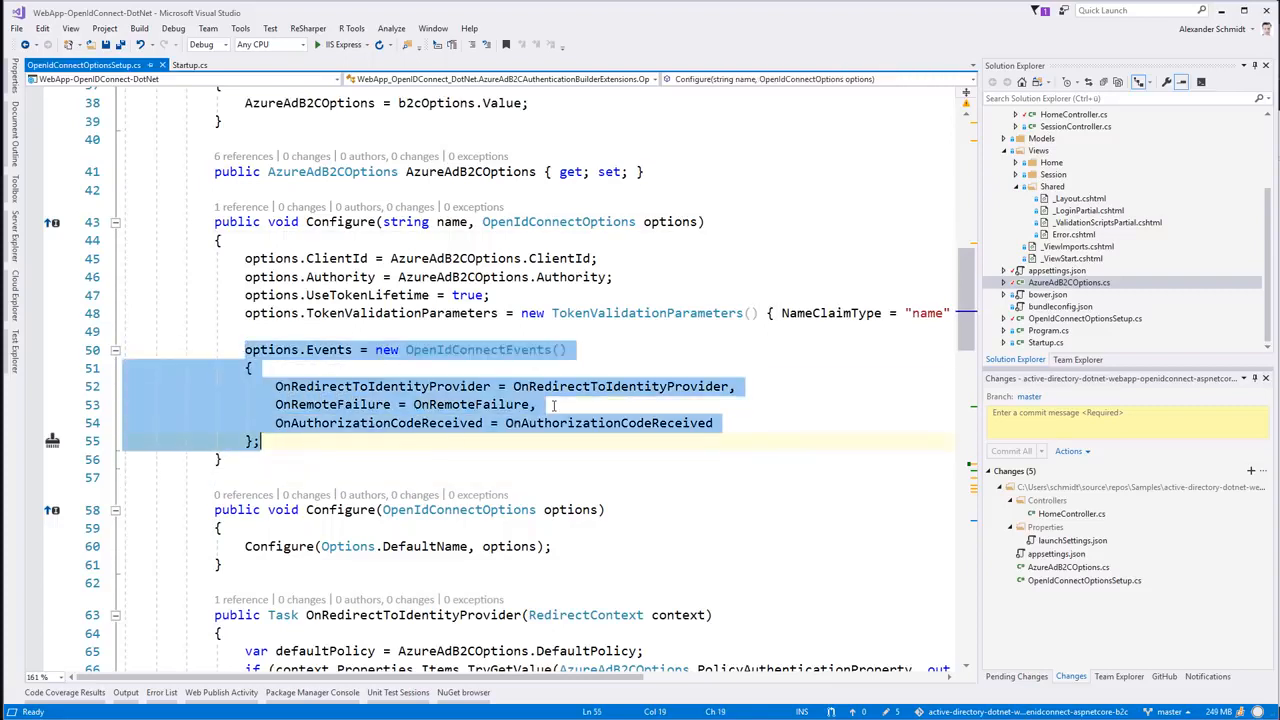
- Review the signed-in user ID and token cache lines in OnAuthorizationCodeReceived, including TokenCache on line 105
scroll(574, 398, down, 4)
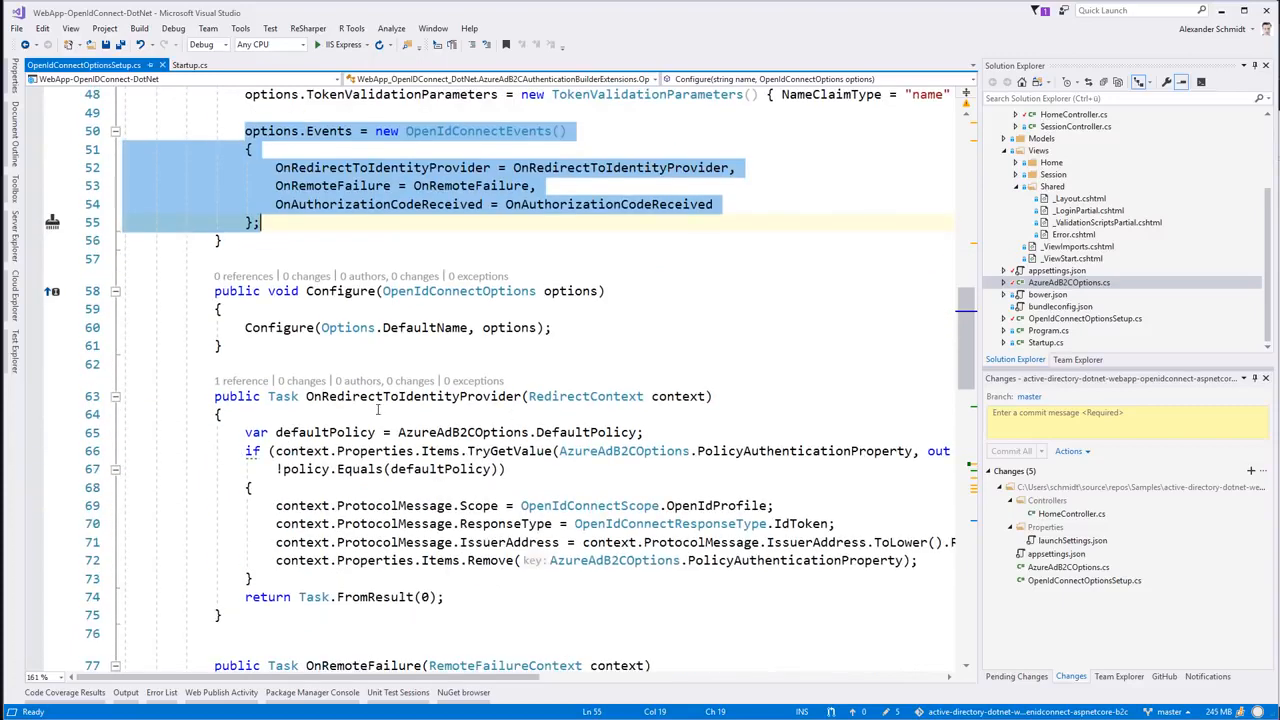
scroll(404, 440, down, 5)
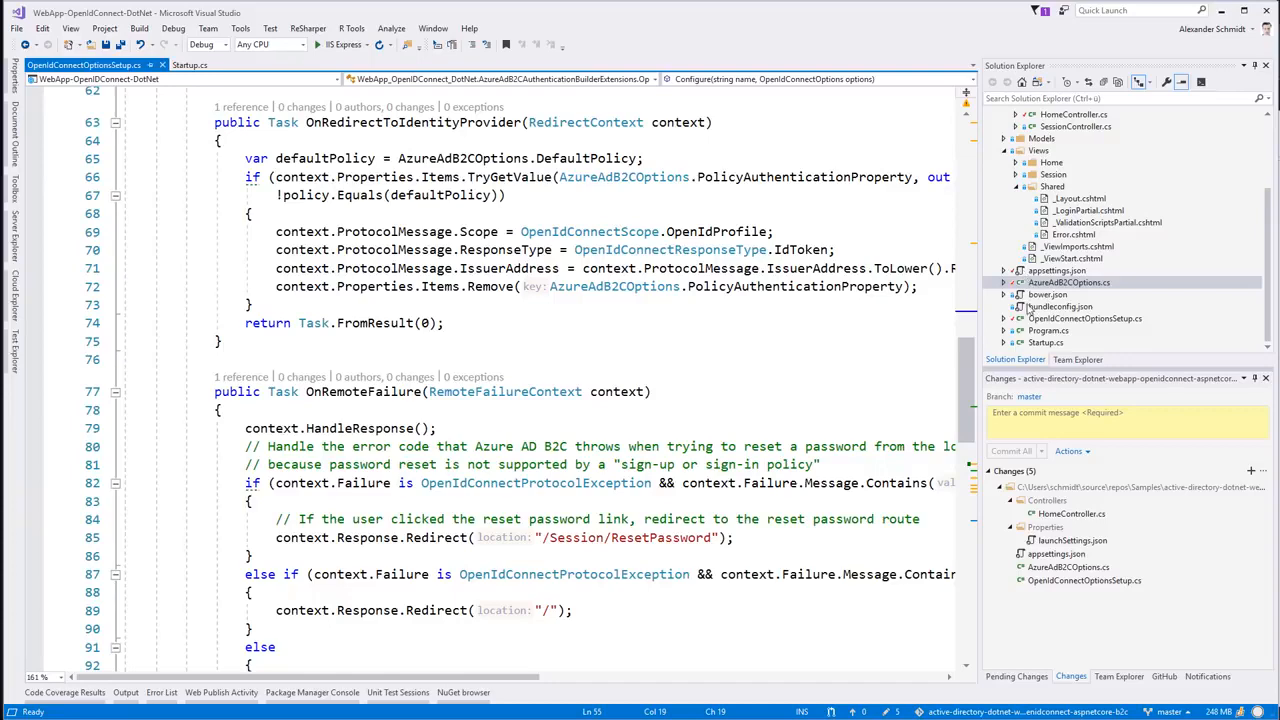
scroll(801, 291, down, 3)
scroll(801, 291, up, 5)
scroll(801, 291, down, 3)
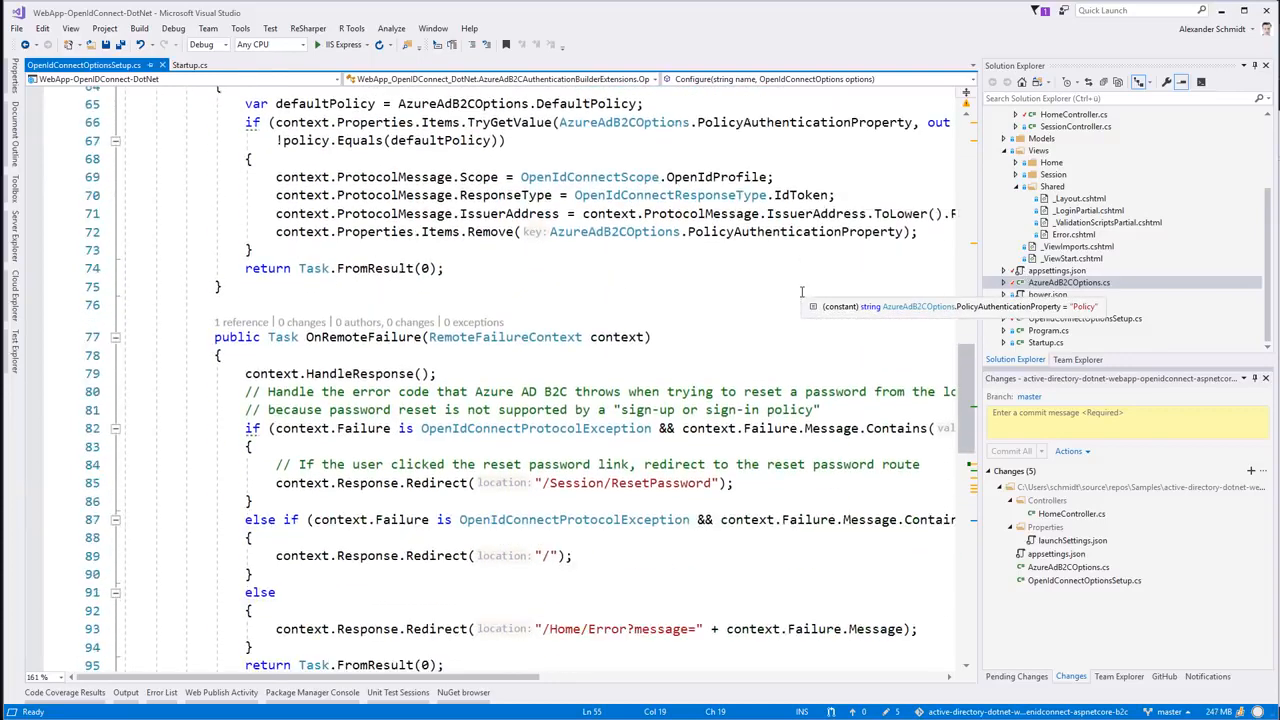
scroll(801, 291, down, 3)
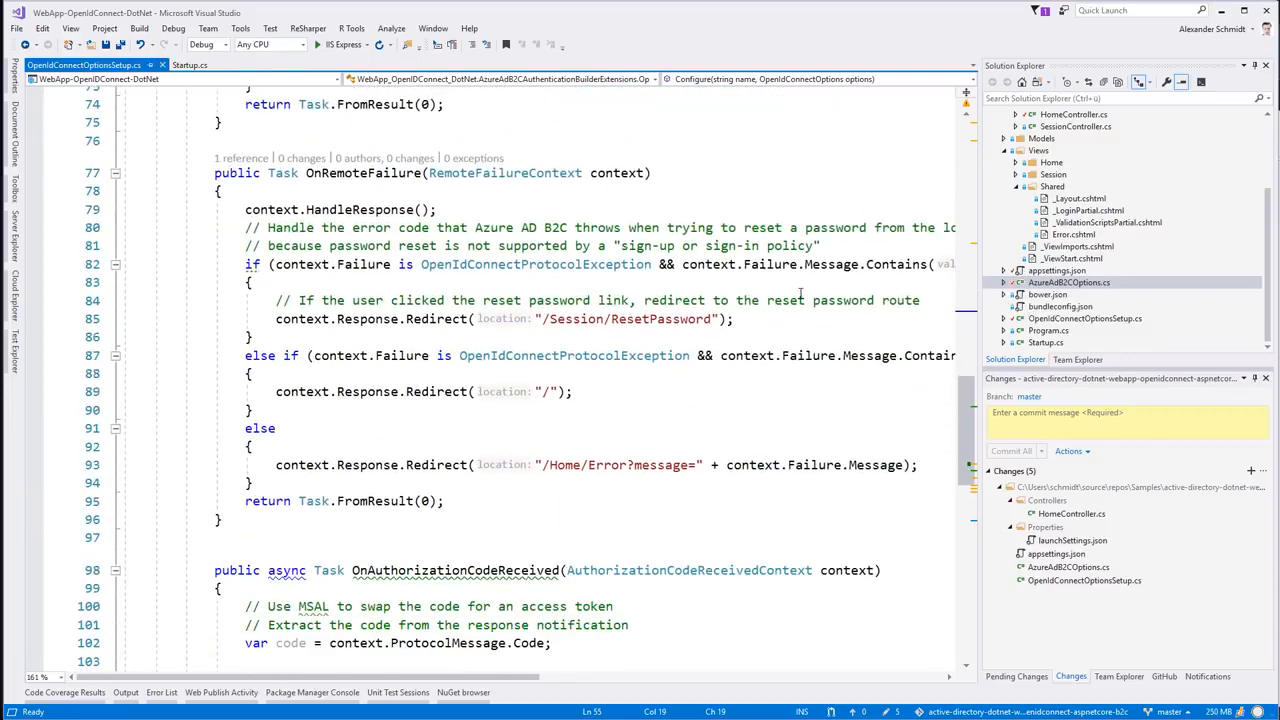
scroll(801, 291, down, 1)
scroll(799, 293, down, 2)
scroll(799, 300, down, 3)
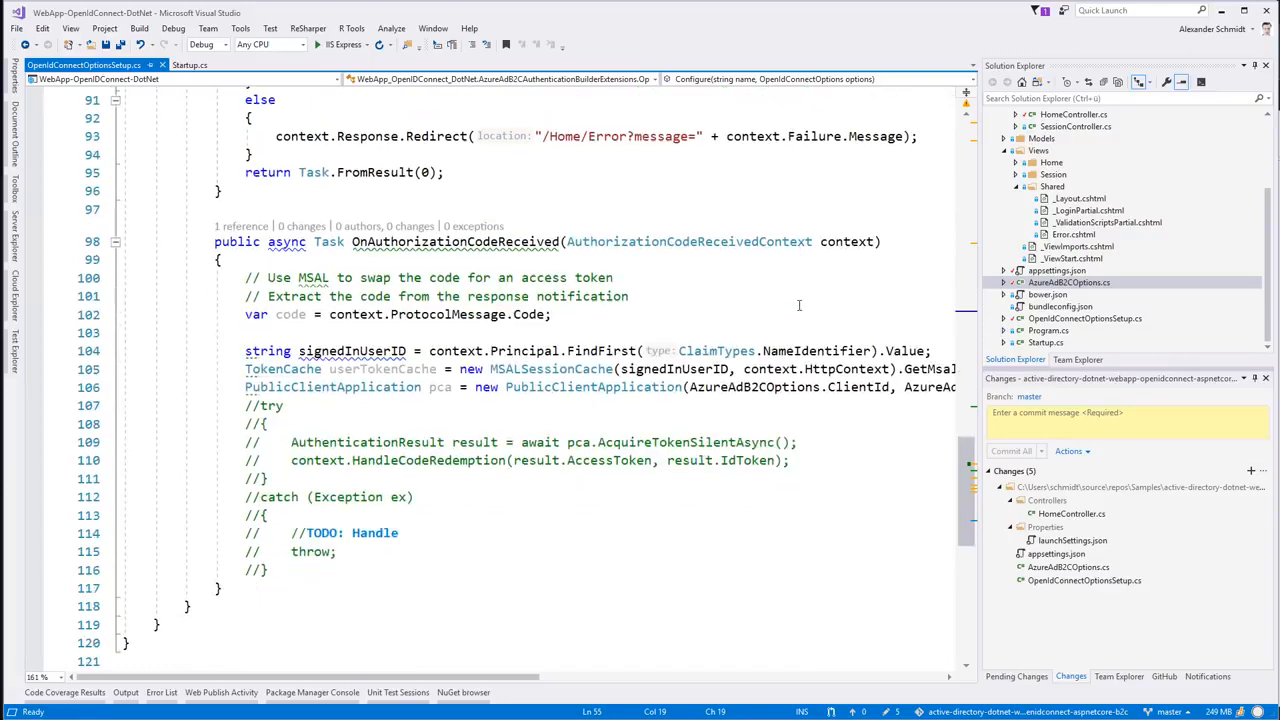
drag(246, 370, 460, 357)
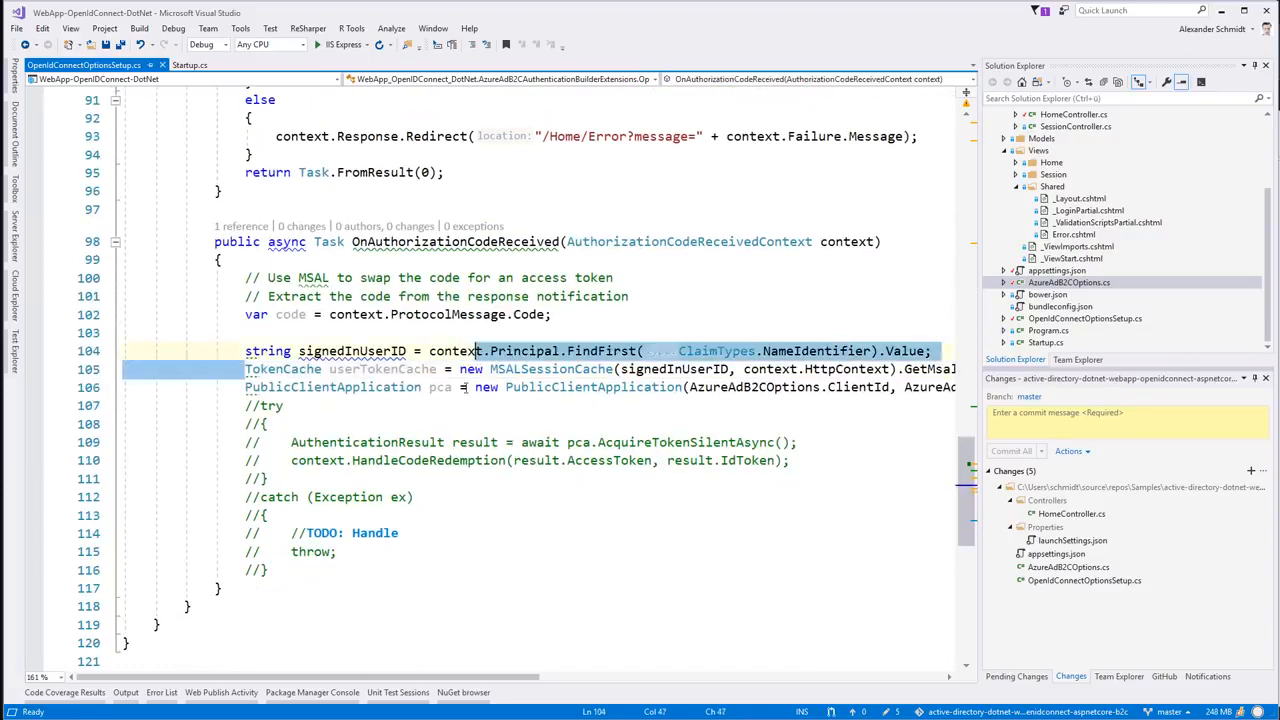
click(430, 388)
click(291, 369)
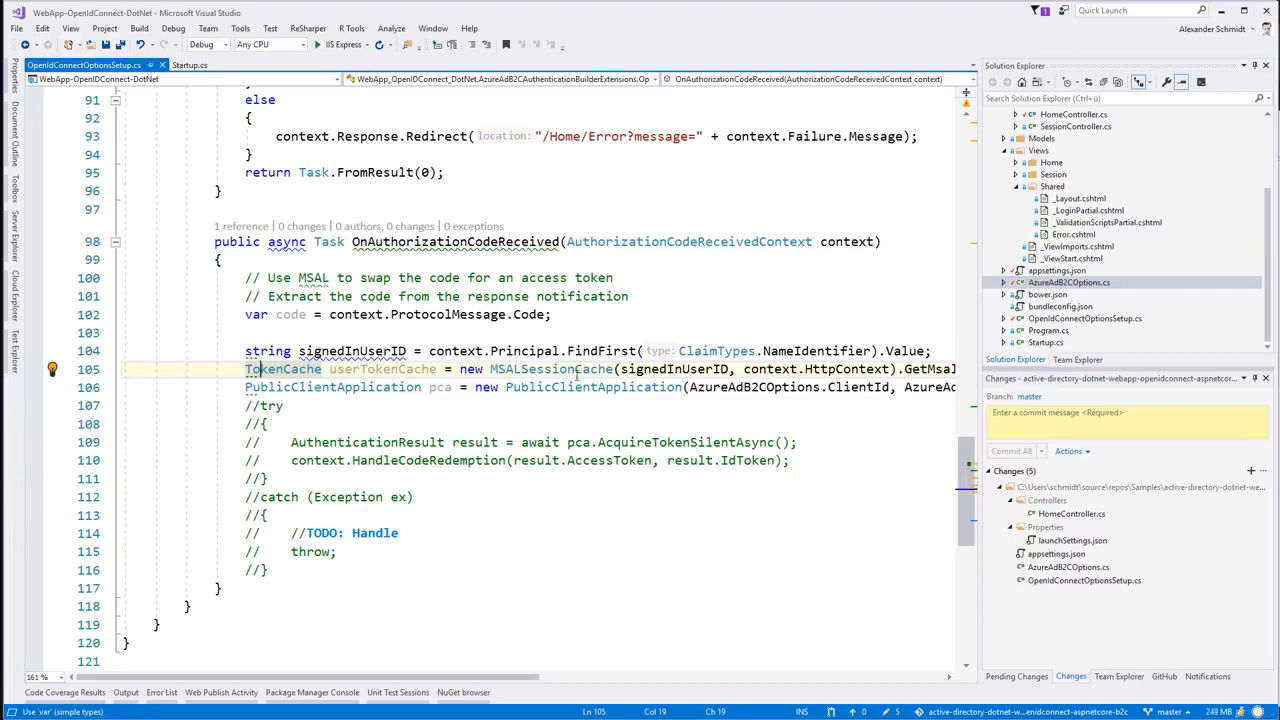
- Select the WebApp-OpenIDConnect-DotNet project and collapse its Views folder to show the root files
drag(973, 500, 976, 340)
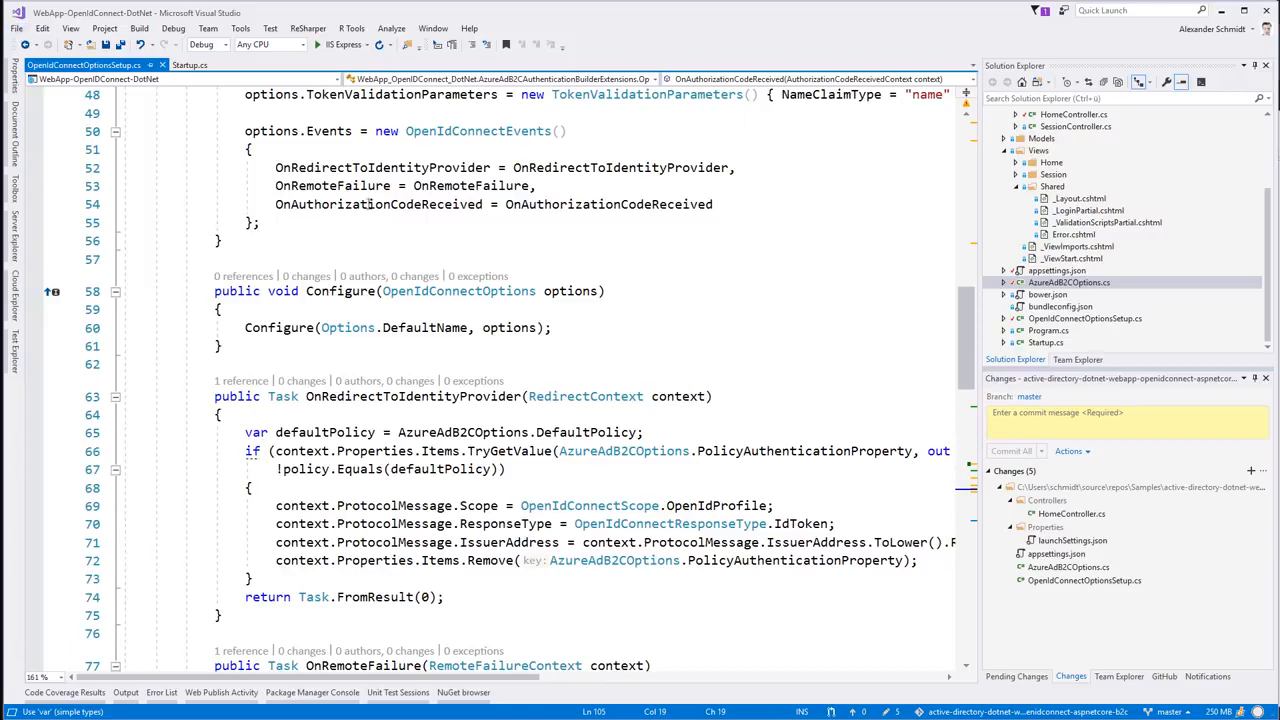
scroll(400, 204, up, 15)
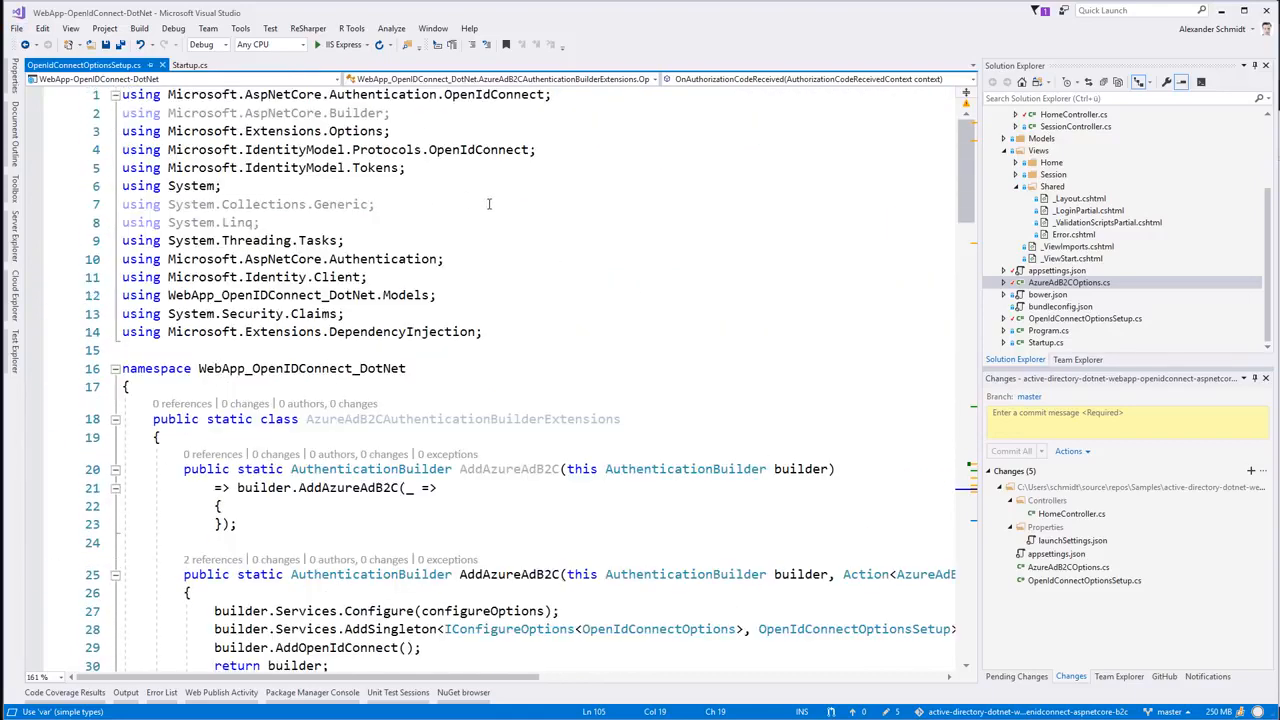
scroll(1160, 240, up, 3)
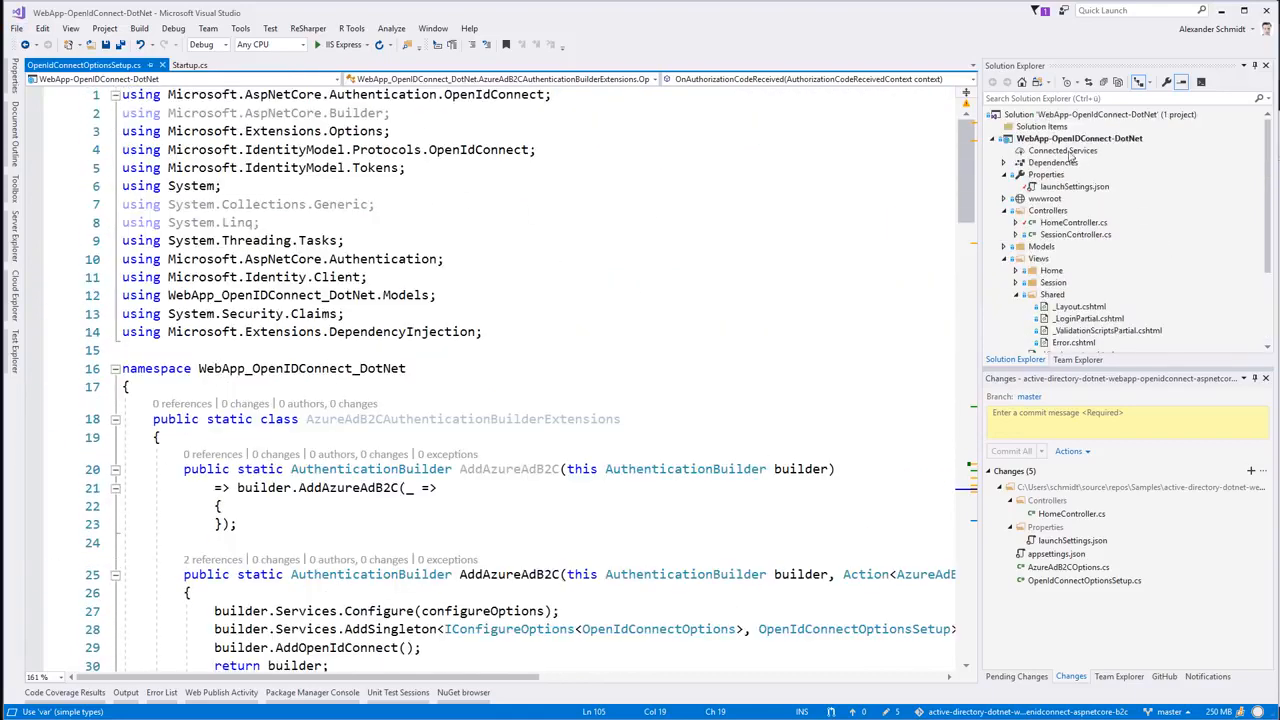
click(1110, 139)
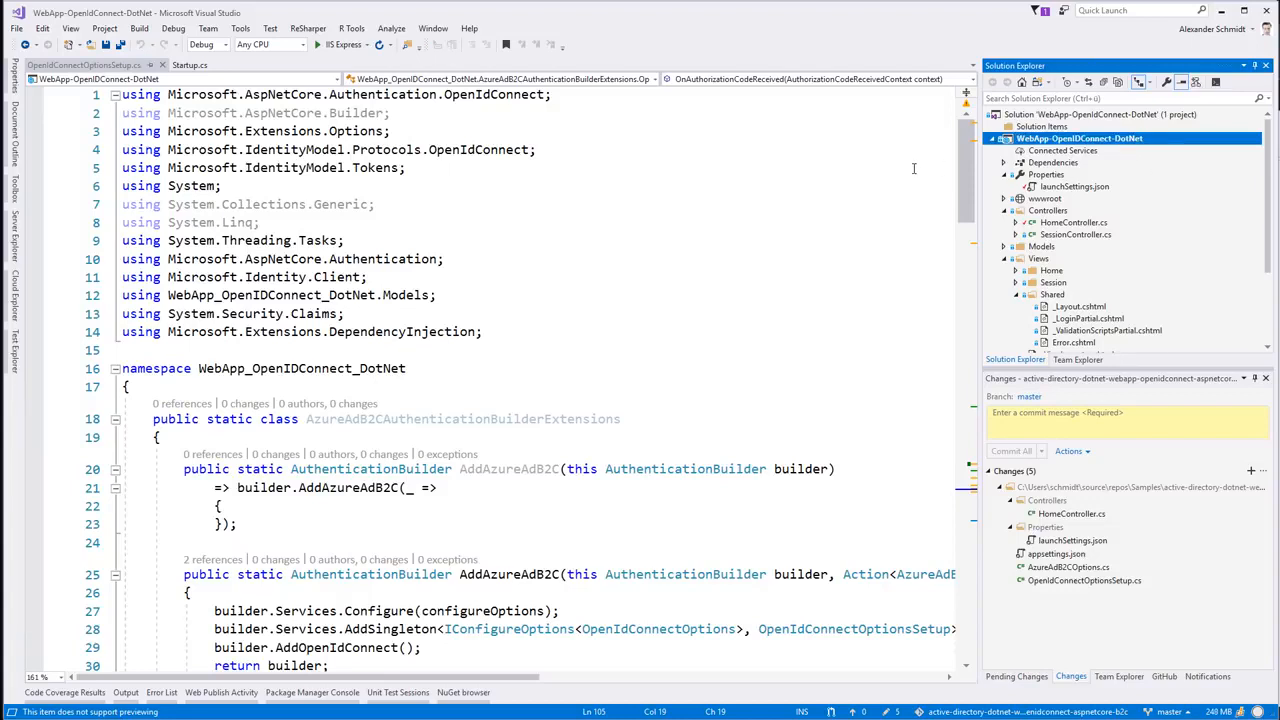
click(1004, 259)
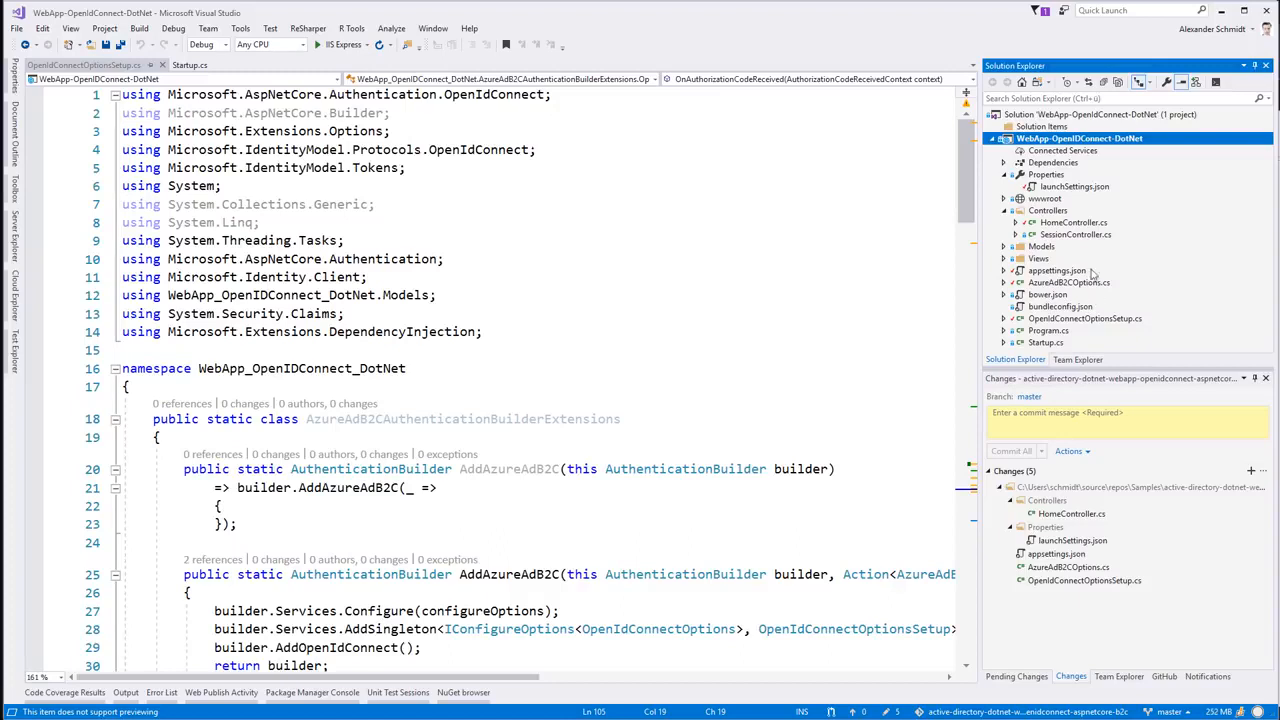
- Copy the cloned sample folder's name from repos\Samples in File Explorer
key(alt+Tab)
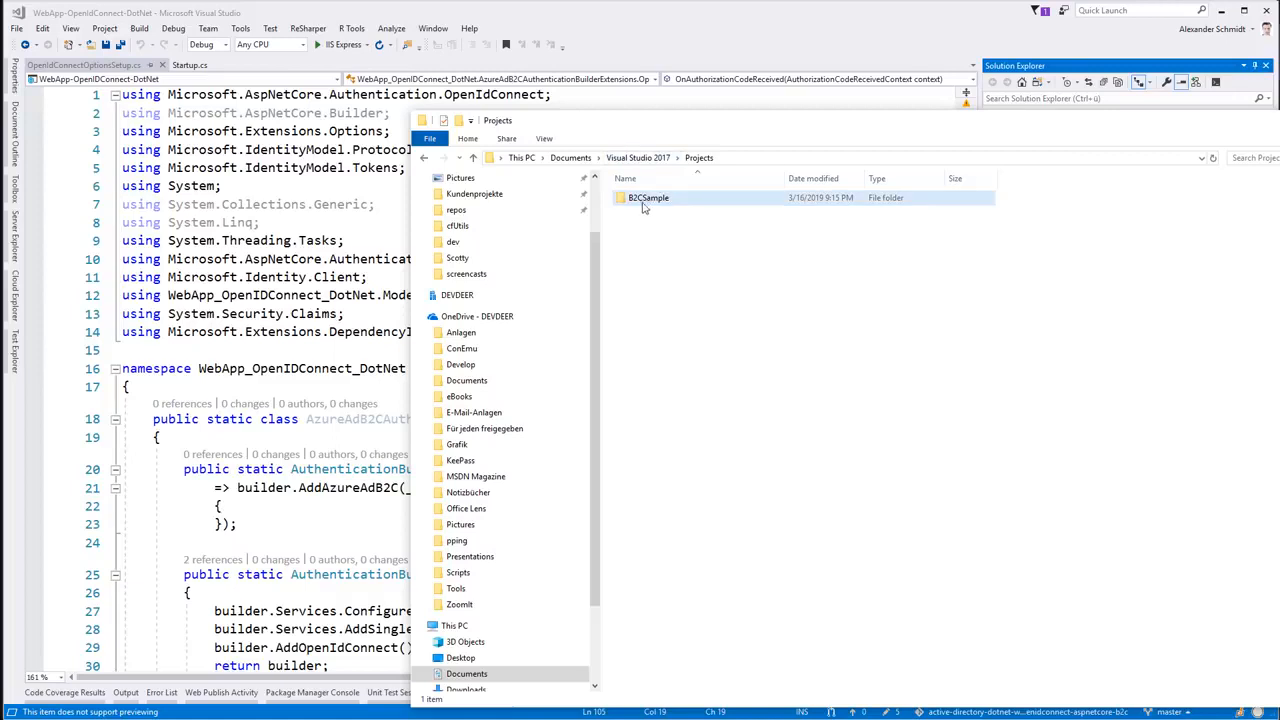
scroll(516, 335, up, 1)
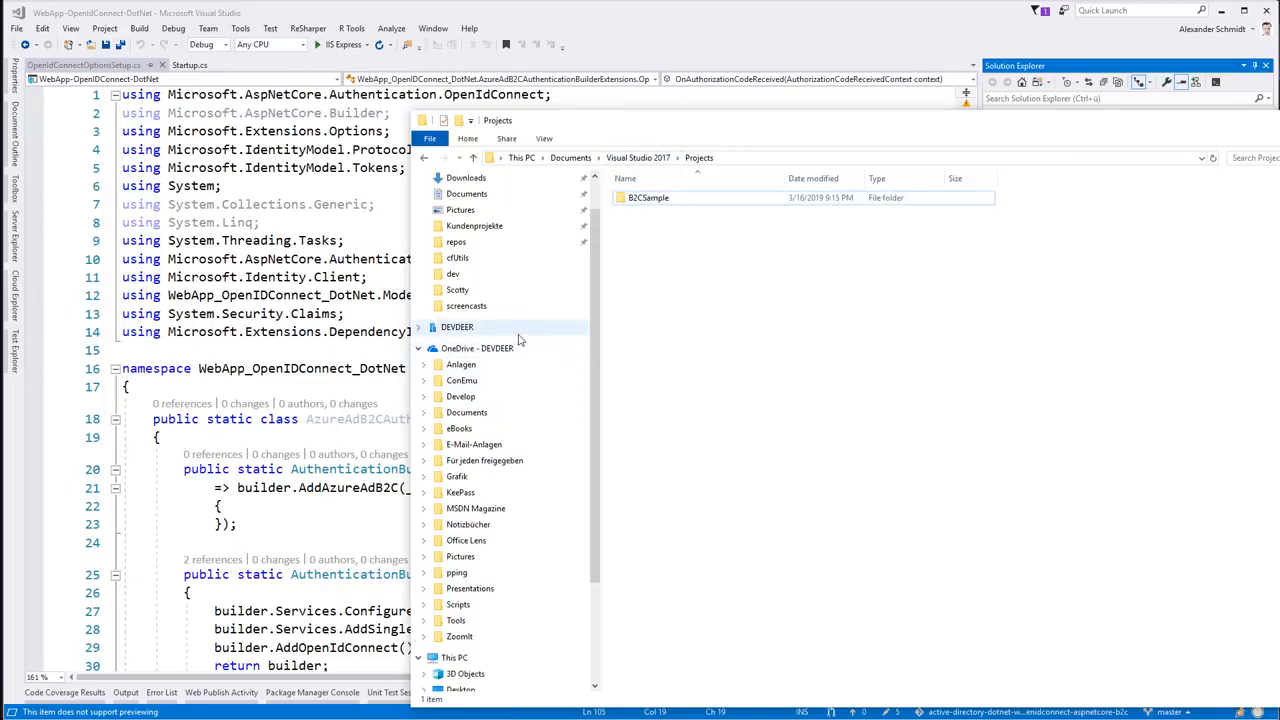
scroll(500, 620, down, 3)
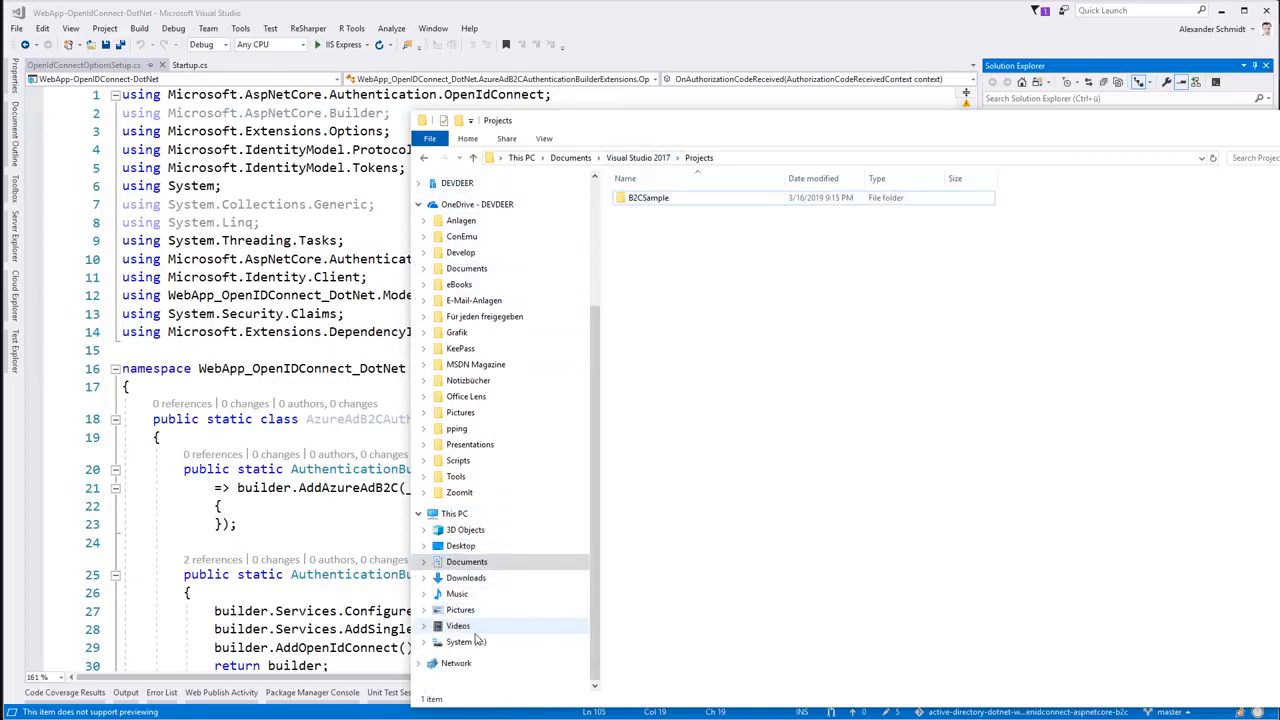
scroll(484, 580, up, 4)
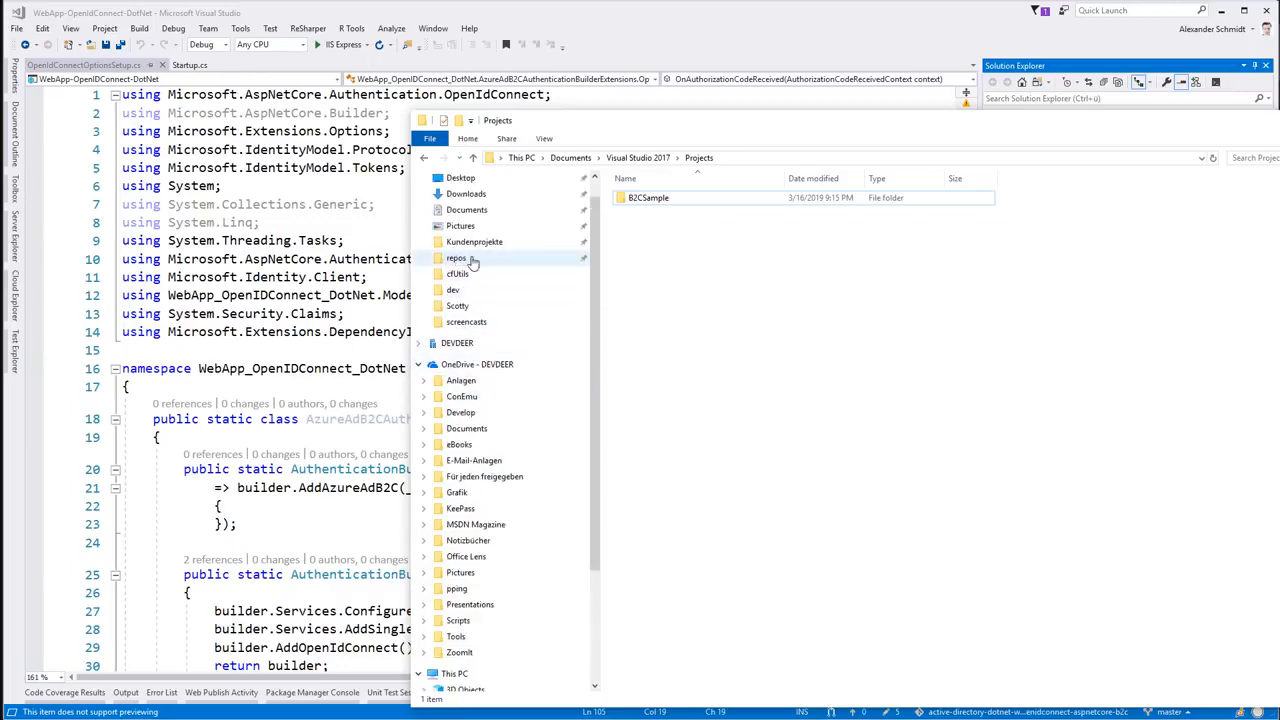
click(474, 259)
double_click(640, 263)
click(720, 198)
key(F2)
key(ctrl+c)
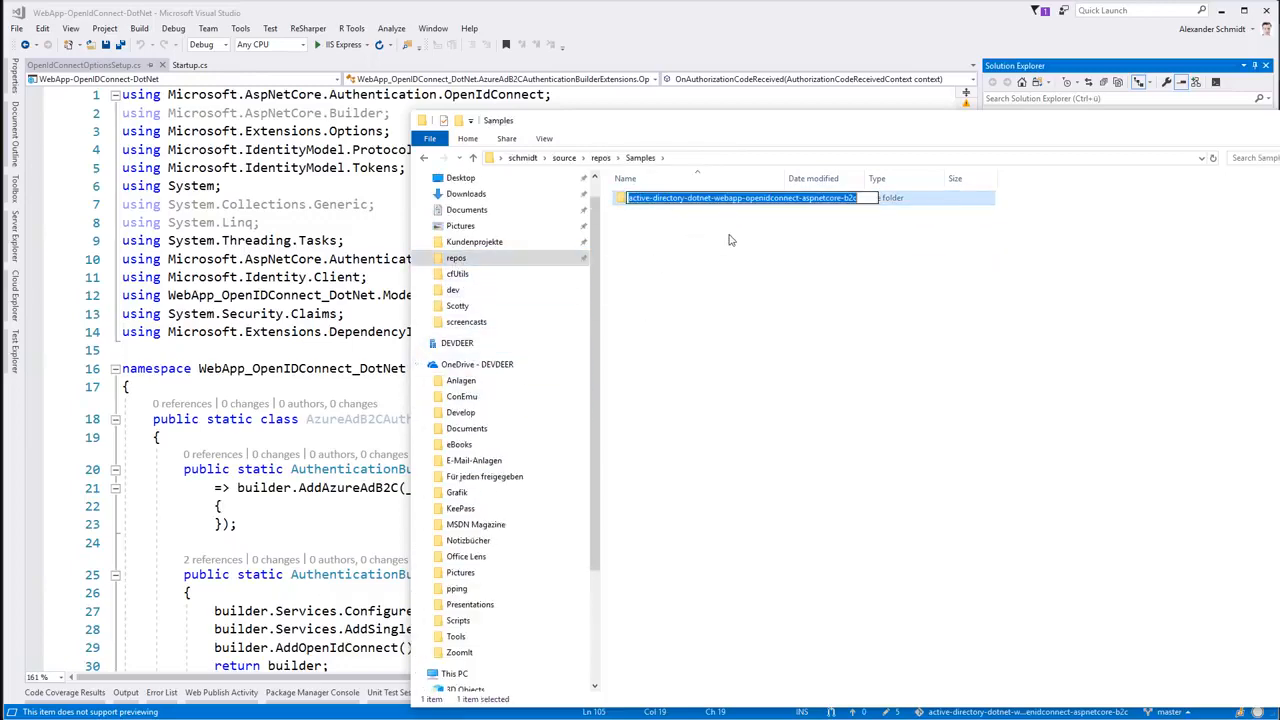
key(Escape)
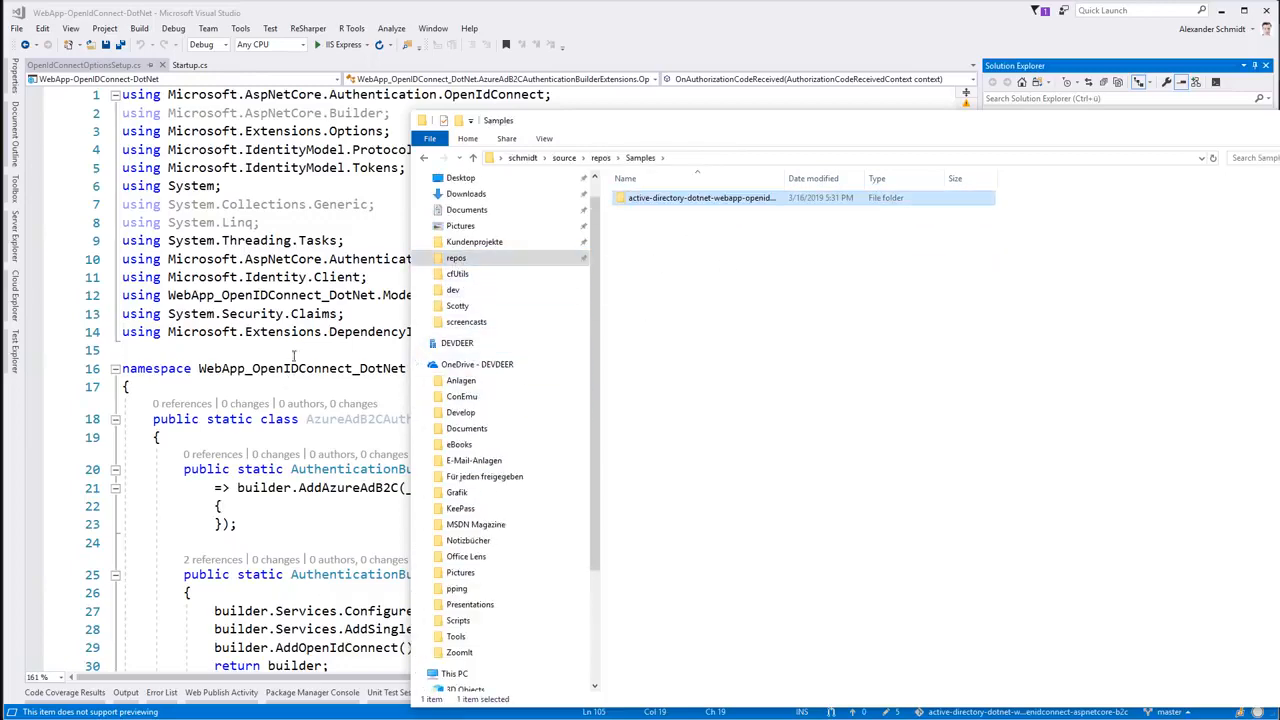
- Close File Explorer and enter 'github' in a new Chrome tab
click(293, 355)
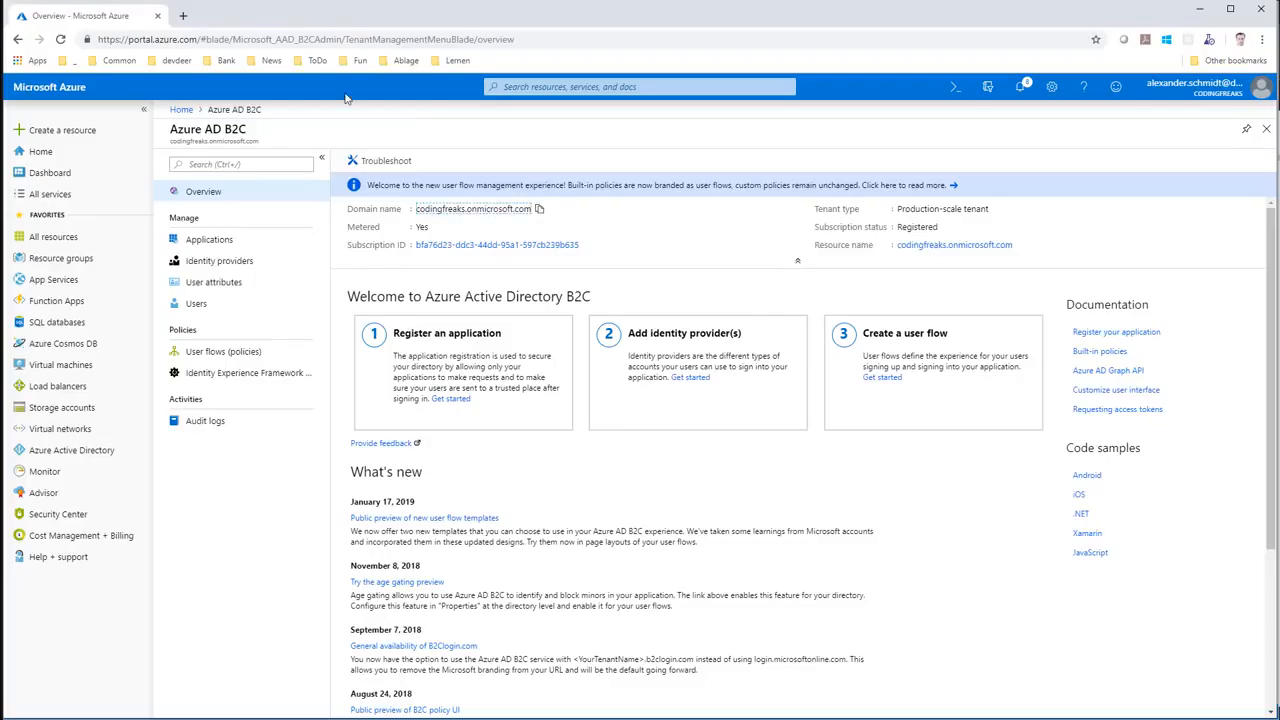
key(ctrl+t)
text(g)
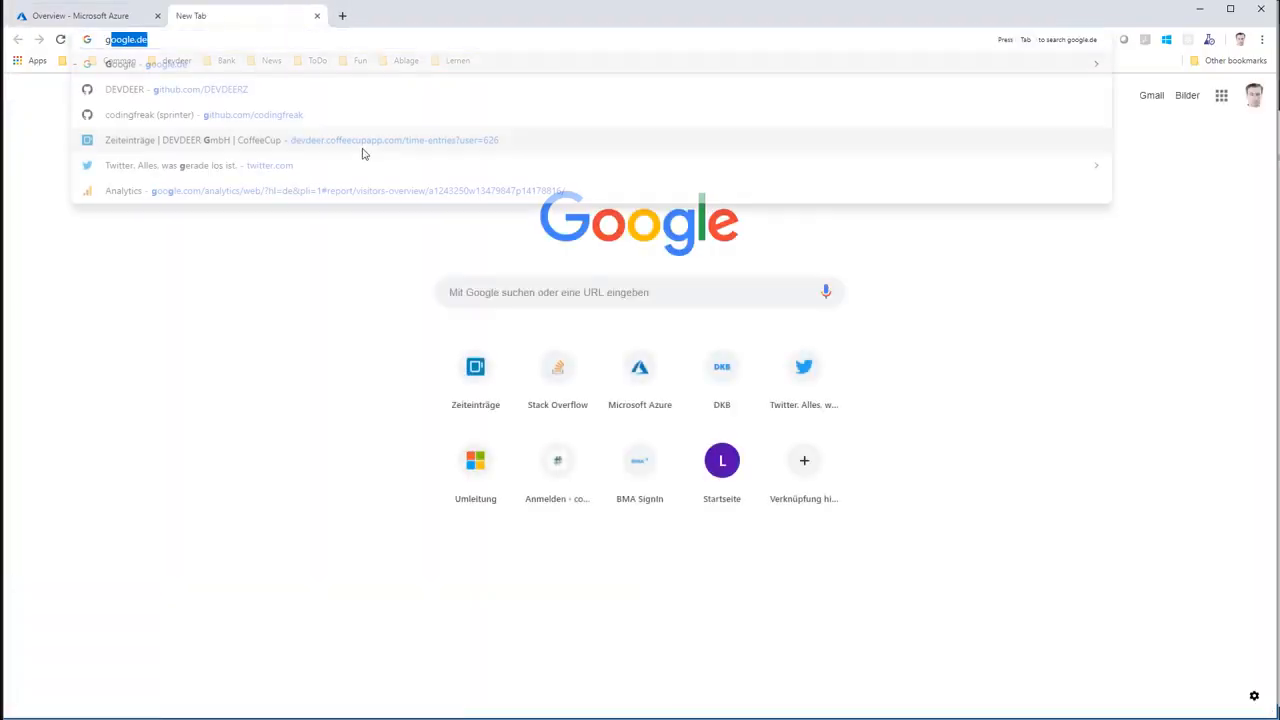
text(ithub)
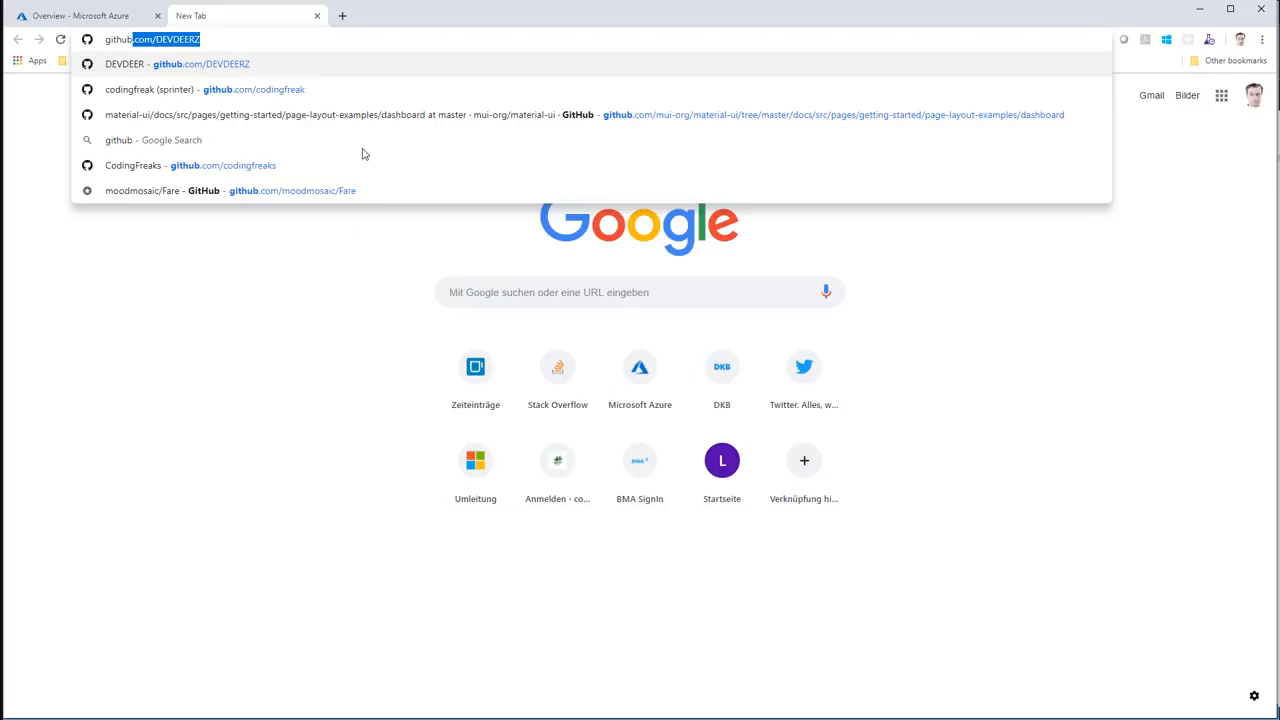
- Load github.com and search it for the pasted sample repository name
key(End)
key(BackSpace)
key(BackSpace)
key(BackSpace)
key(BackSpace)
key(BackSpace)
key(BackSpace)
key(BackSpace)
key(BackSpace)
key(BackSpace)
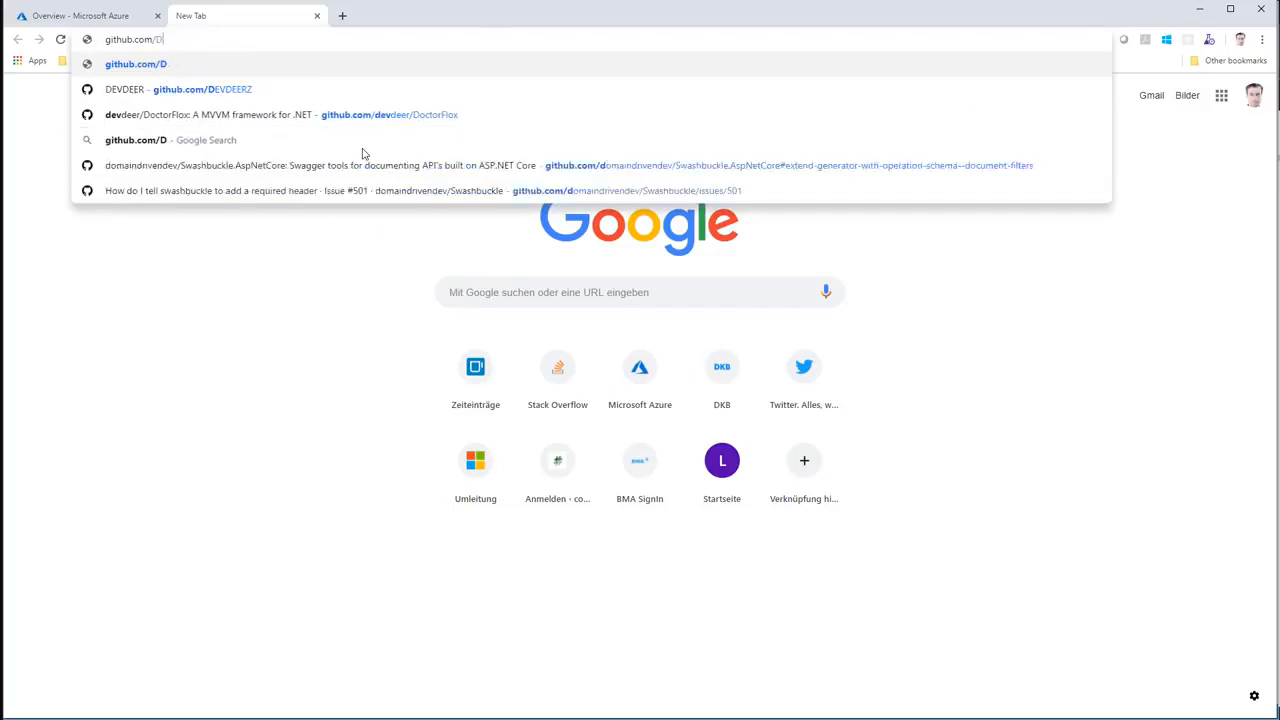
key(Return)
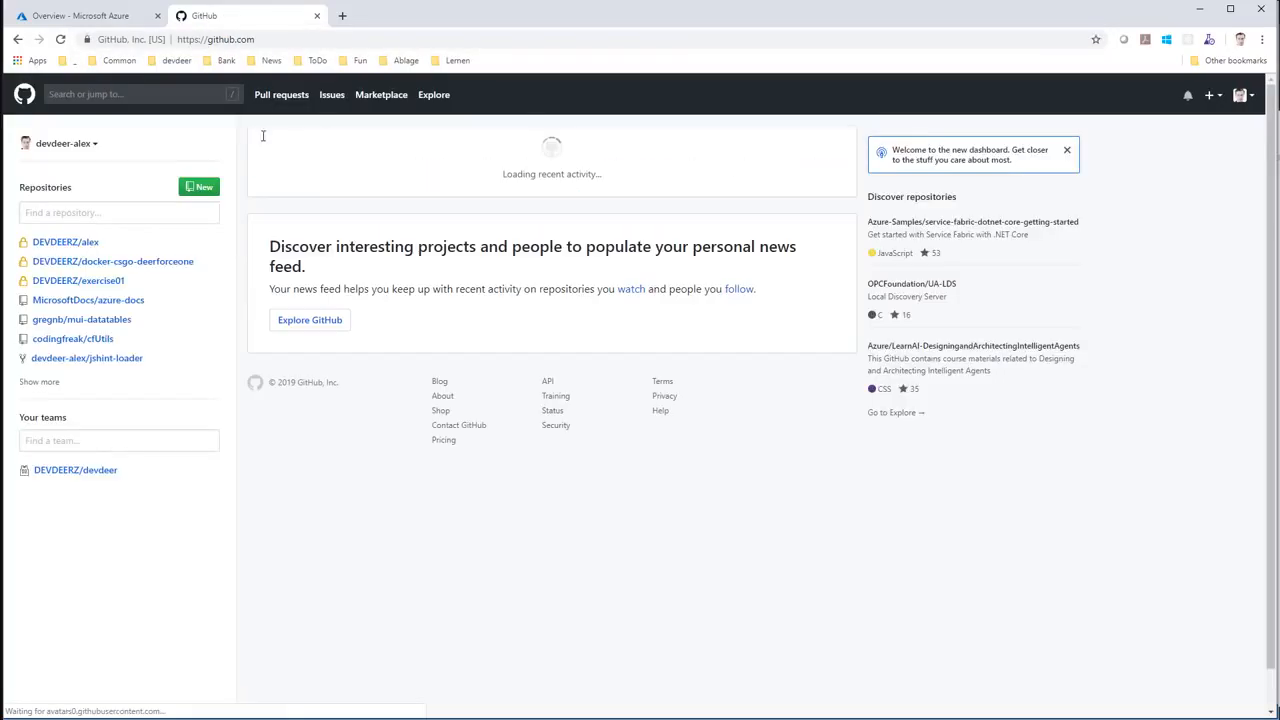
click(125, 94)
key(ctrl+v)
key(Return)
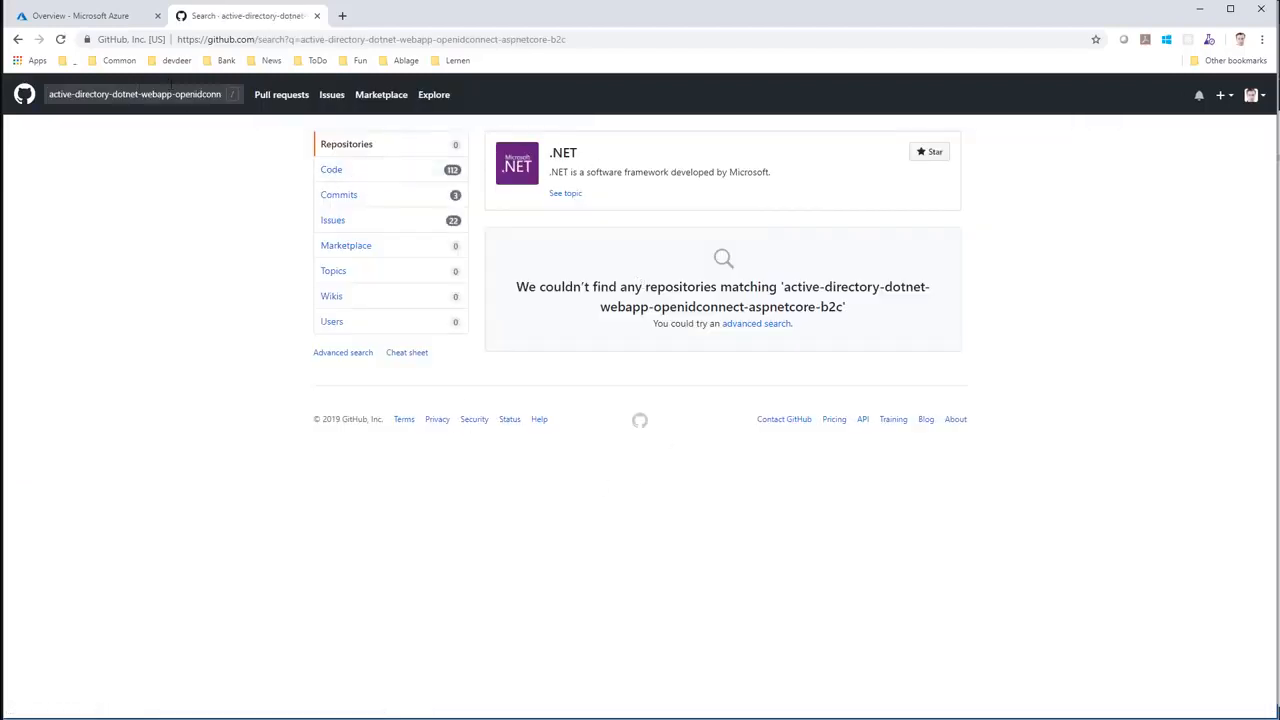
- Check the search URL, then close the GitHub tab to return to the Azure portal
click(430, 39)
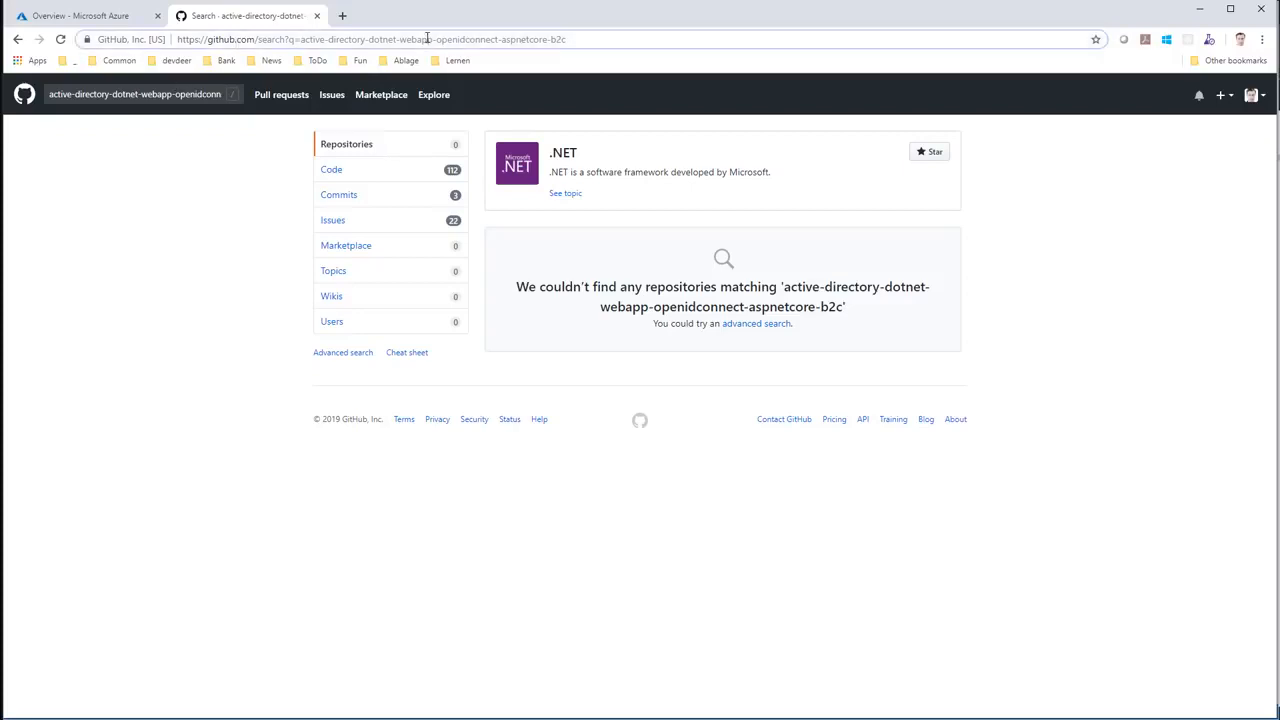
click(490, 40)
mouse_move(483, 23)
mouse_down()
mouse_move(505, 30)
mouse_move(486, 20)
mouse_up()
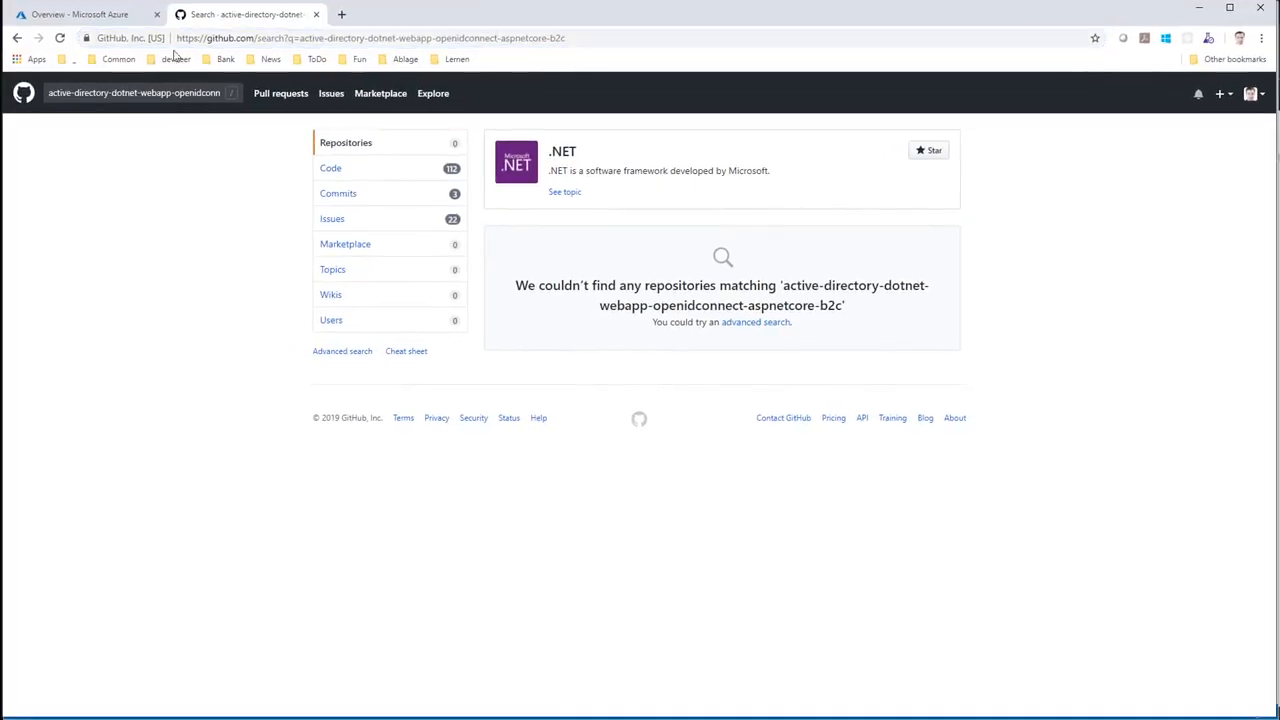
click(316, 15)
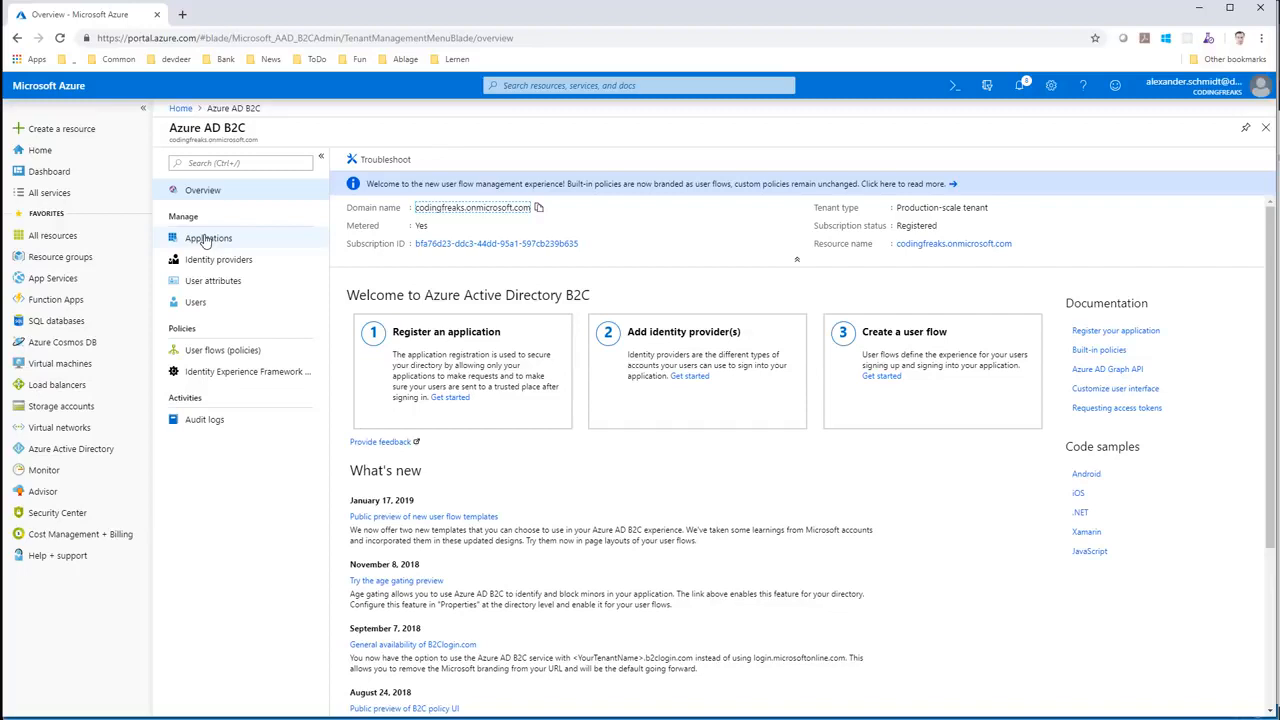
- Check the favourite directories in the Directory + subscription settings, then close the panel
click(987, 85)
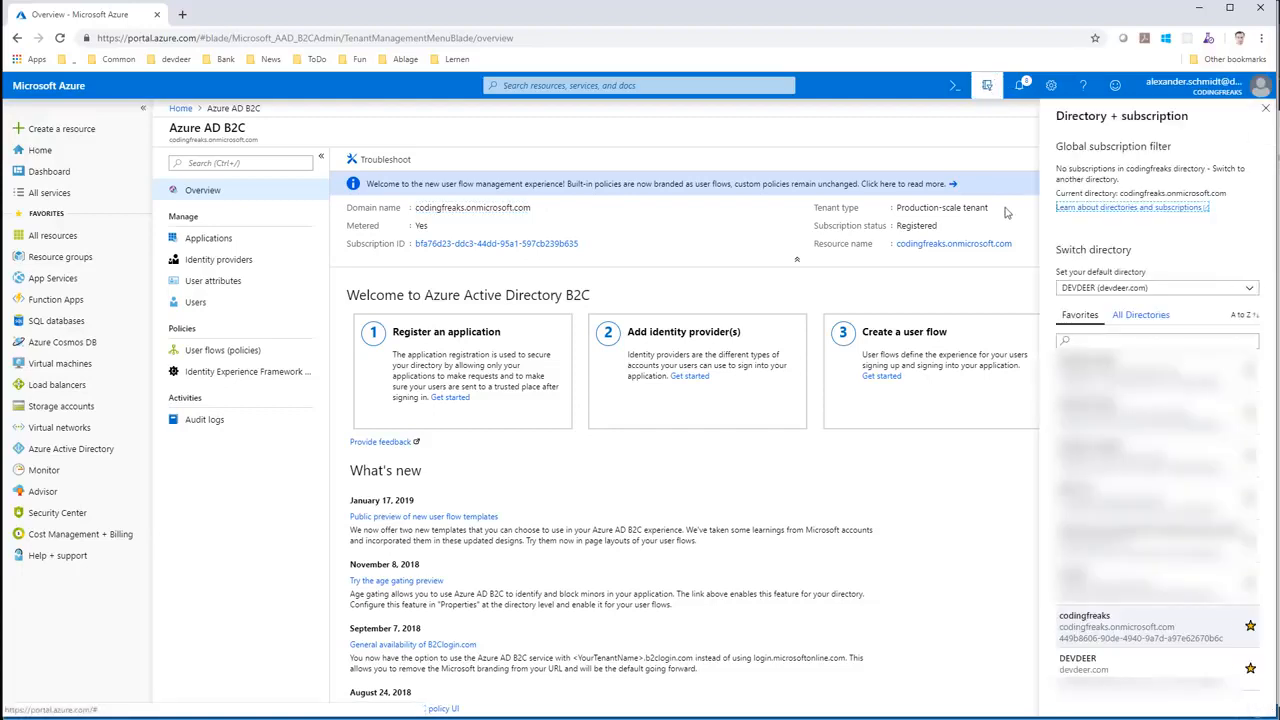
click(1093, 326)
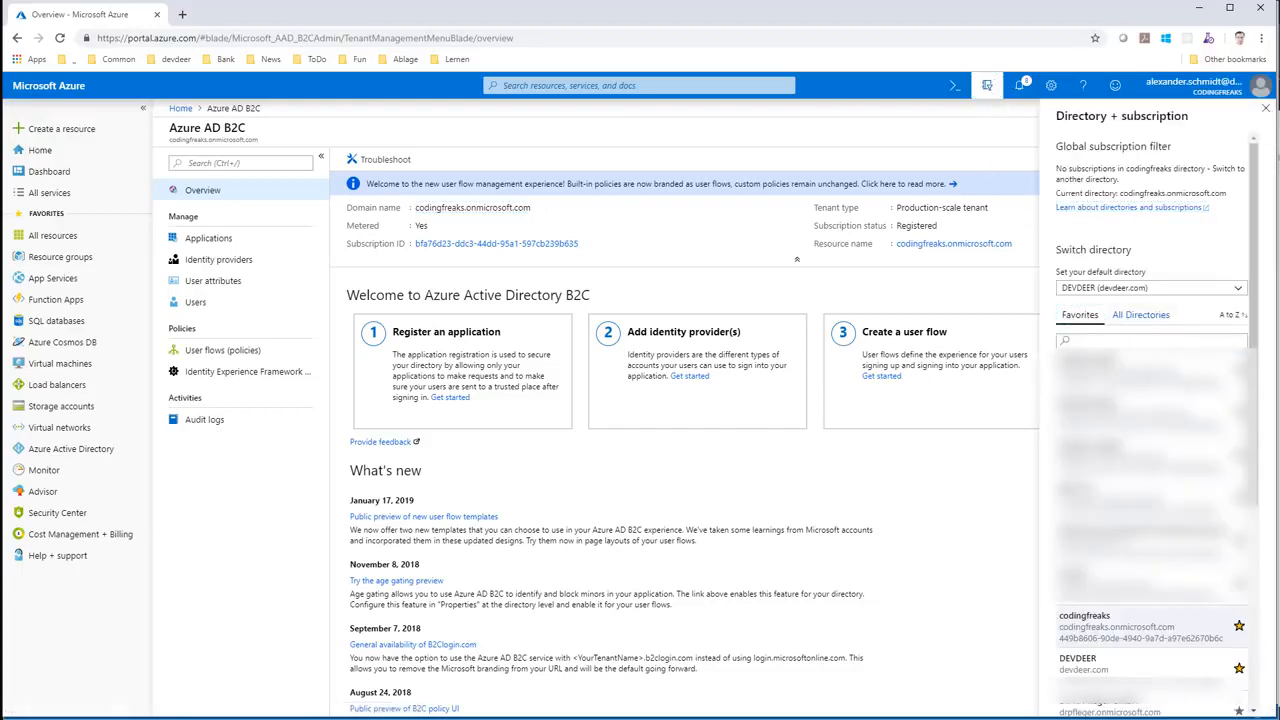
click(1267, 110)
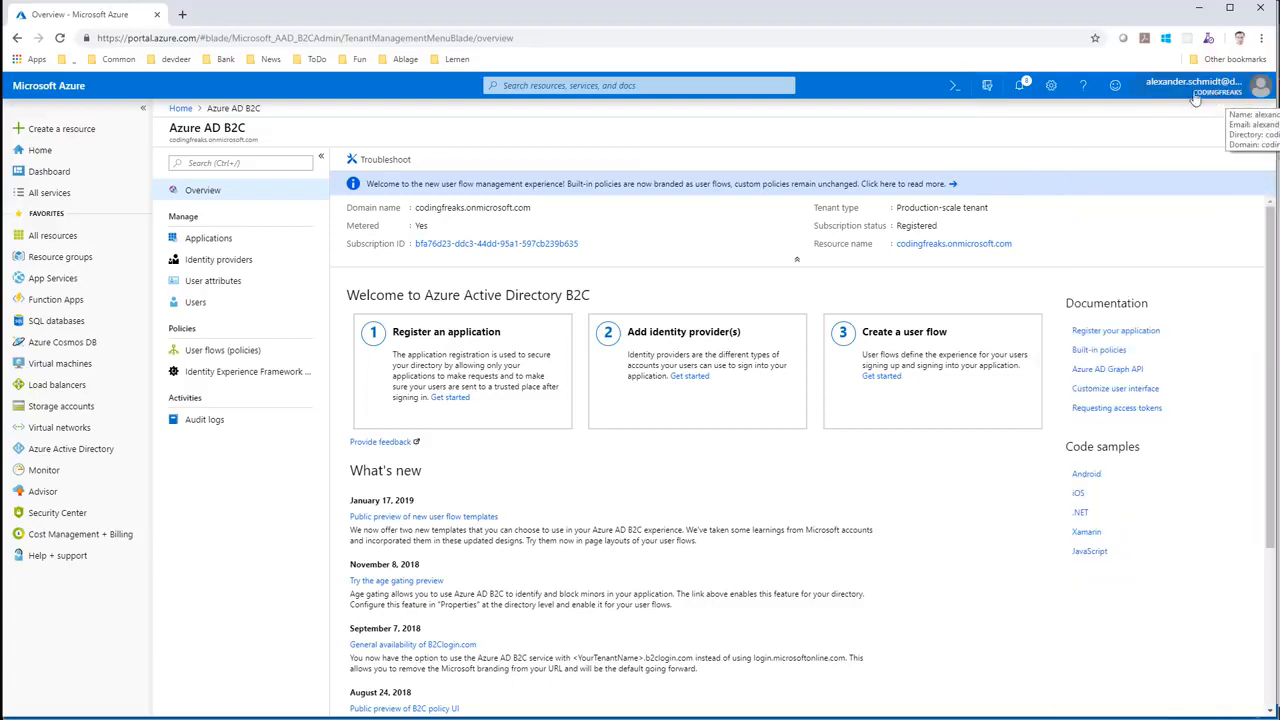
- Search the portal for B2C and open the tenant's Identity providers page
click(489, 88)
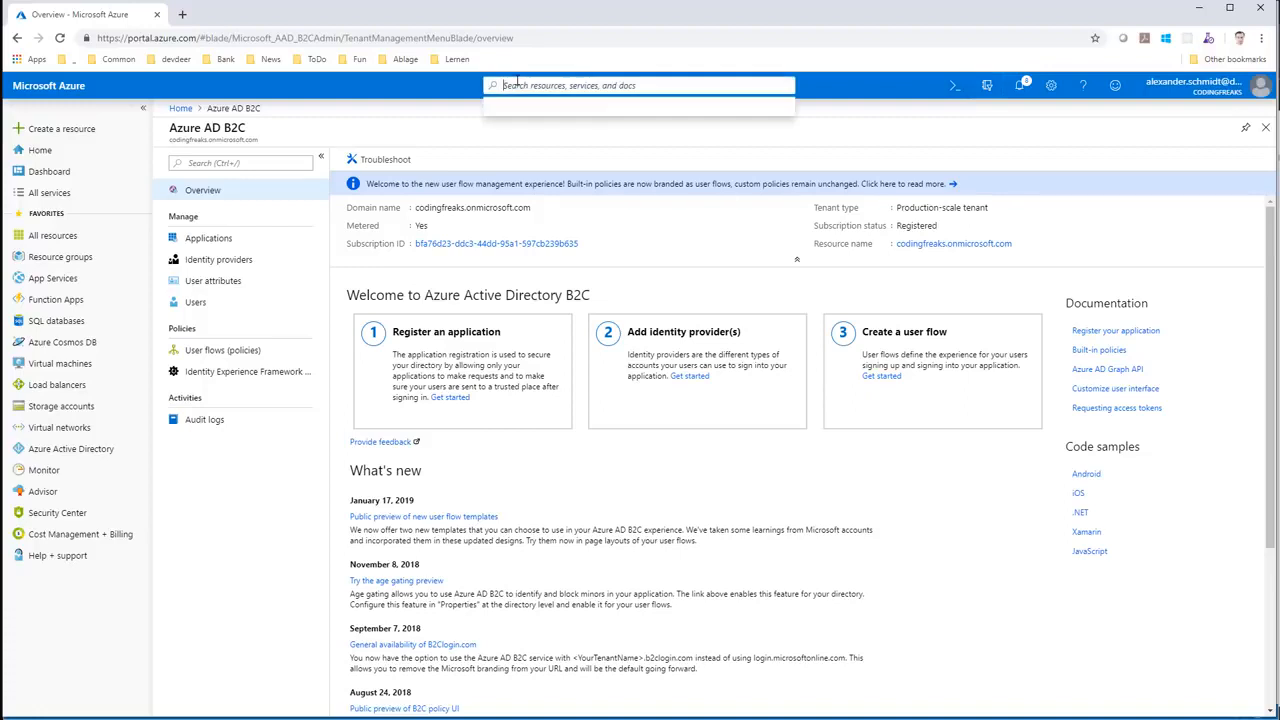
text(b2c)
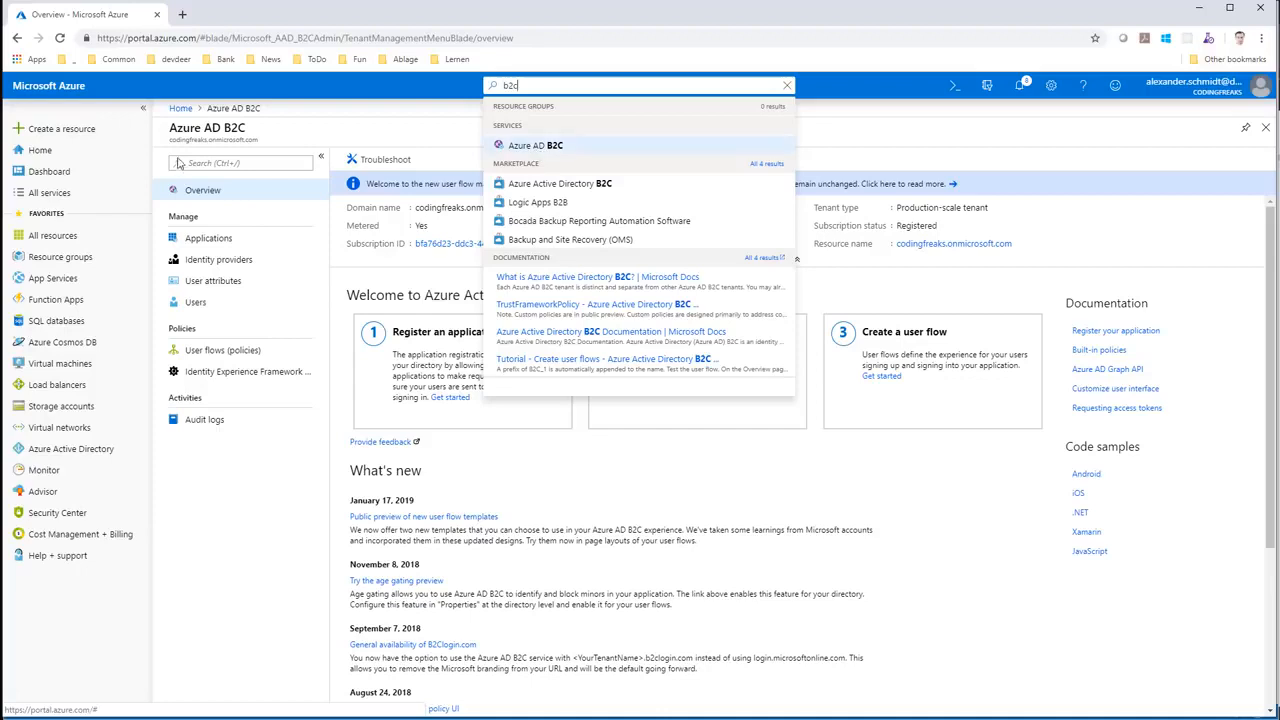
drag(170, 128, 264, 129)
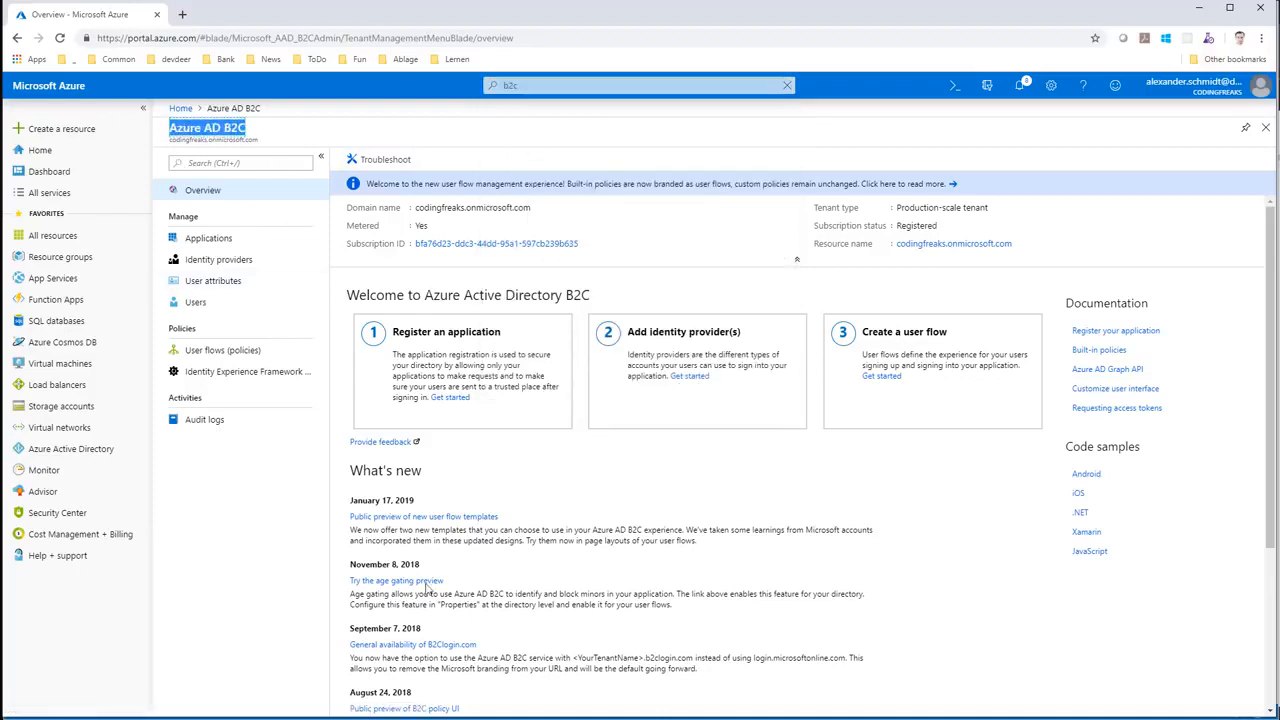
click(232, 264)
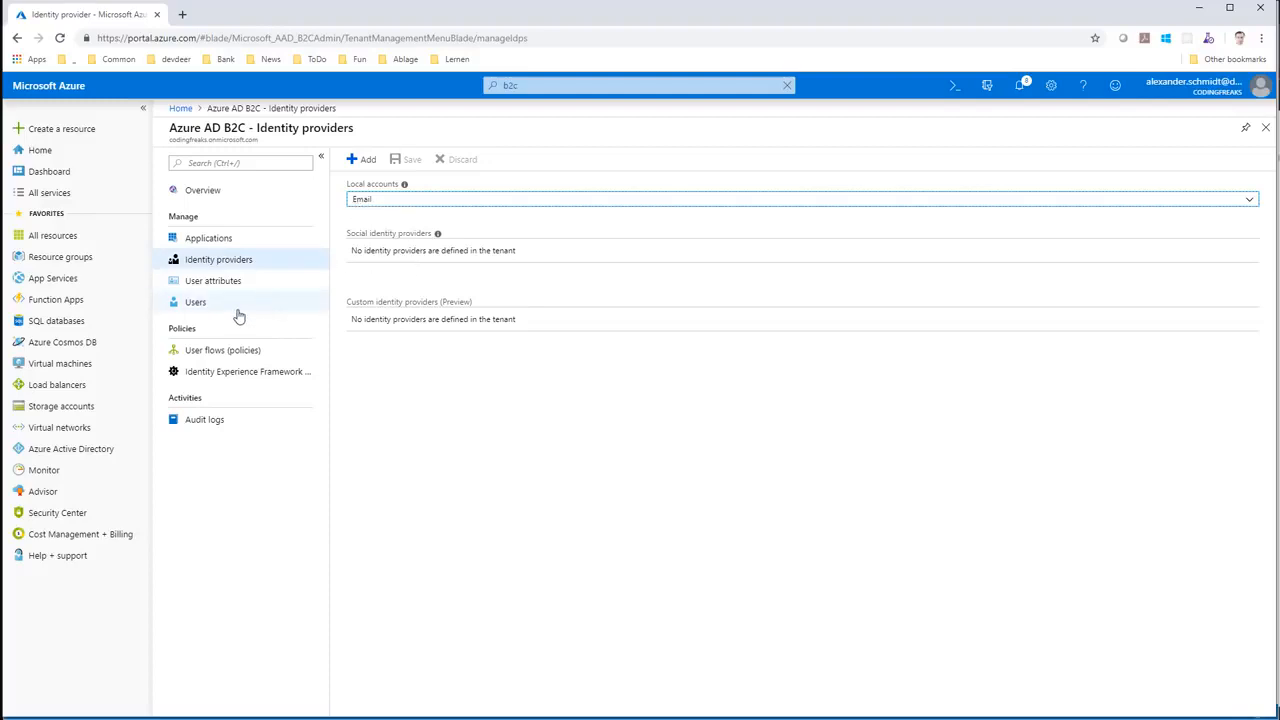
- Inspect the B2C_1_SignUpAndSignIn user flow's Local Account provider, then show the B2C Applications list
click(212, 355)
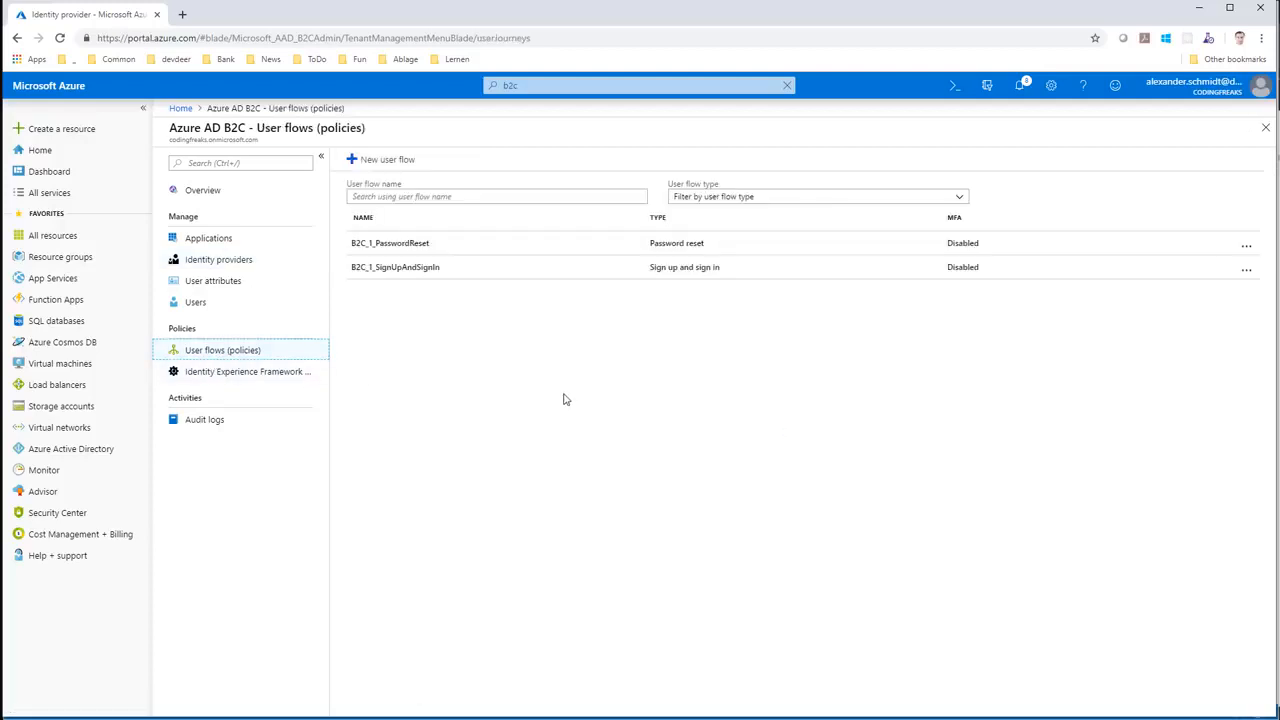
click(412, 271)
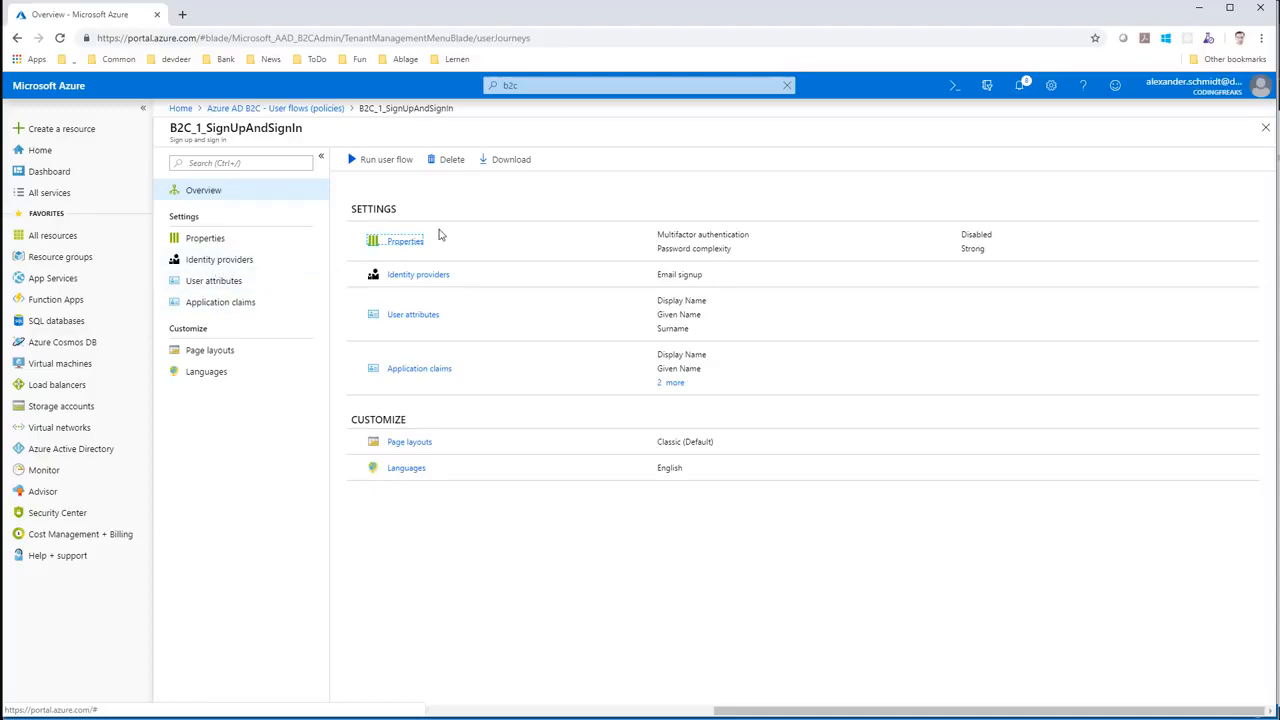
click(219, 266)
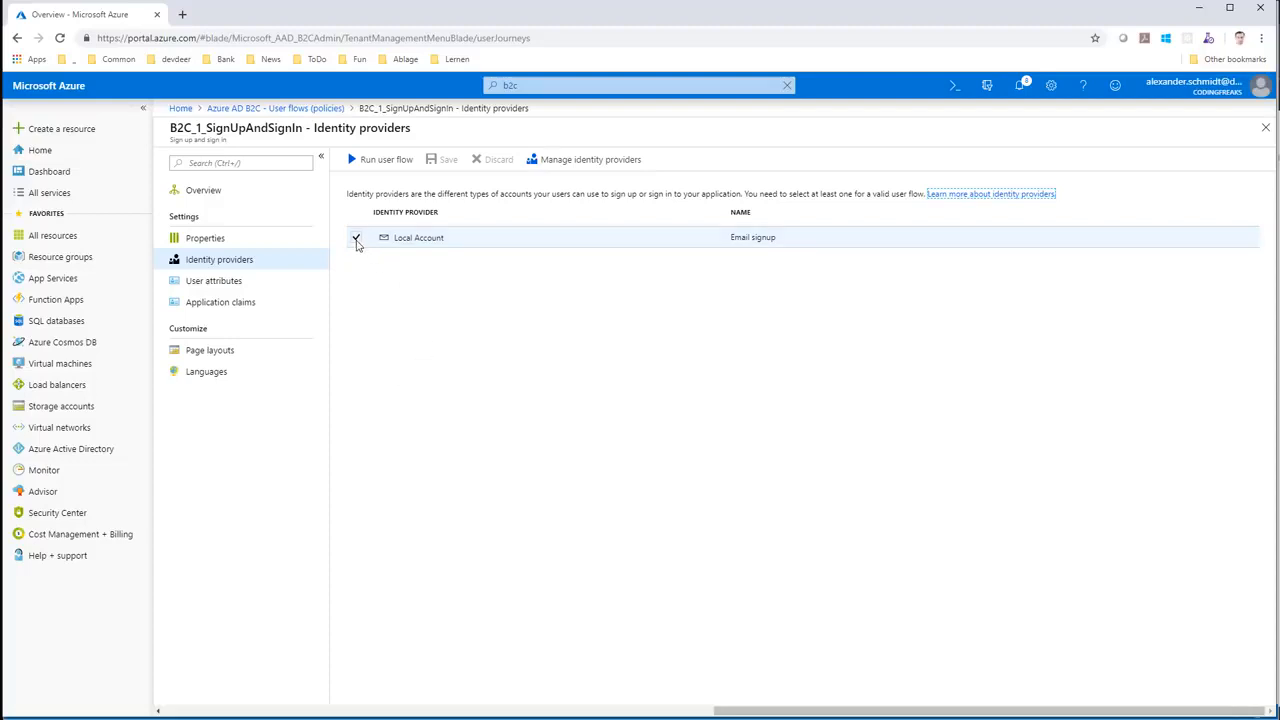
click(356, 240)
click(356, 239)
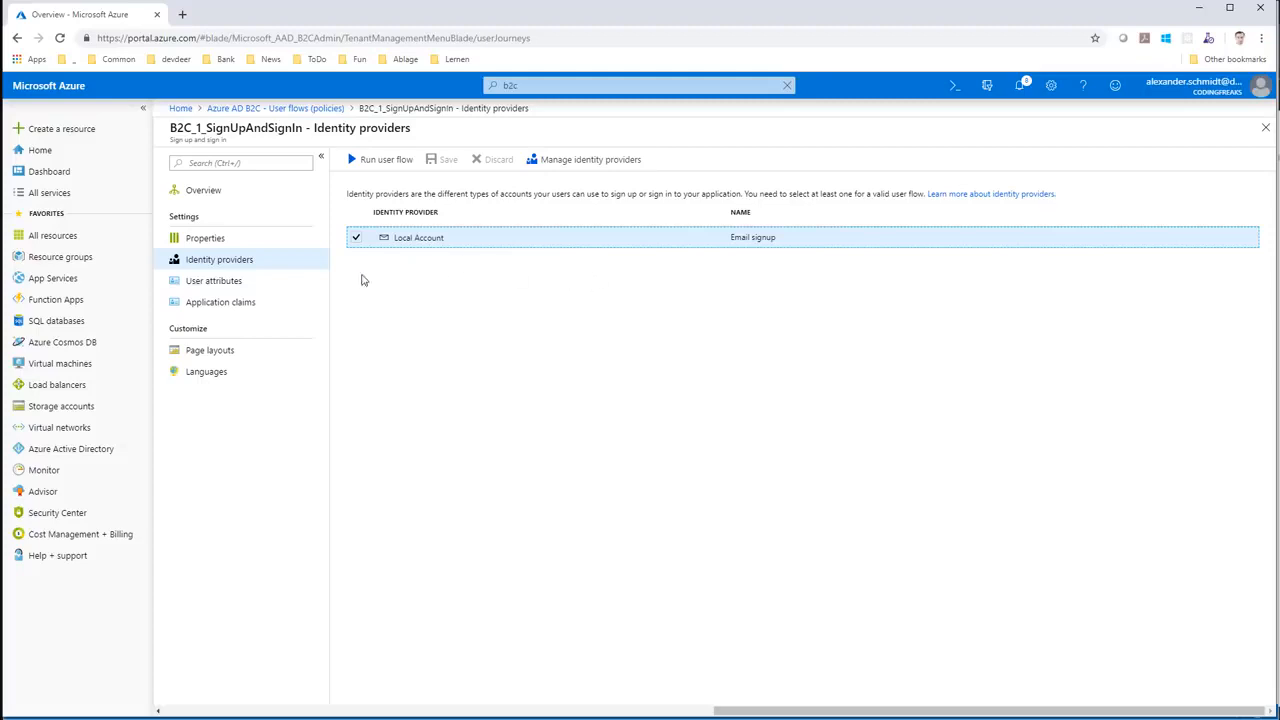
click(1263, 128)
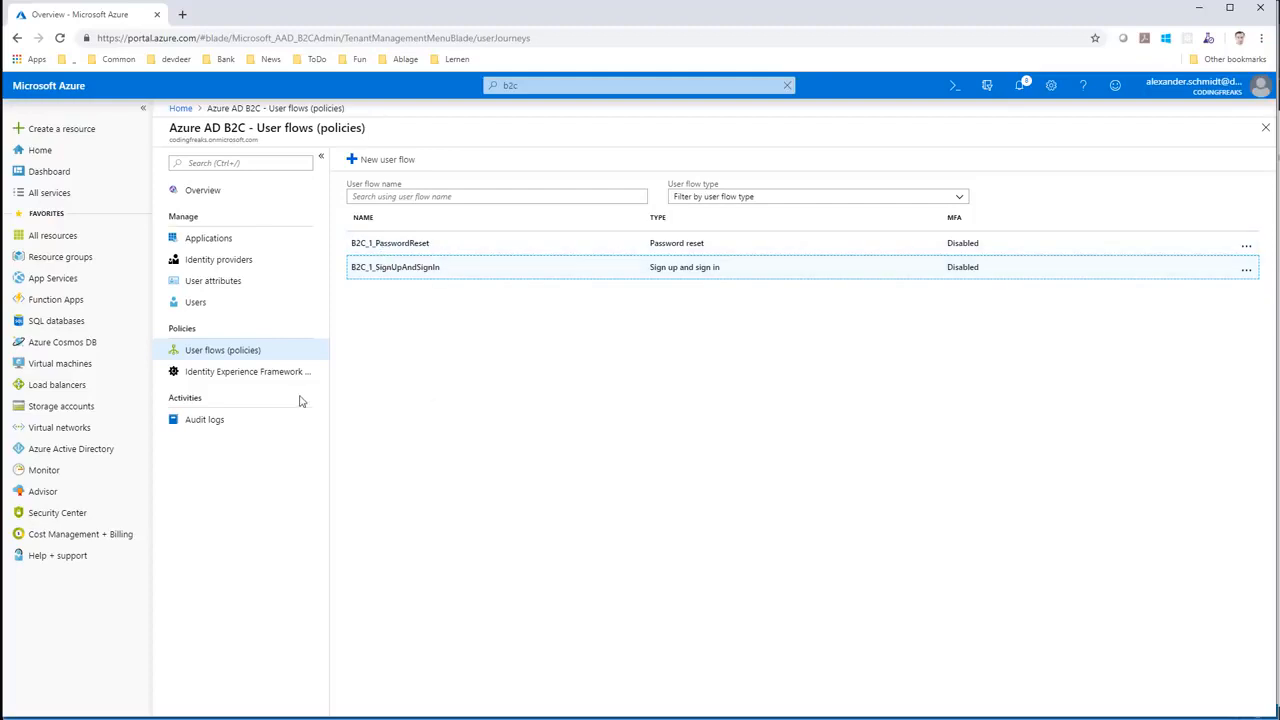
click(208, 240)
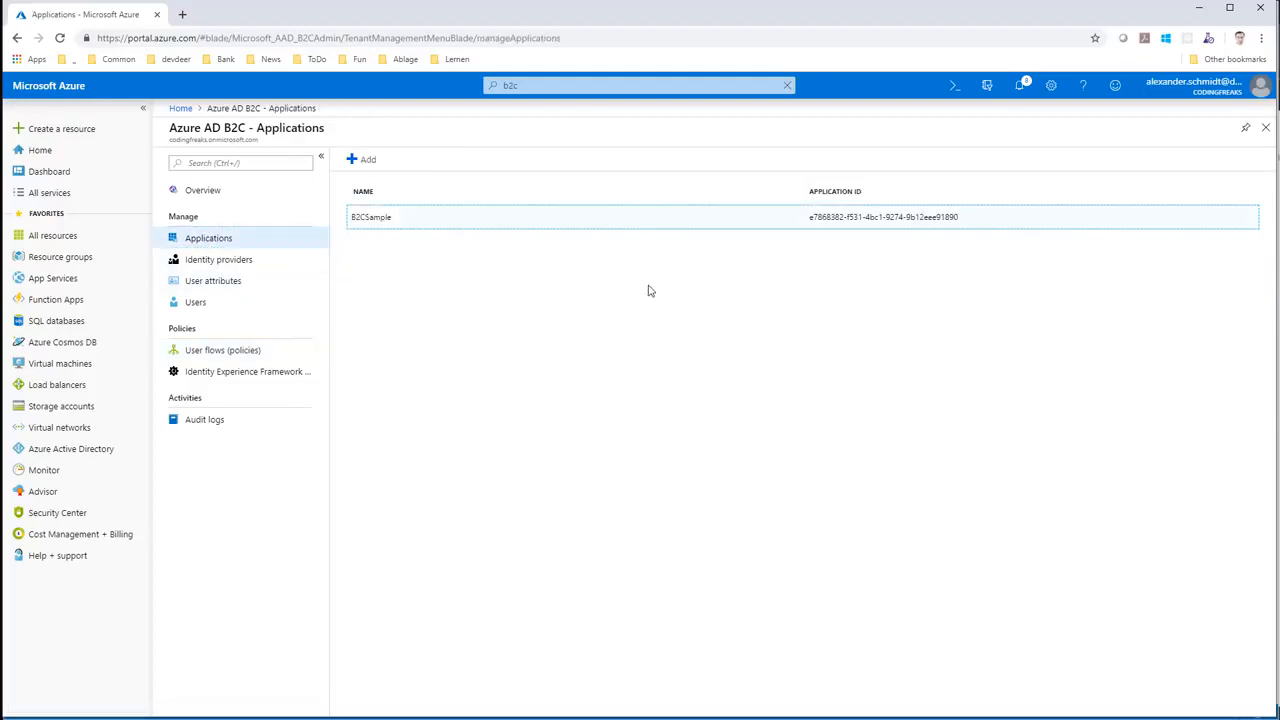
click(388, 223)
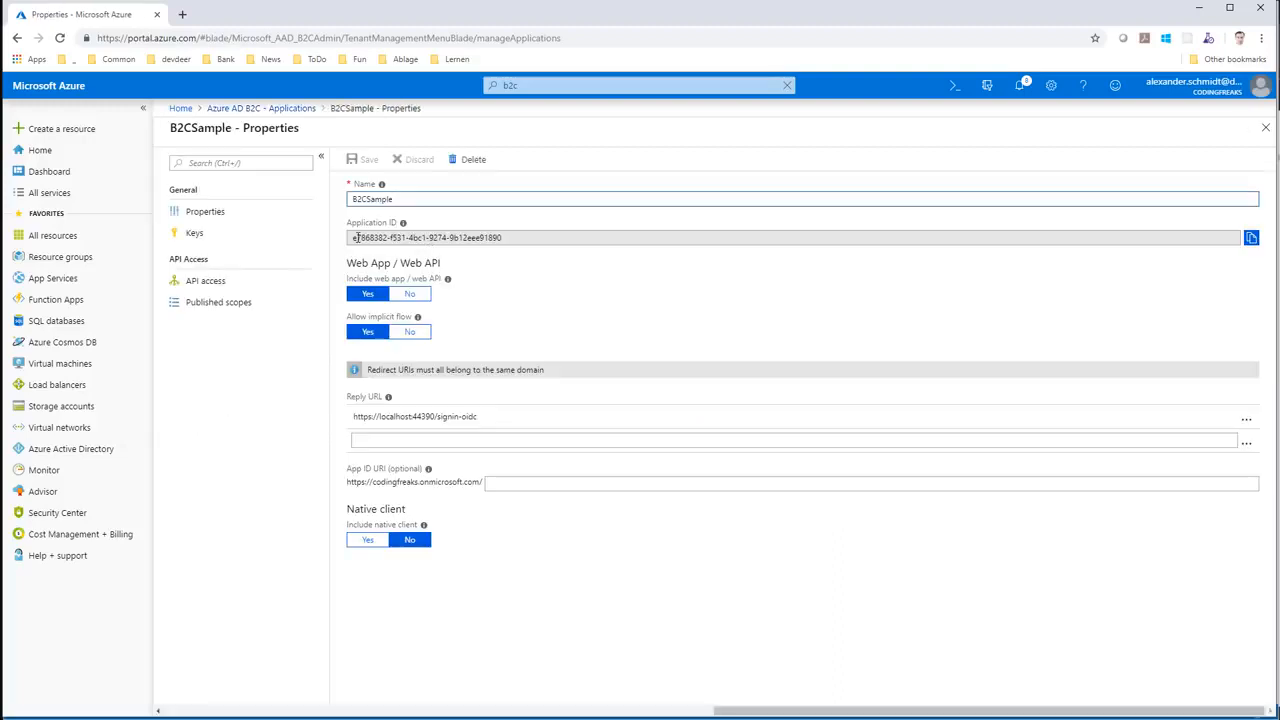
drag(355, 237, 525, 241)
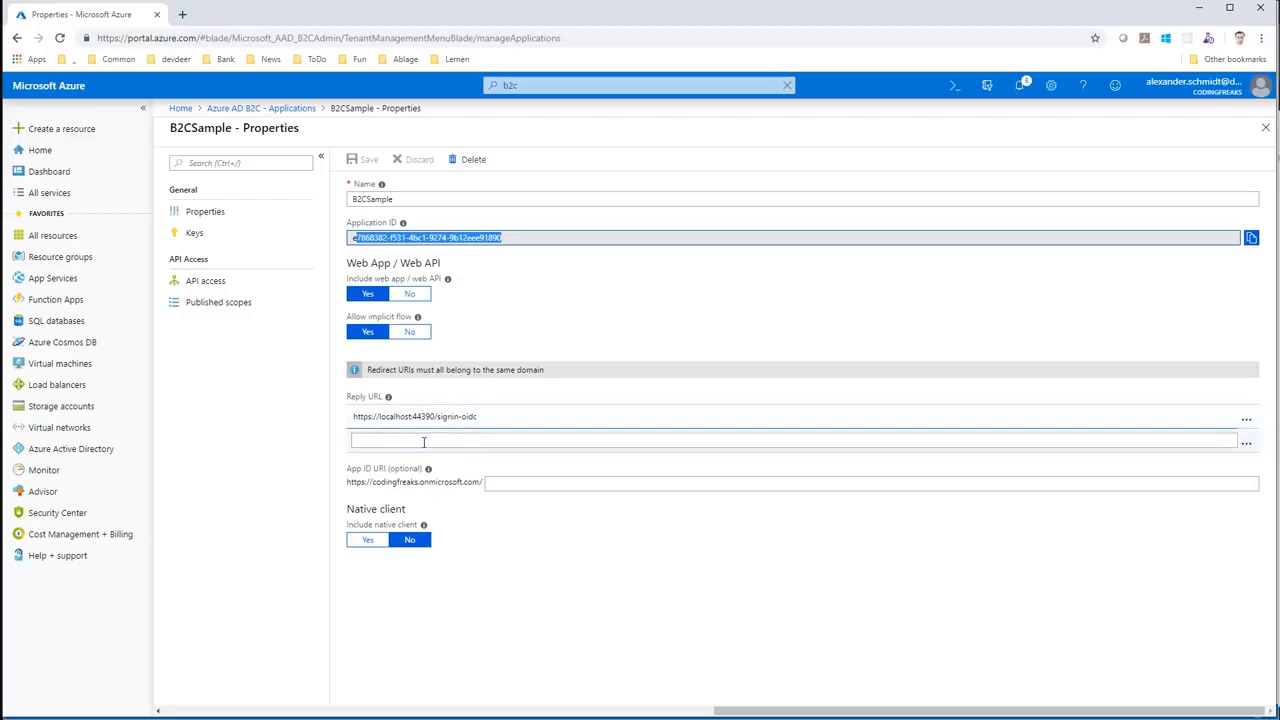
click(368, 443)
click(376, 442)
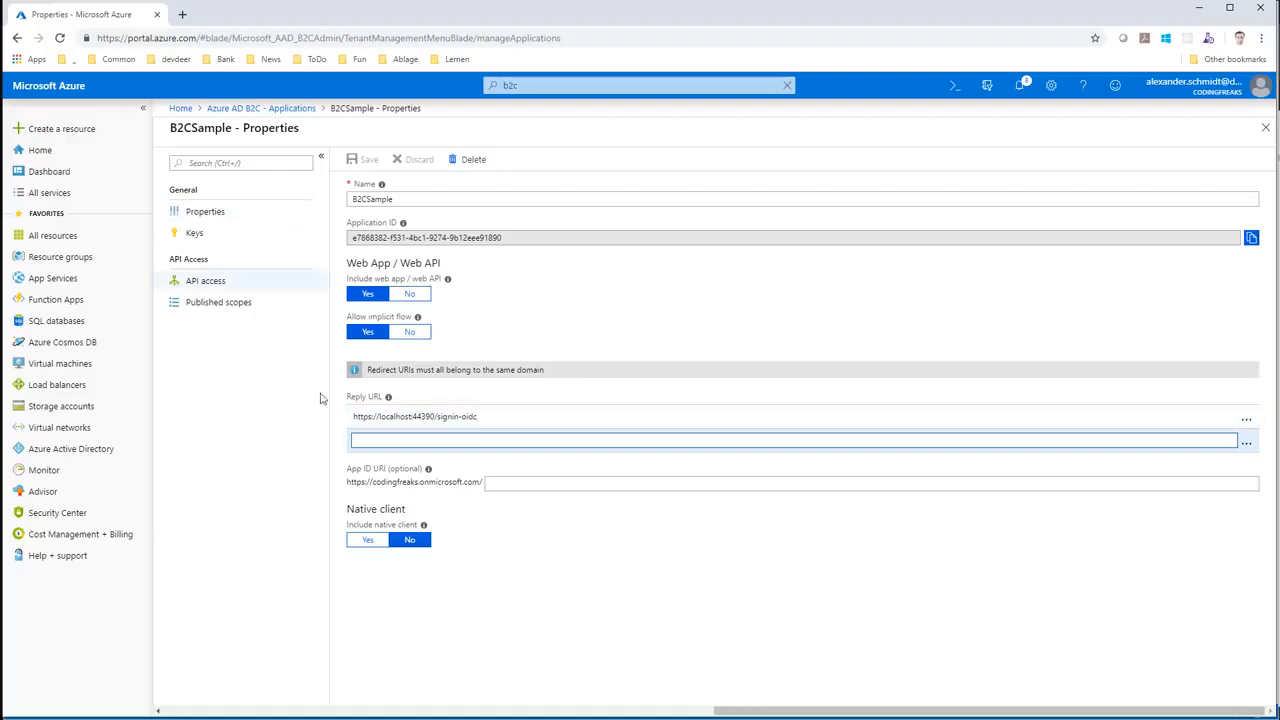
click(1266, 129)
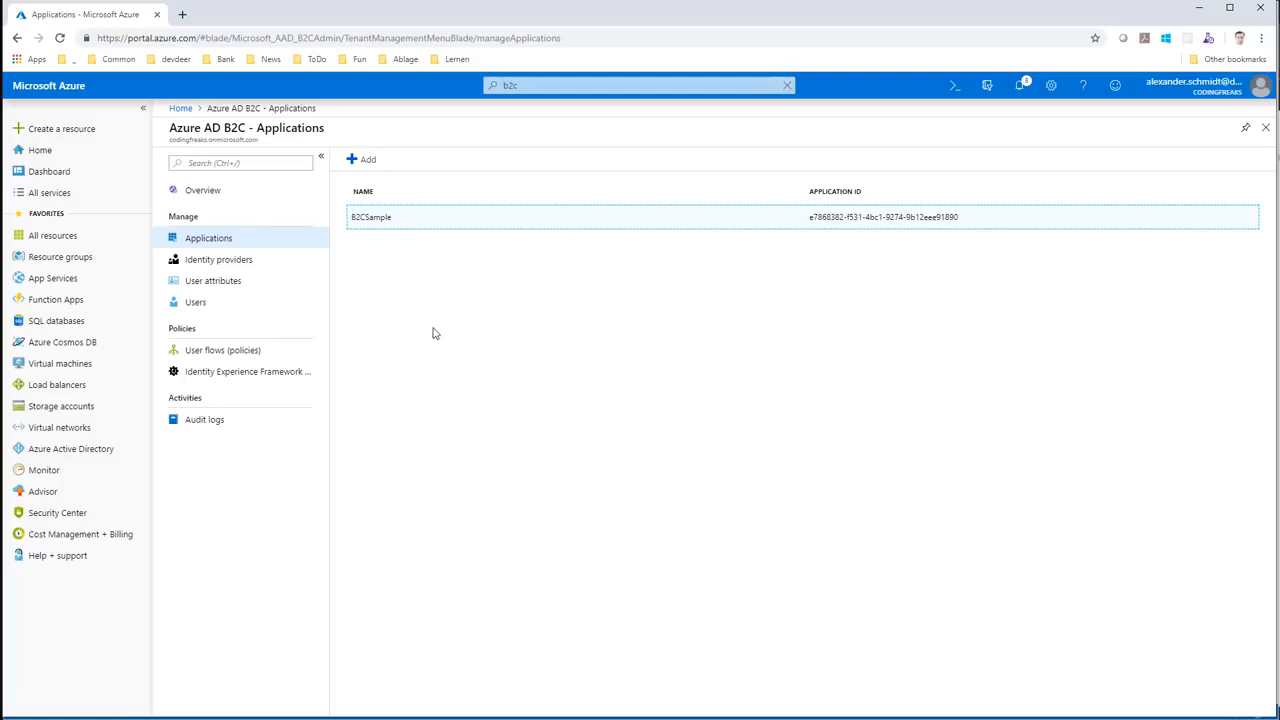
click(394, 224)
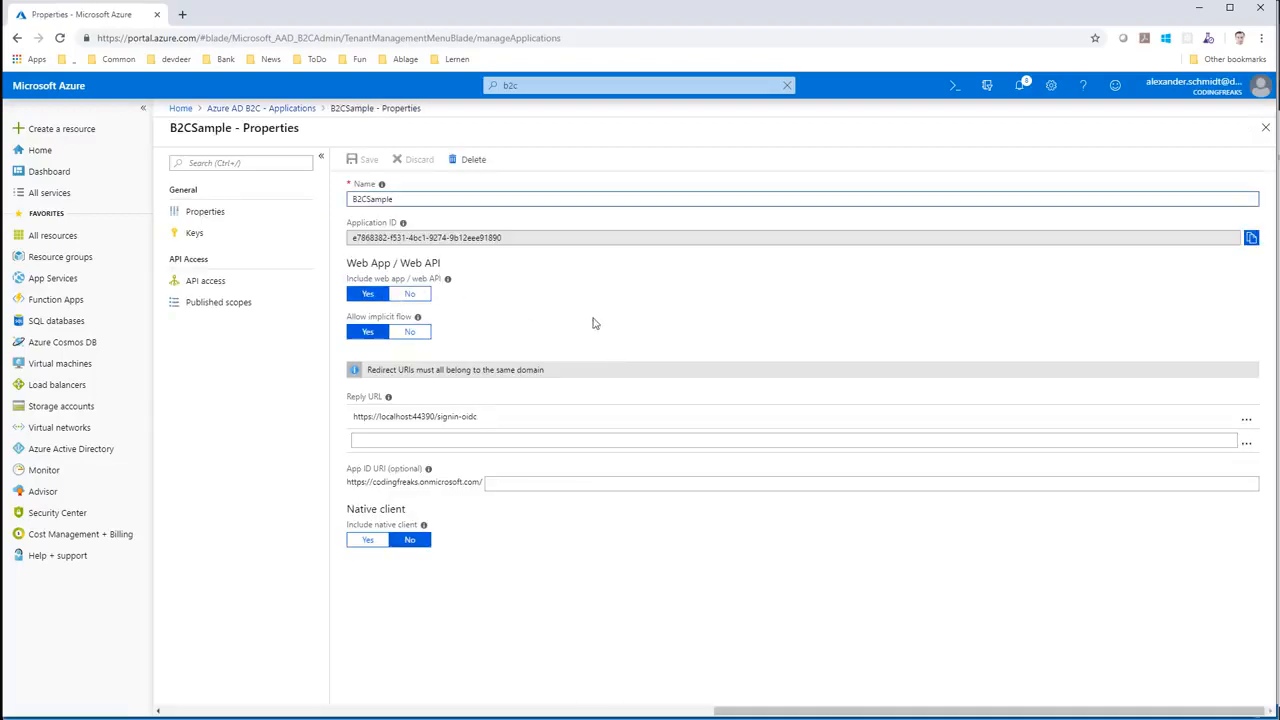
drag(351, 237, 603, 283)
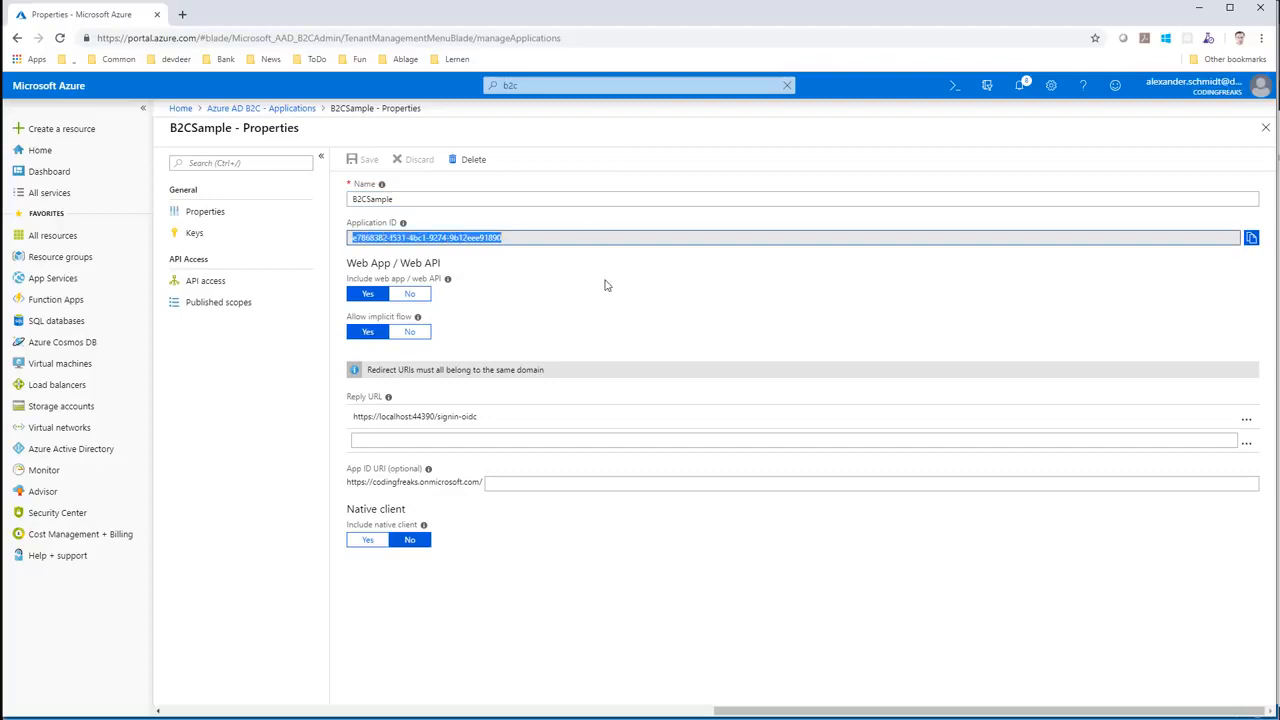
click(1266, 128)
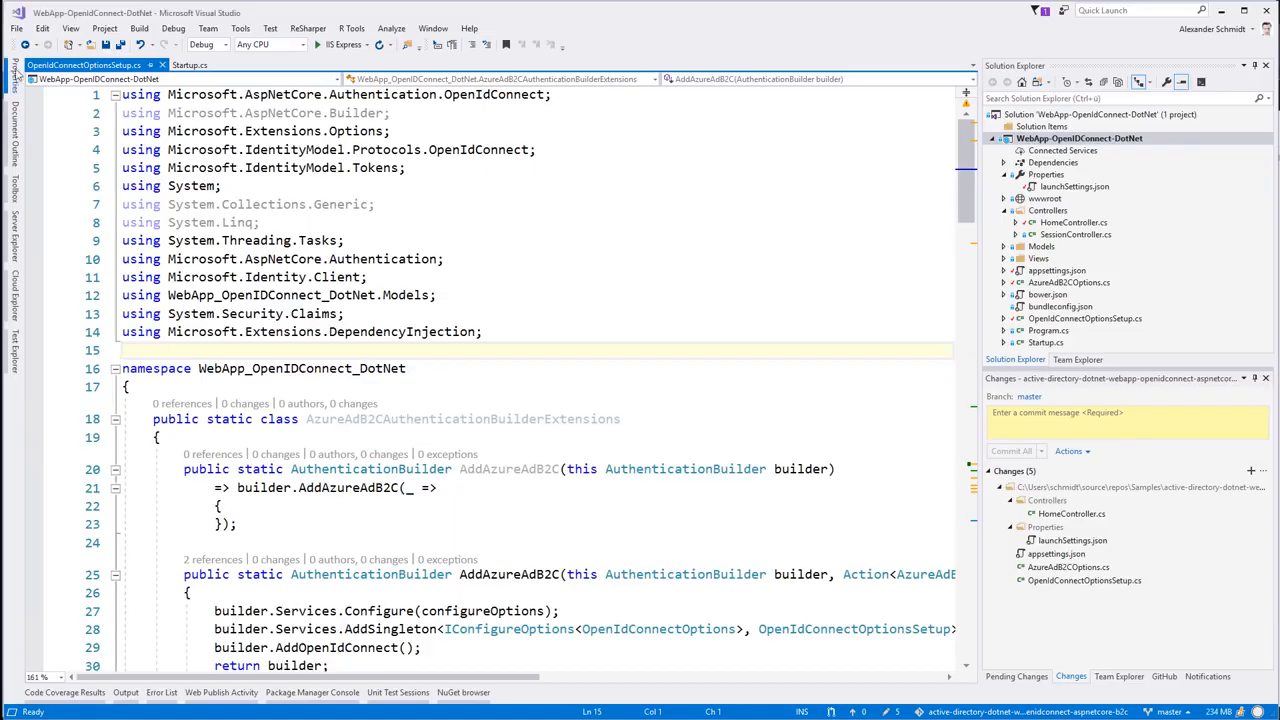
- Reopen B2CSample.sln from recent solutions and highlight the Azure AD B2C setup on Startup.cs lines 36–37
click(17, 28)
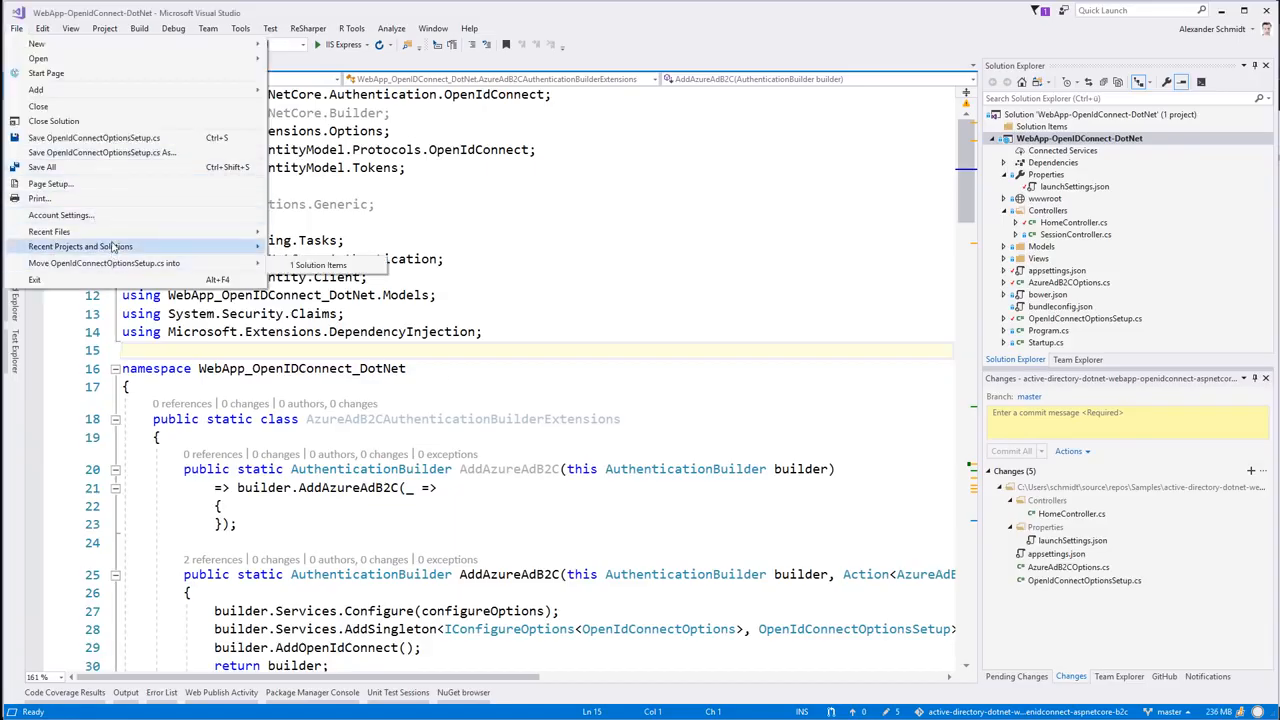
mouse_move(110, 246)
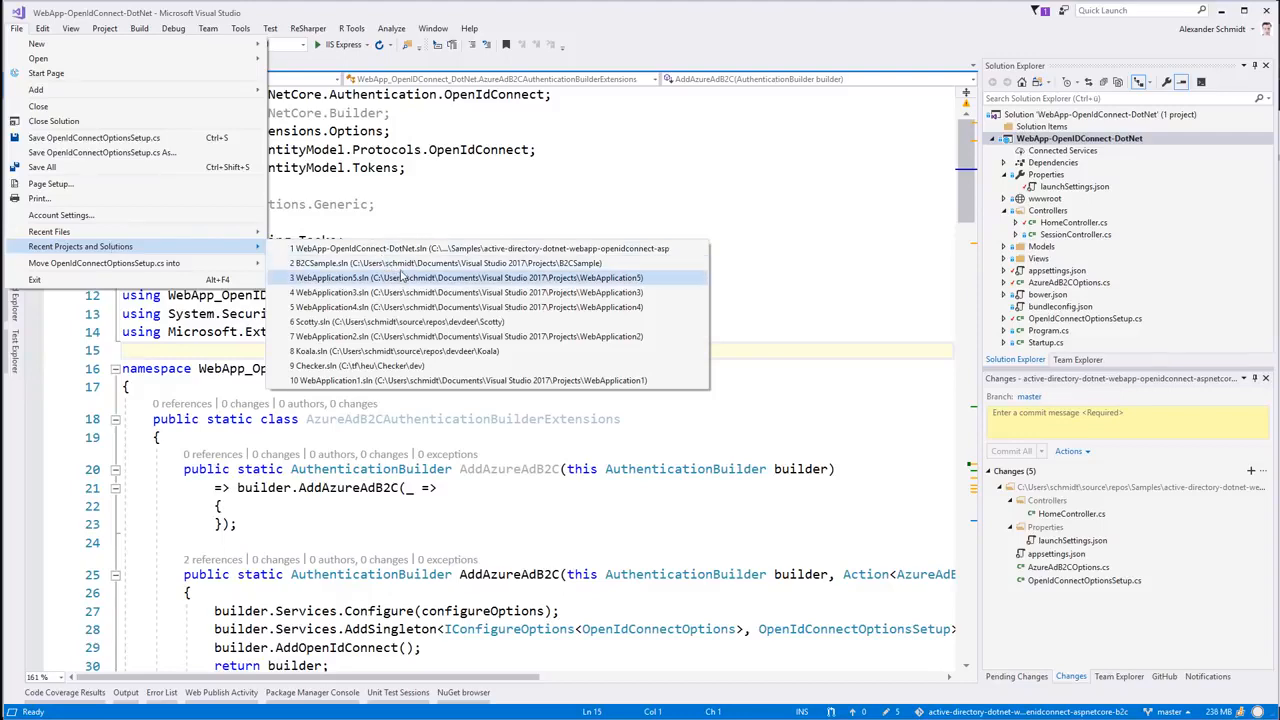
click(400, 264)
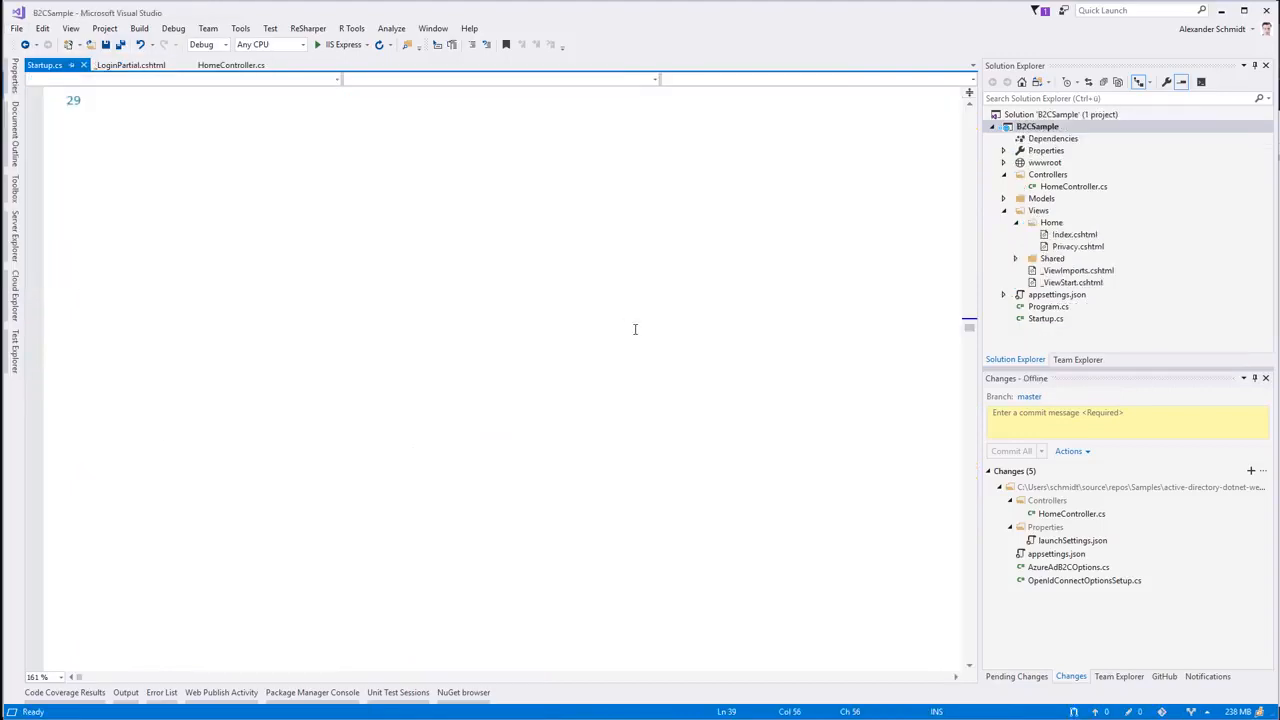
scroll(808, 320, down, 3)
scroll(808, 320, up, 9)
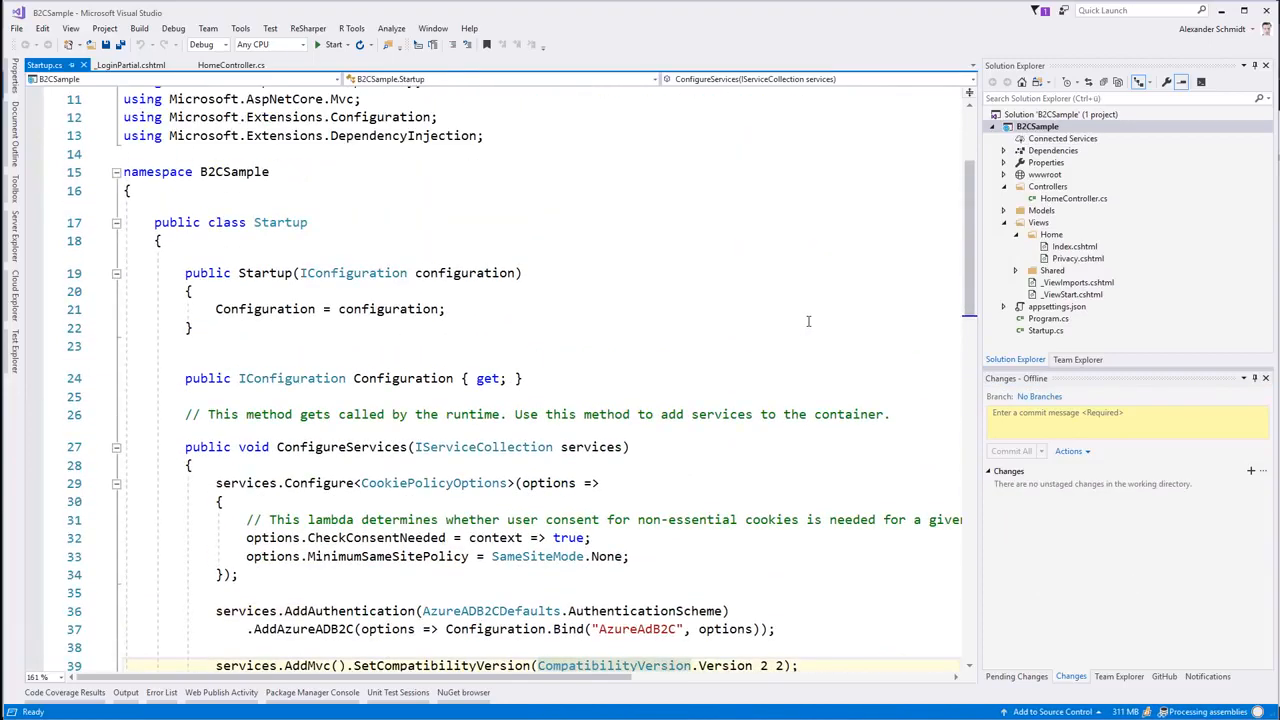
scroll(808, 321, down, 2)
drag(215, 502, 829, 515)
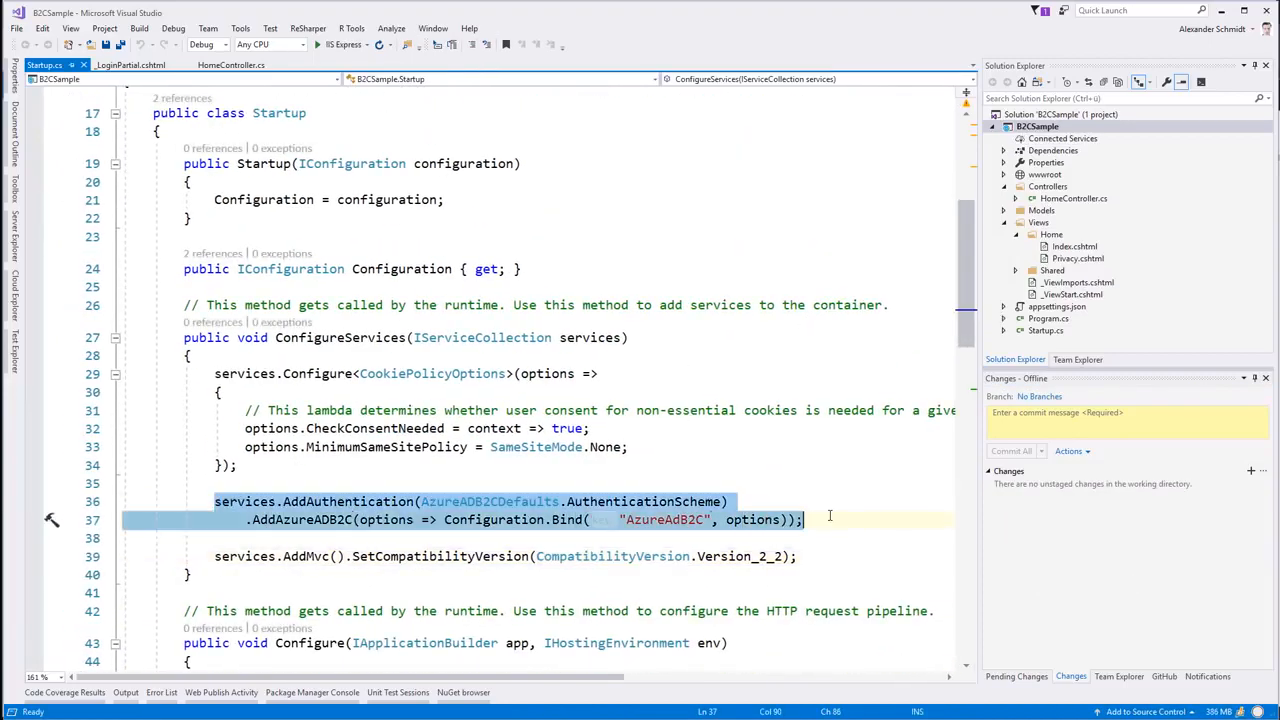
- Check the AzureAdB2C section in appsettings.json and port 44390 in launchSettings.json
double_click(1062, 308)
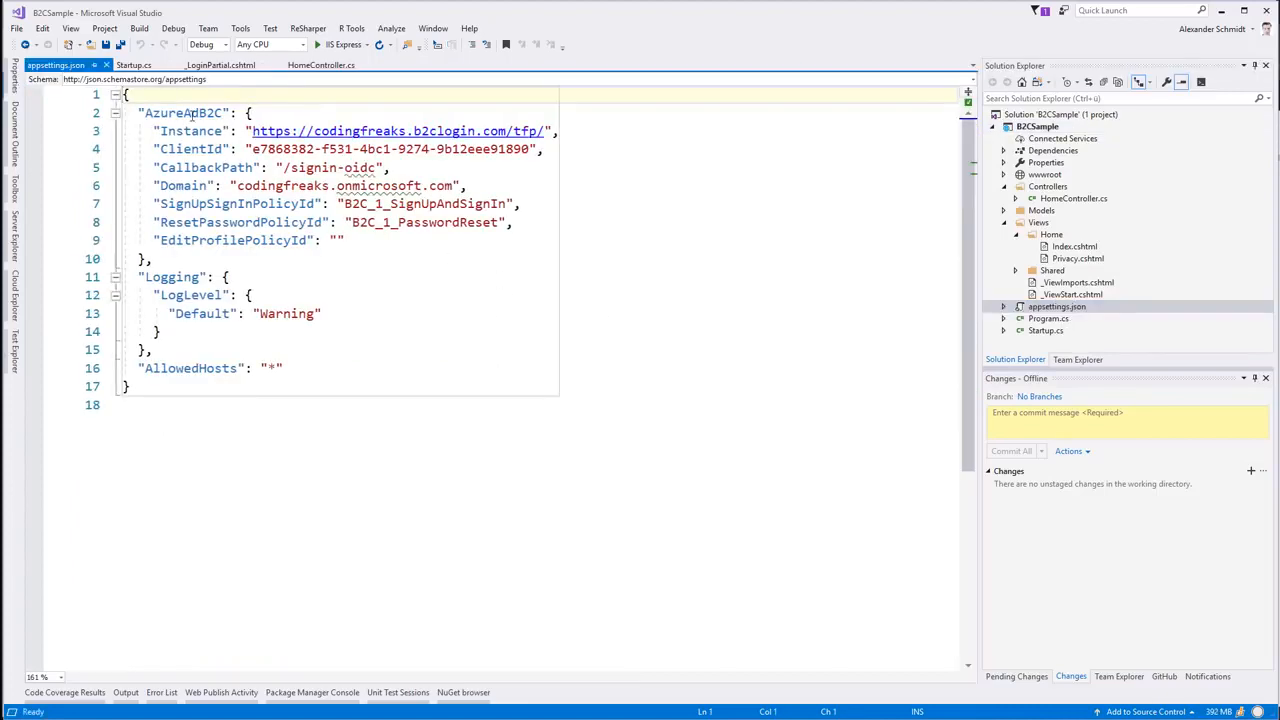
double_click(180, 112)
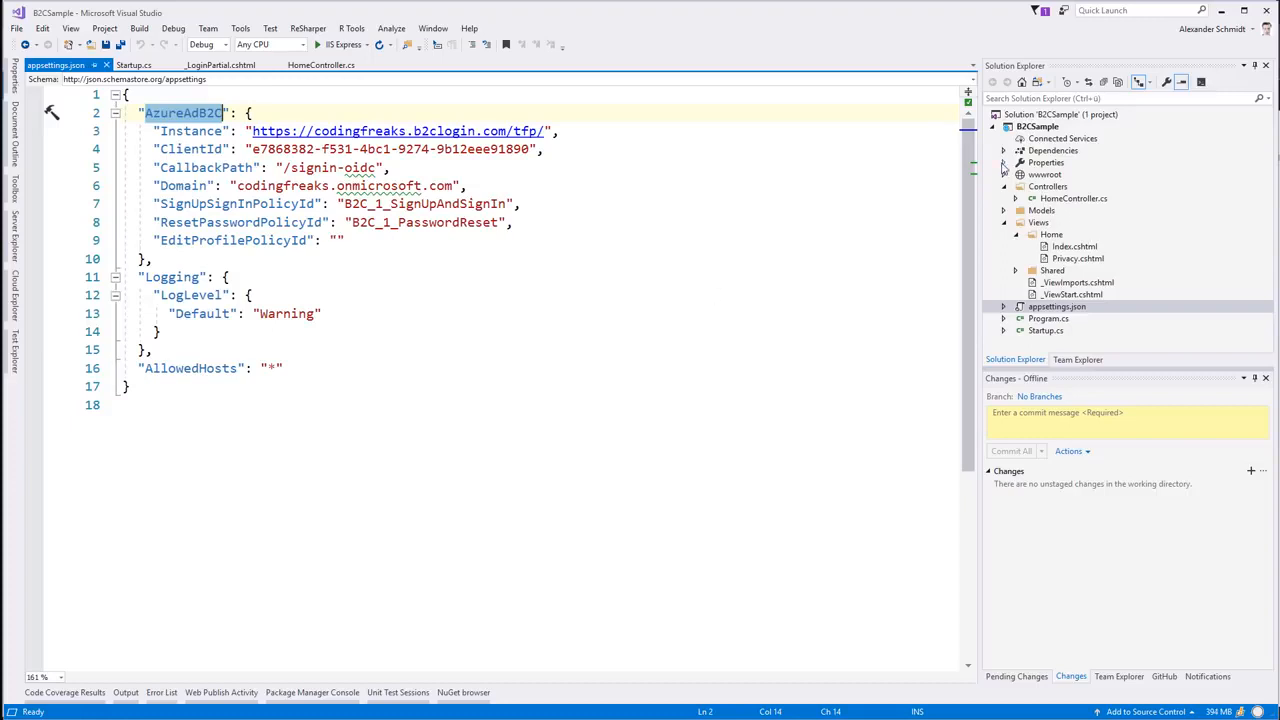
click(1004, 163)
double_click(1070, 175)
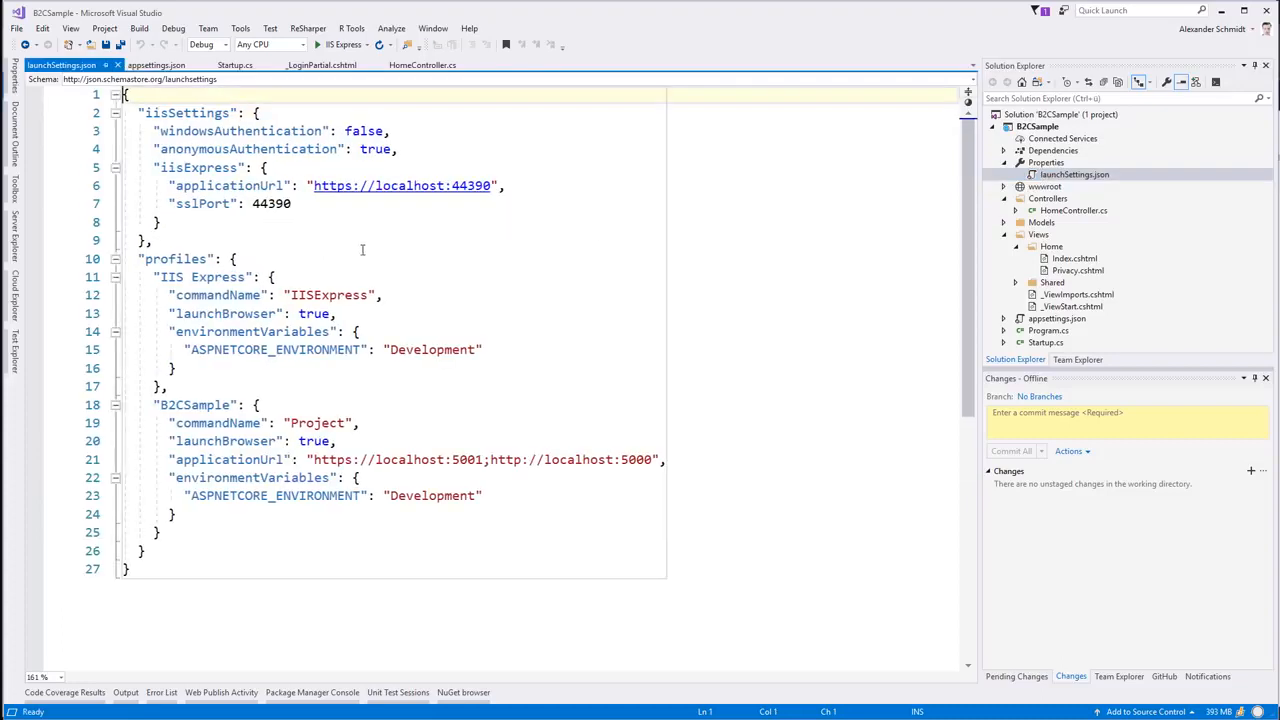
double_click(271, 203)
double_click(470, 186)
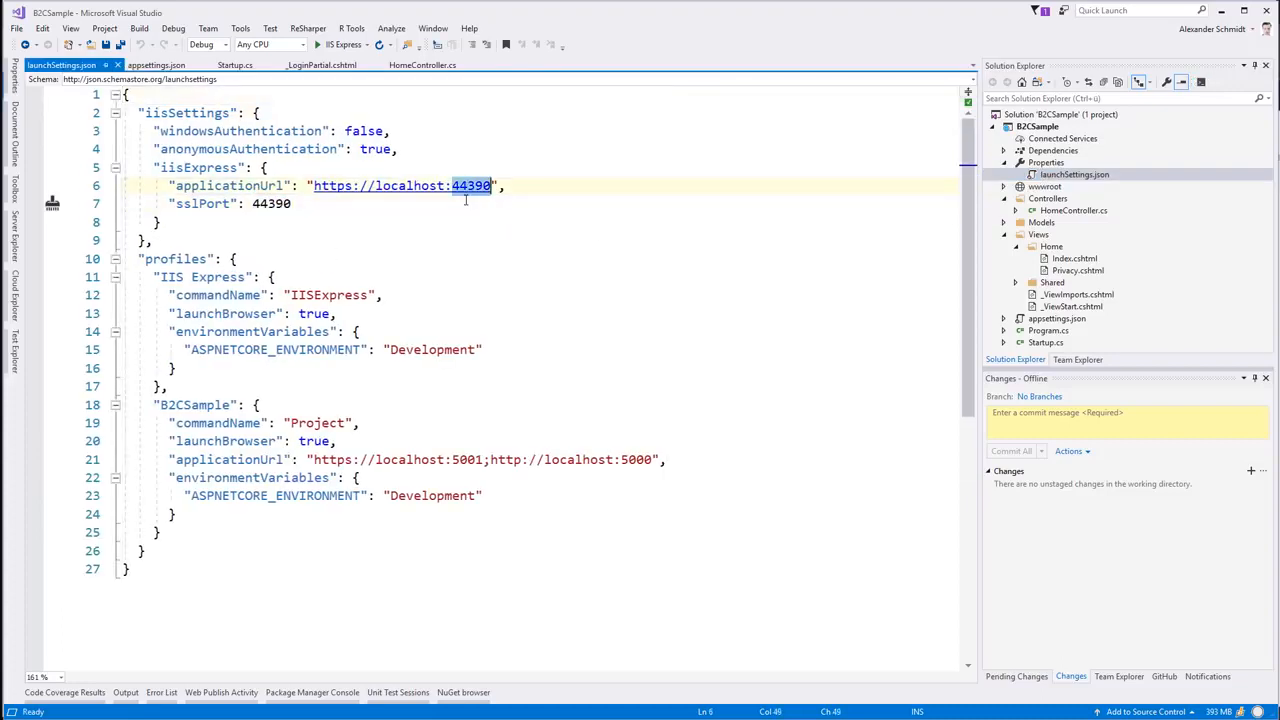
key(alt+Tab)
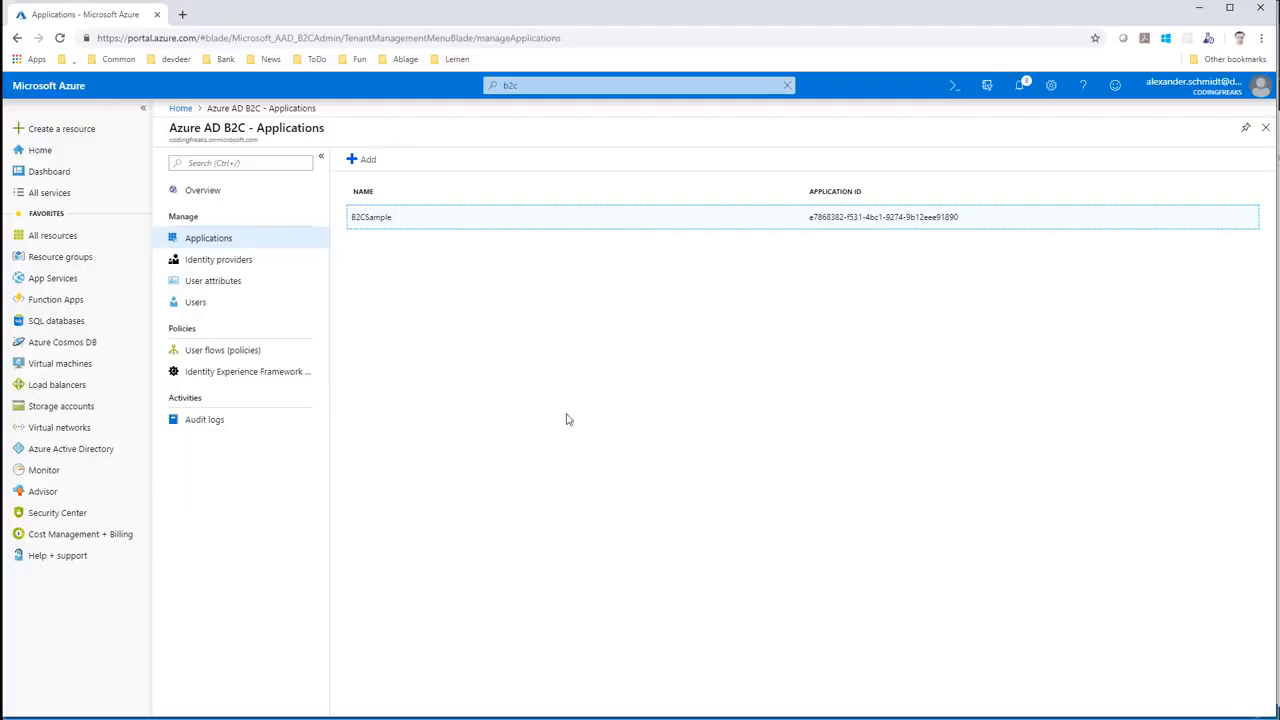
click(409, 217)
click(434, 418)
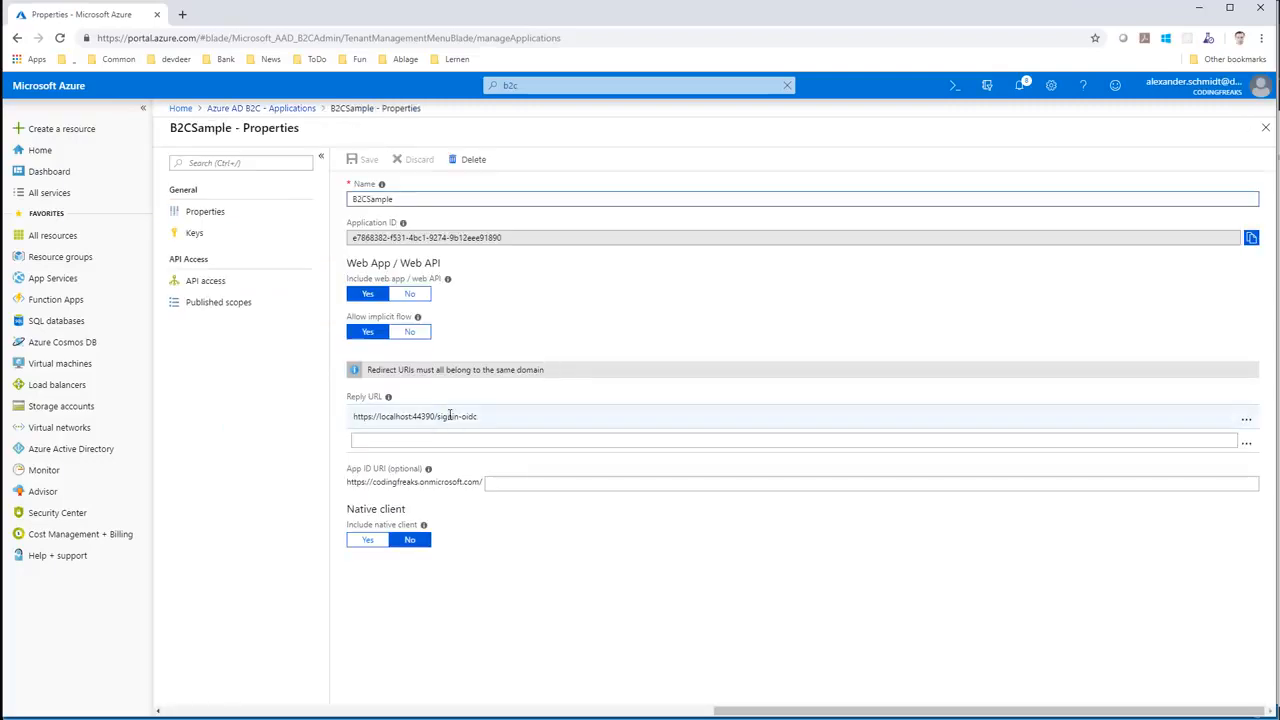
drag(486, 416, 297, 426)
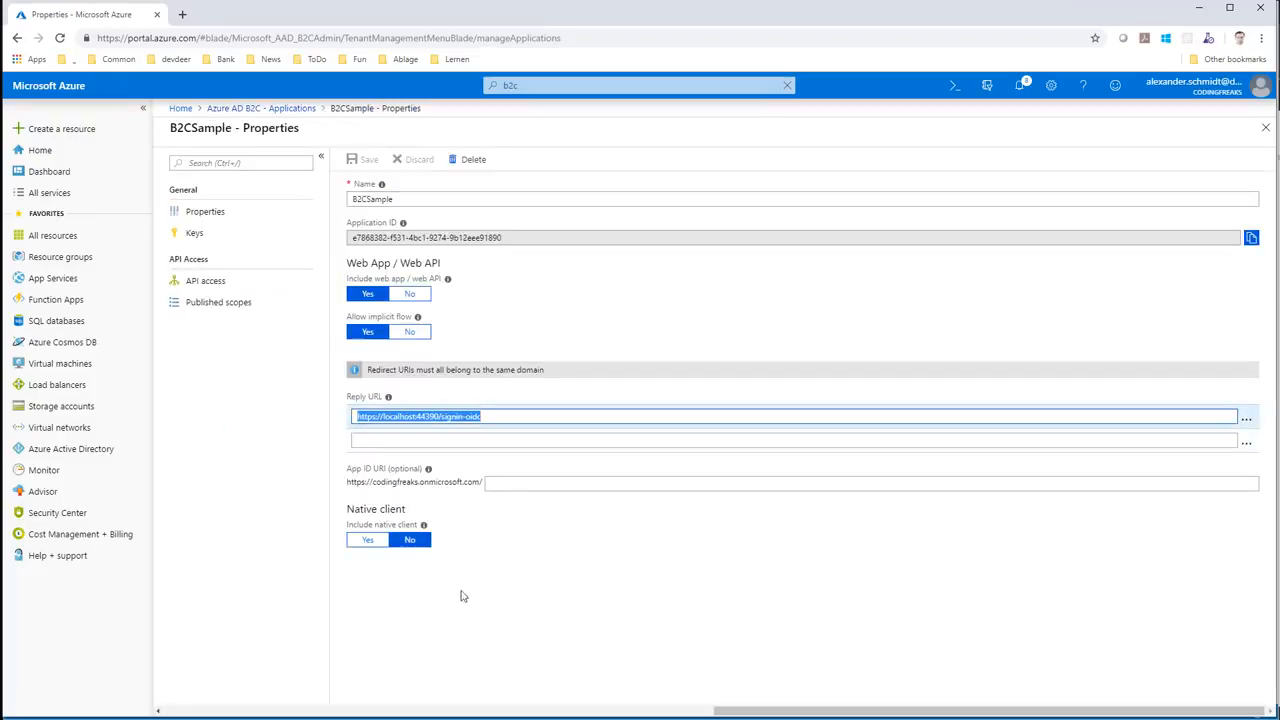
click(501, 591)
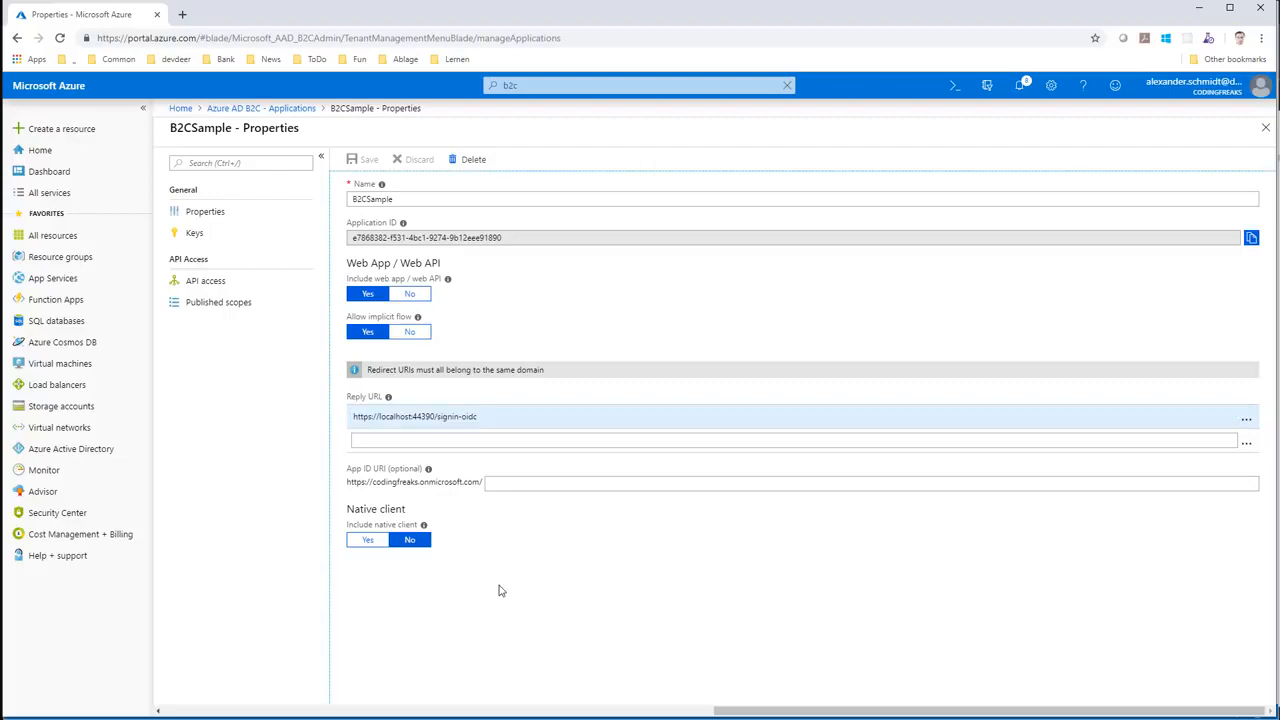
- Minimise Chrome and close launchSettings.json, appsettings.json, Startup.cs, _LoginPartial.cshtml and HomeController.cs
click(1193, 15)
click(680, 265)
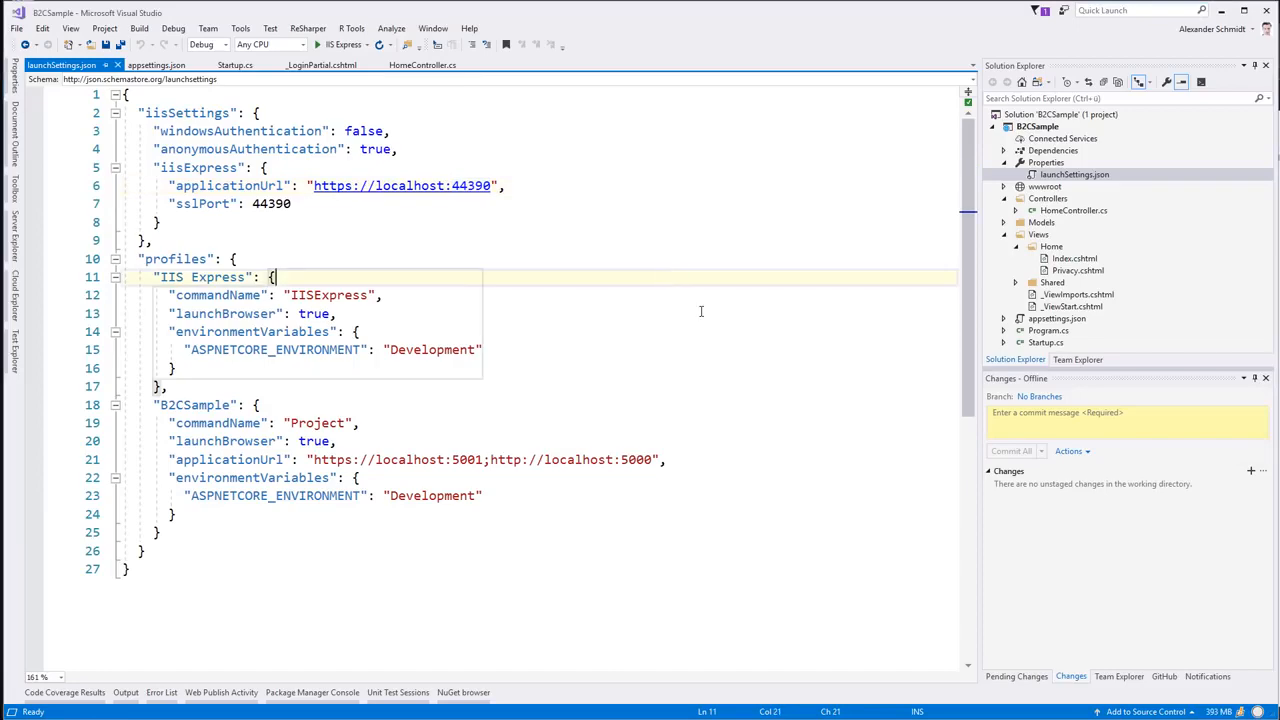
scroll(701, 311, down, 2)
scroll(701, 311, up, 2)
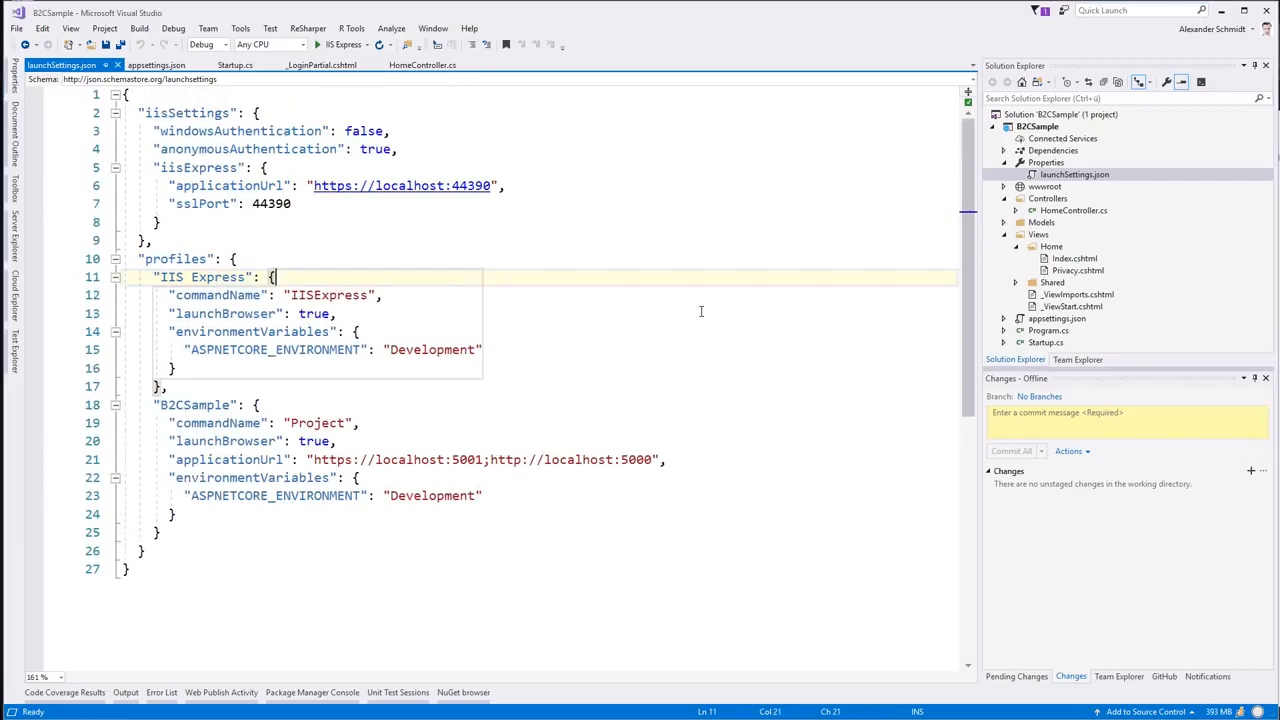
click(116, 66)
click(107, 65)
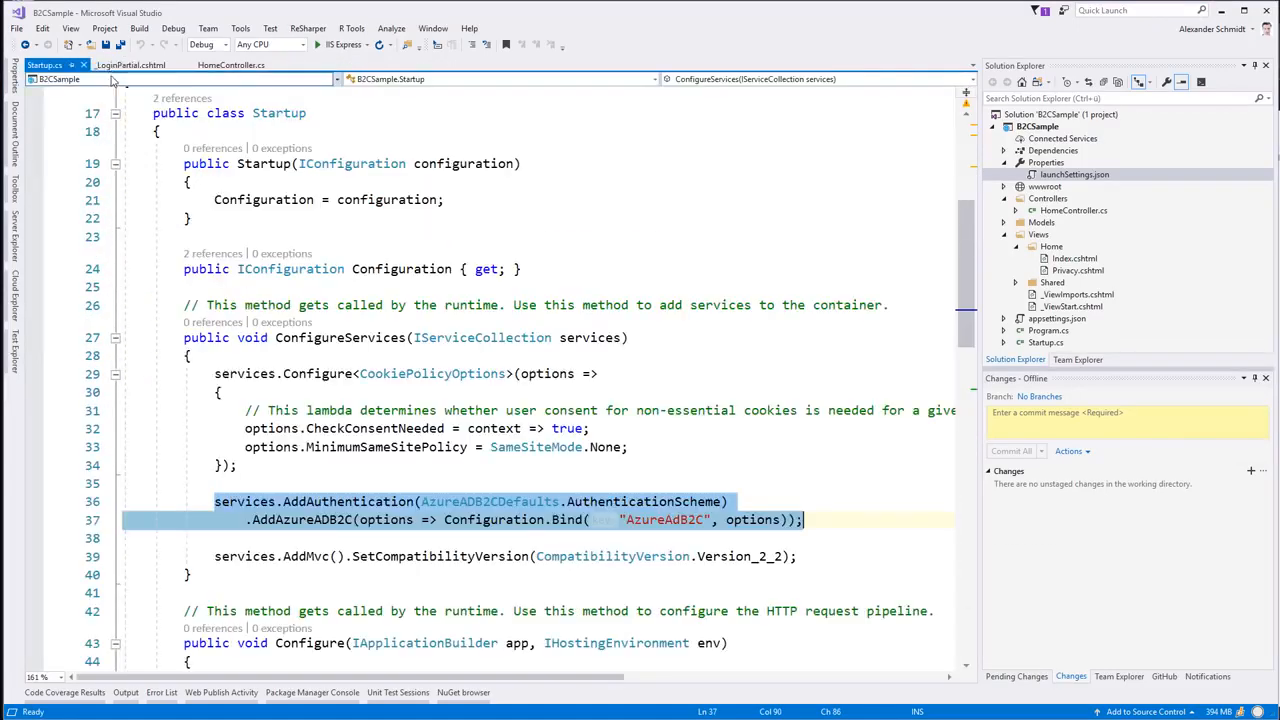
click(108, 65)
click(108, 65)
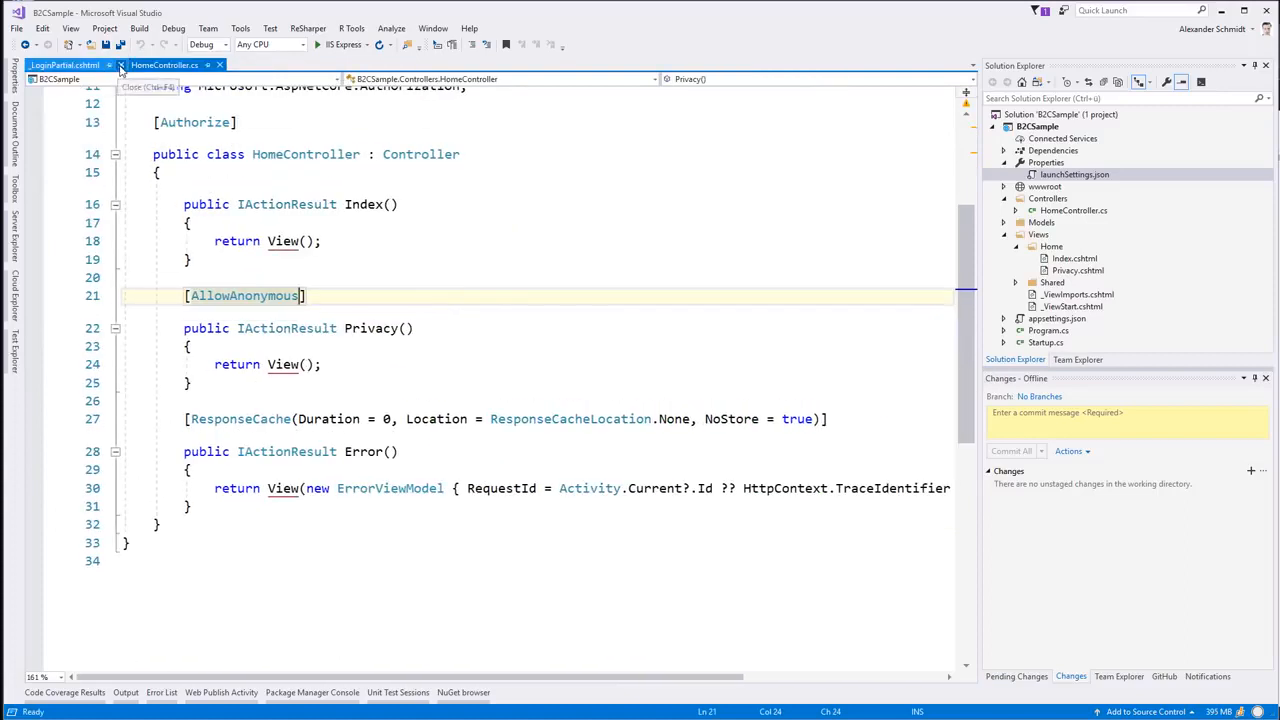
click(112, 65)
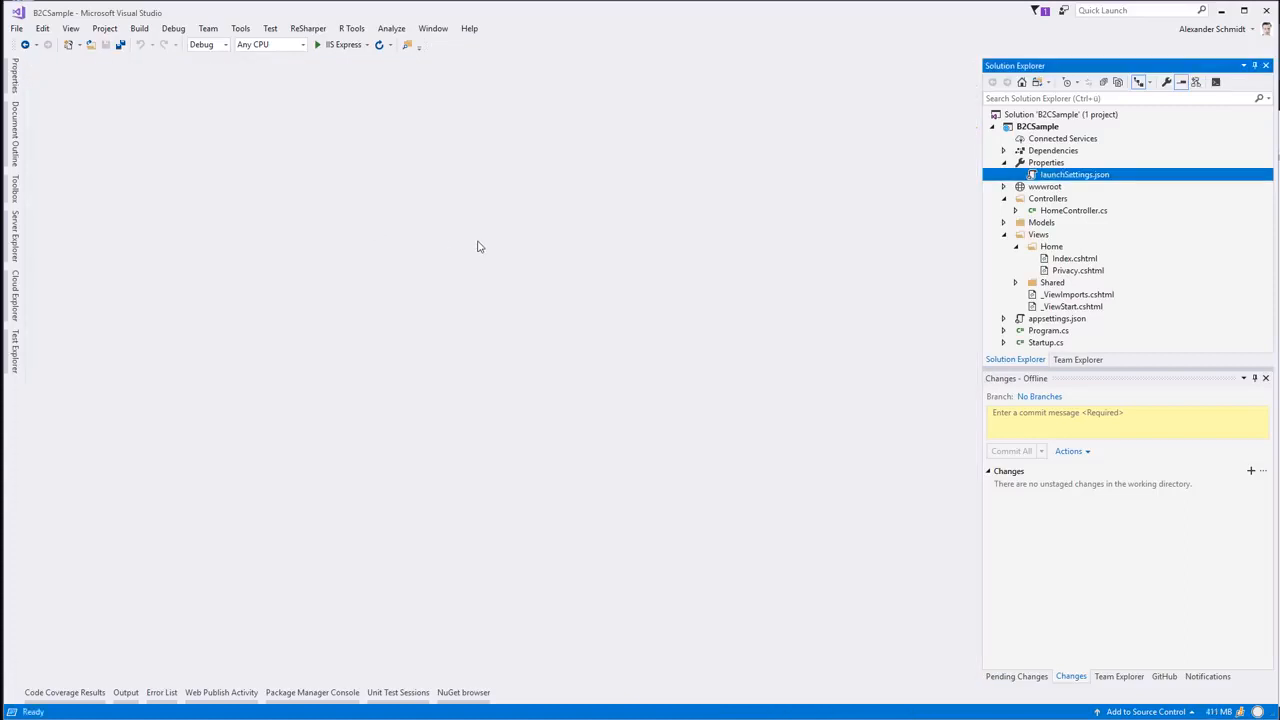